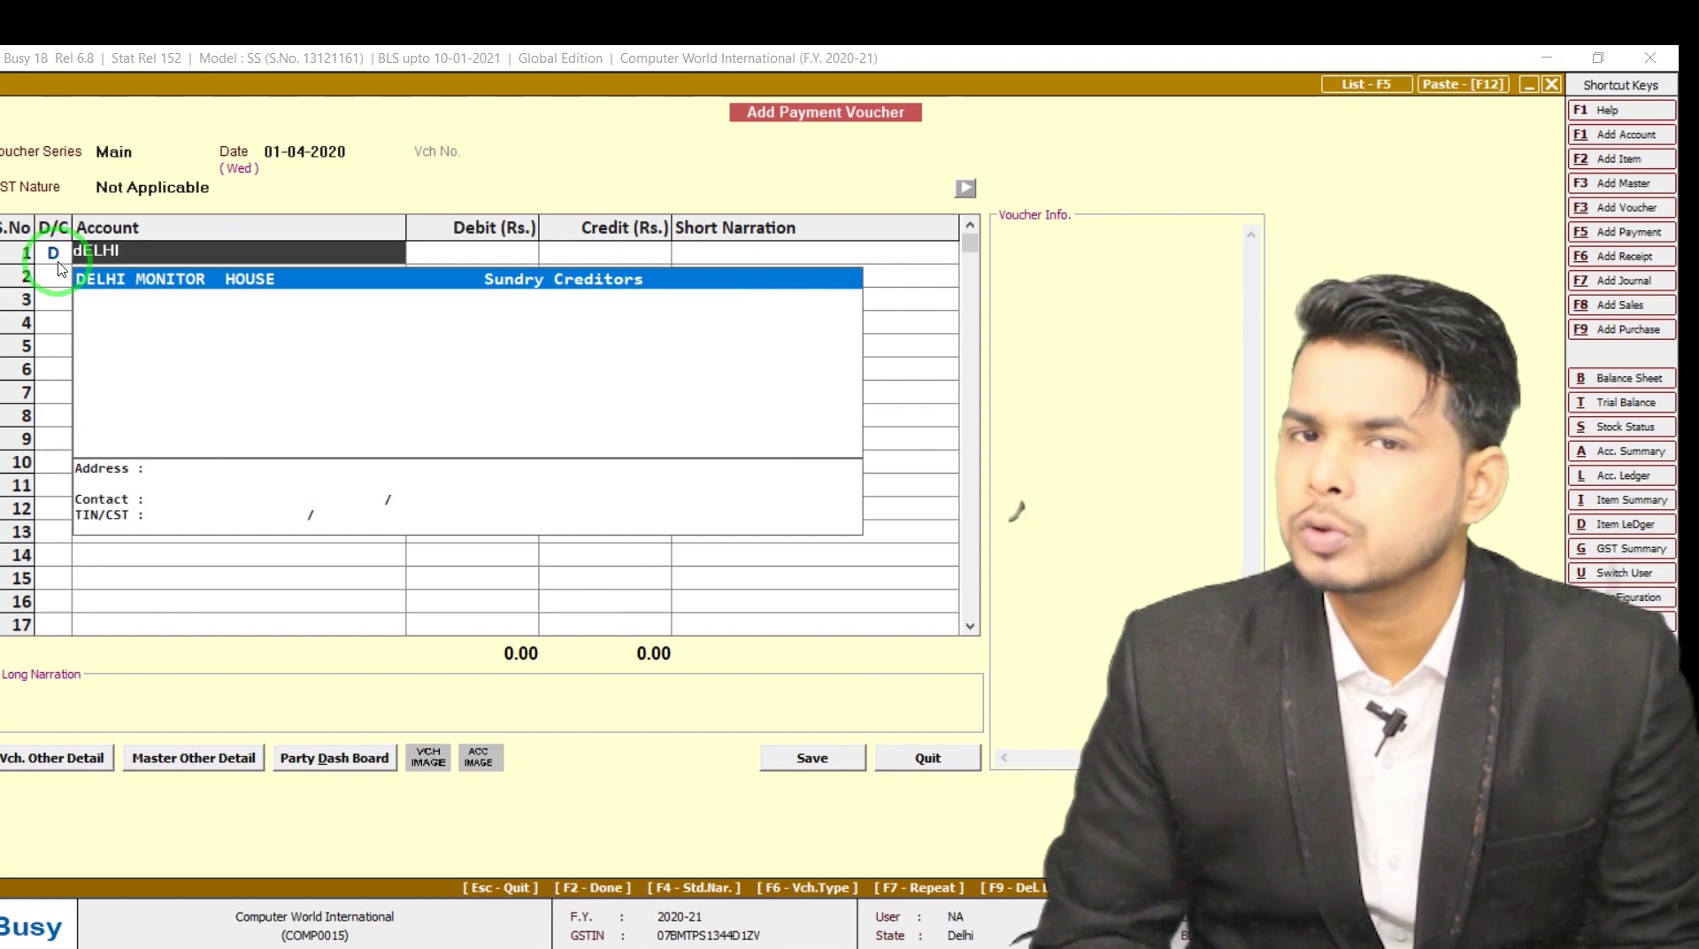
Debit Delhi Monitor House with 30,000 on the payment voucher's first line
key(Return)
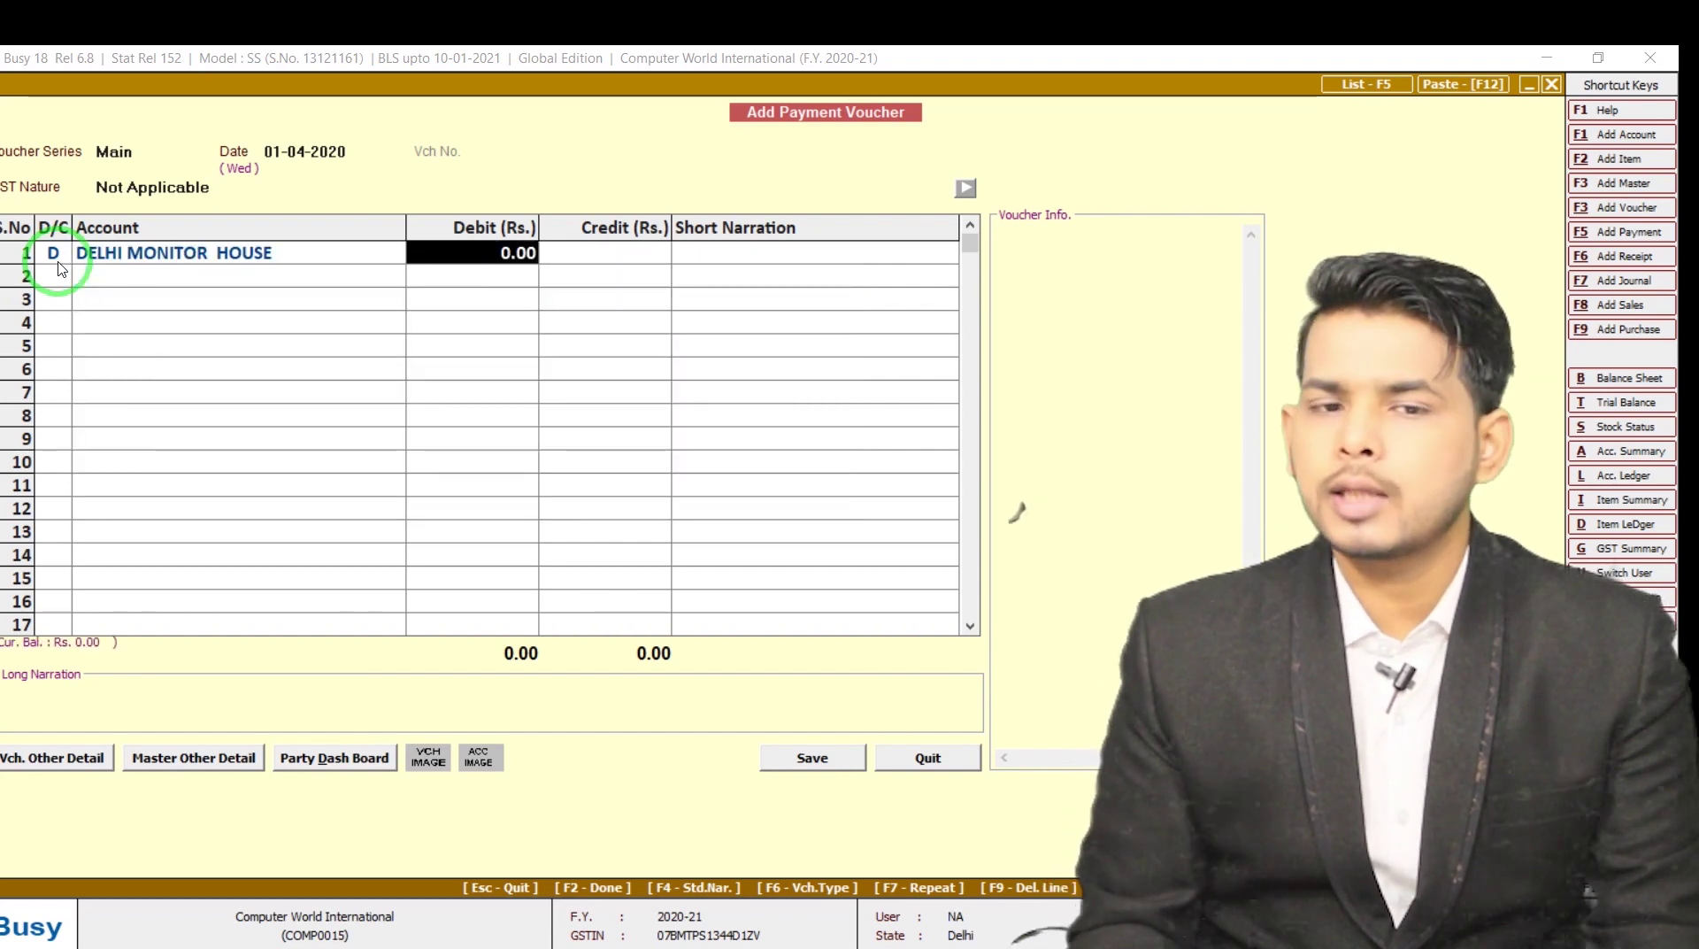
text(30,00)
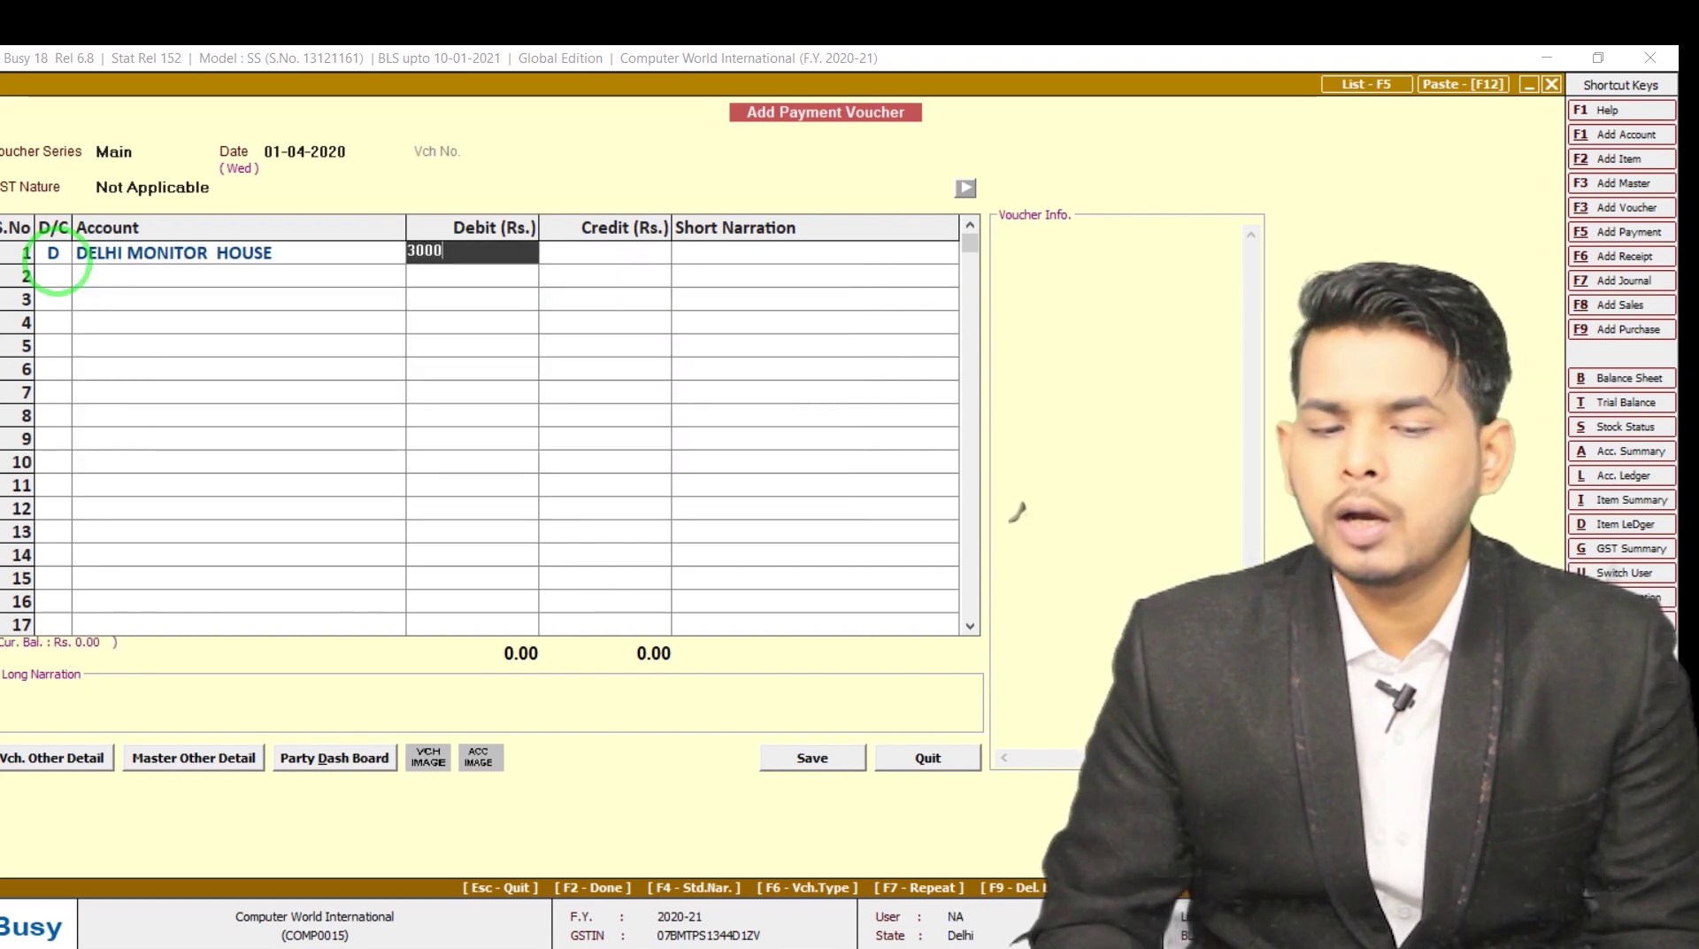
text(0)
key(Return)
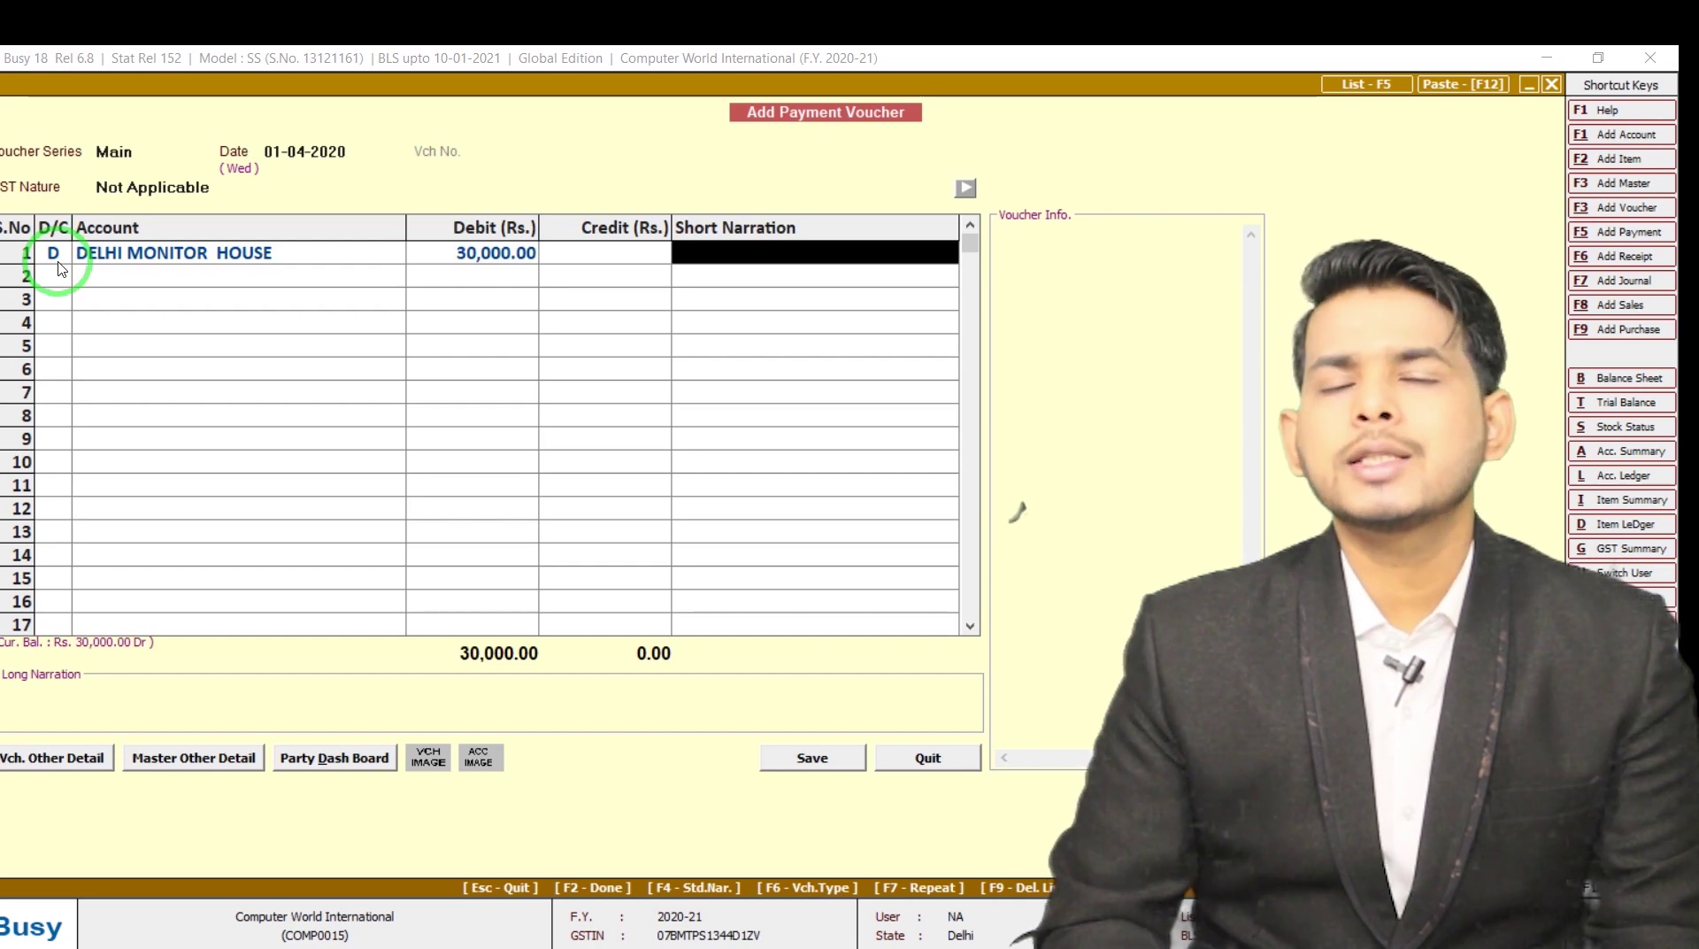
key(shift+Tab)
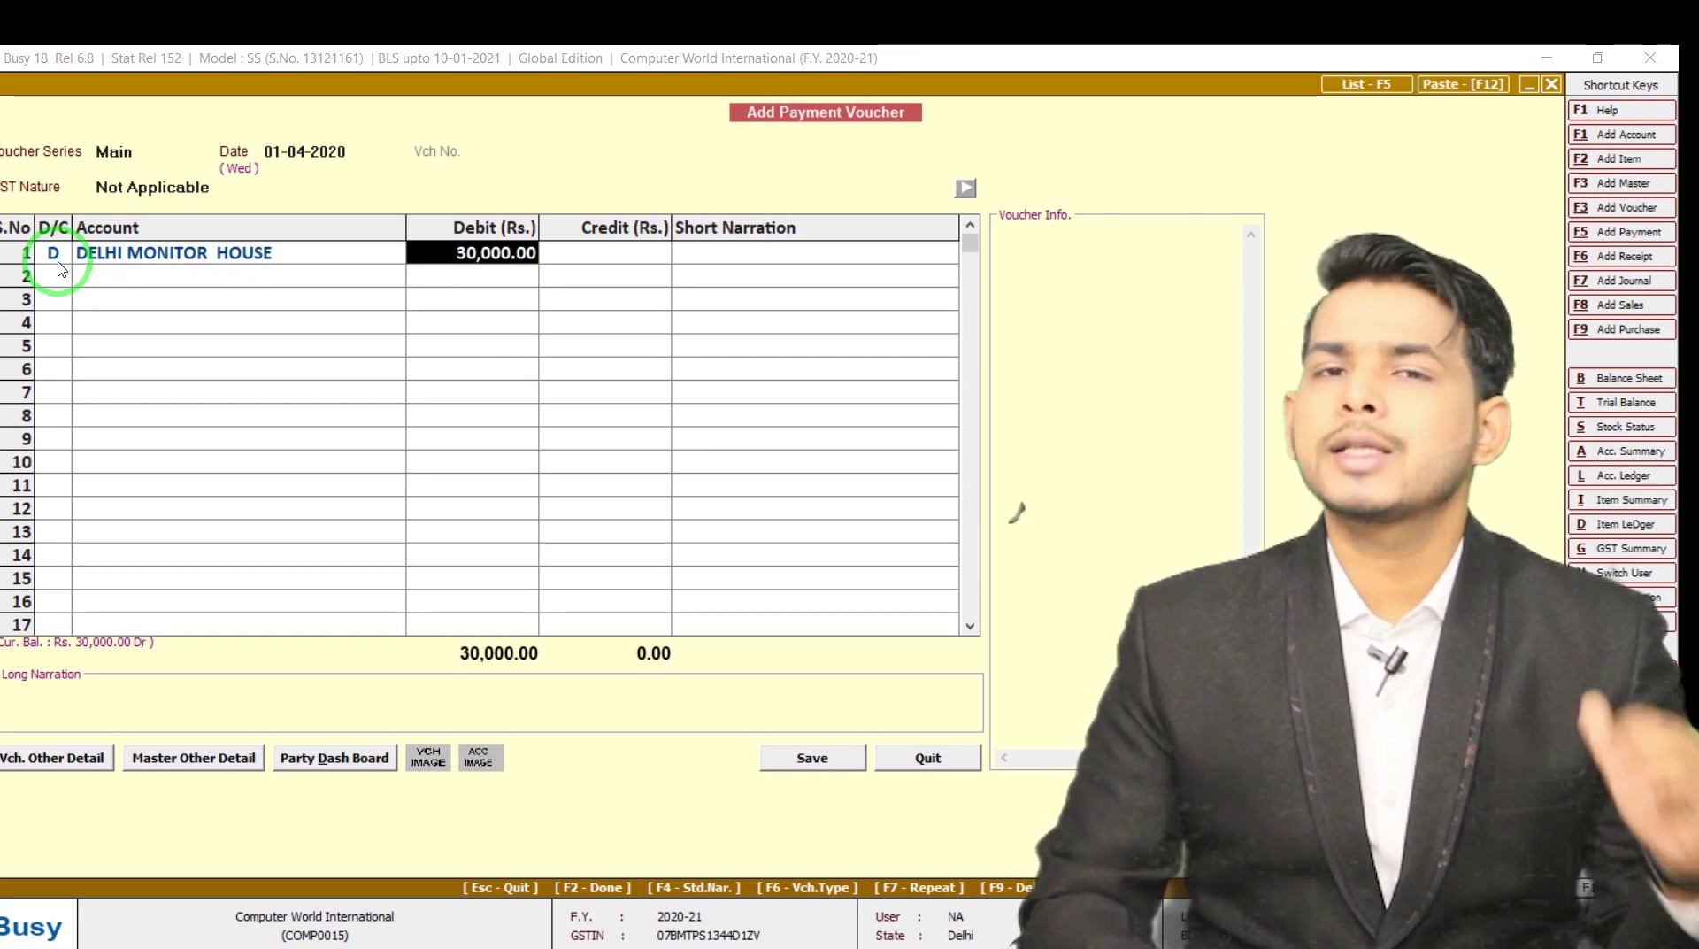
text(30)
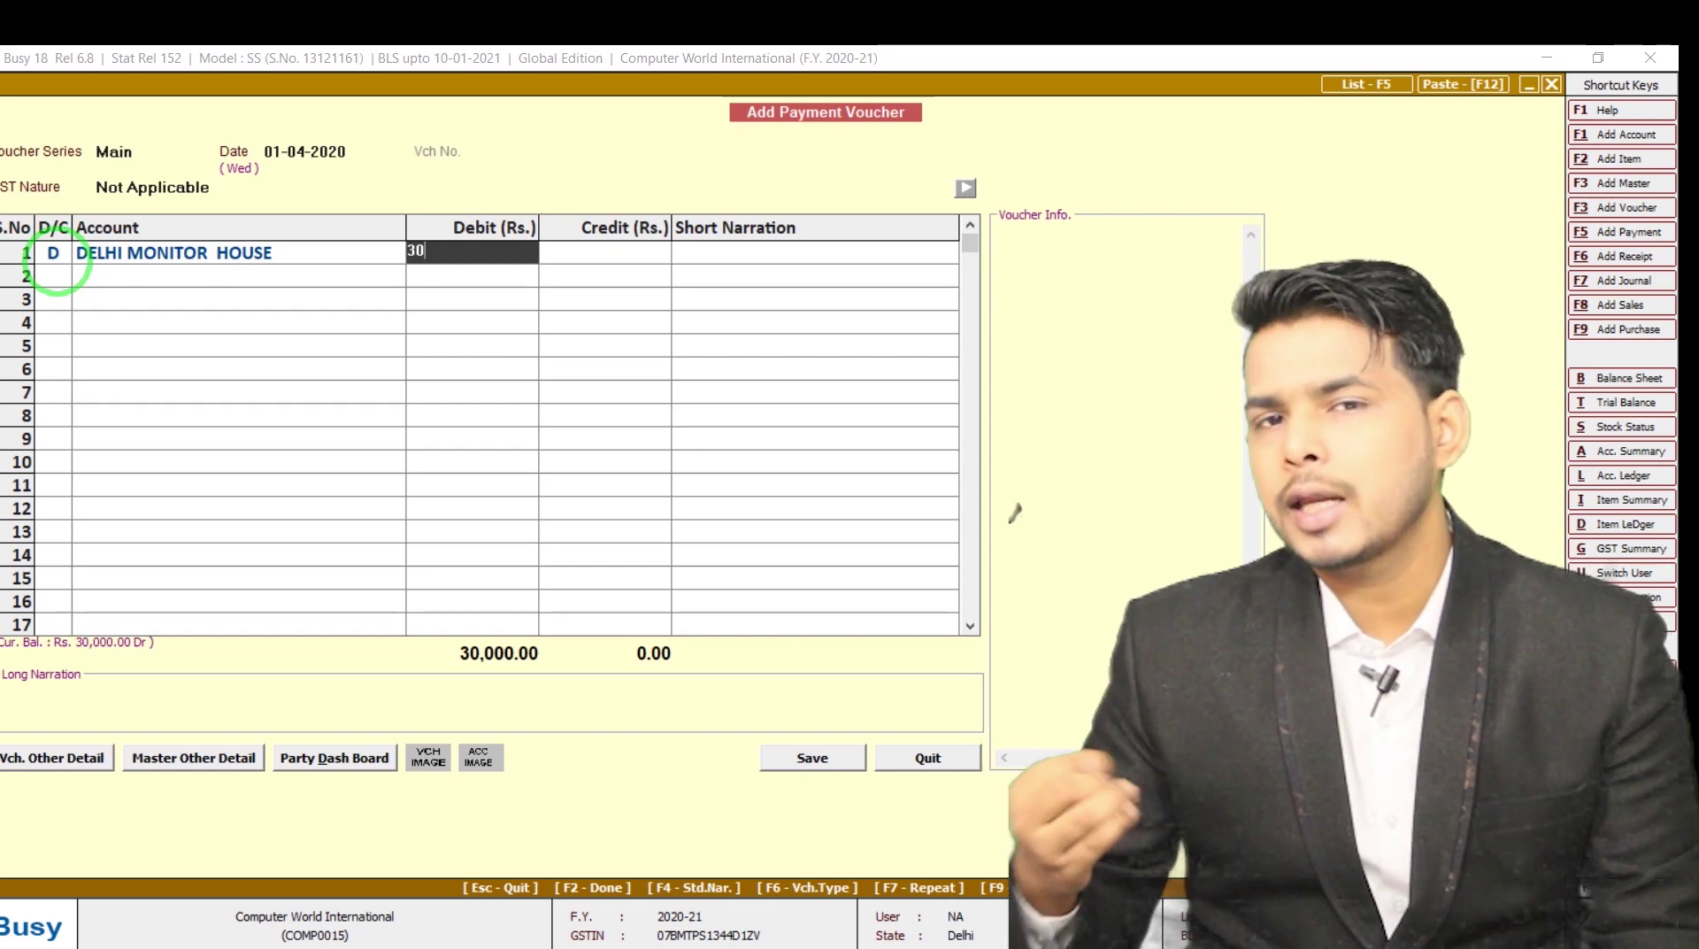
text(K)
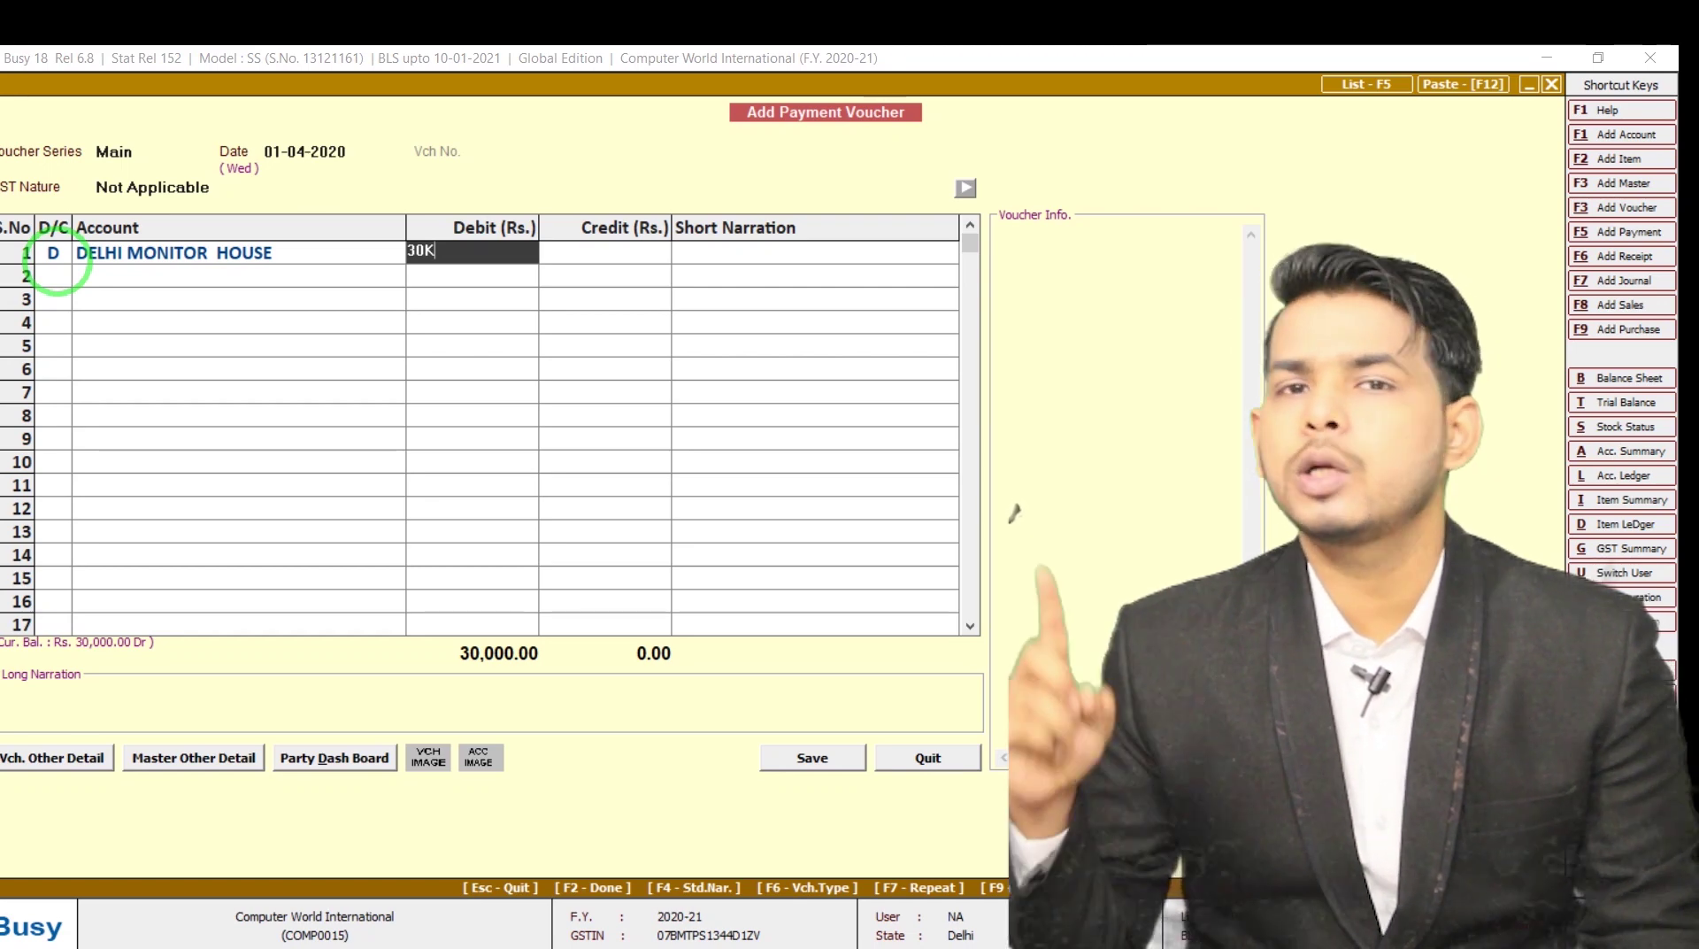
key(Return)
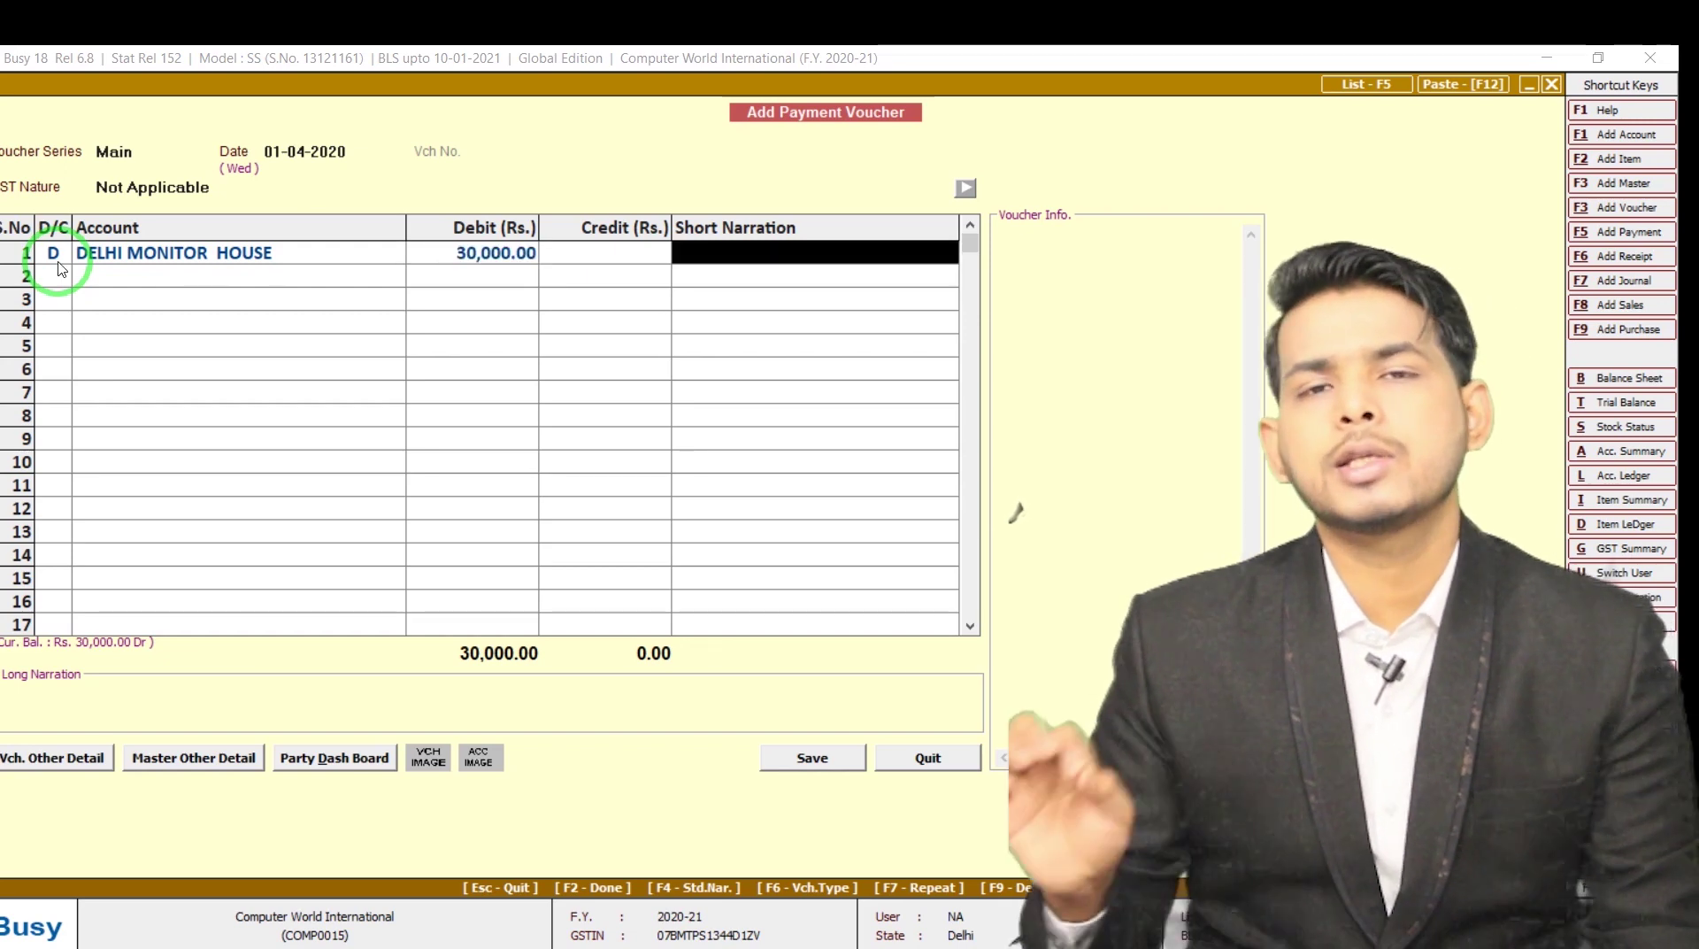
Credit Cash, save with no narration, and start the next voucher in Main series dated 2-4
key(Return)
key(Return)
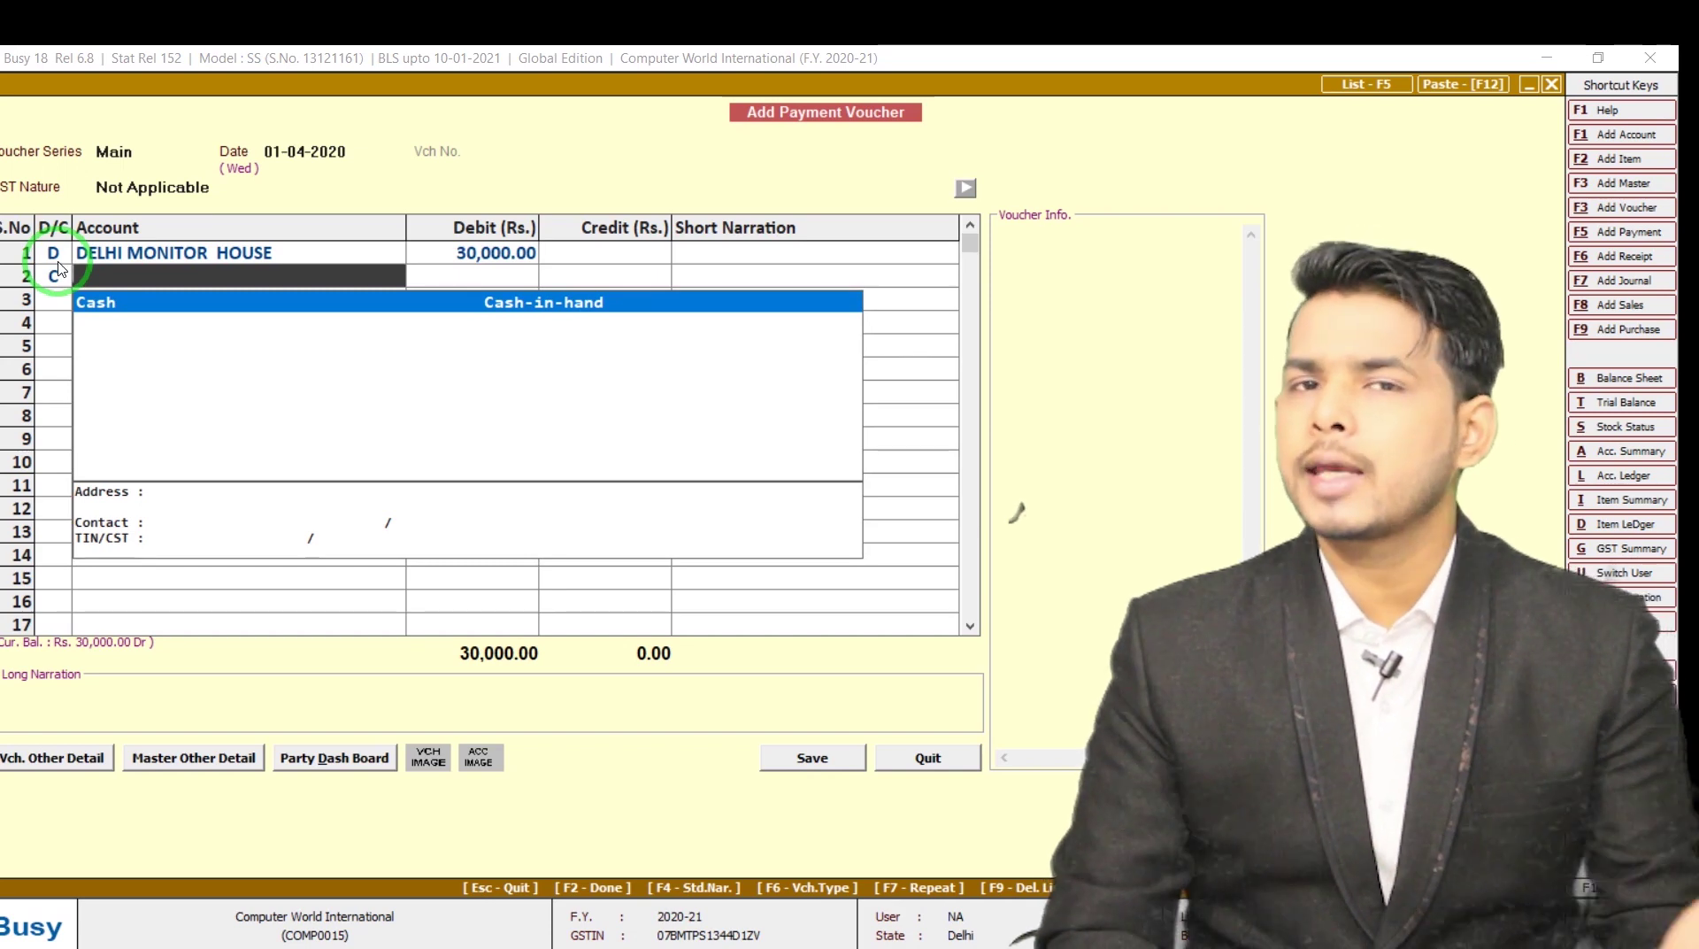
key(Return)
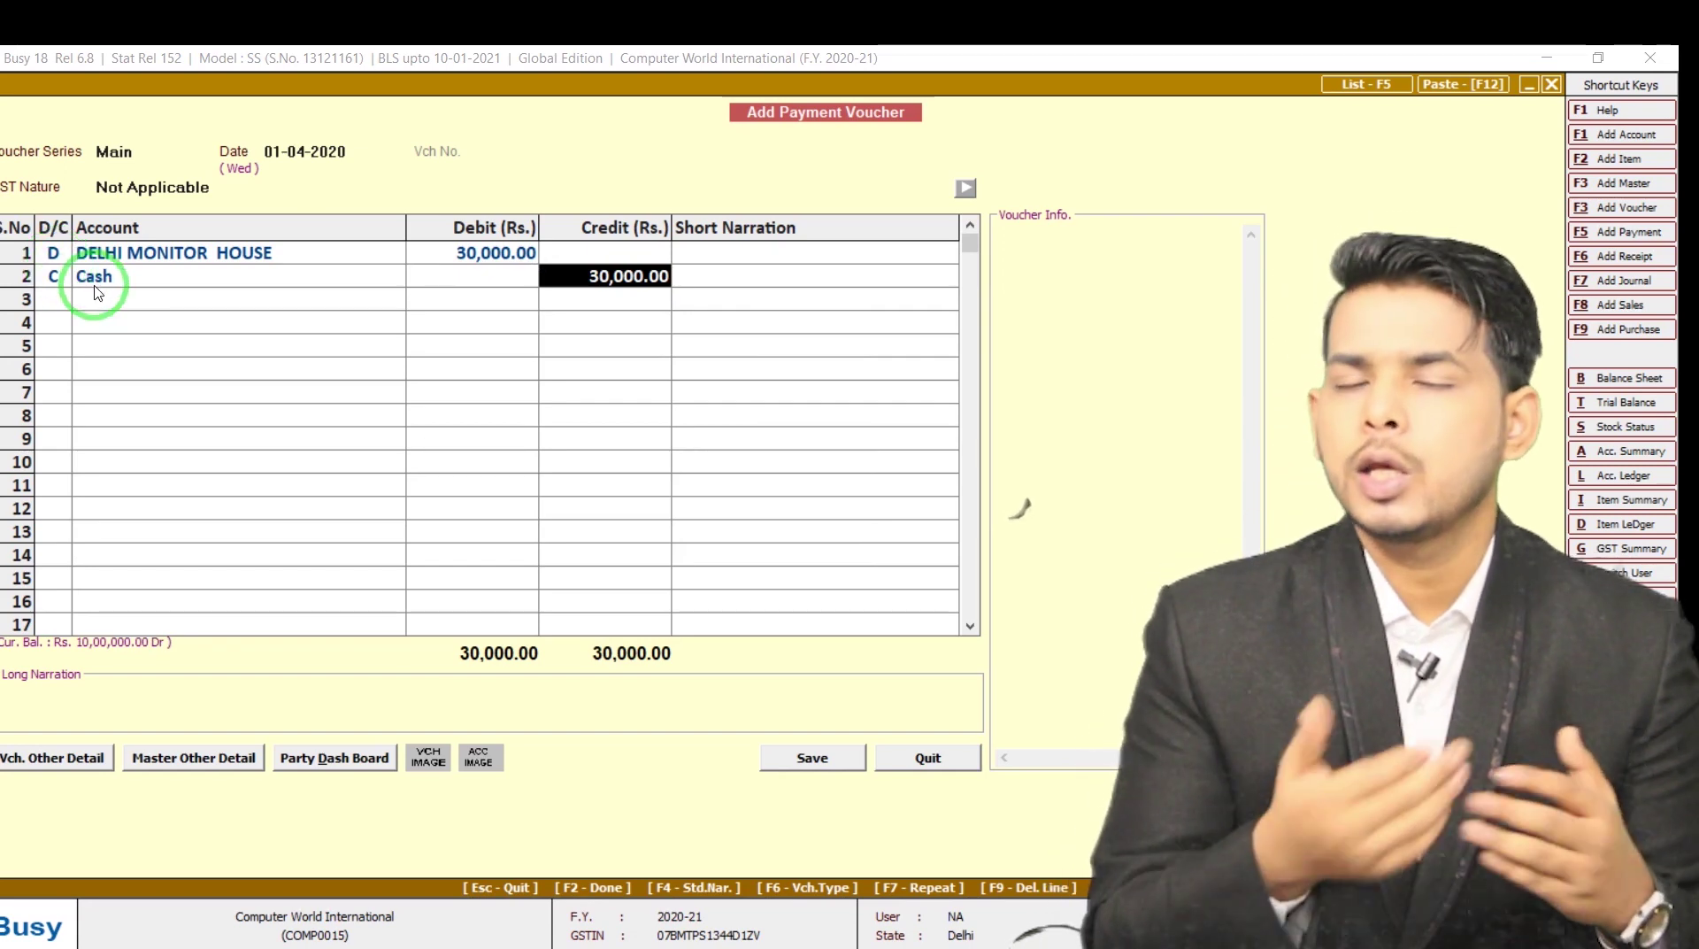
key(Return)
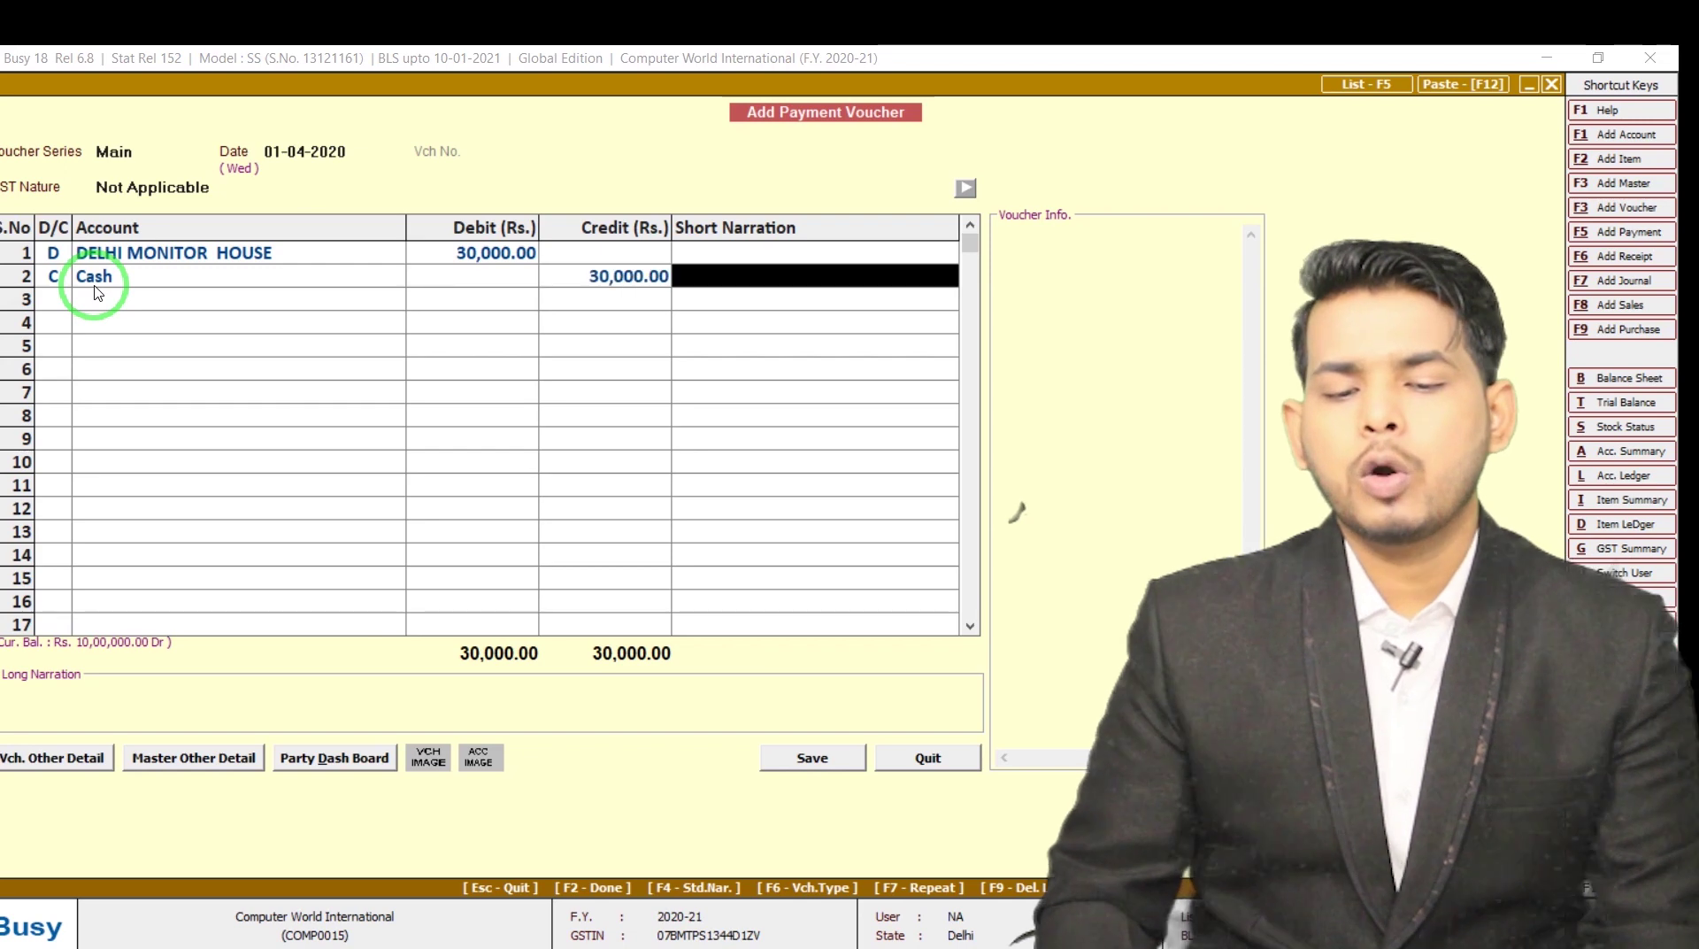
key(Return)
key(Return)
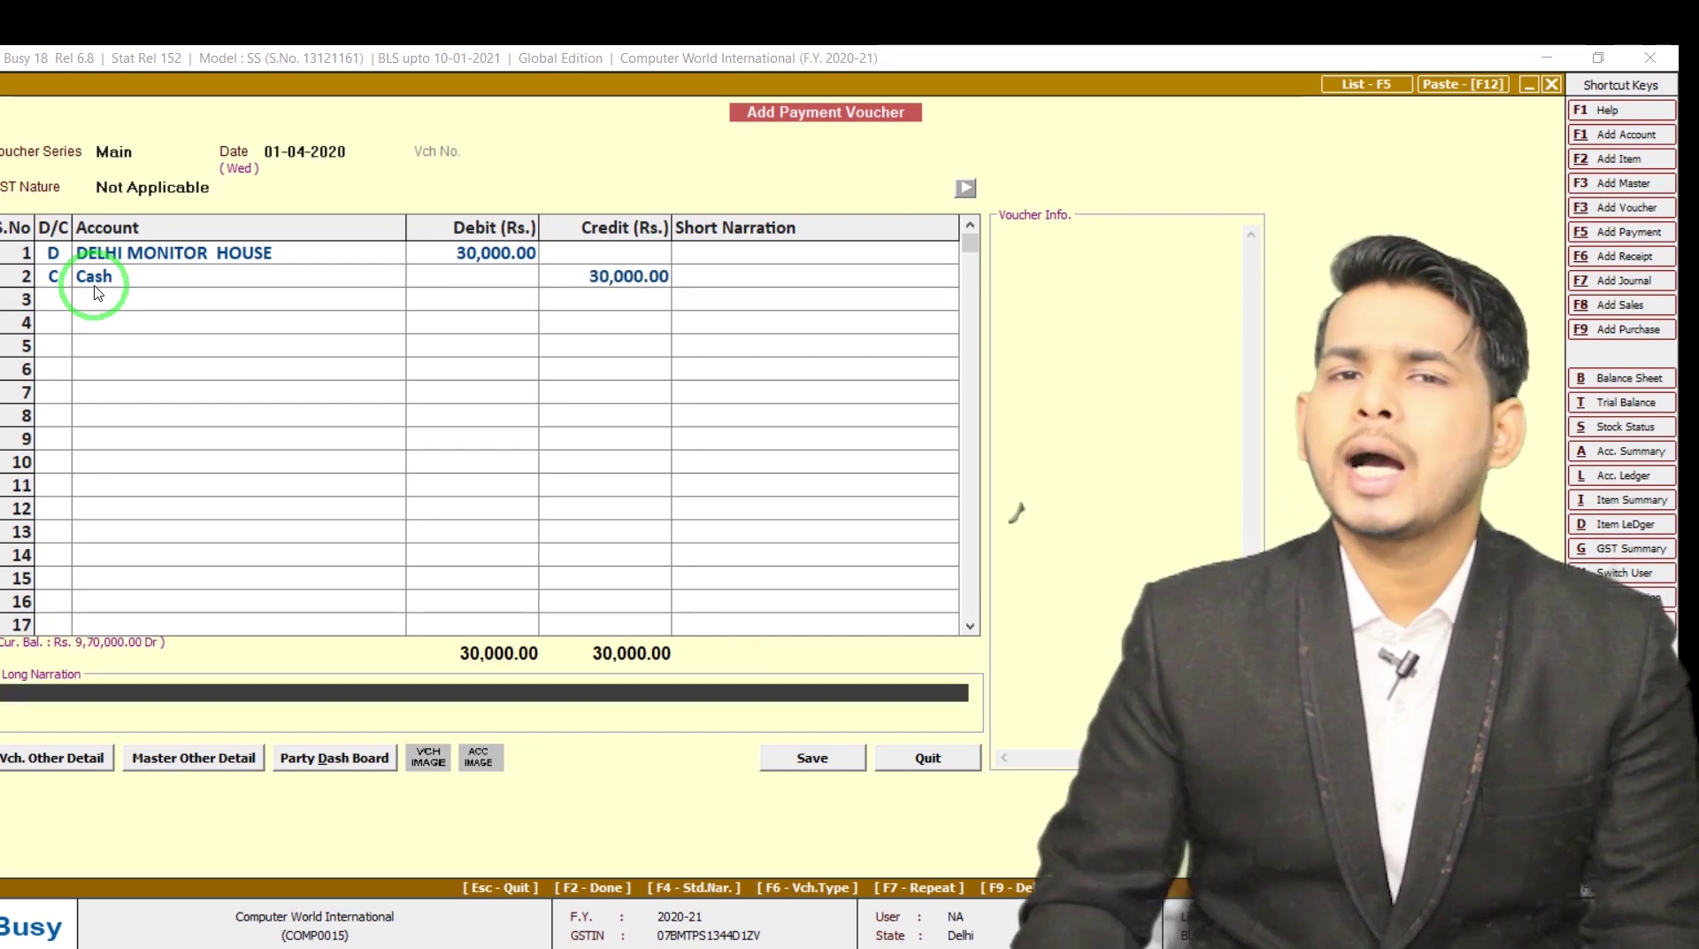
key(Return)
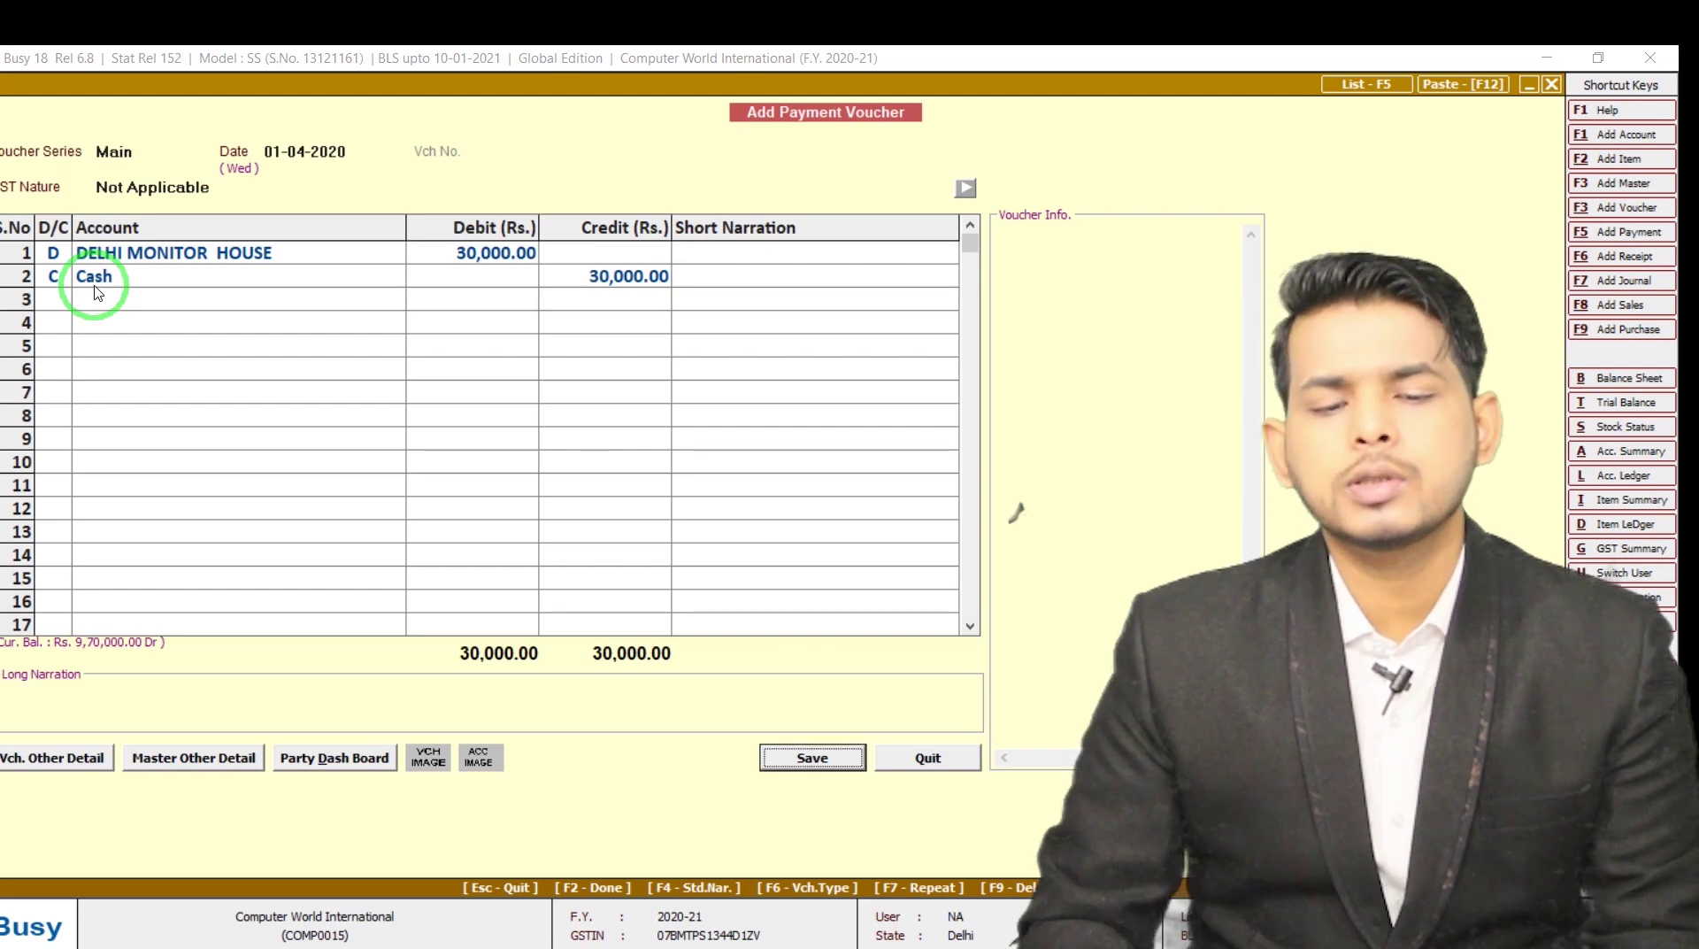
key(Return)
key(Return)
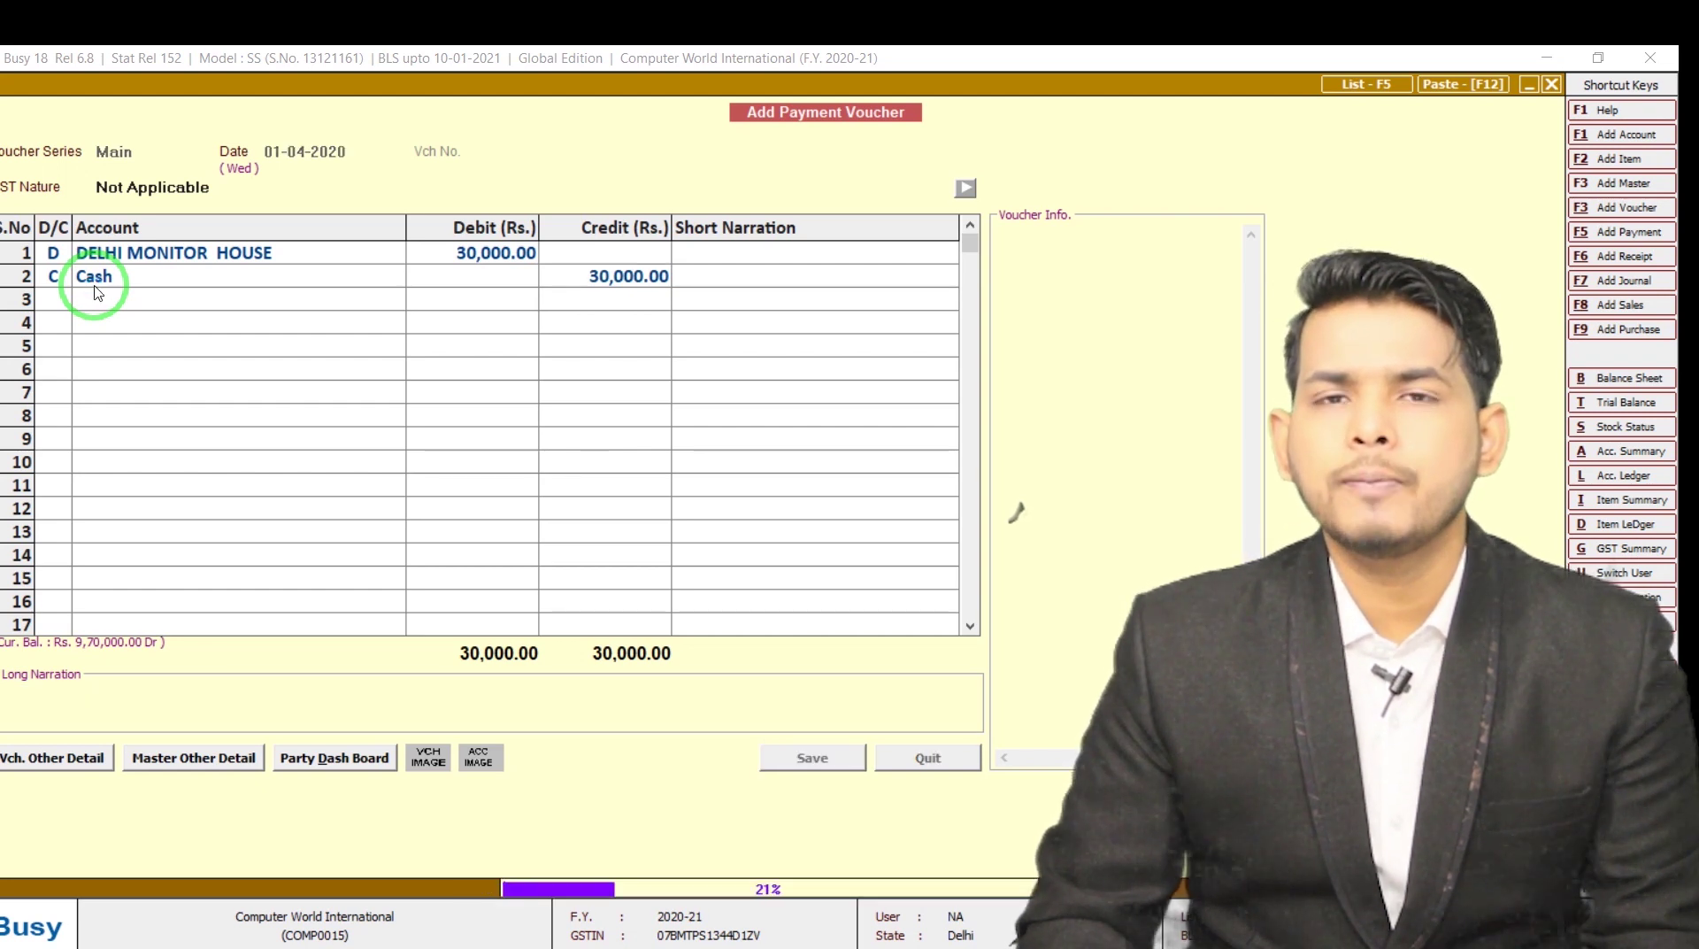
key(Return)
text(2-4)
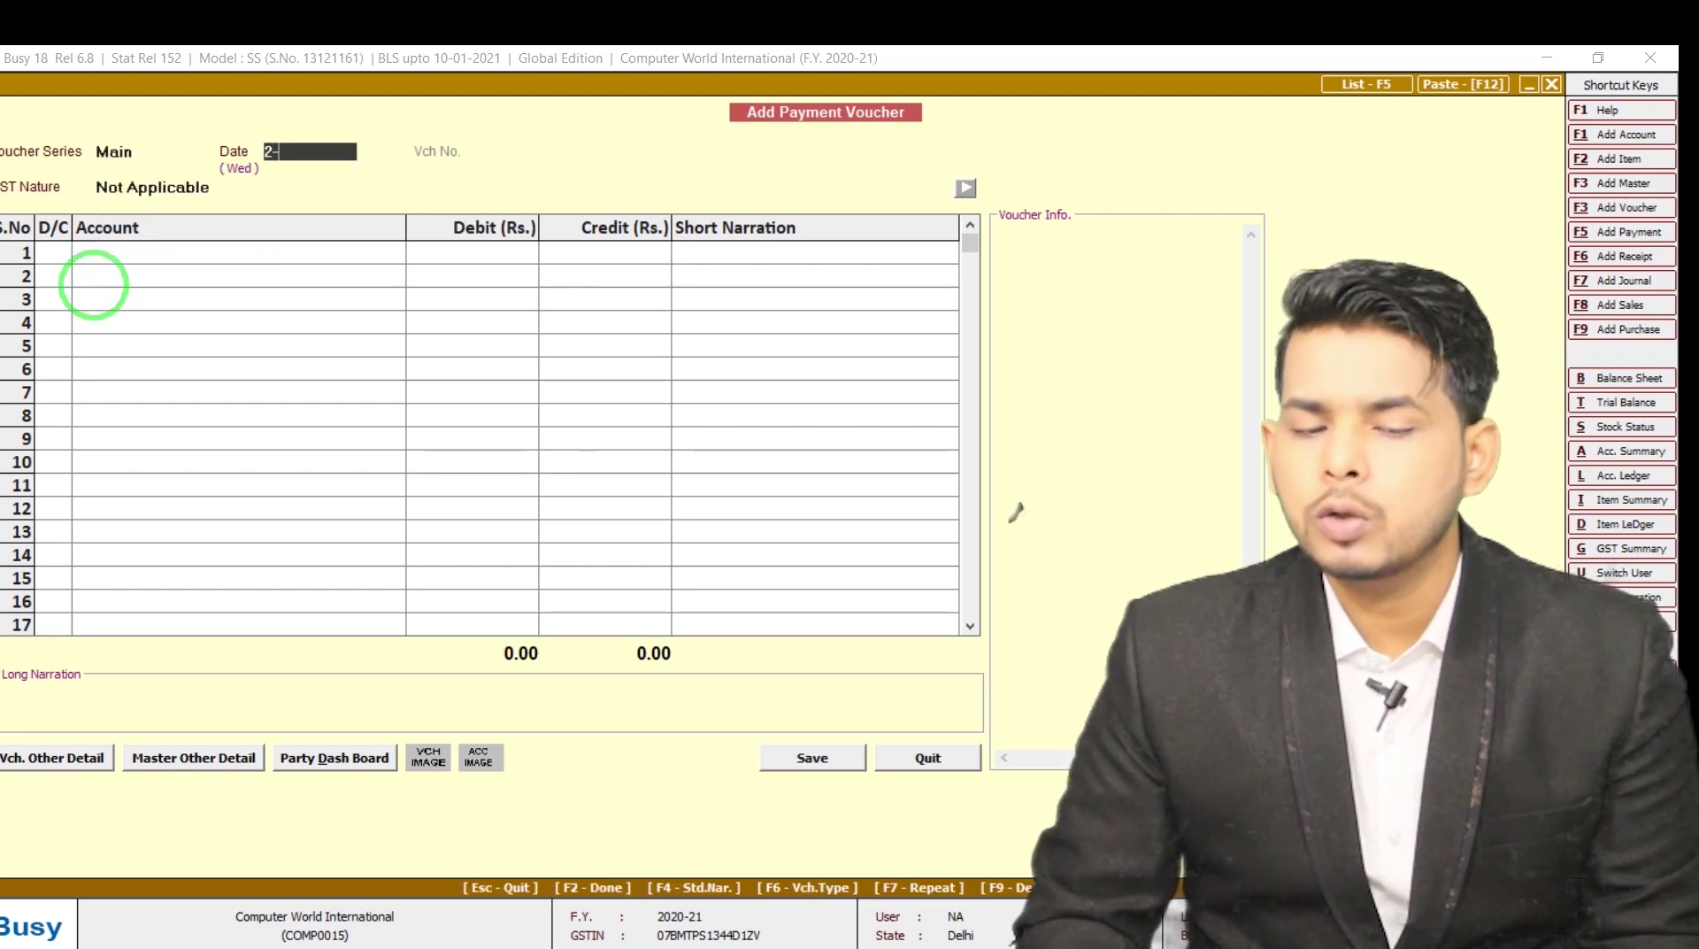
key(Return)
key(Return)
Make the first line a debit to Mahadev Creation
key(alt+Tab)
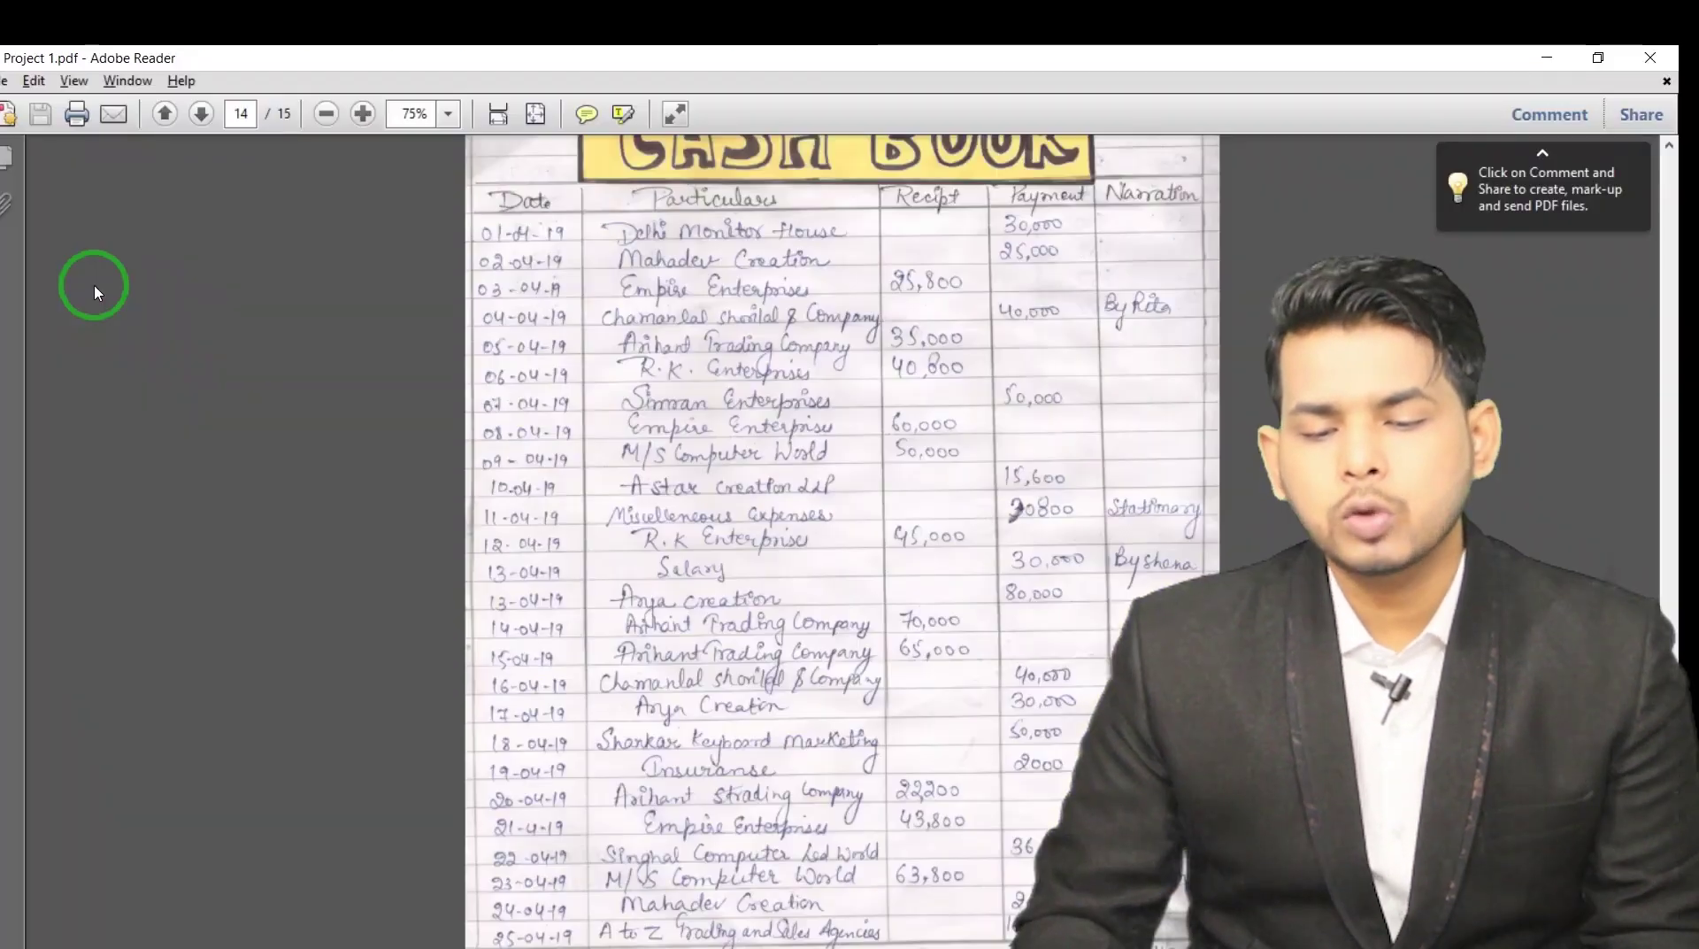
key(alt+Tab)
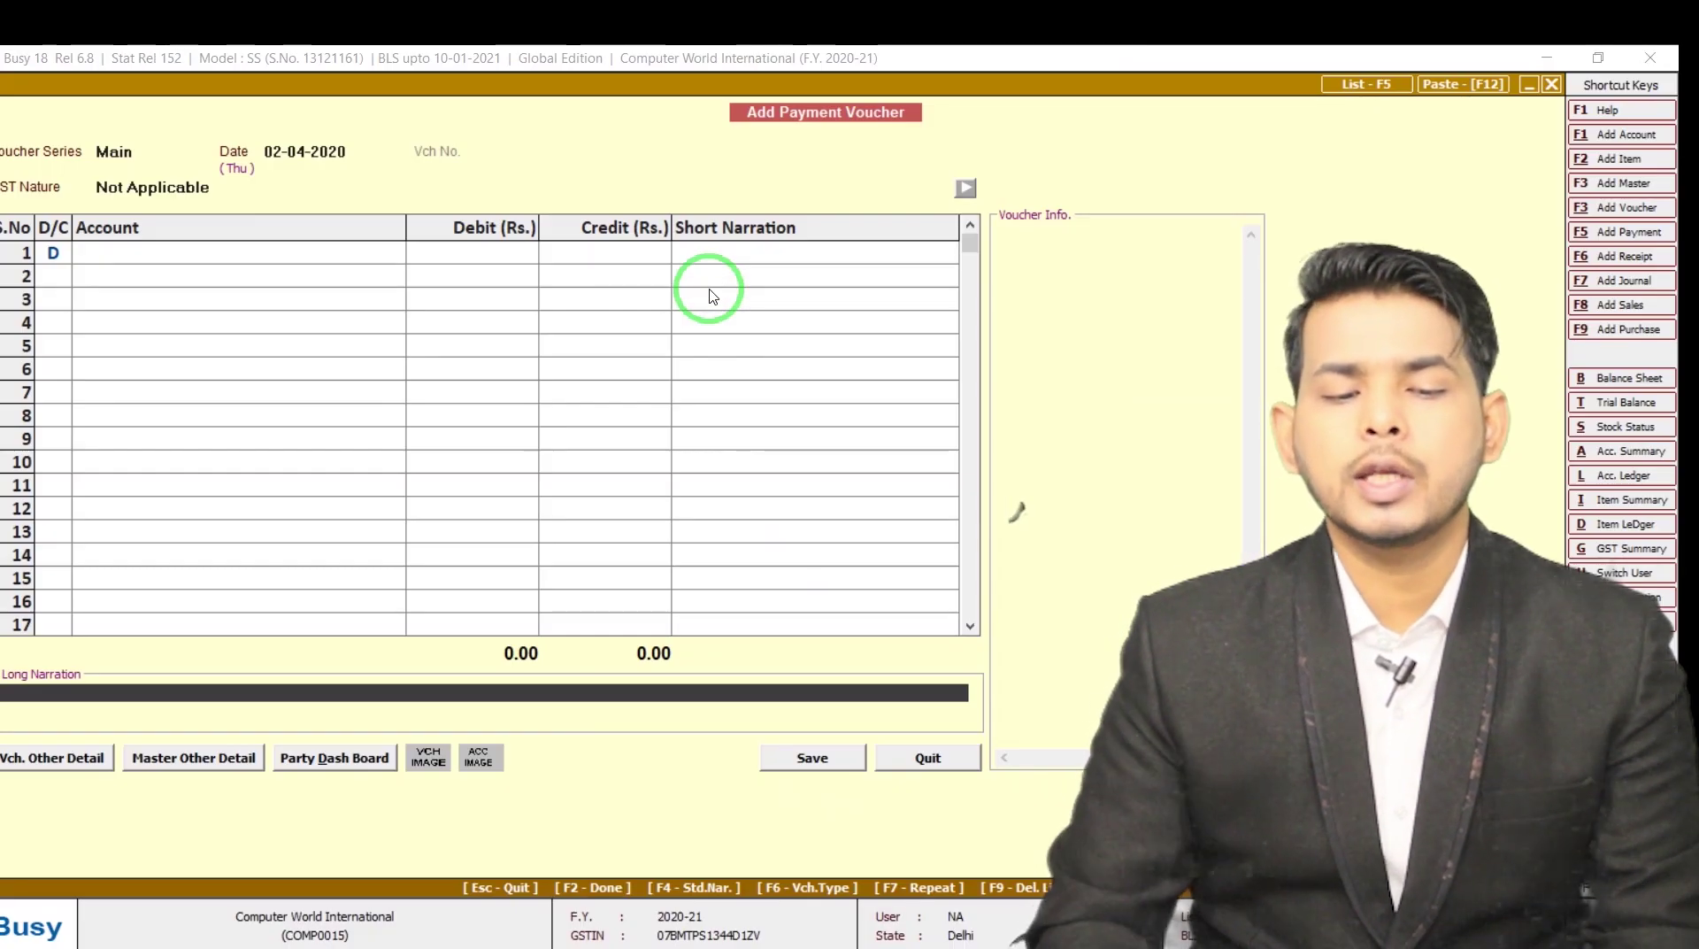
key(Return)
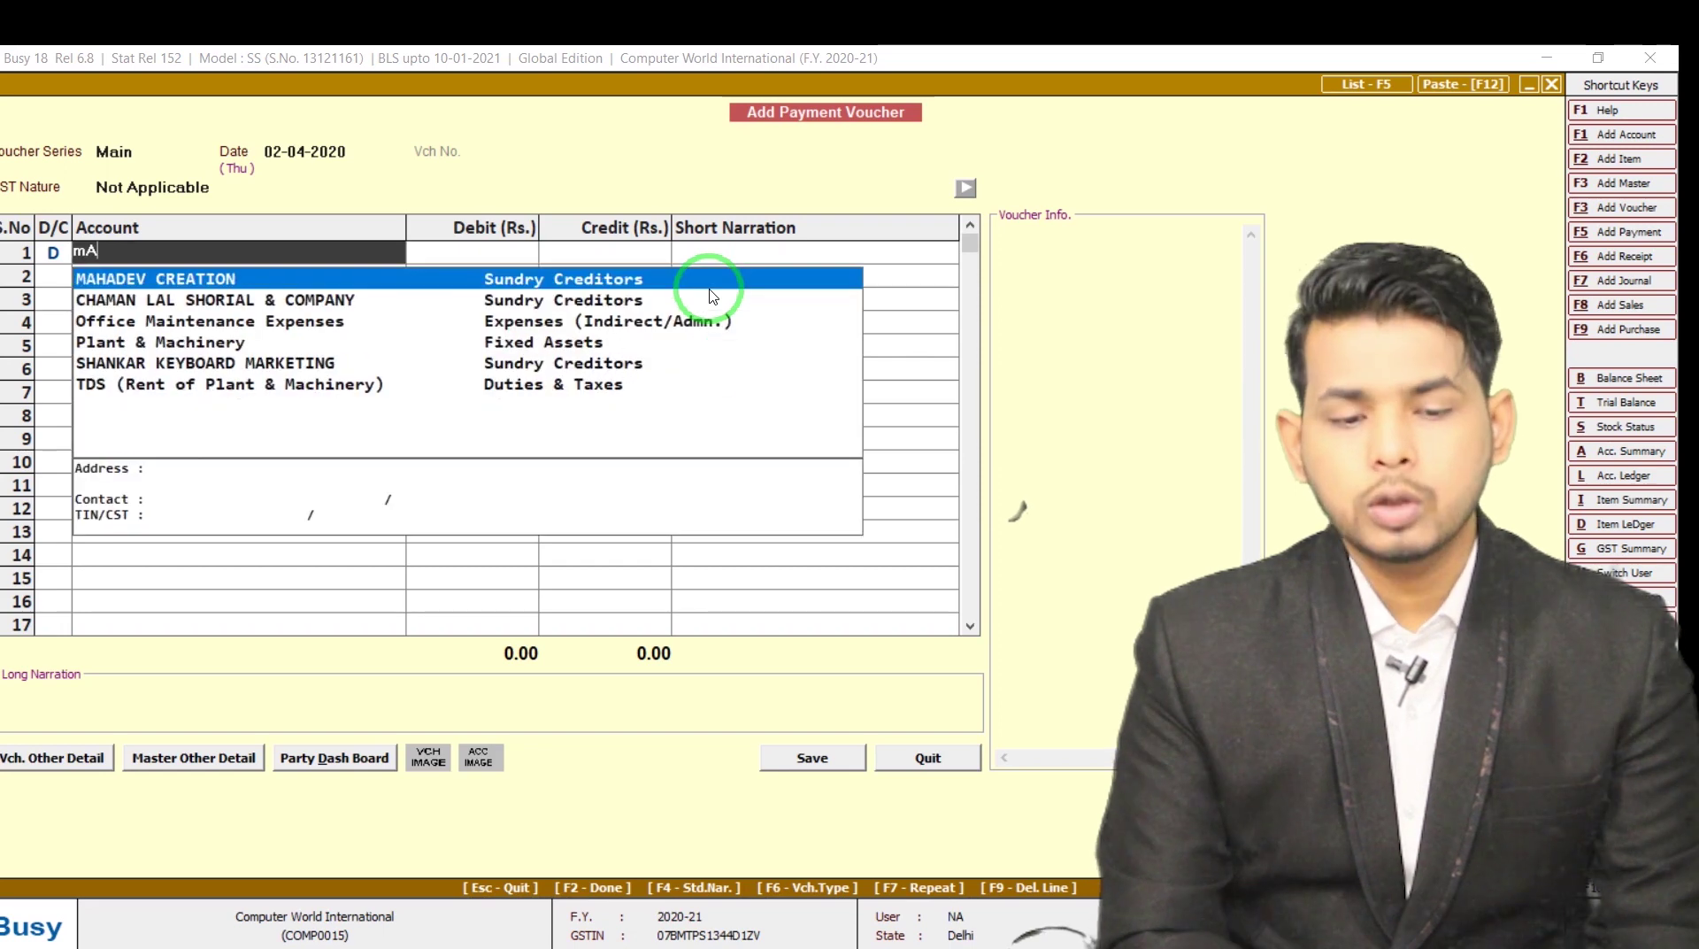
text(mah)
key(Return)
Enter the 25,000 debit amount, balanced by a 25,000 Cash credit
key(alt+Tab)
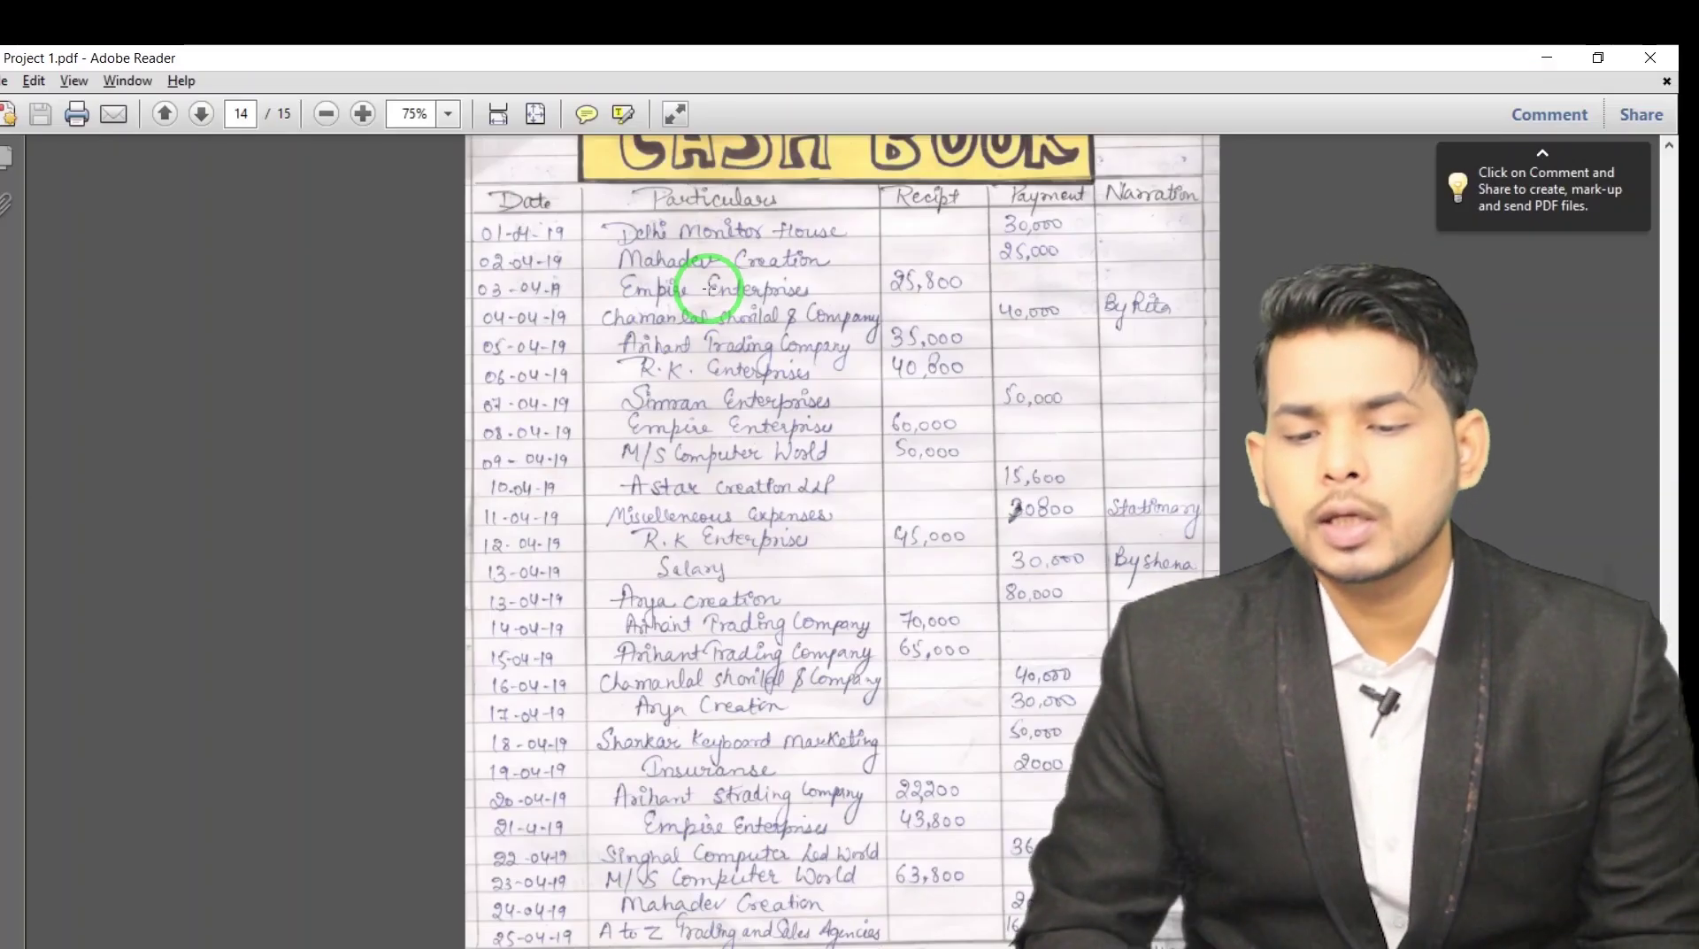
key(alt+Tab)
text(250000)
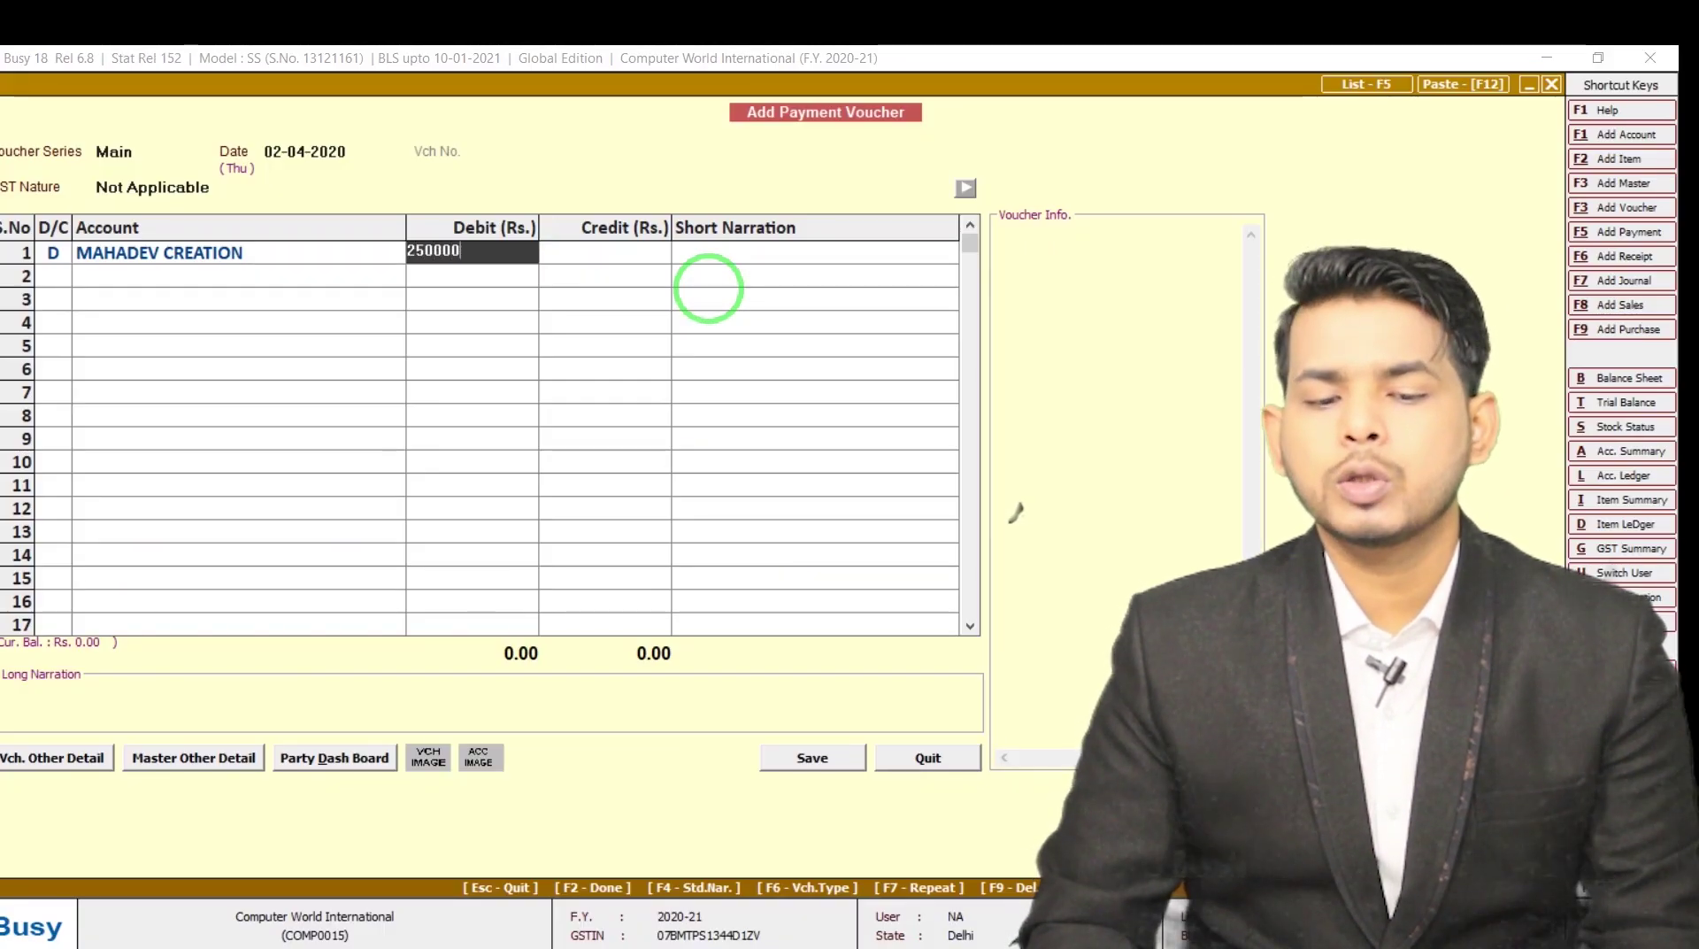
key(BackSpace)
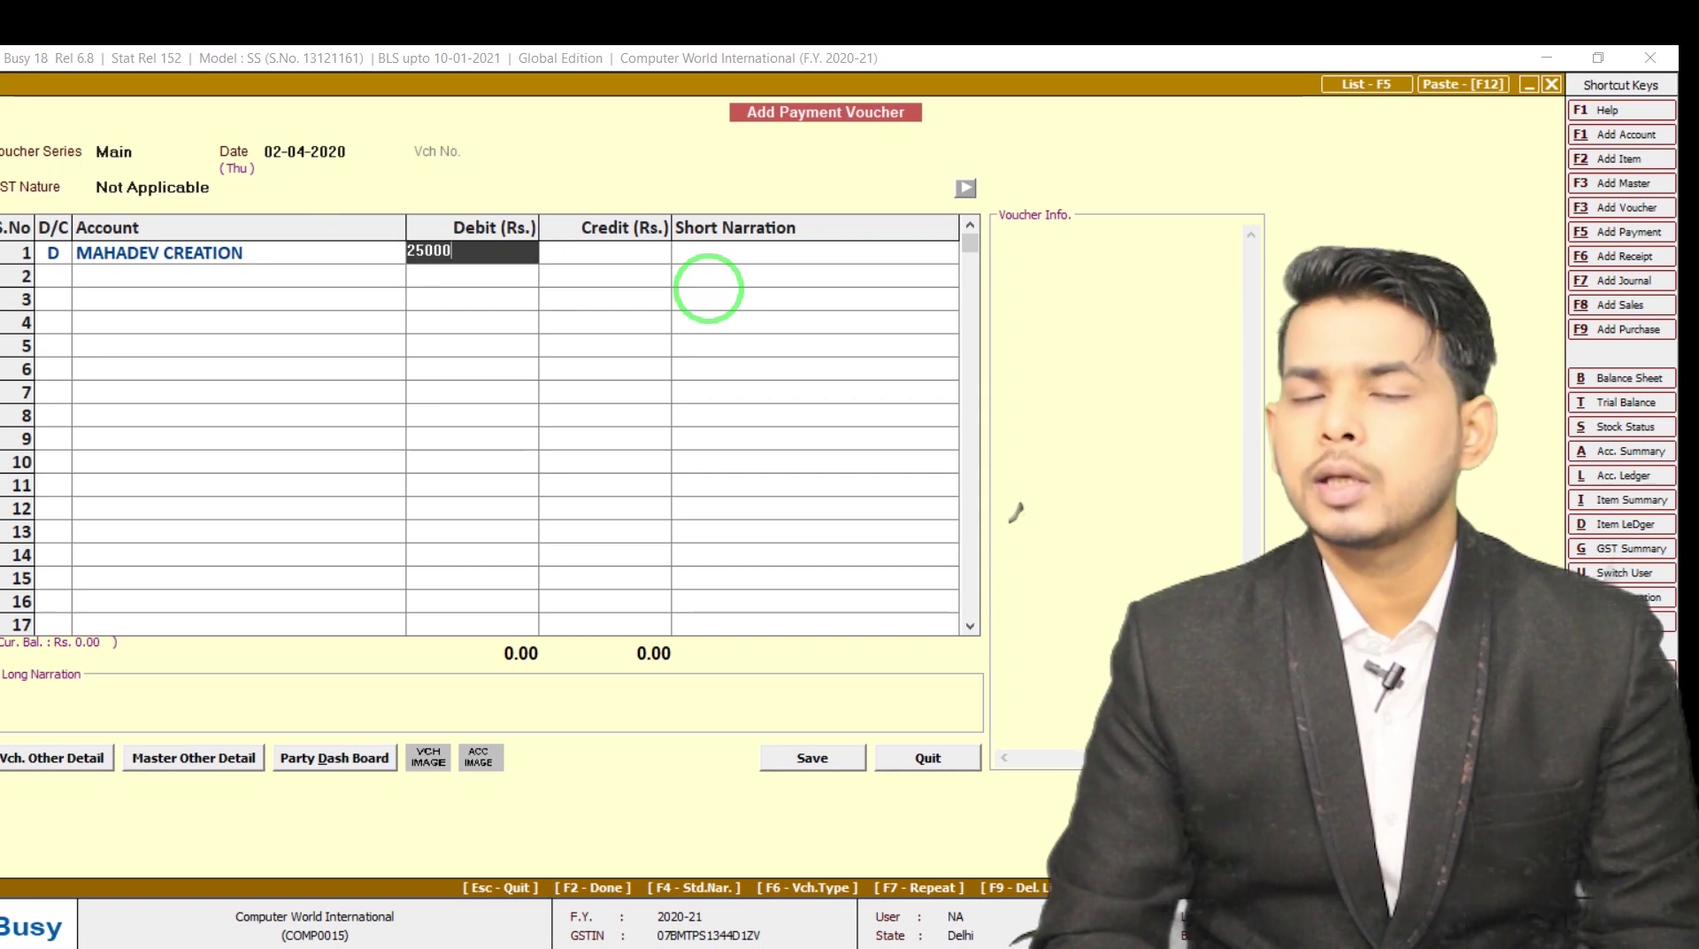
key(Return)
key(Left)
text(25)
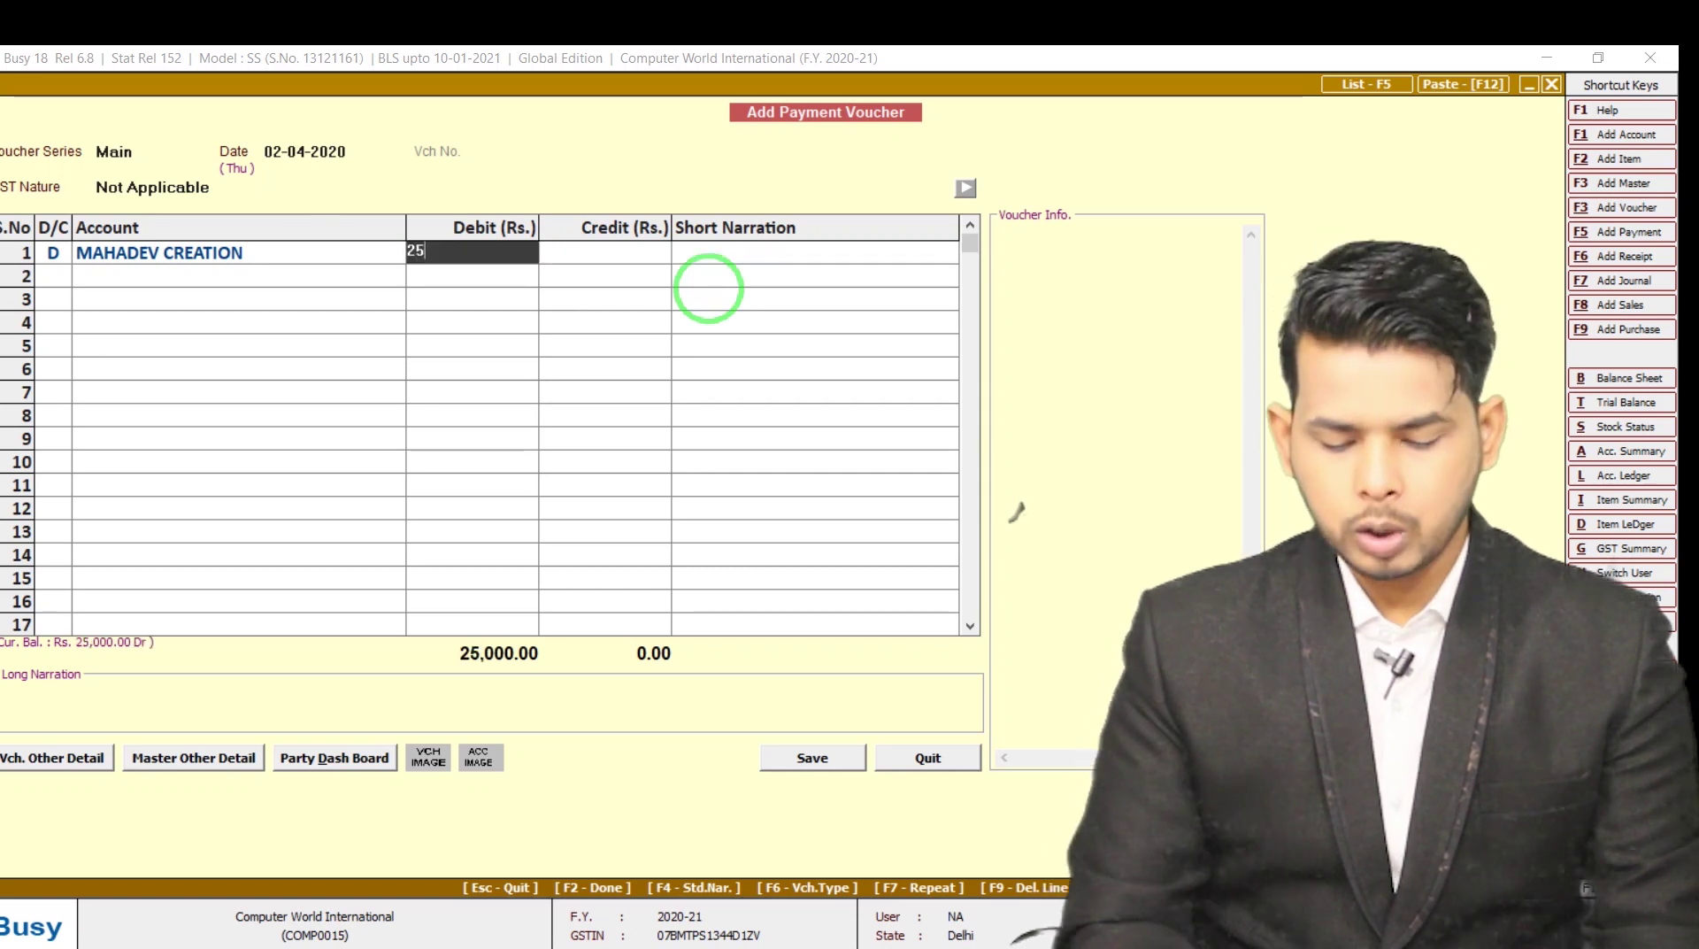
text(k)
key(Return)
key(Return)
key(Return)
key(Return)
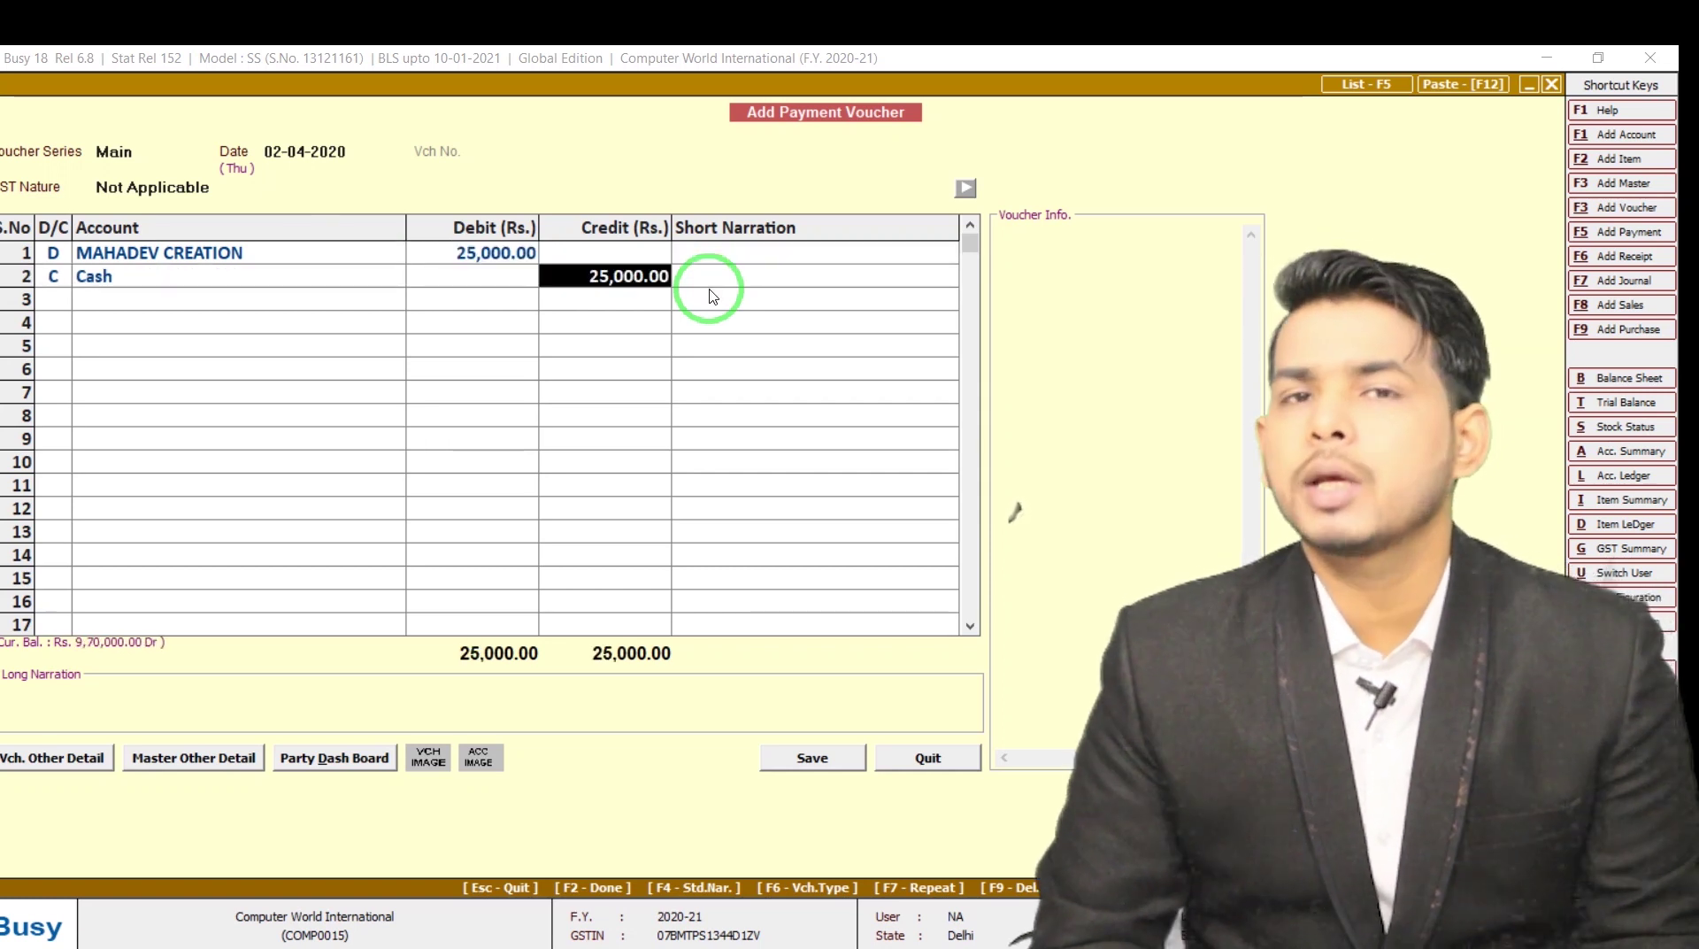
Save the voucher with empty narrations and close payment voucher entry
key(Return)
key(Return)
key(Return)
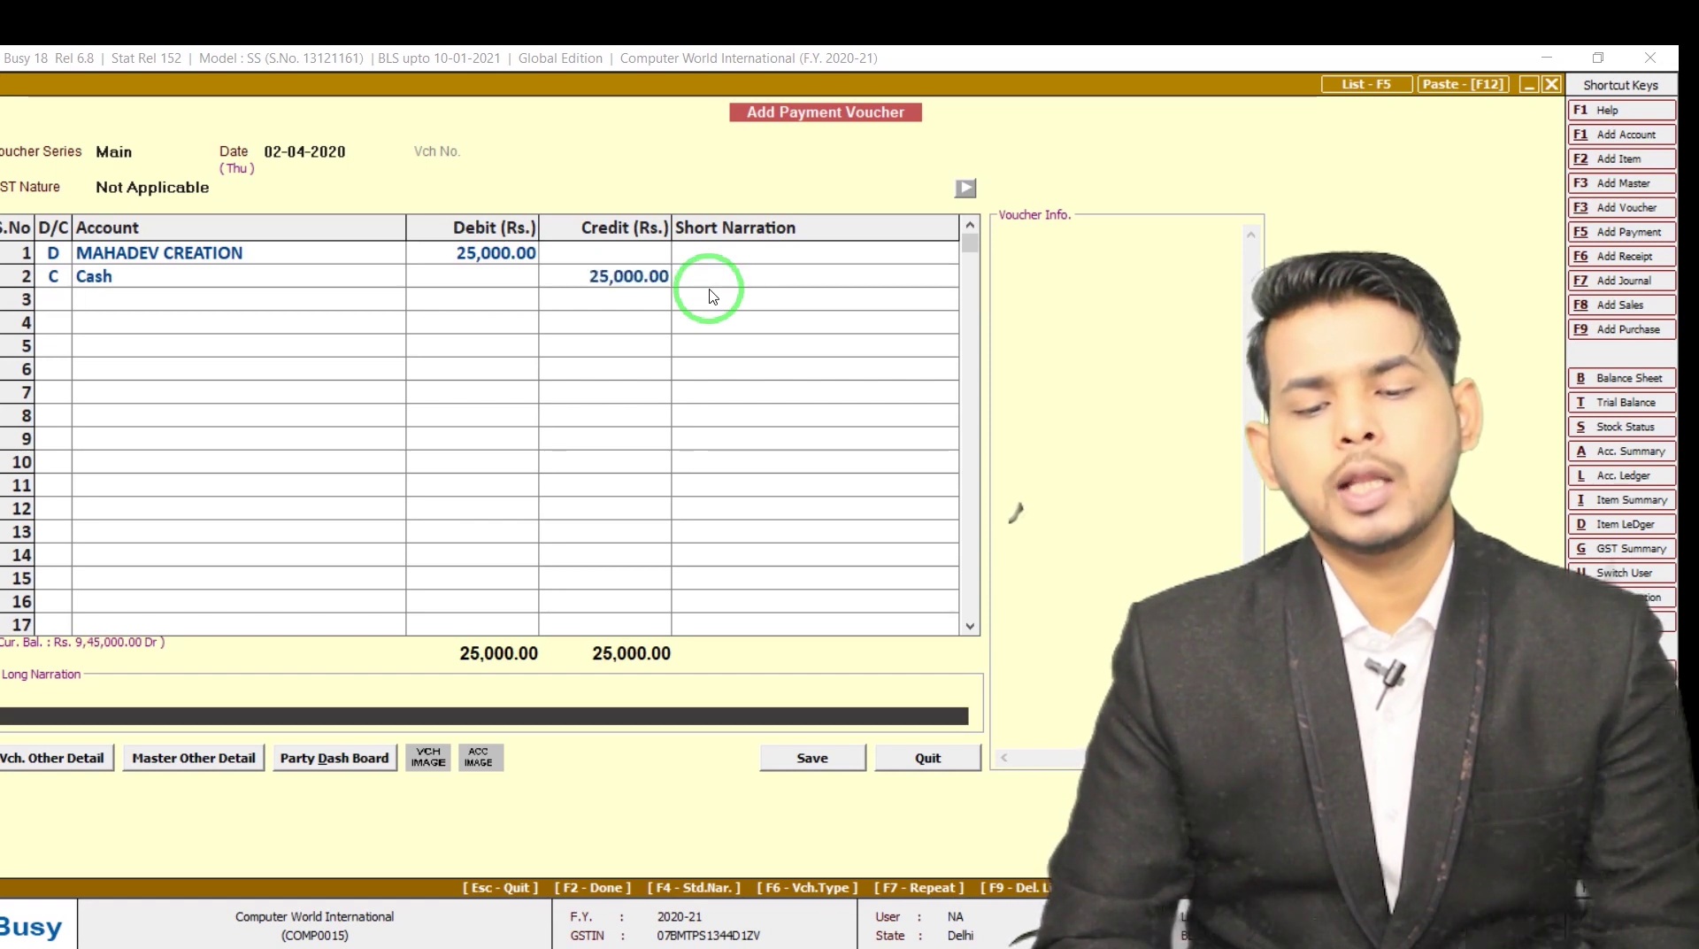
key(Return)
key(Return)
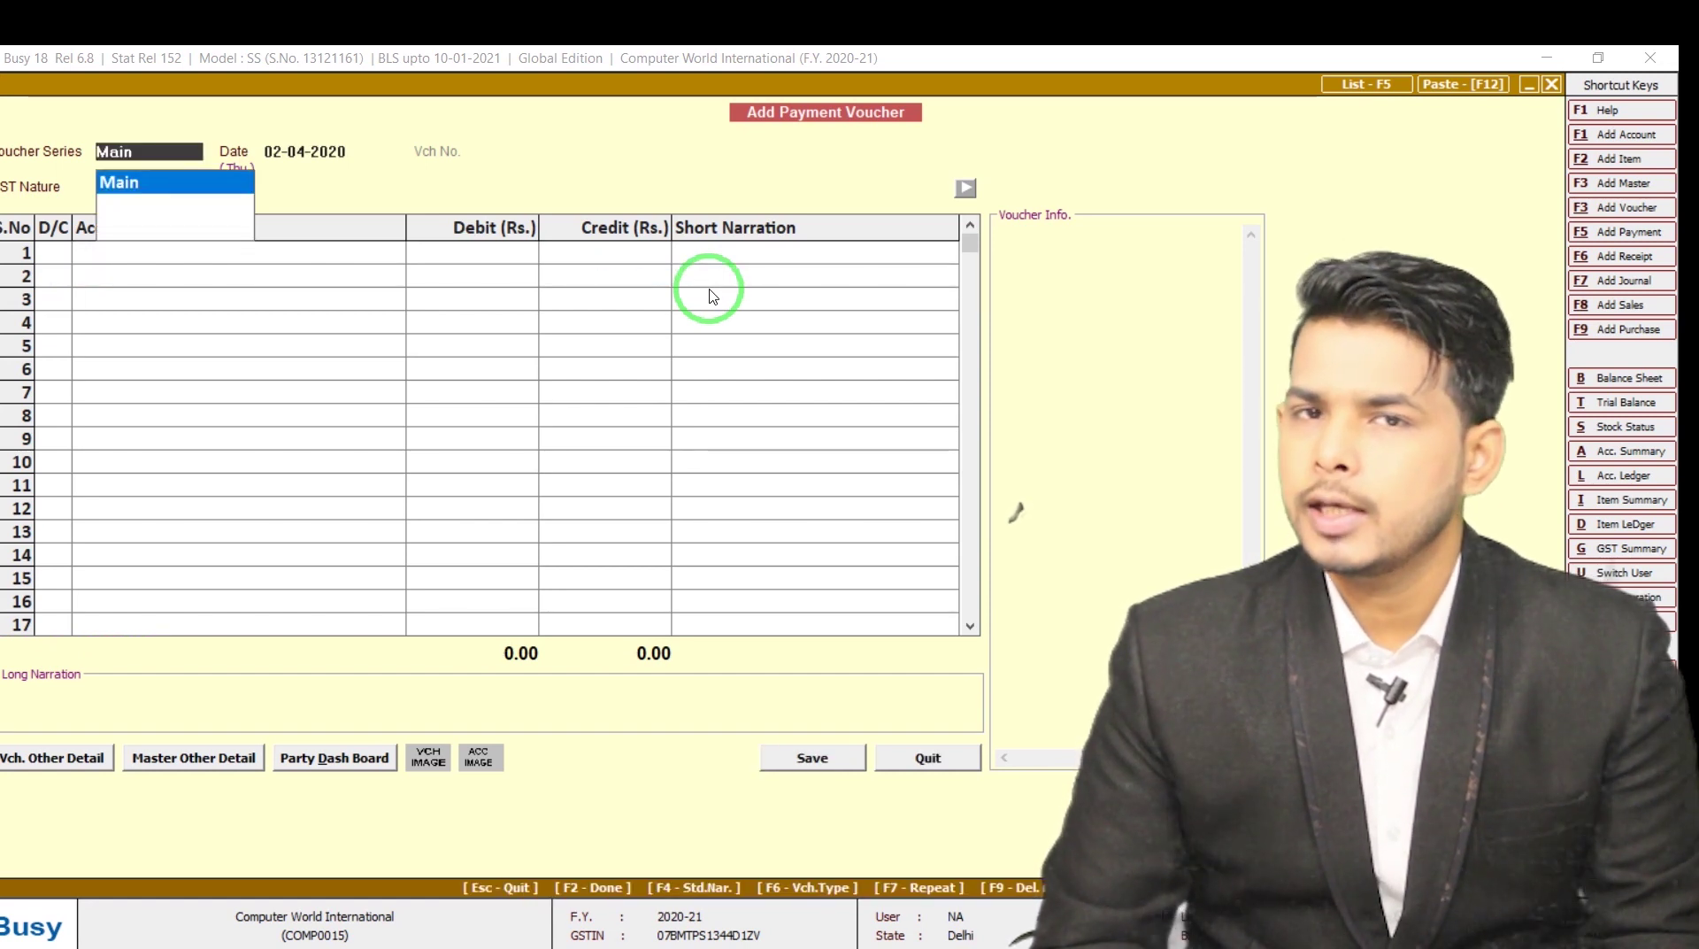
key(Escape)
key(Escape)
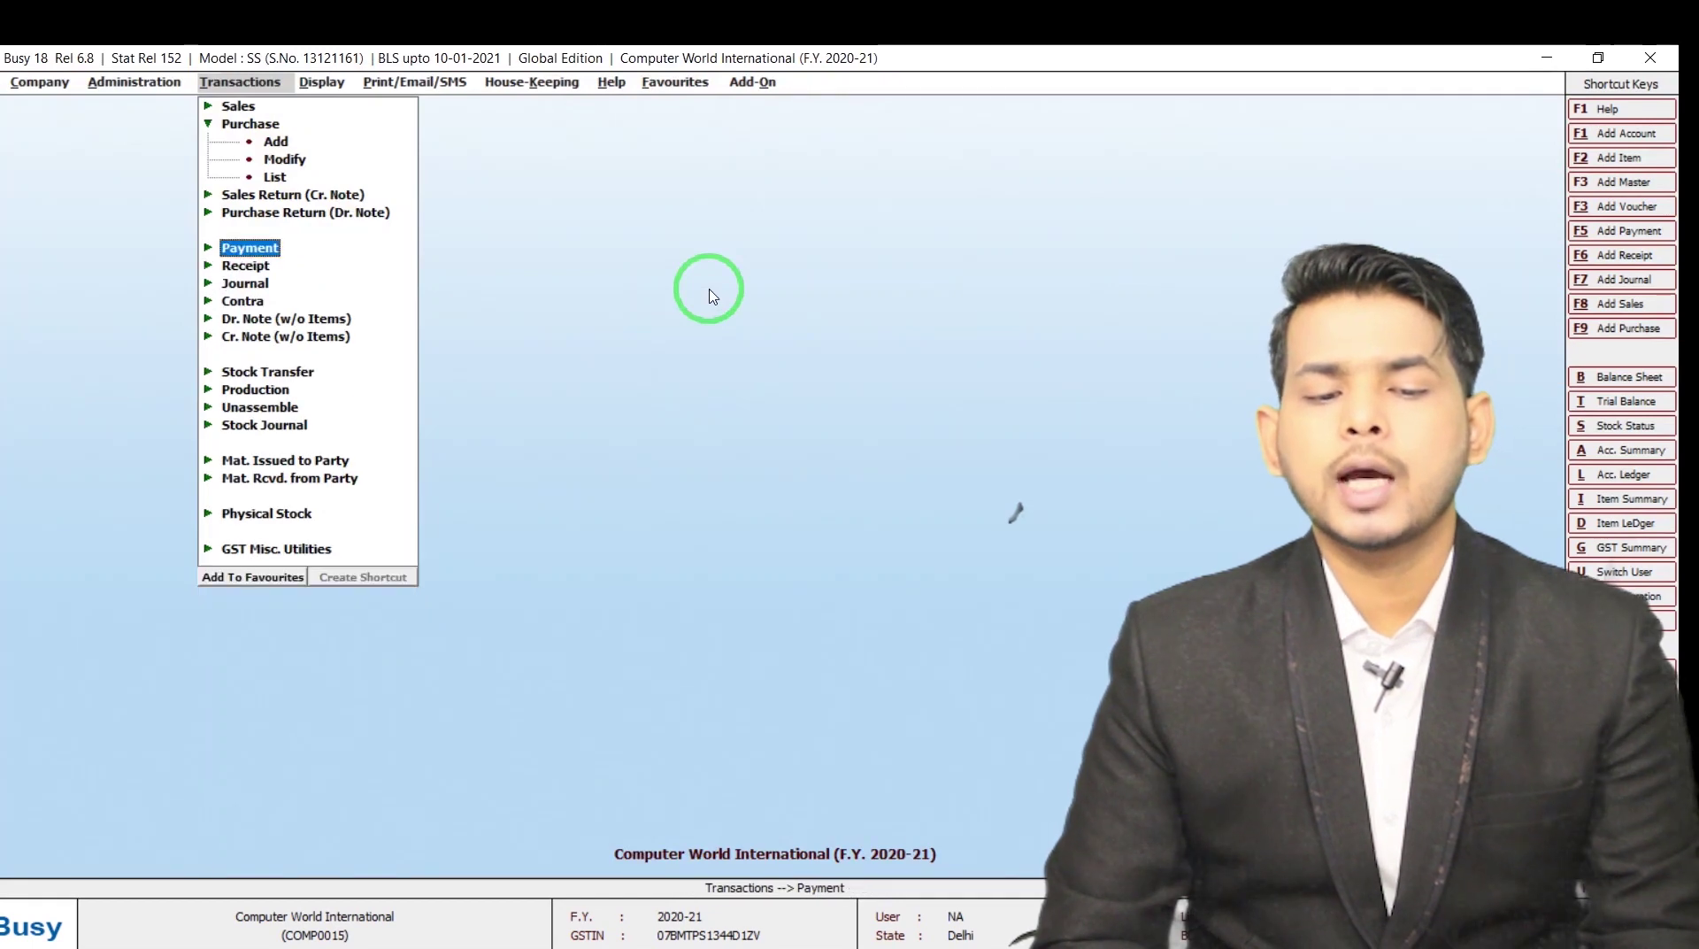
Open a new Main-series receipt voucher dated 03-04-2020 with GST nature Not Applicable
key(Down)
key(Down)
key(Up)
key(Return)
key(Return)
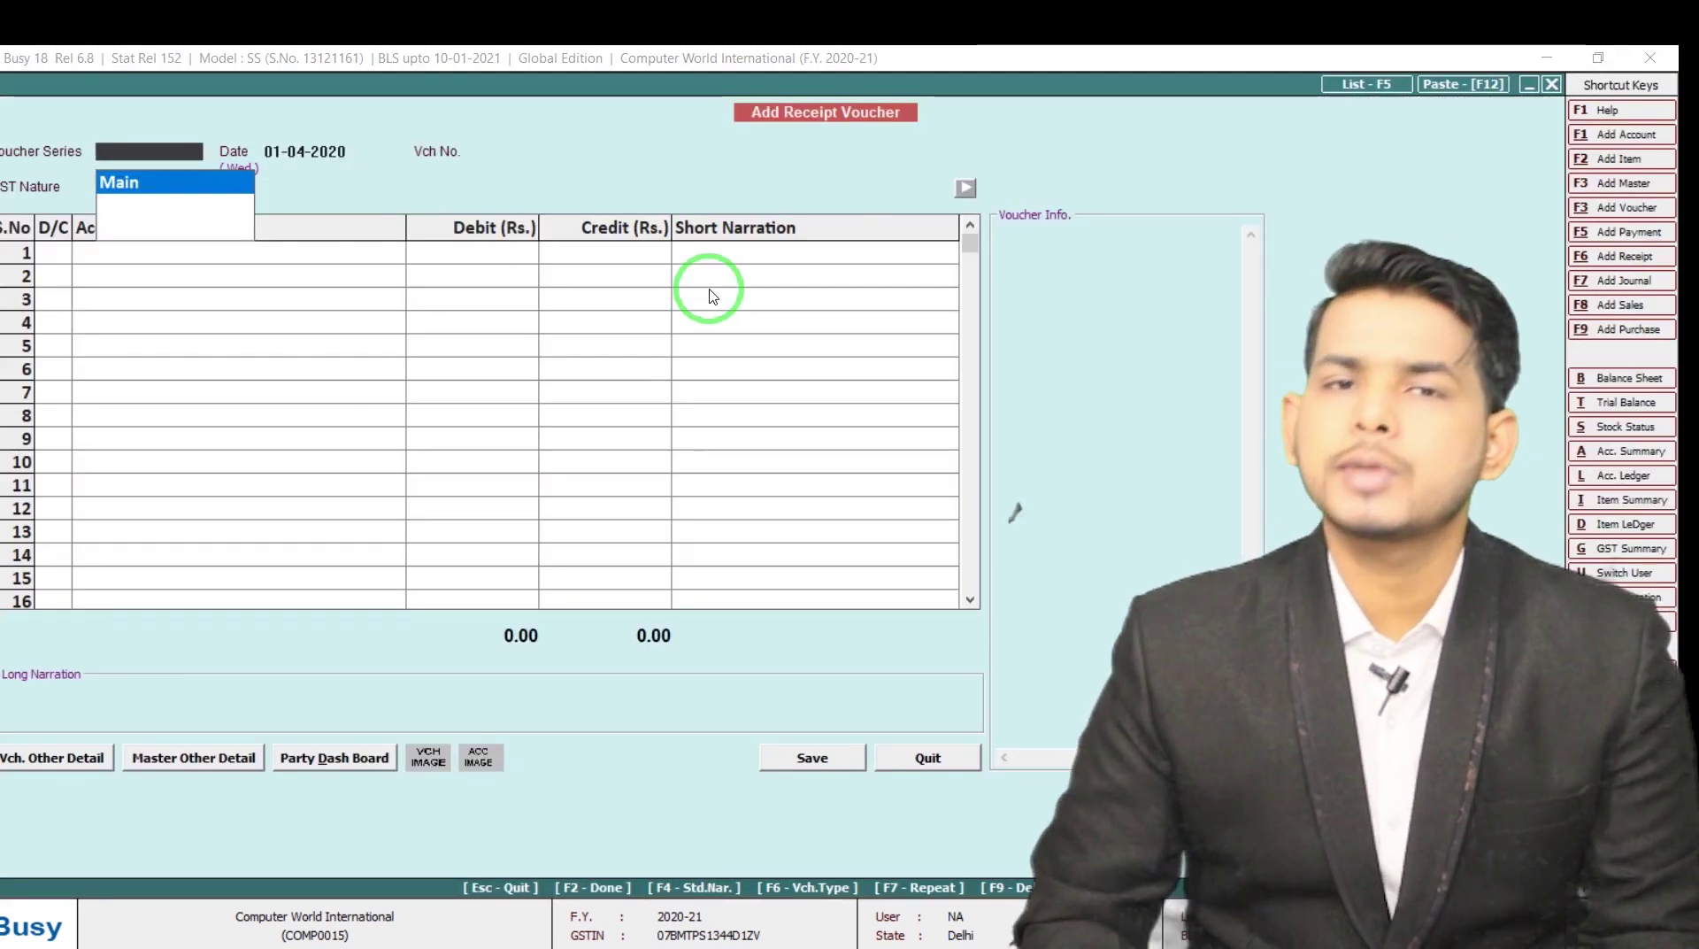
key(Return)
text(3-)
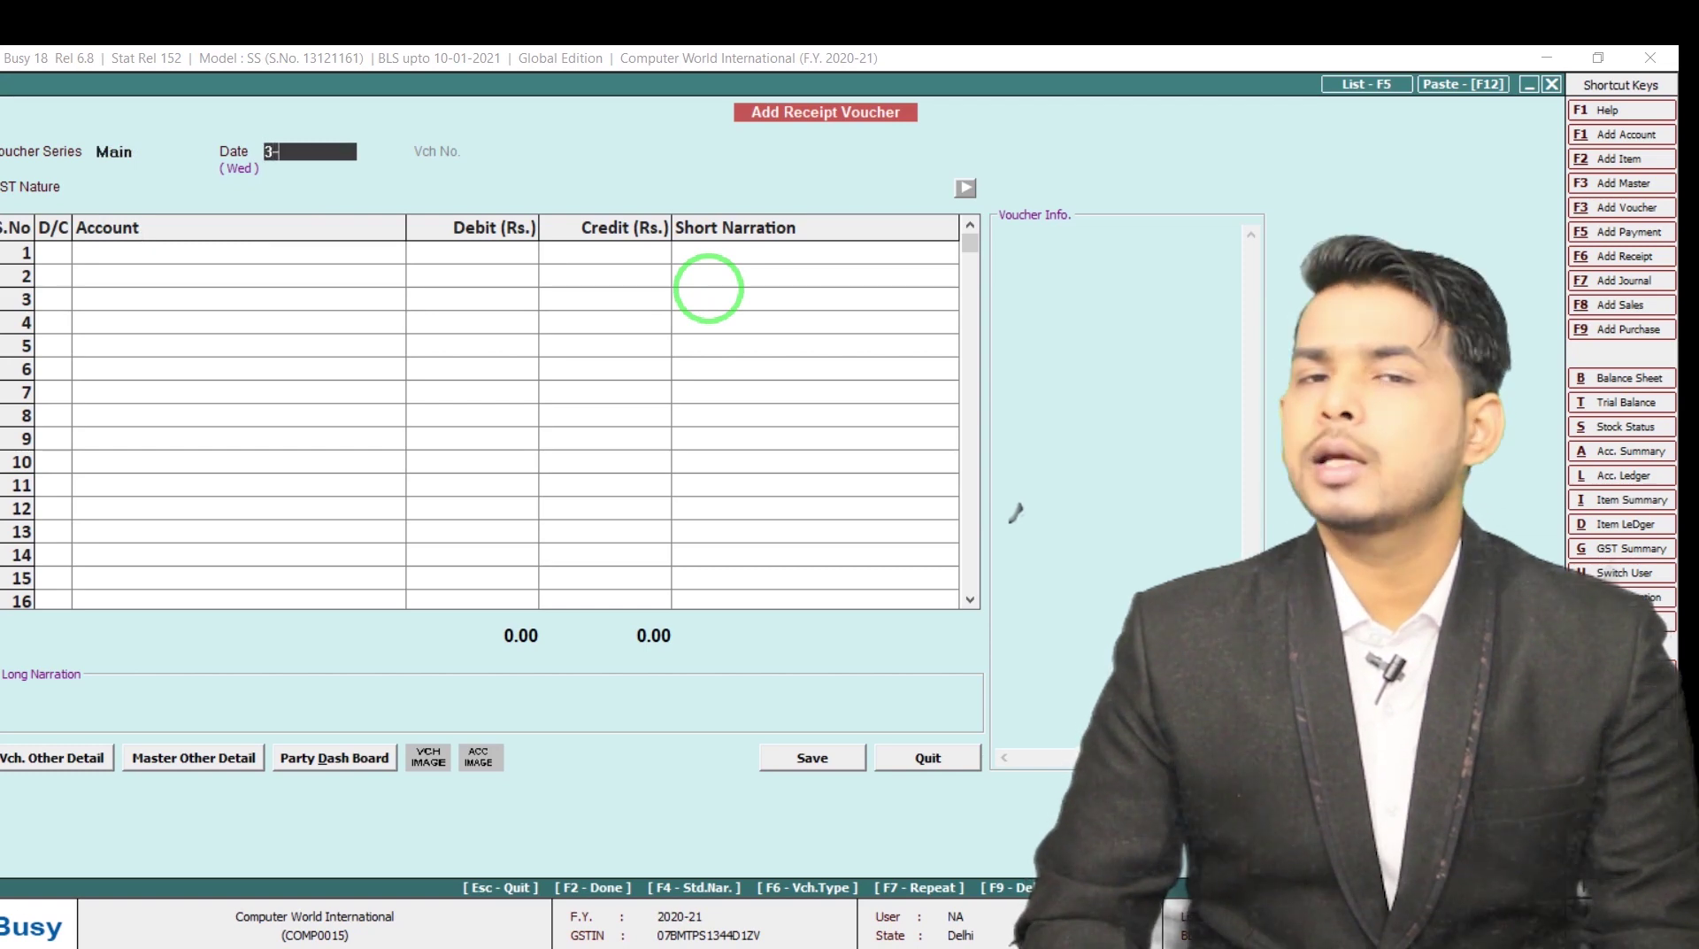
text(04)
key(Return)
key(Return)
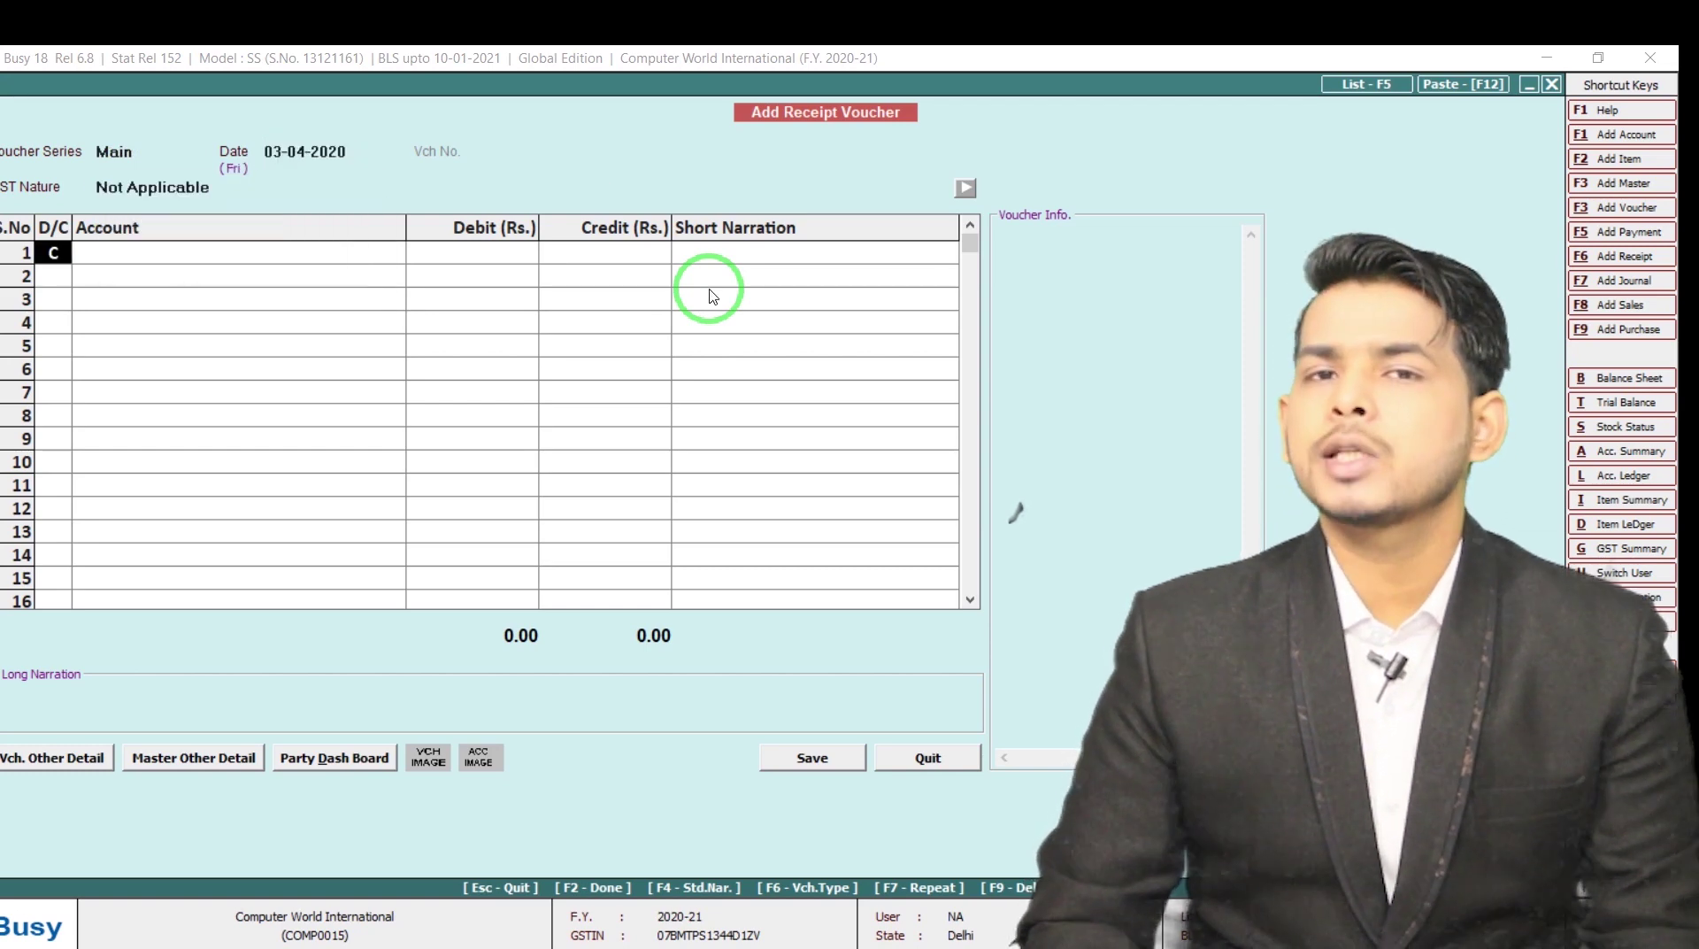
key(Return)
Credit Empire Enterprise 25,800 against a Cash debit and save the receipt
text(eMPI)
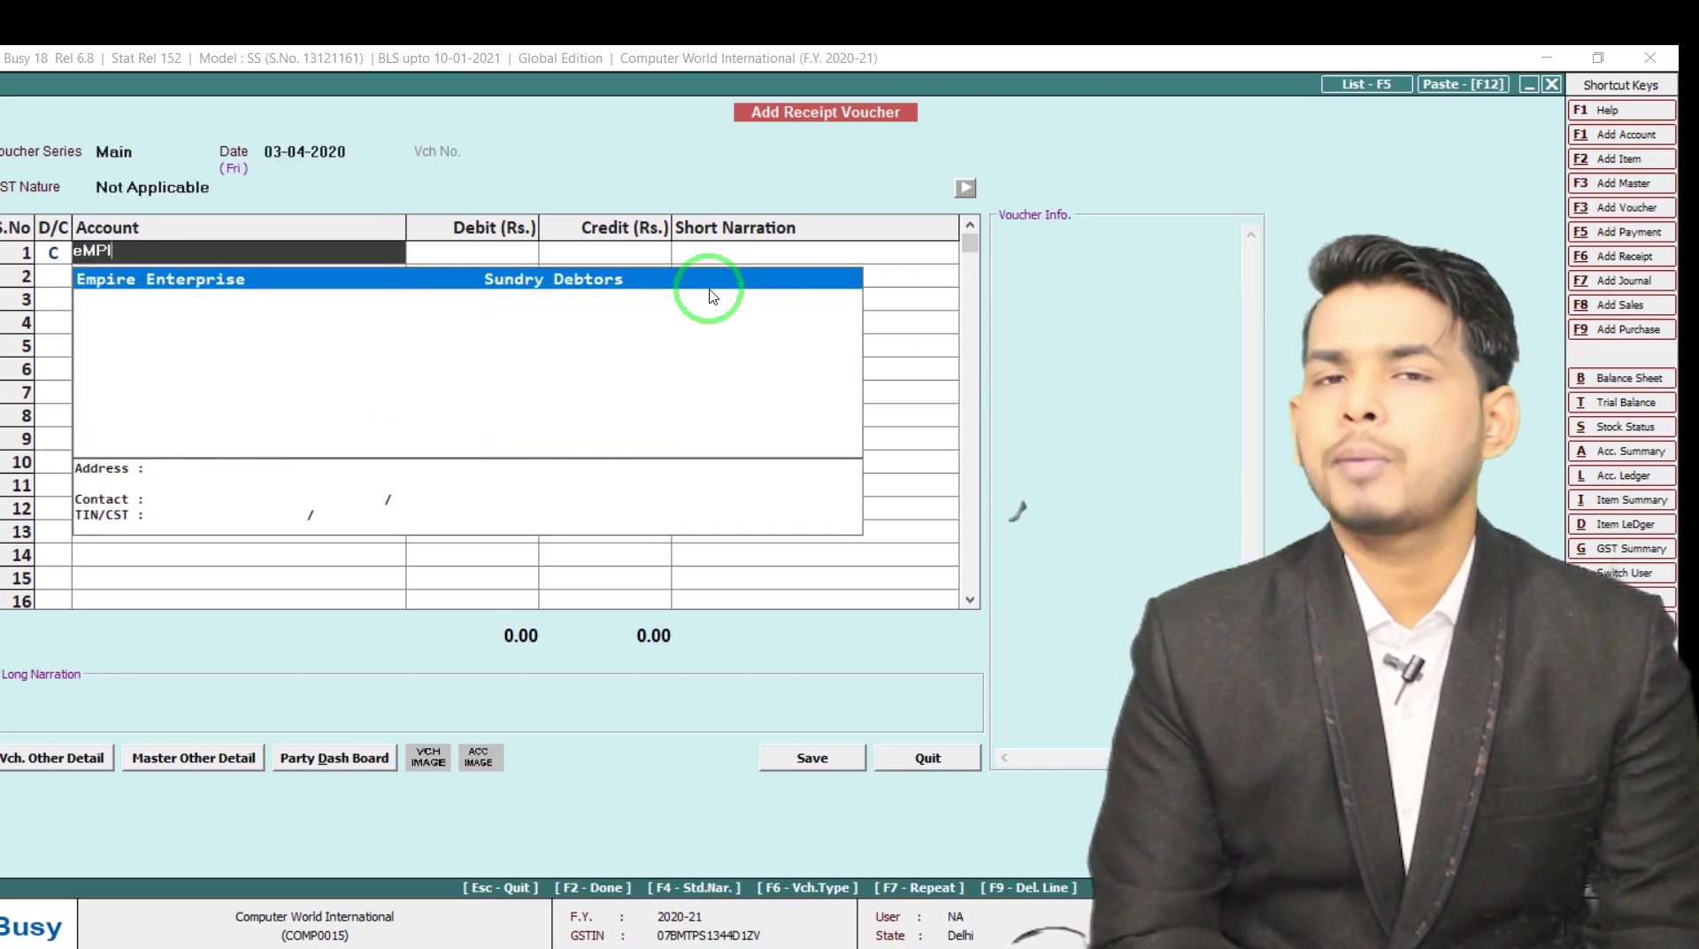
key(Return)
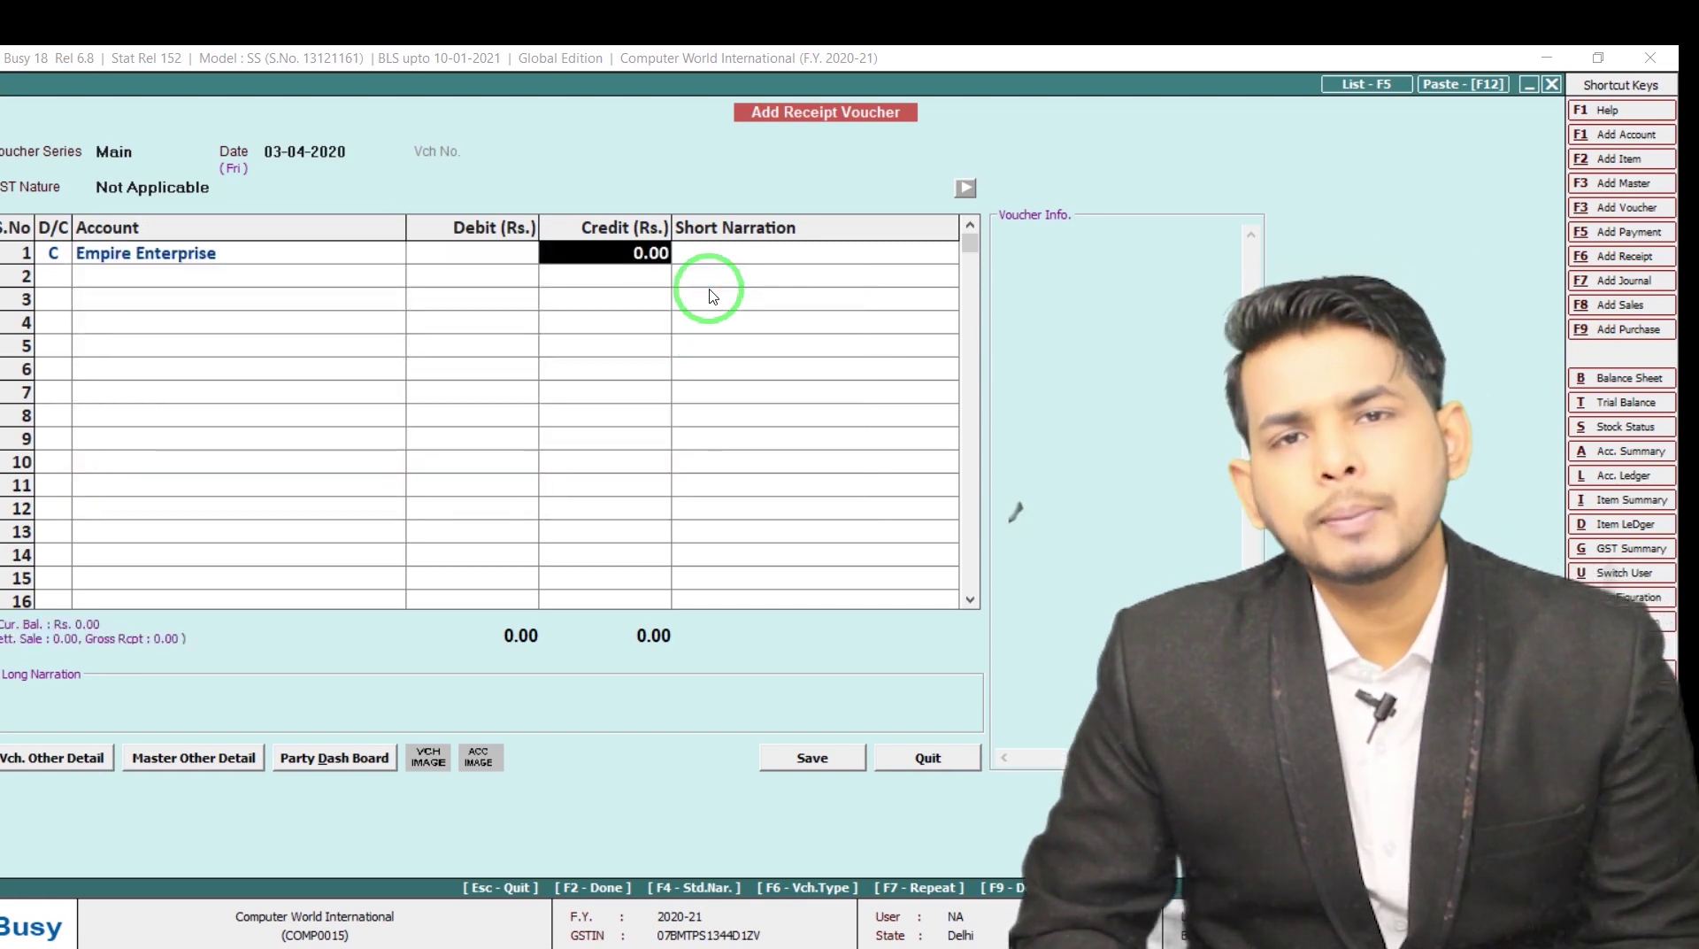
text(25800)
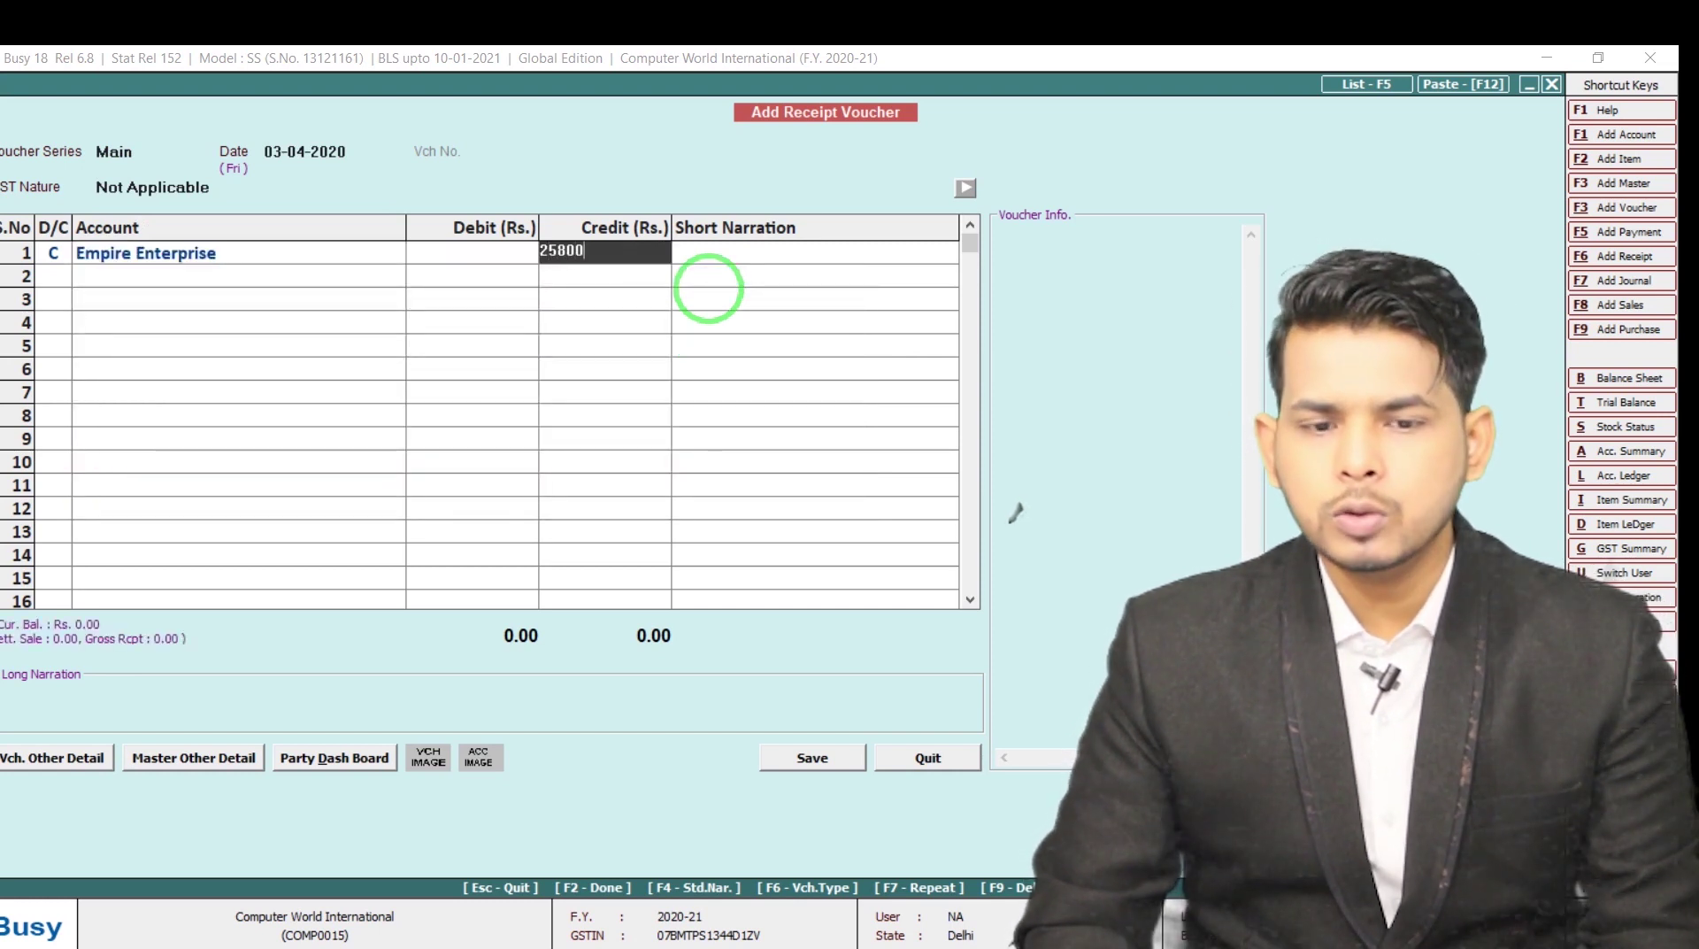
key(Return)
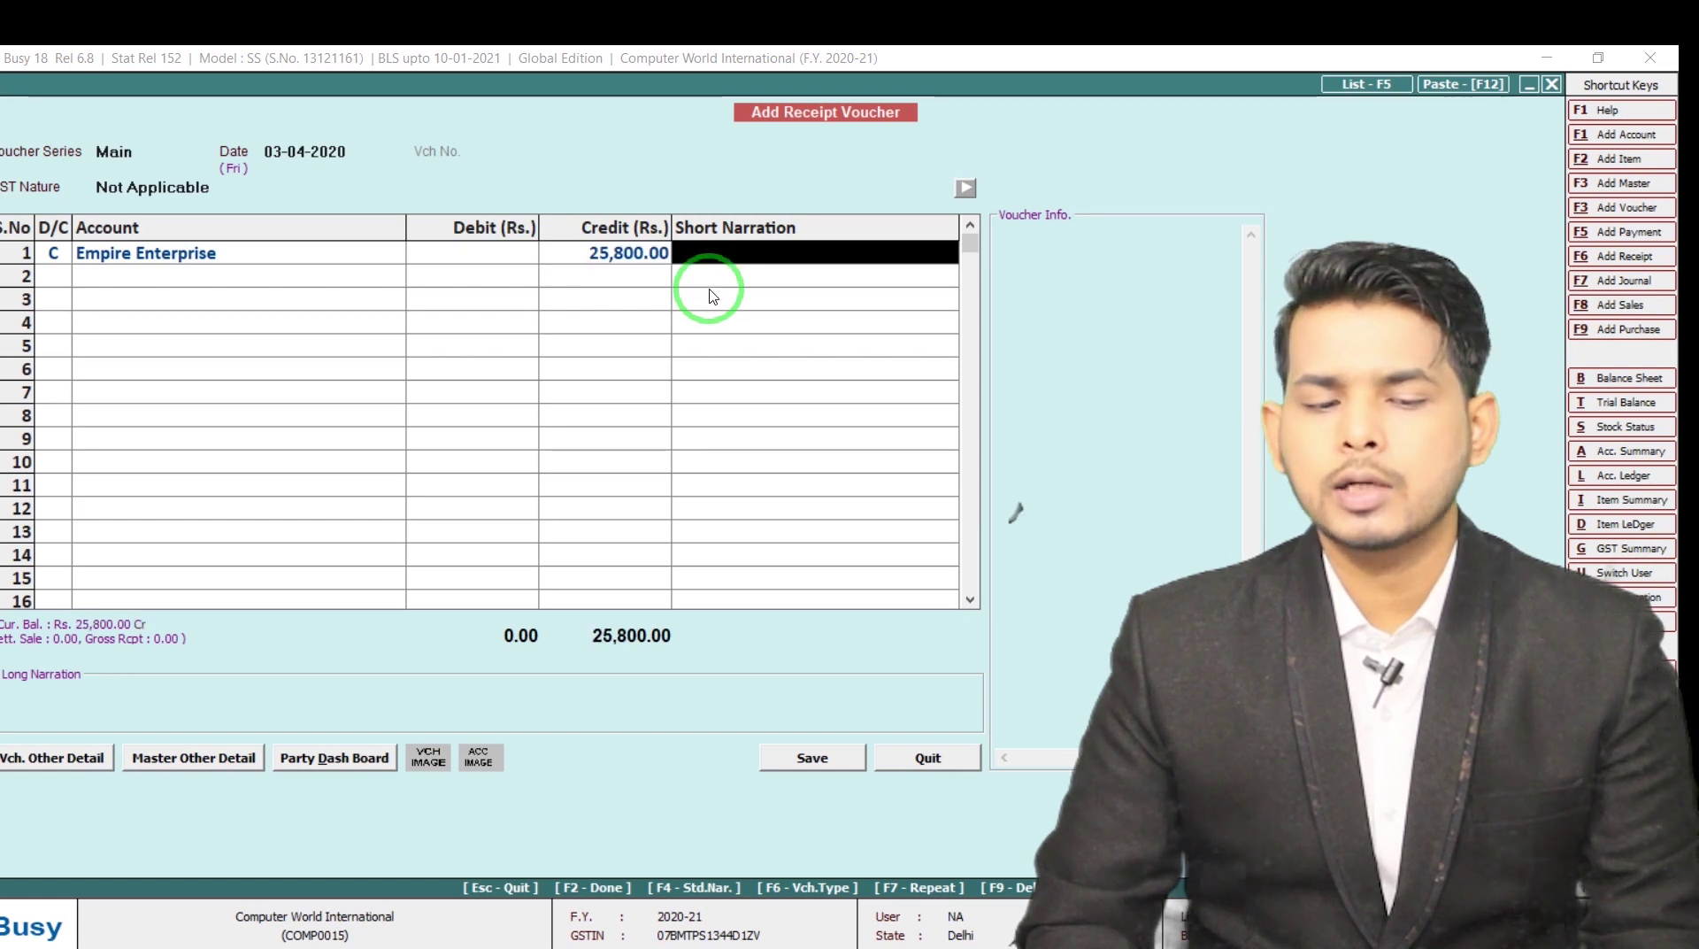
key(Return)
key(Return)
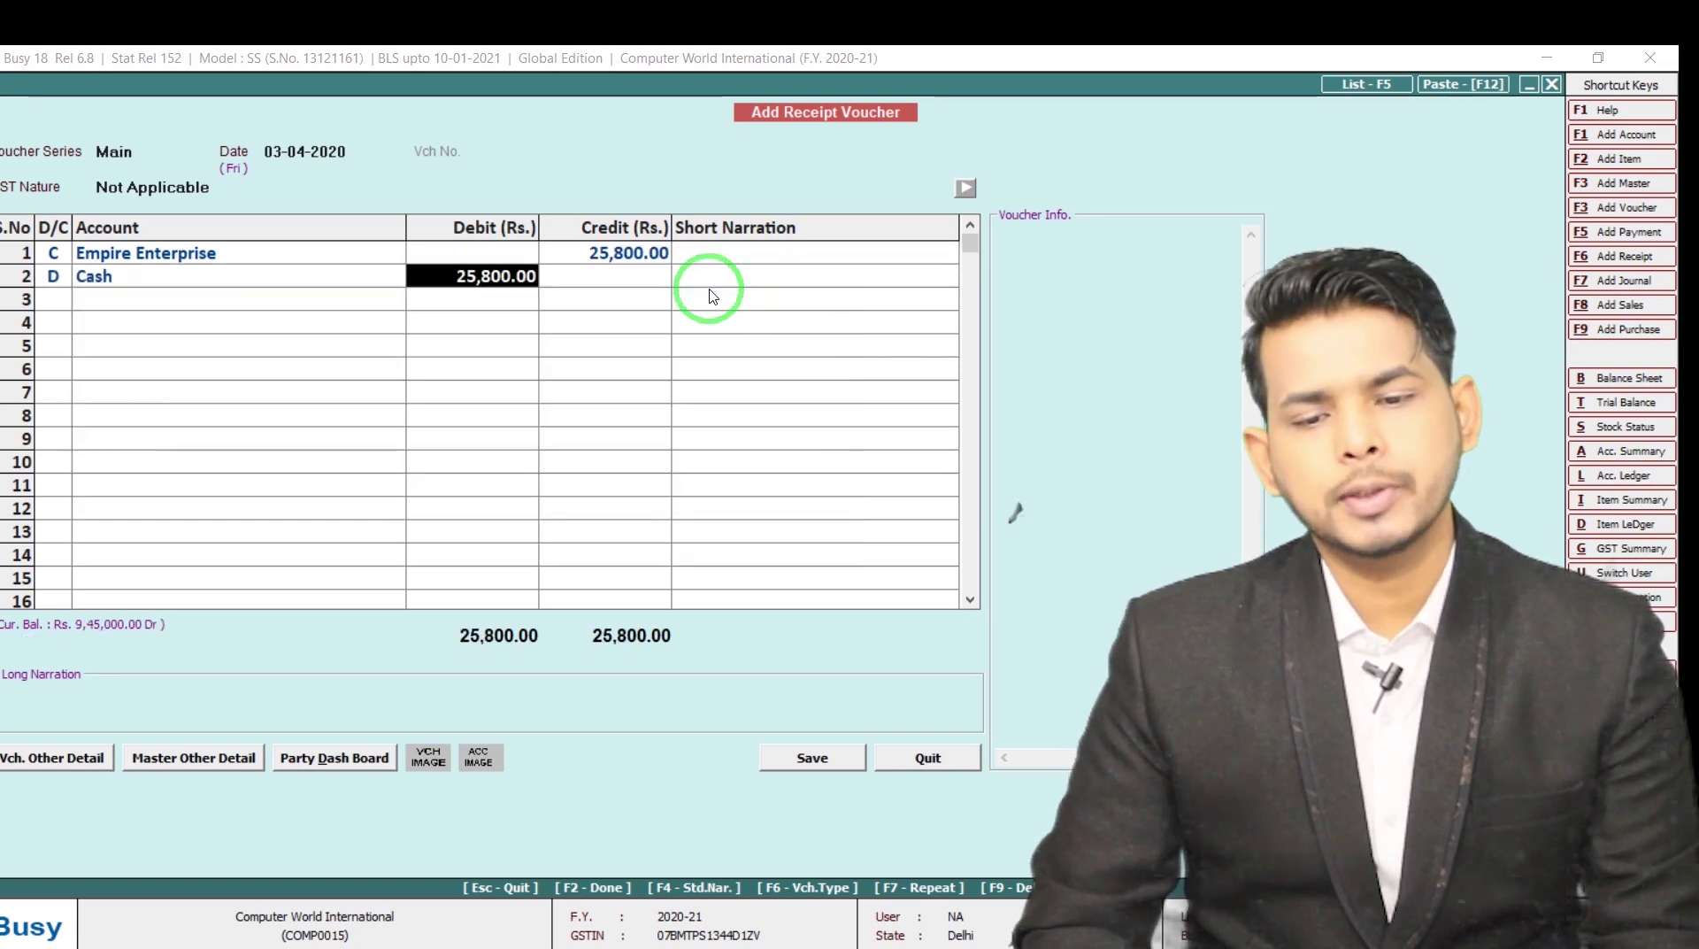
key(Return)
key(Return)
key(Return)
key(Return)
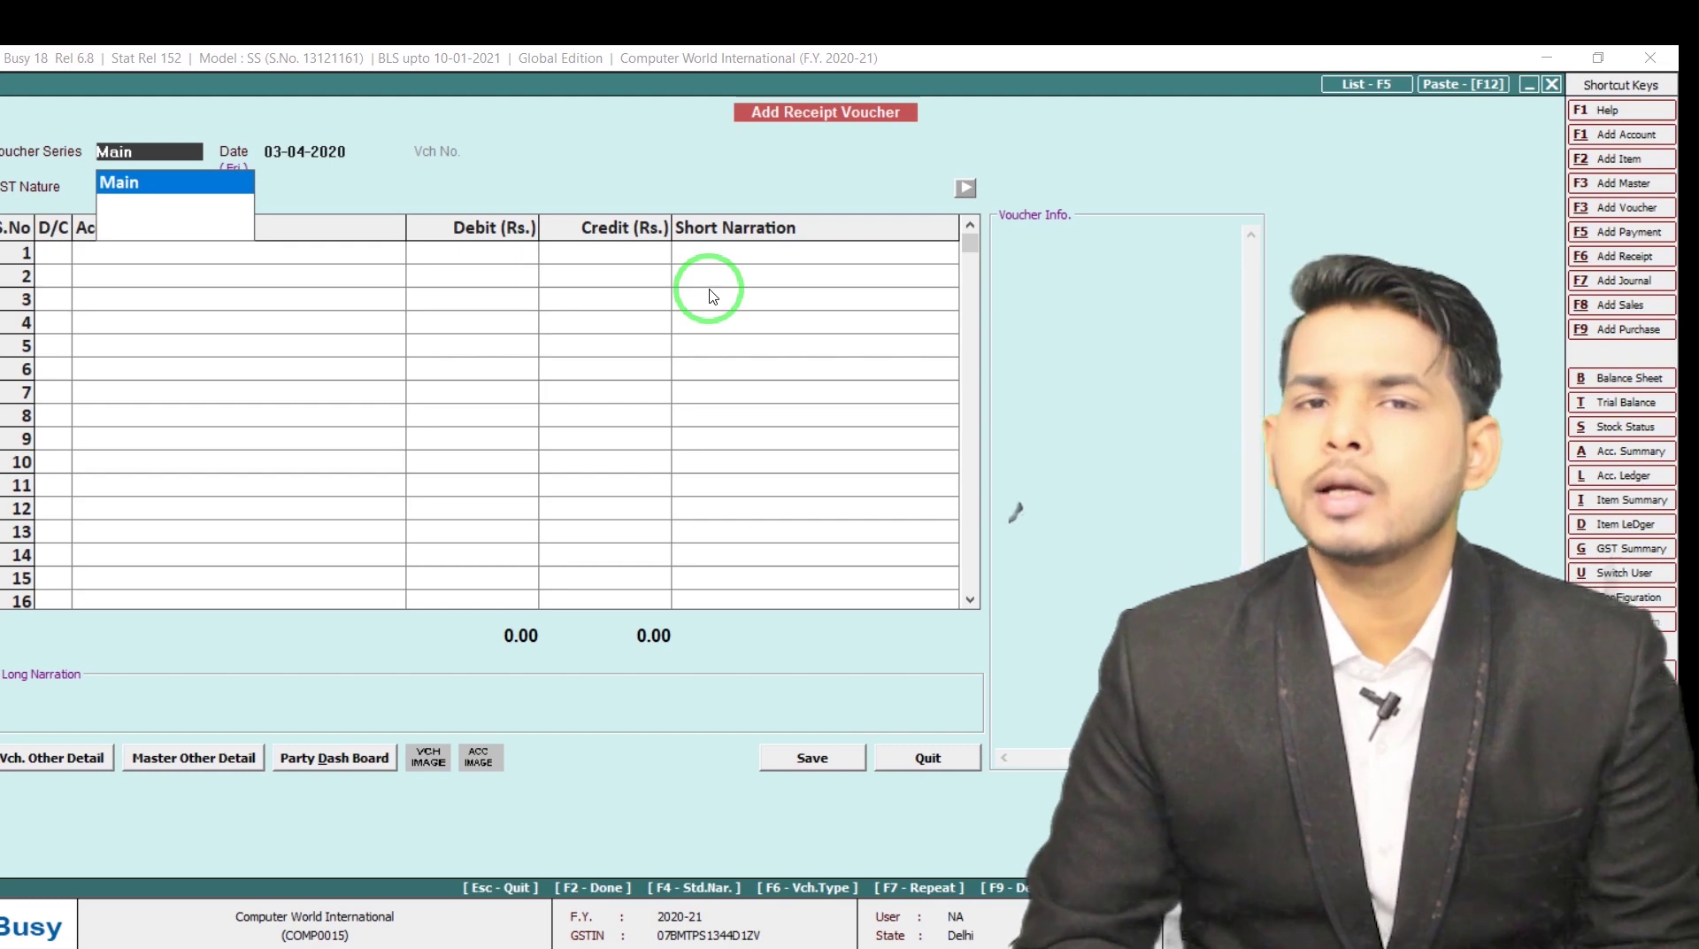
key(Return)
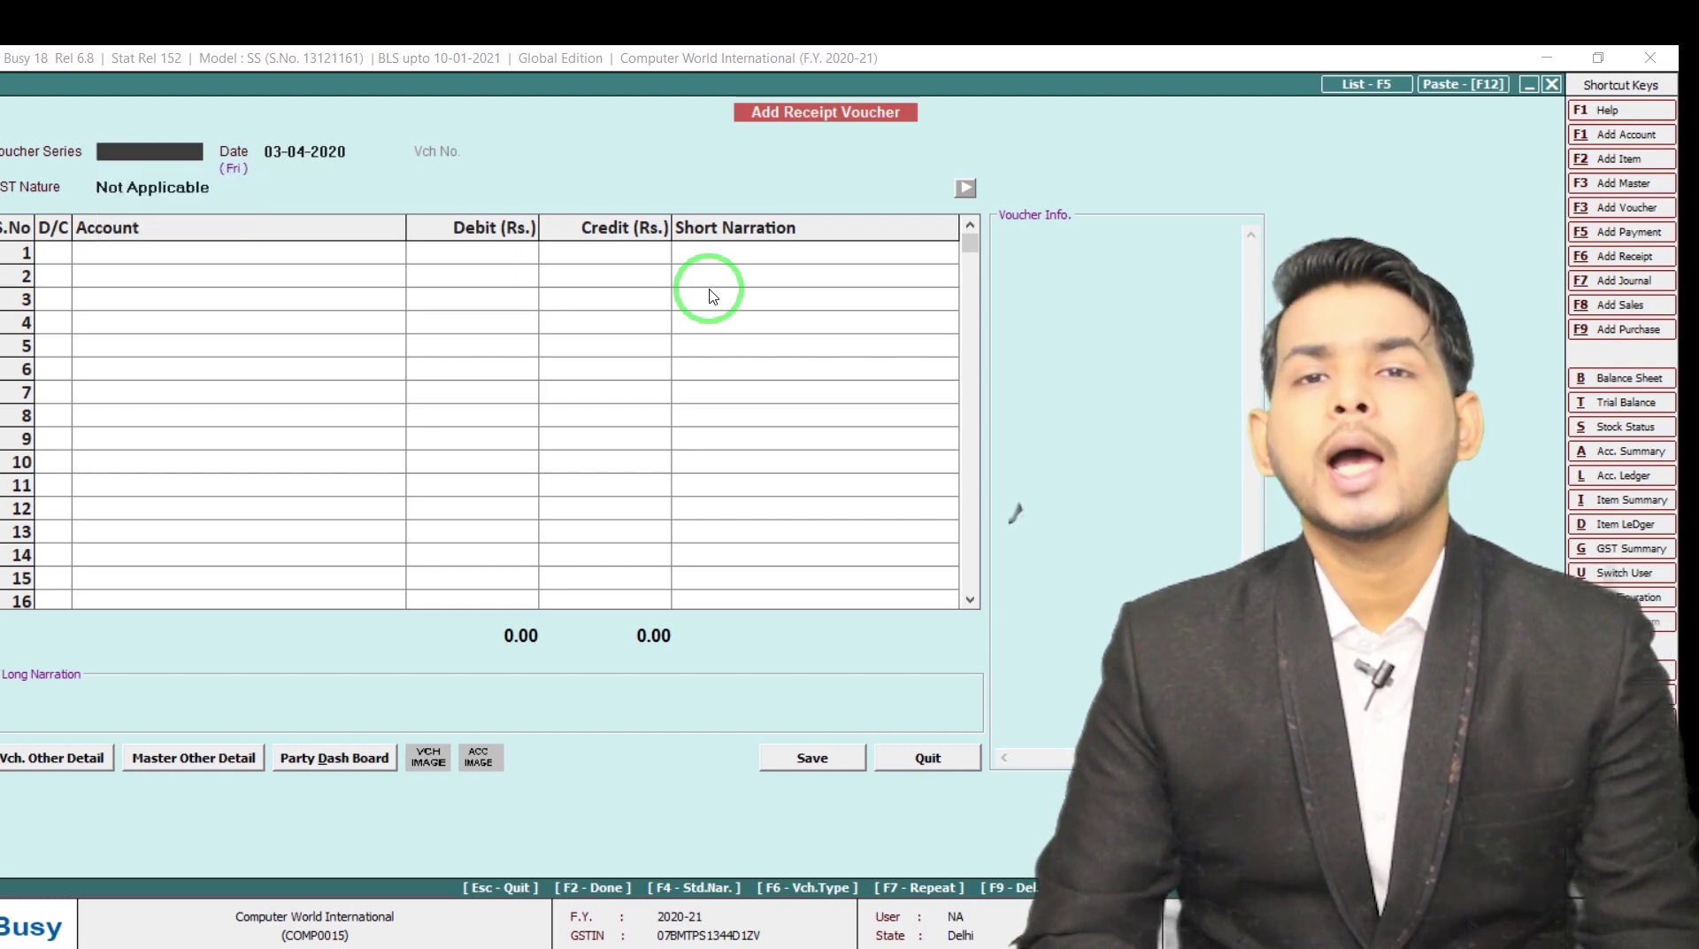
Close the blank receipt voucher, then open and discard an empty payment voucher
key(Escape)
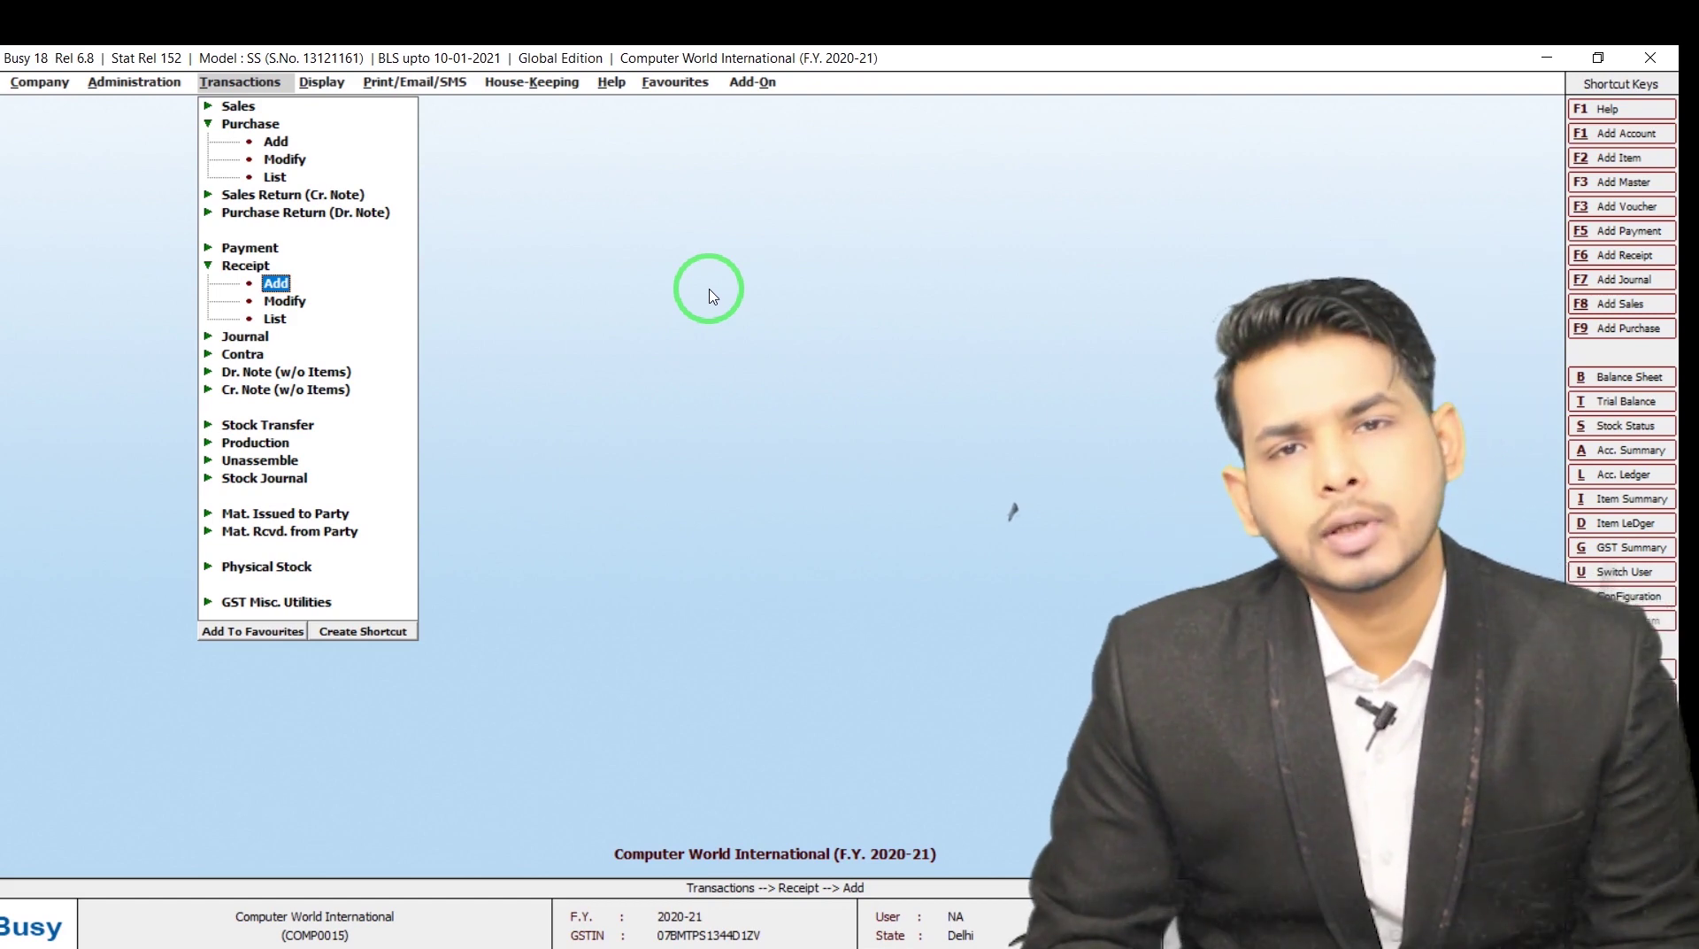
key(Up)
key(Up)
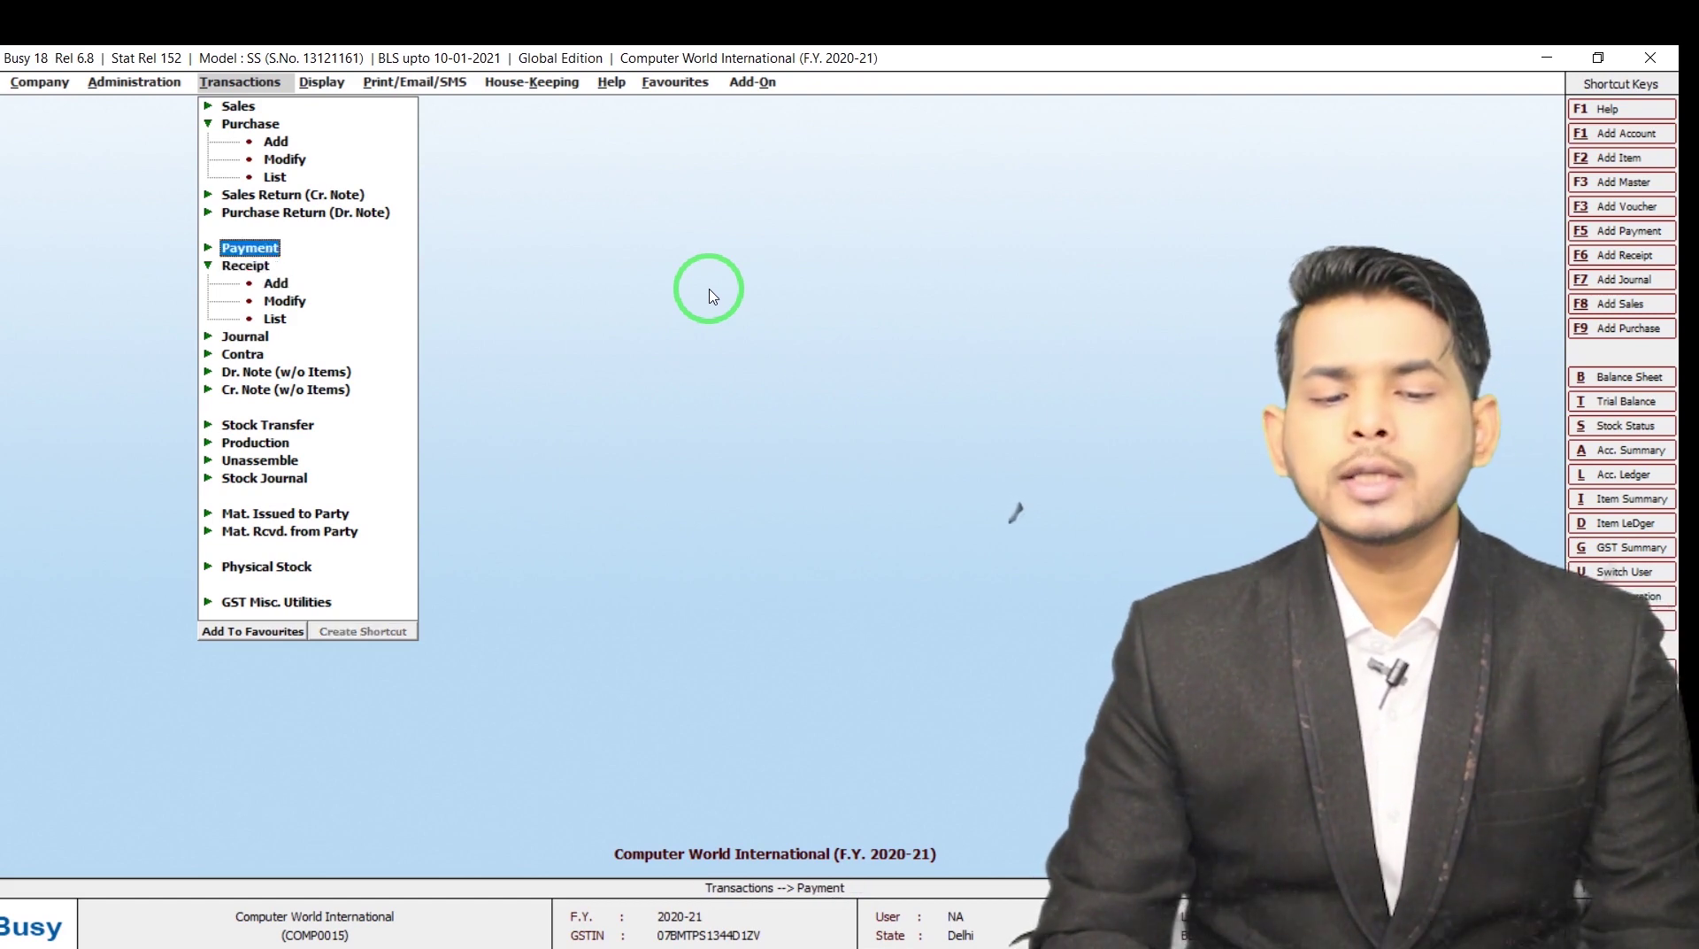
key(Right)
key(Down)
key(Return)
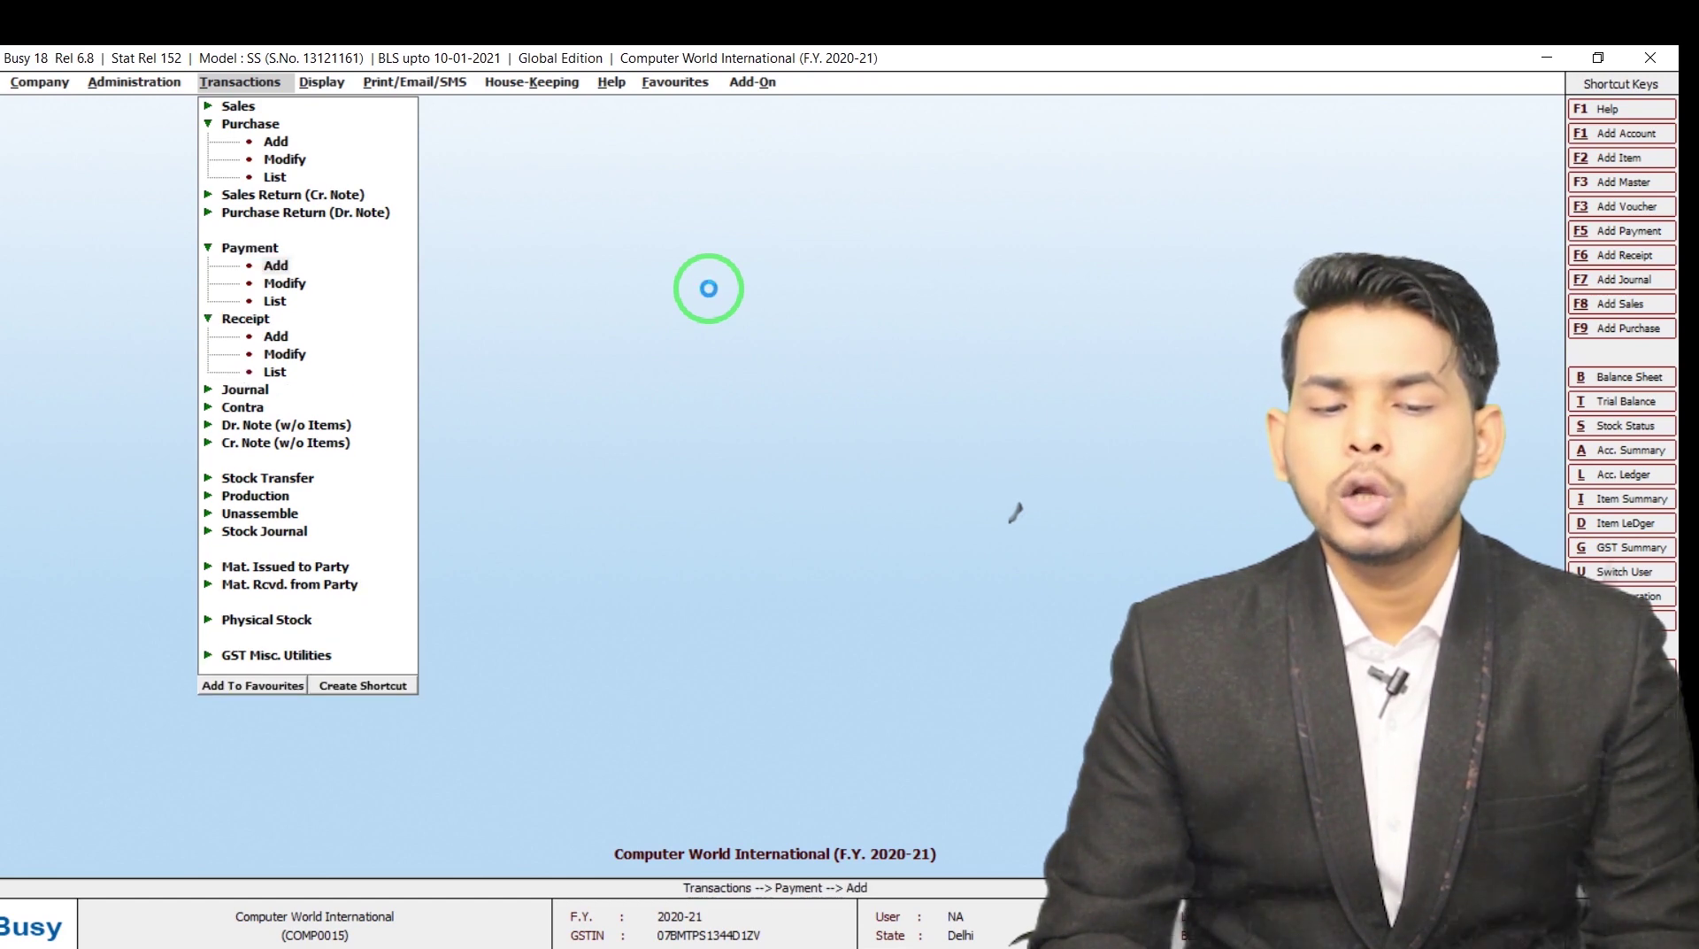
key(Return)
key(Return)
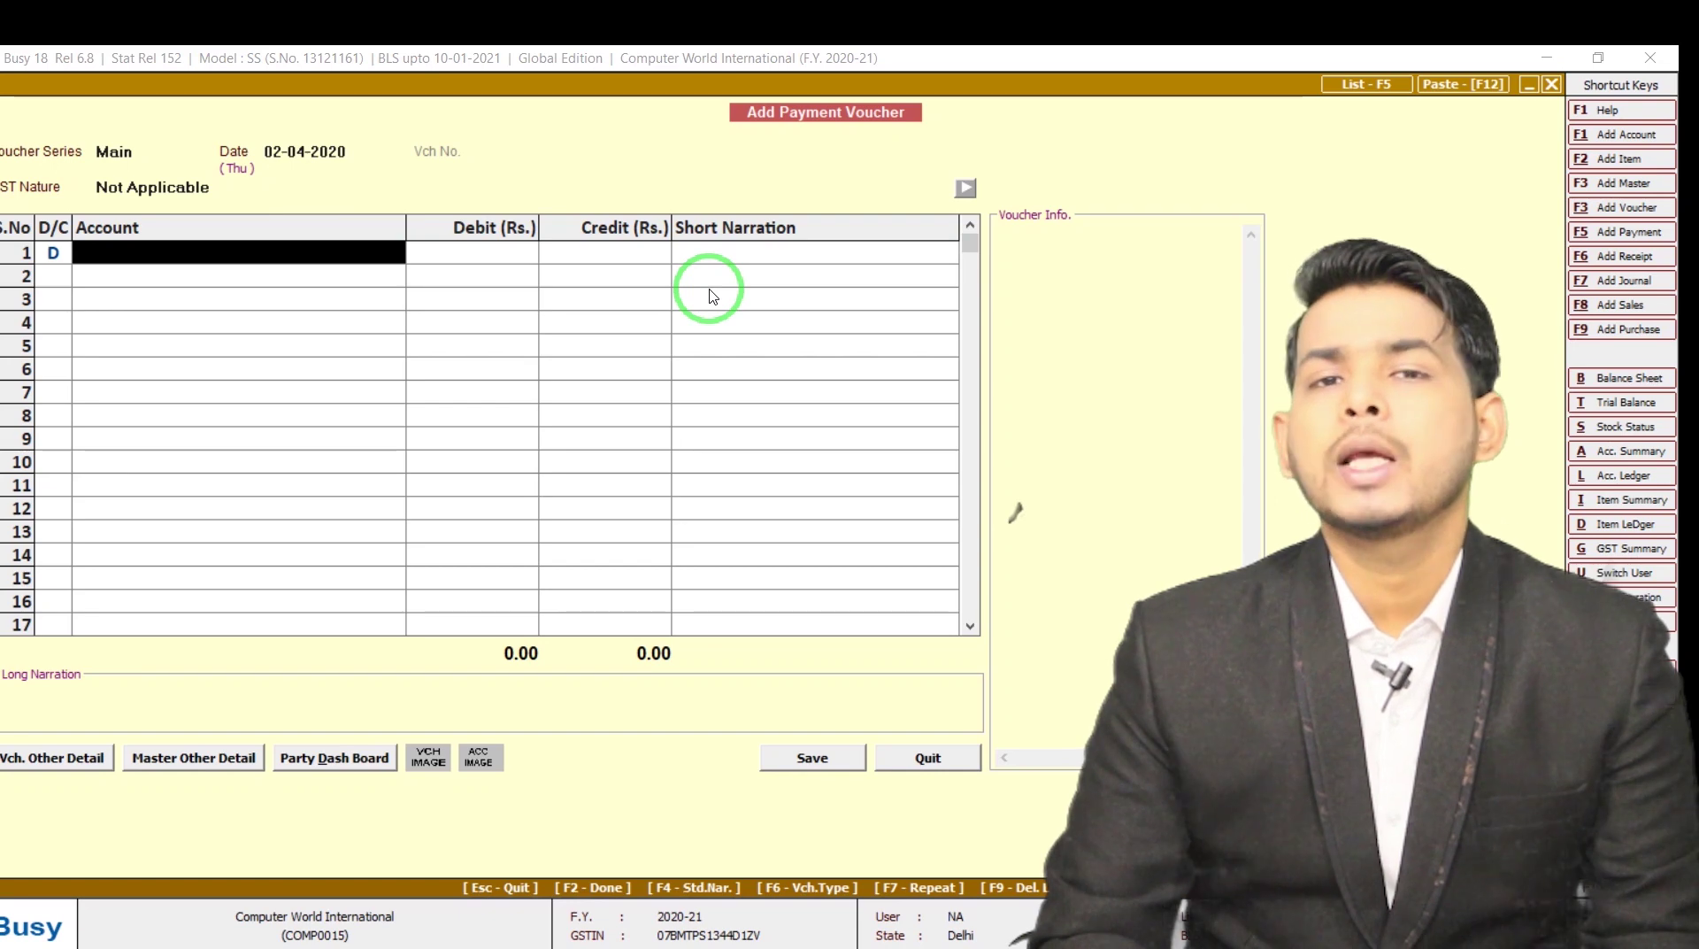
key(Escape)
Open an empty receipt voucher, quit it without saving, and view the Cash Book PDF
key(Left)
key(Down)
key(Right)
key(Down)
key(Return)
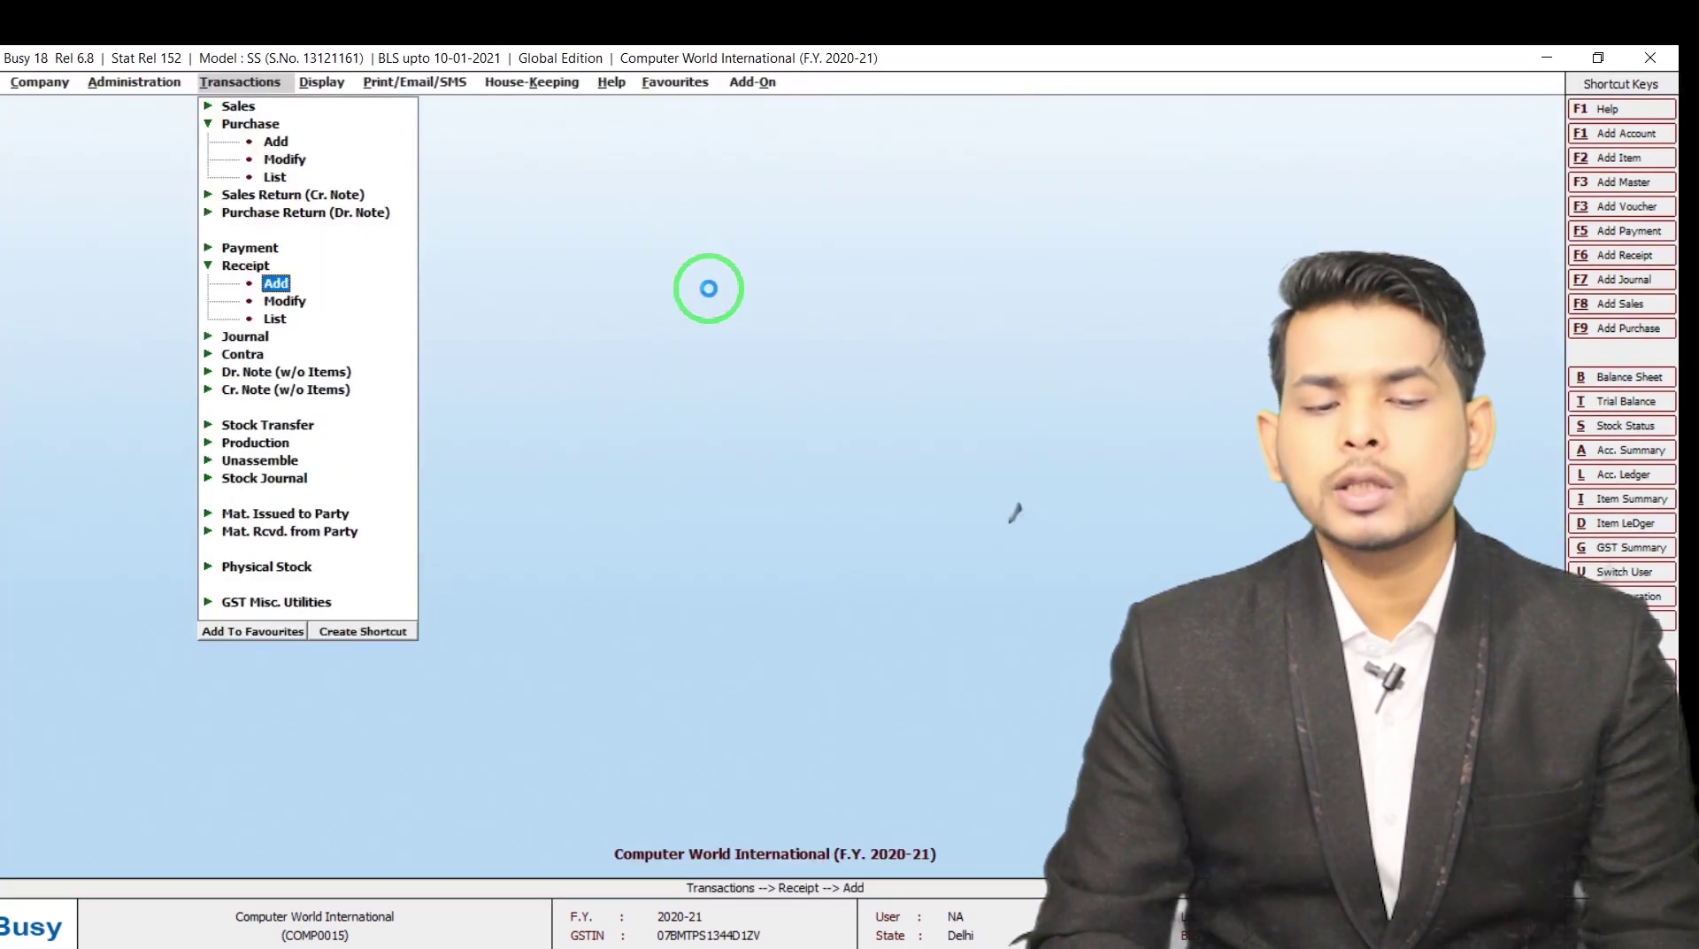
key(Return)
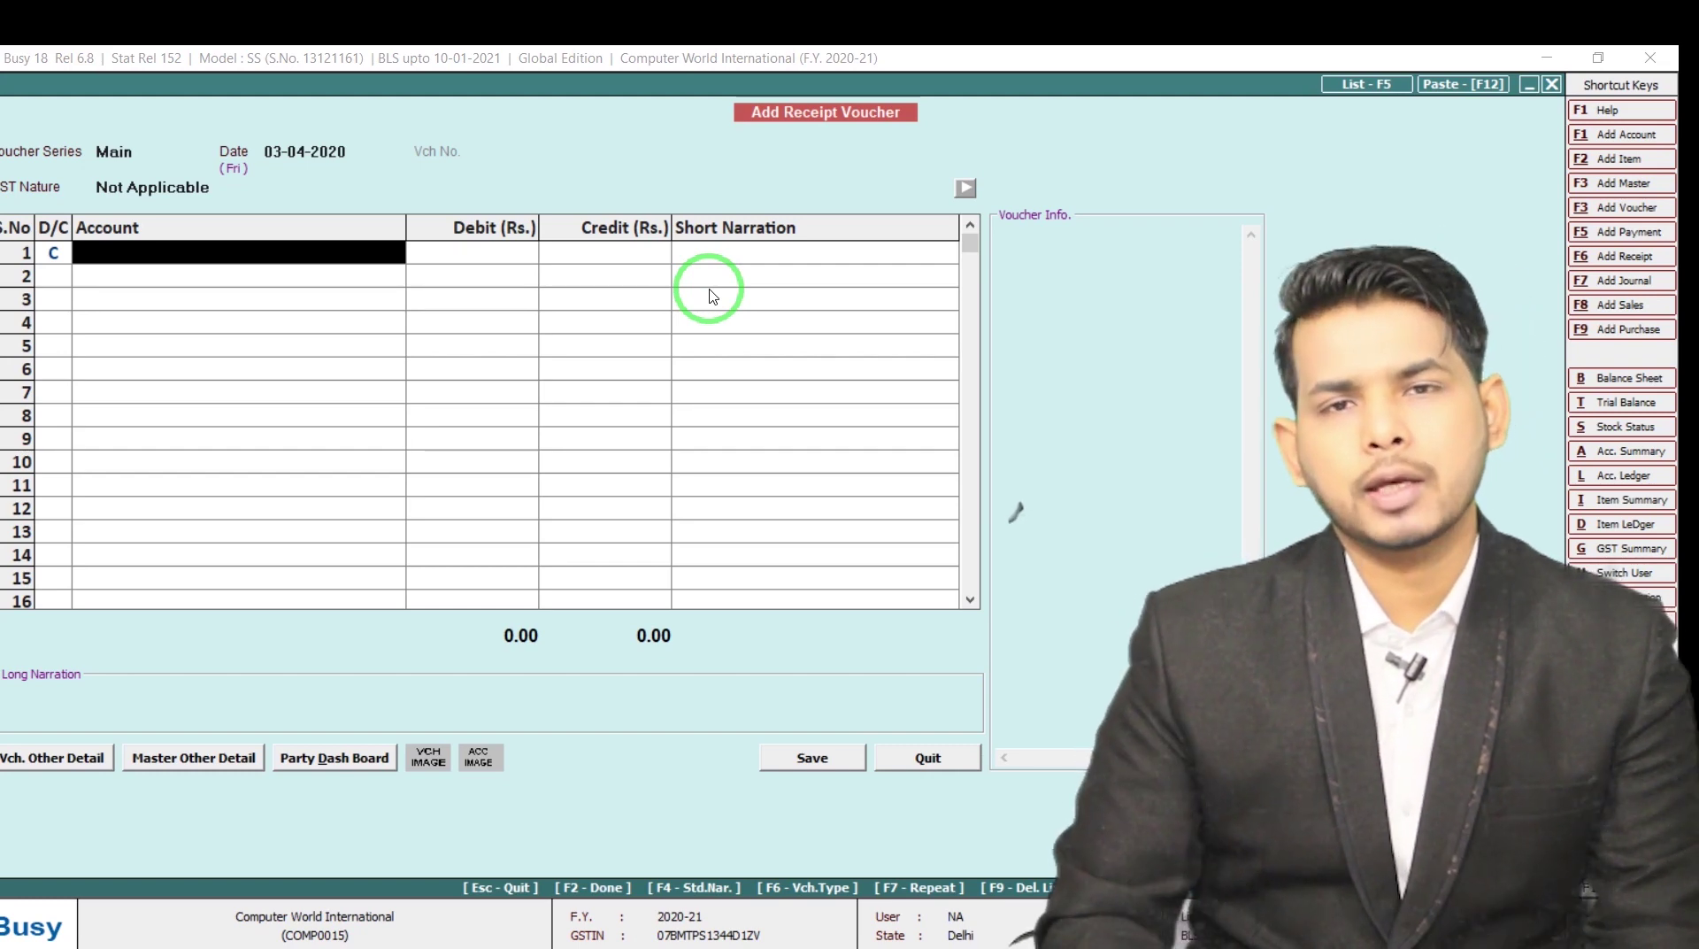
key(Escape)
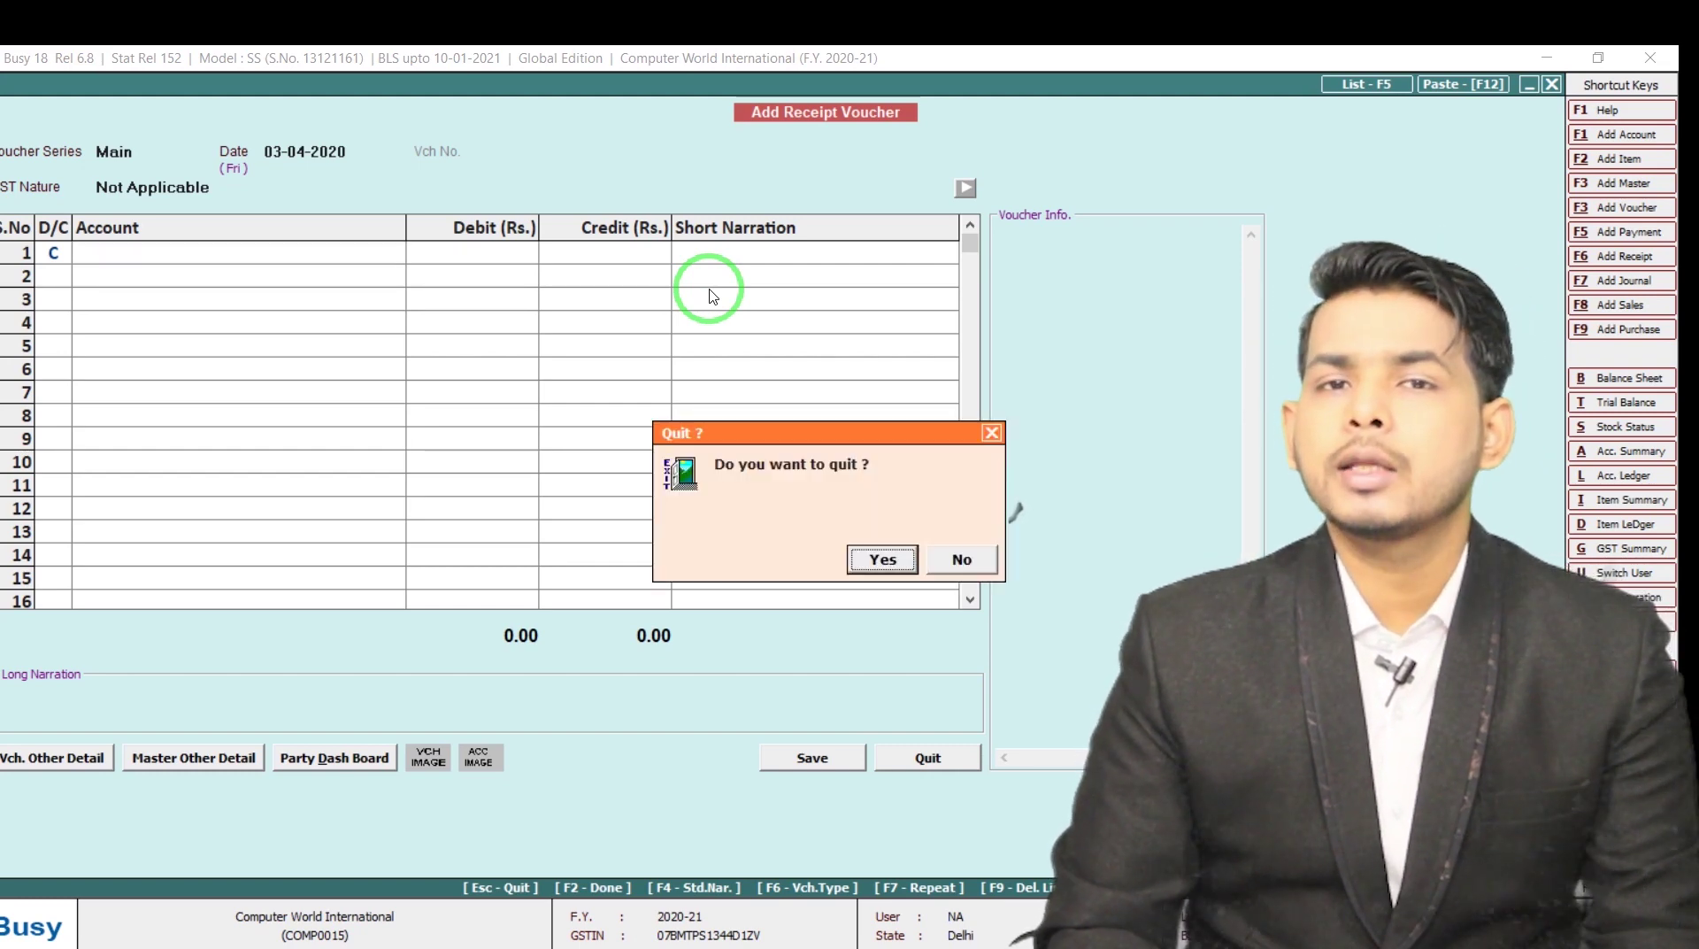
key(Return)
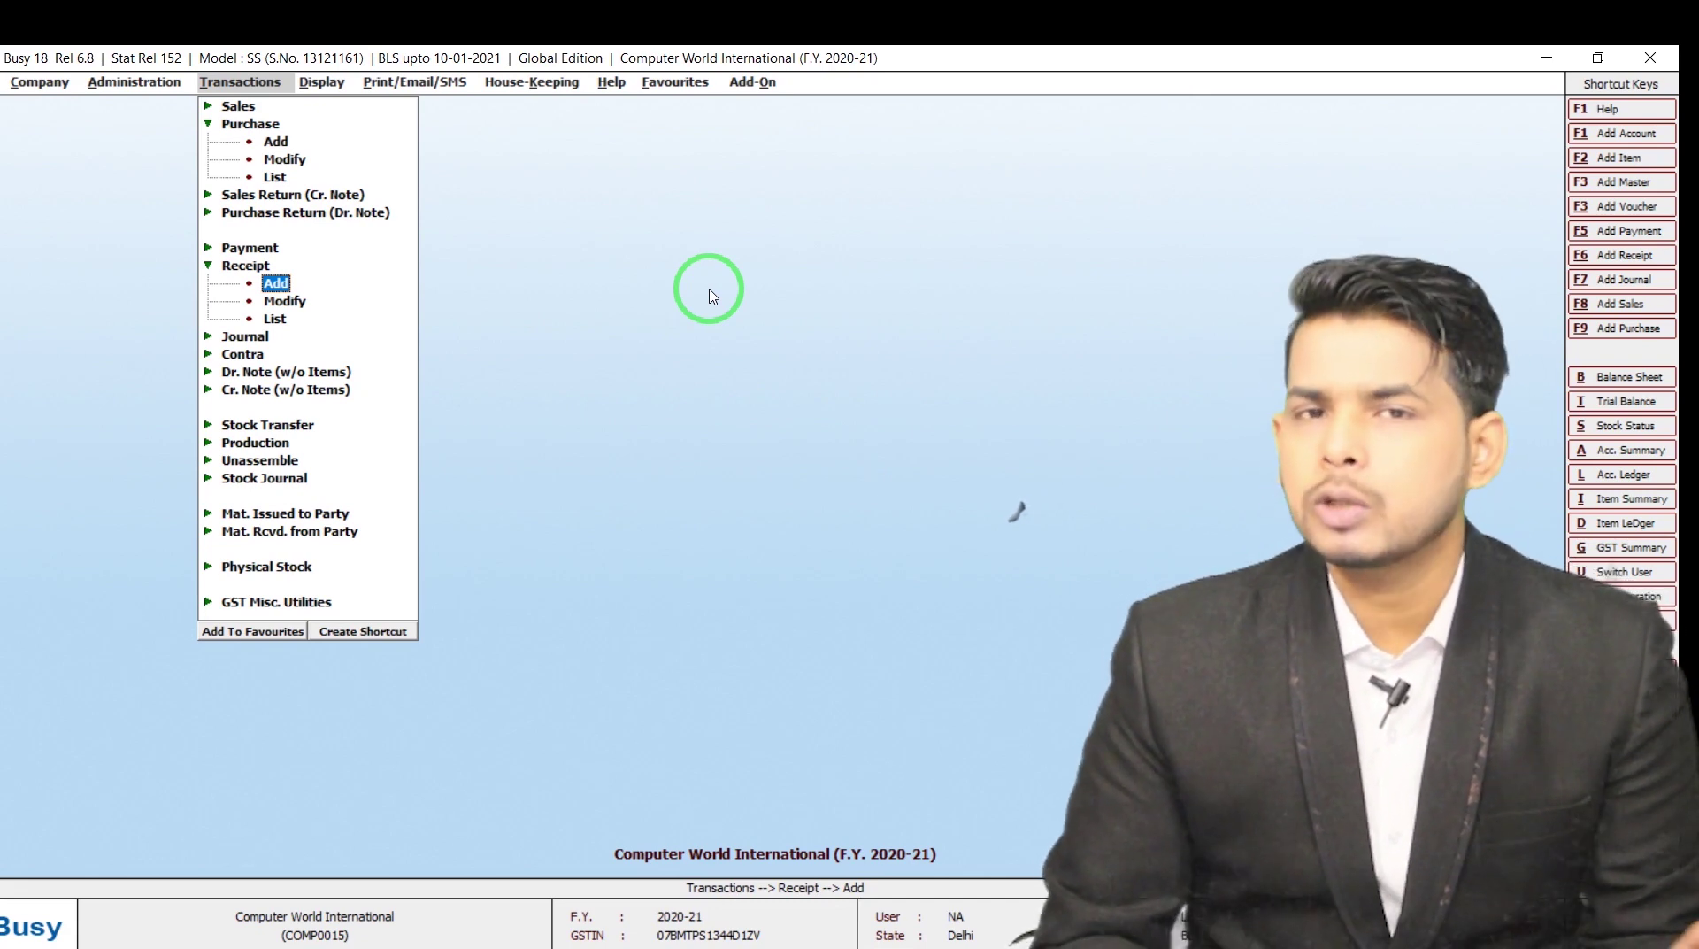
key(alt+Tab)
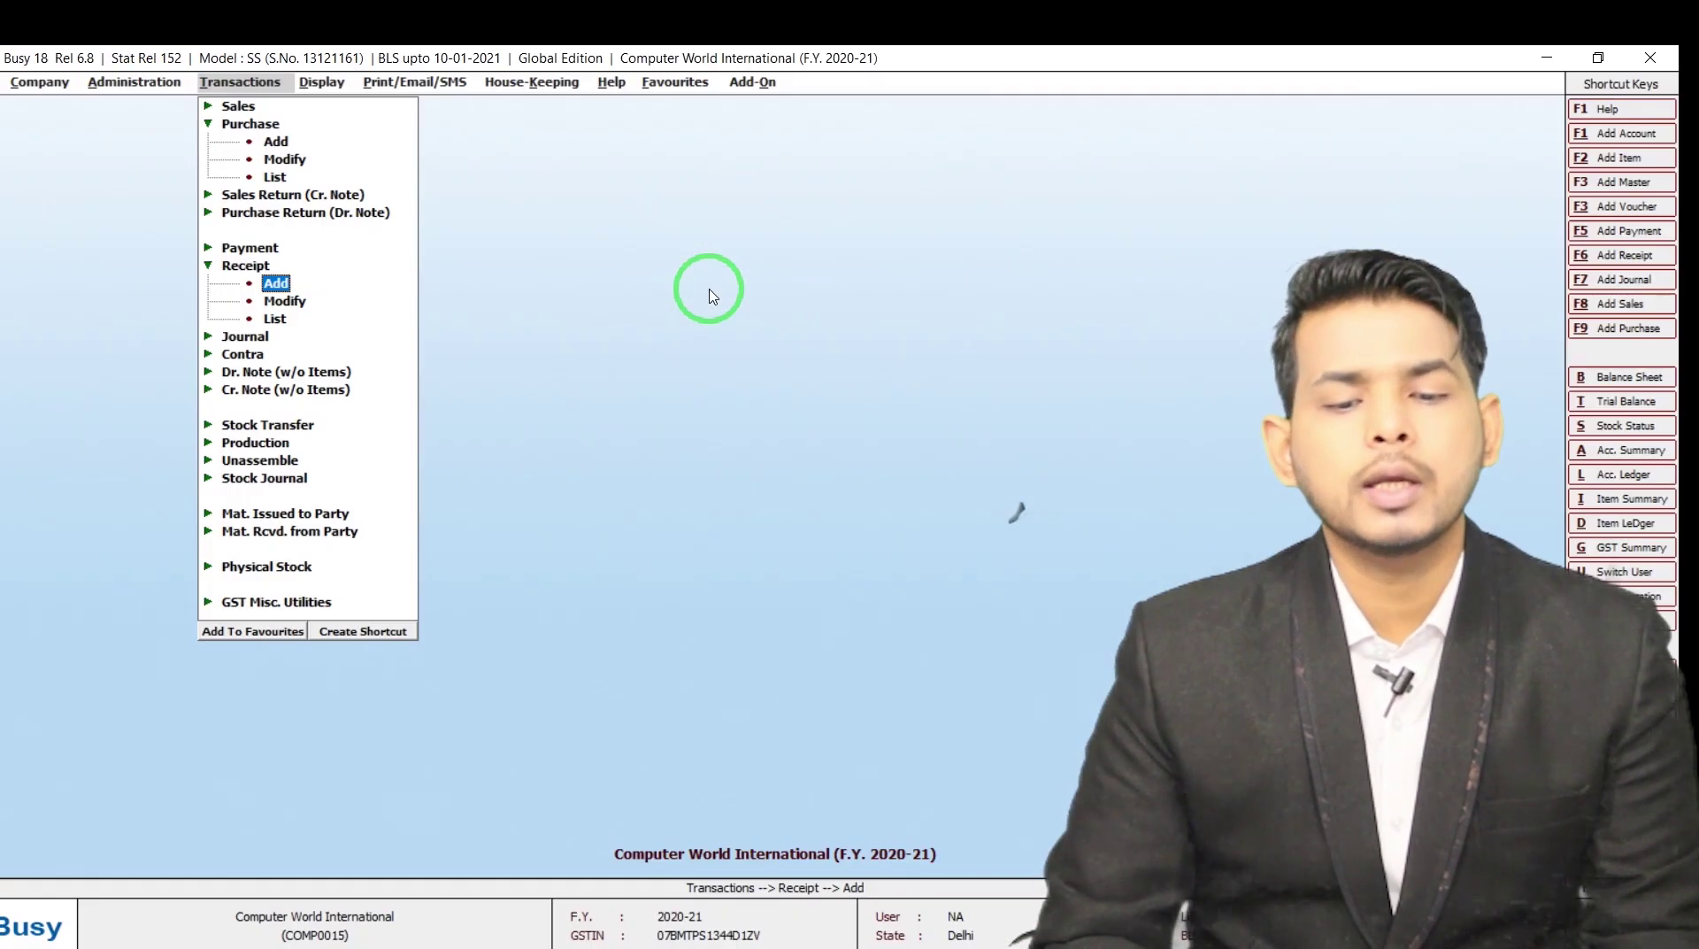
Start a payment voucher dated 04-04-2020 for CHAMAN LAL SHORIAL & COMPANY
key(Up)
key(Up)
key(Return)
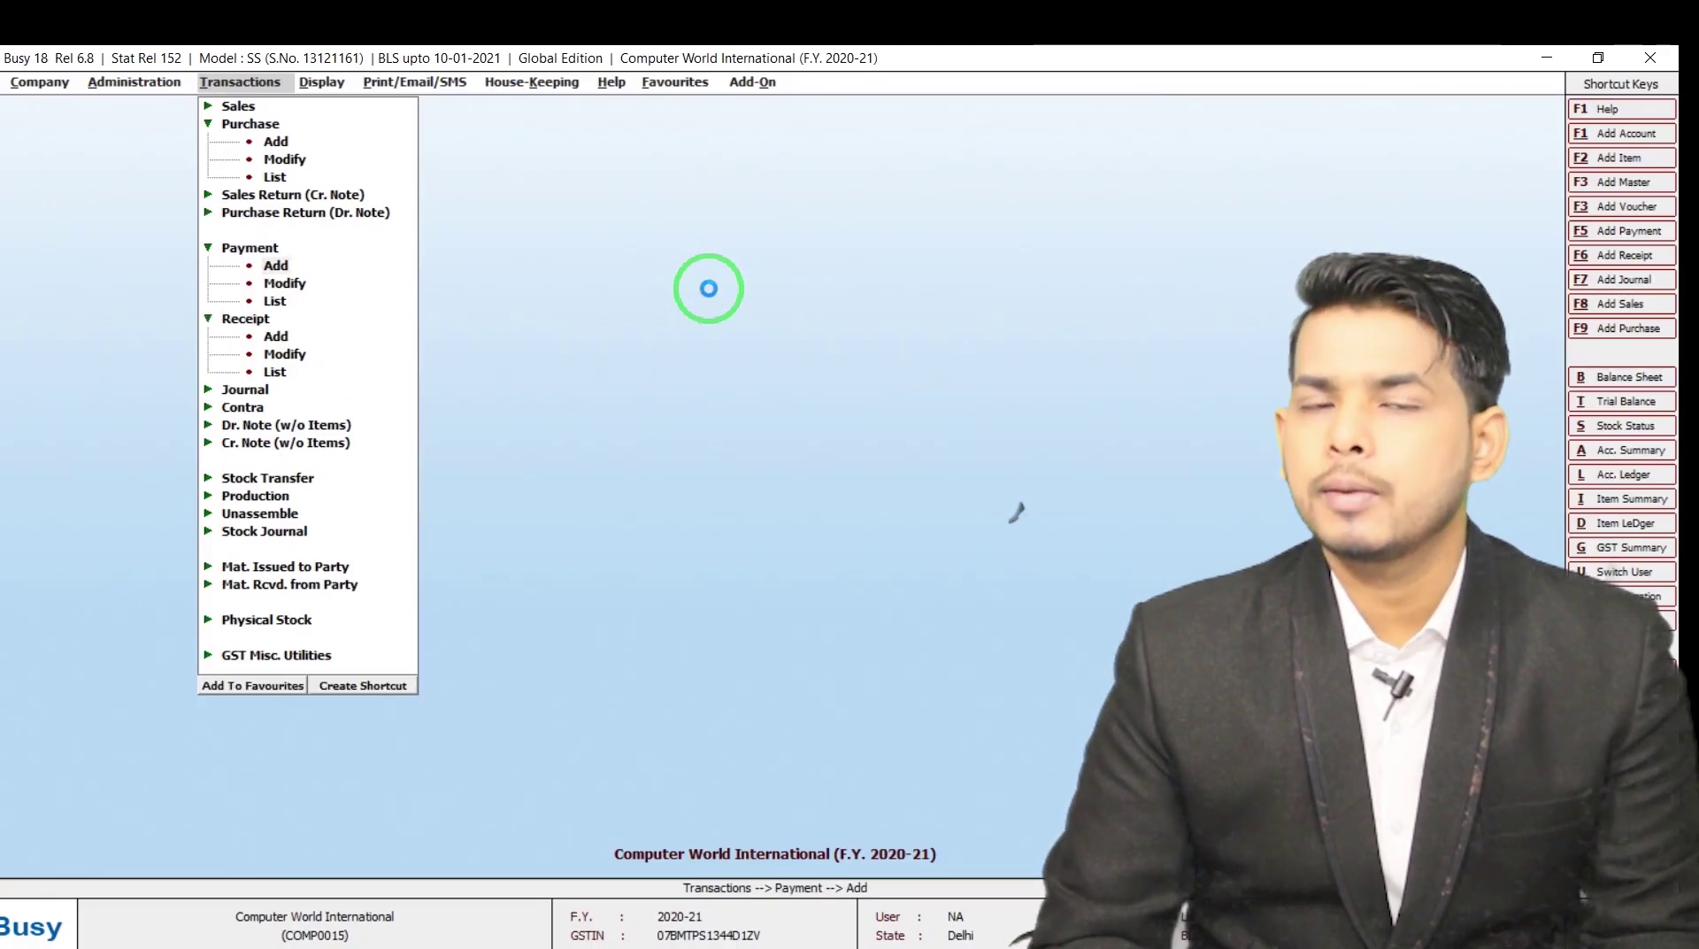
key(Return)
text(4-4)
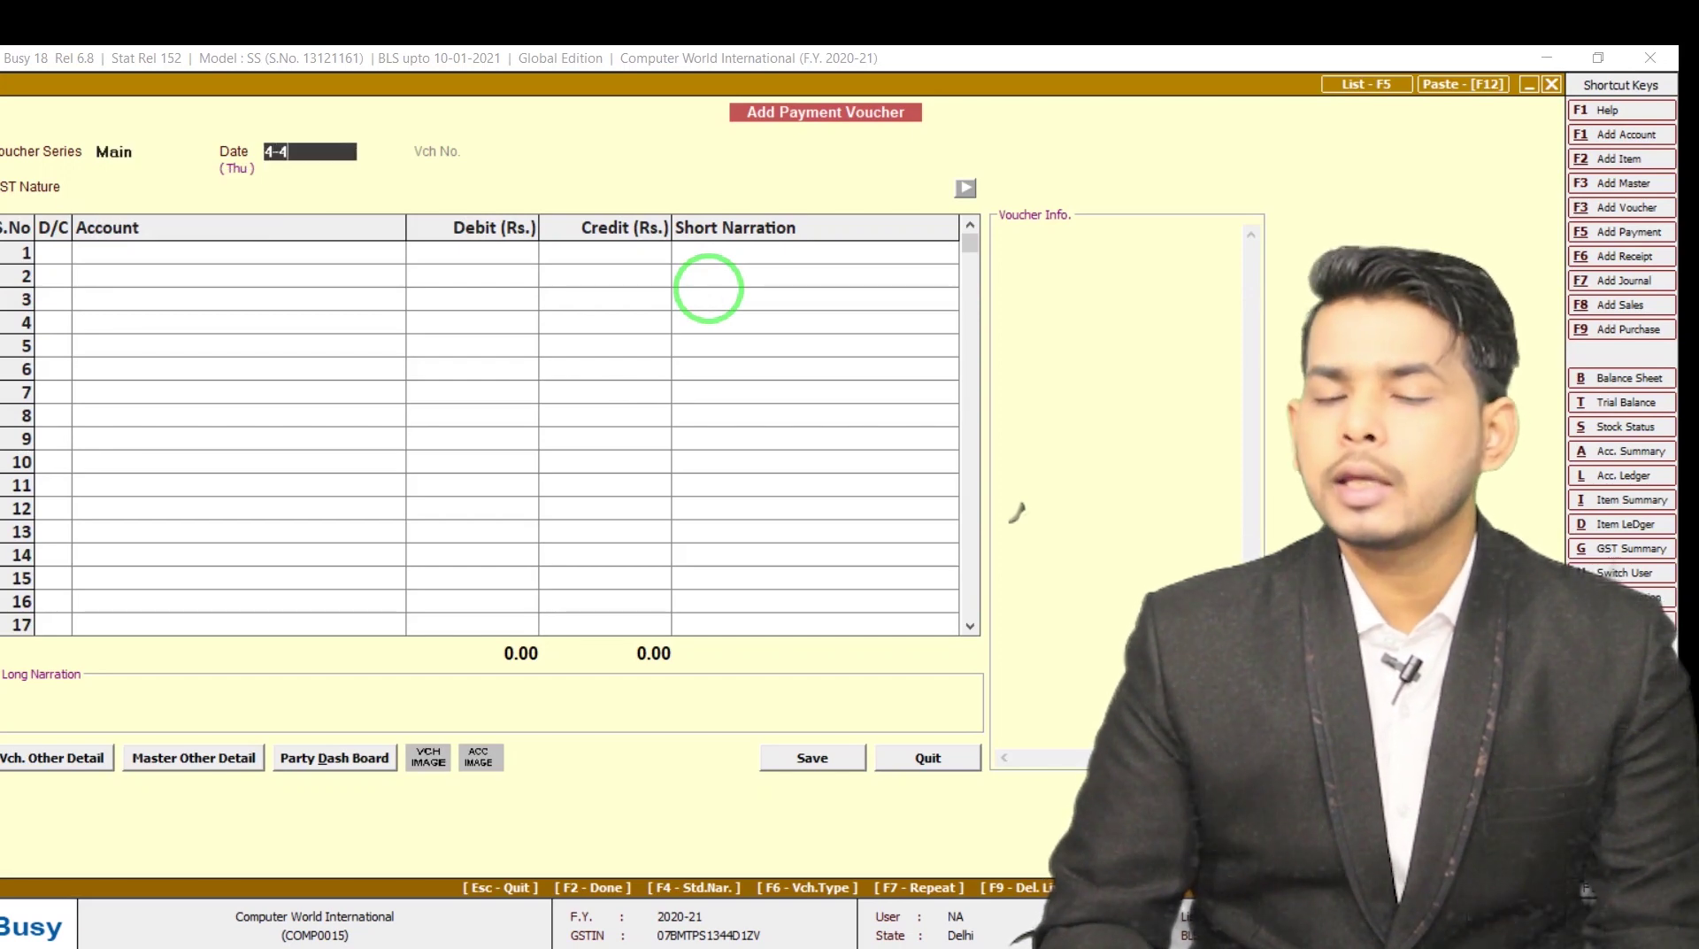
key(Return)
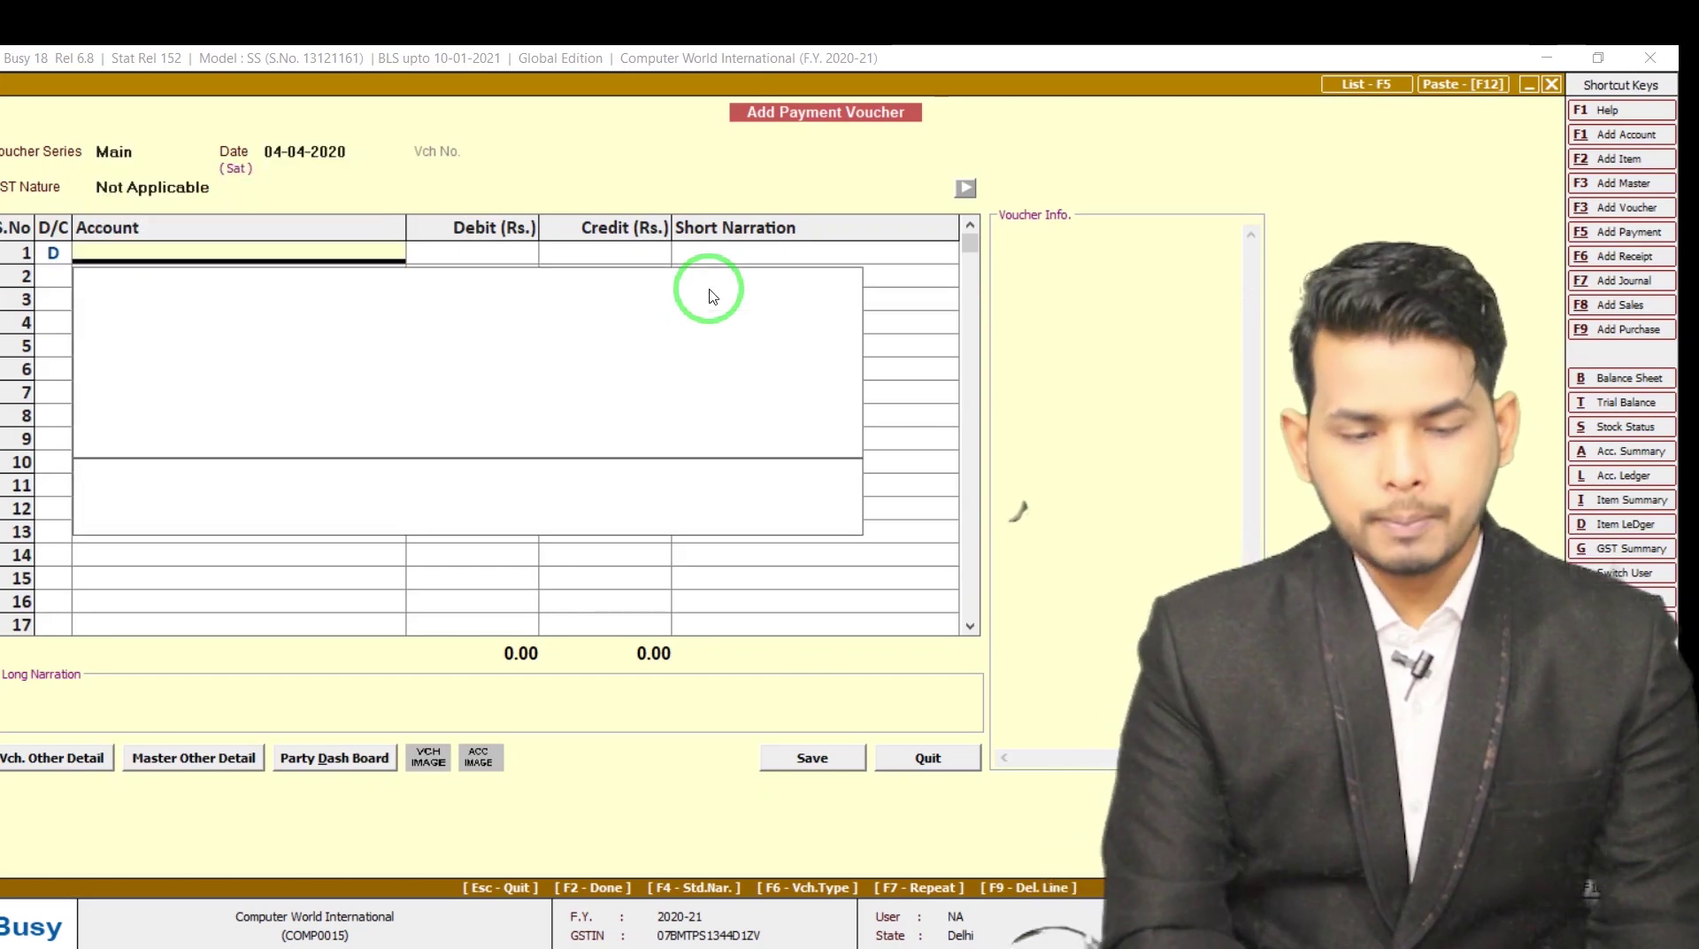
text(cHA)
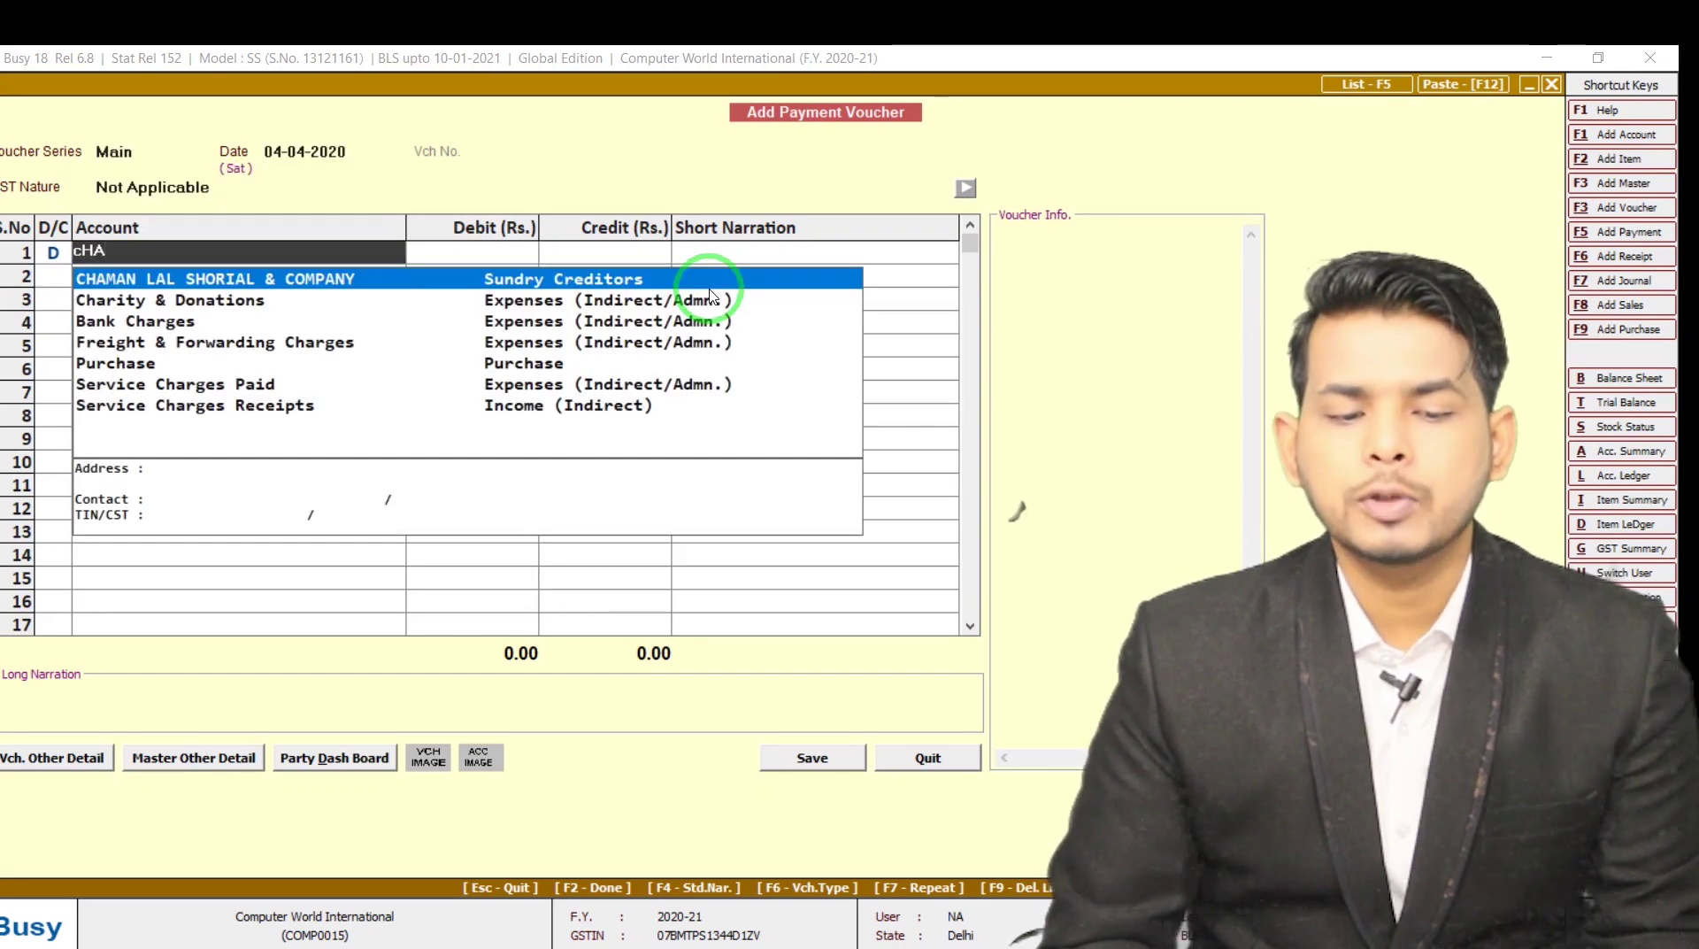
key(Return)
Debit 40,000 against Cash, add a narration naming the payer, and save
text(4)
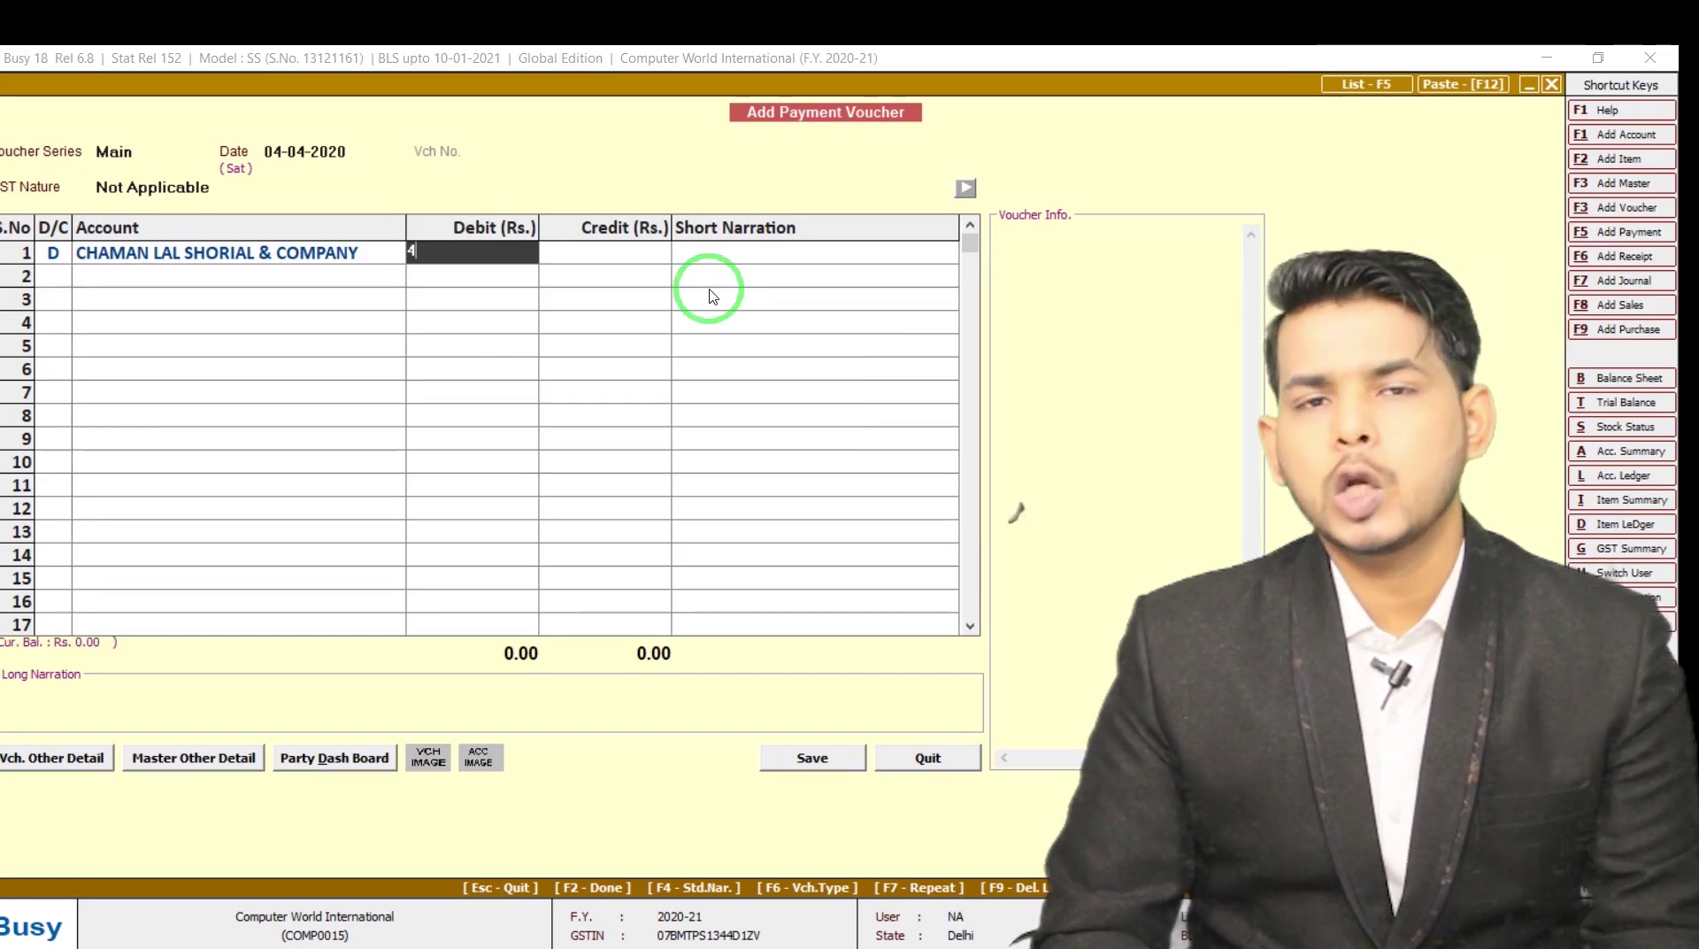
text(0,000)
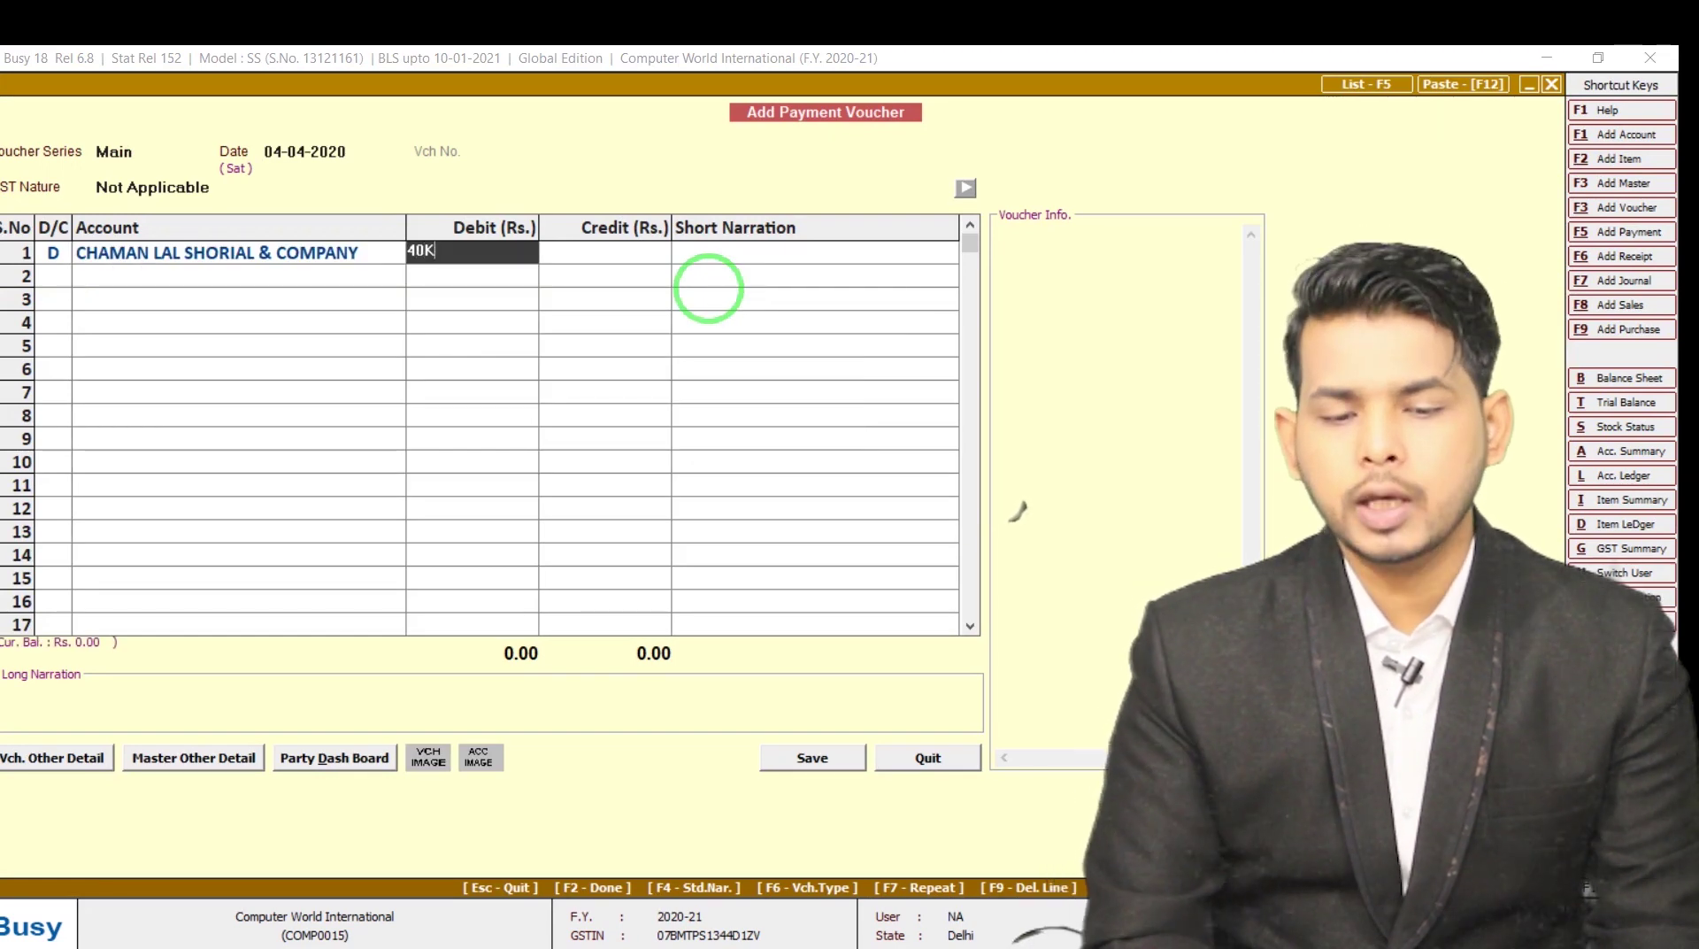
key(Return)
key(Return)
key(Return)
key(Return)
key(Return)
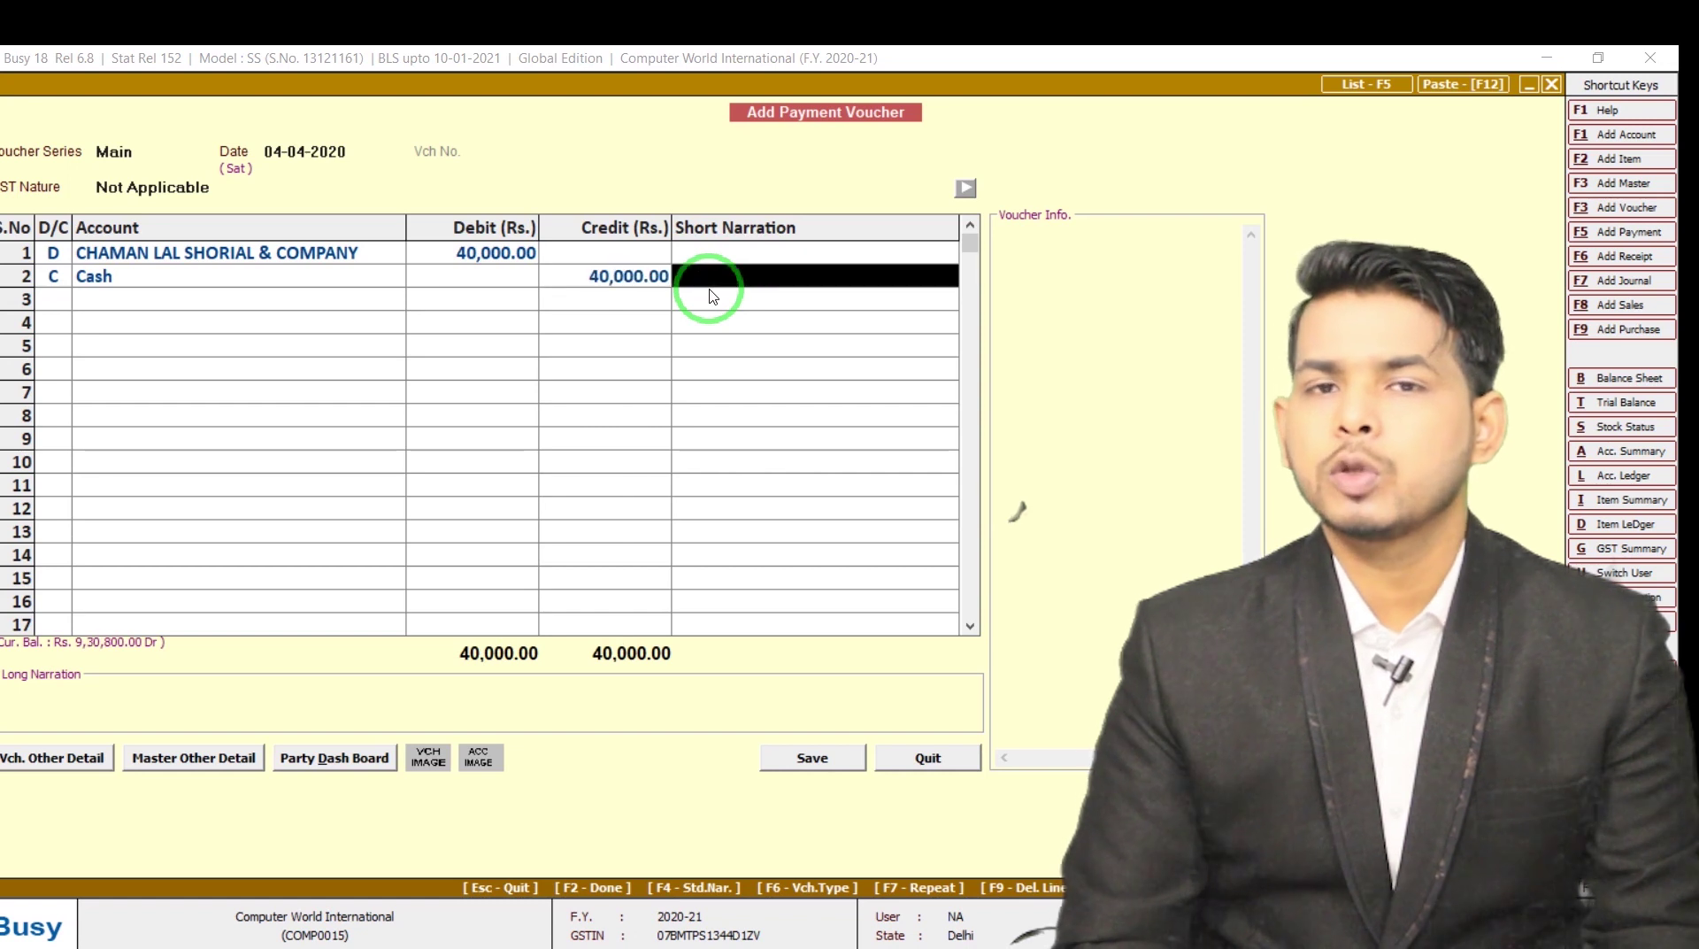
text(bY)
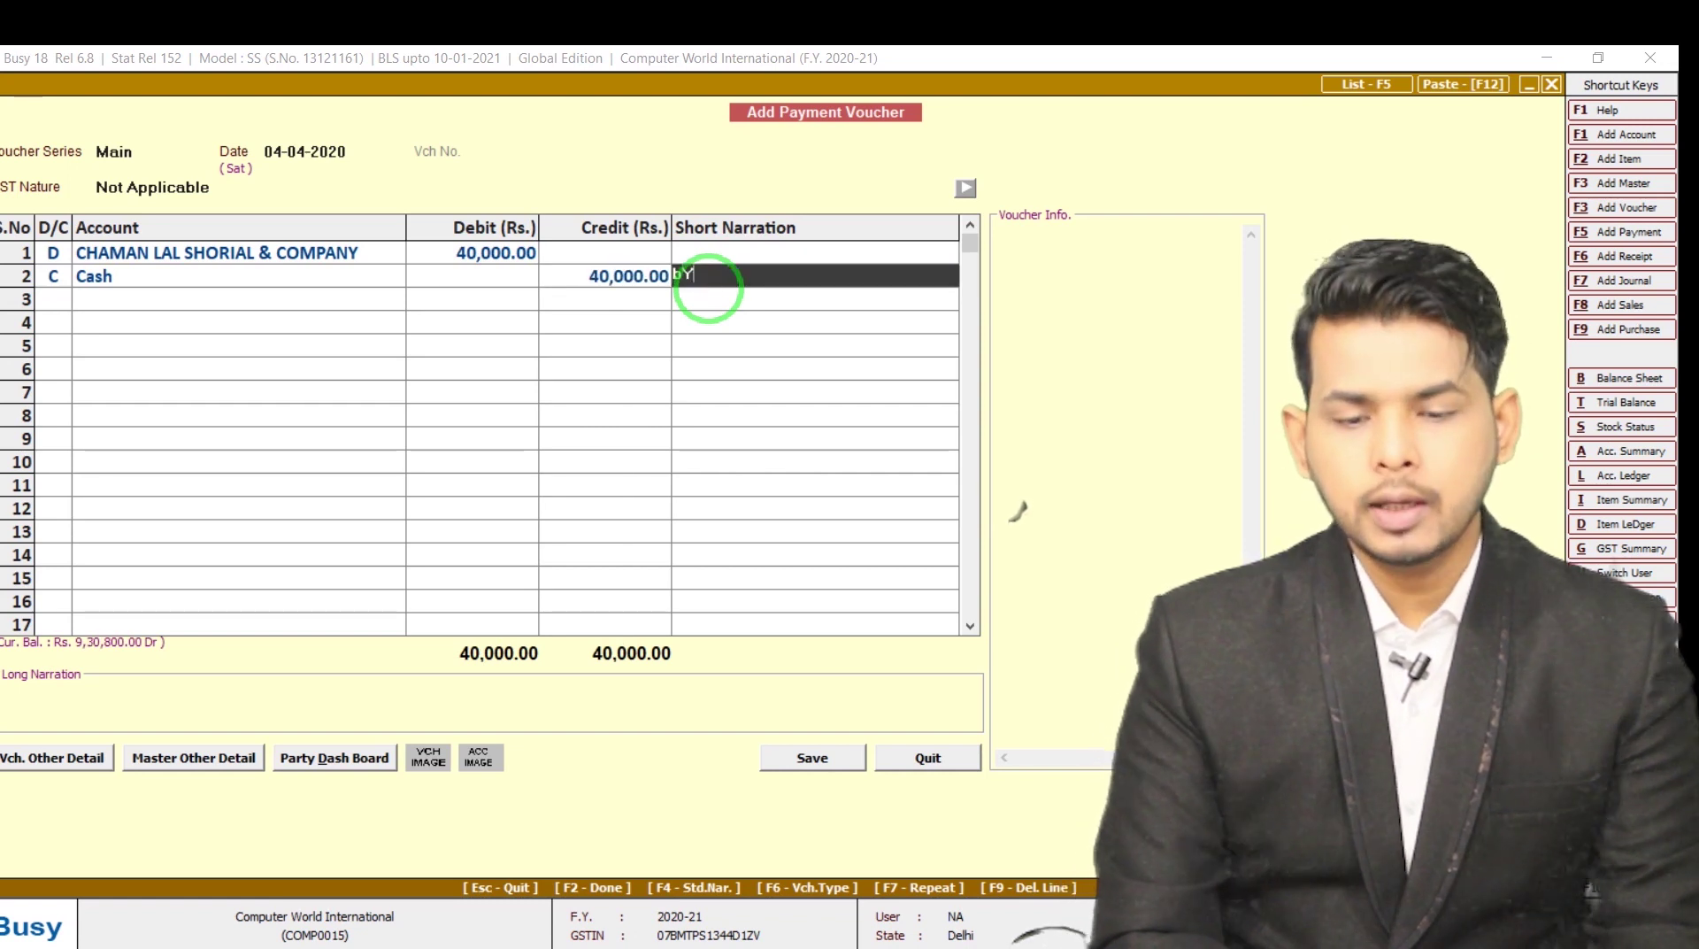
text( RITA)
key(Return)
key(Return)
key(Return)
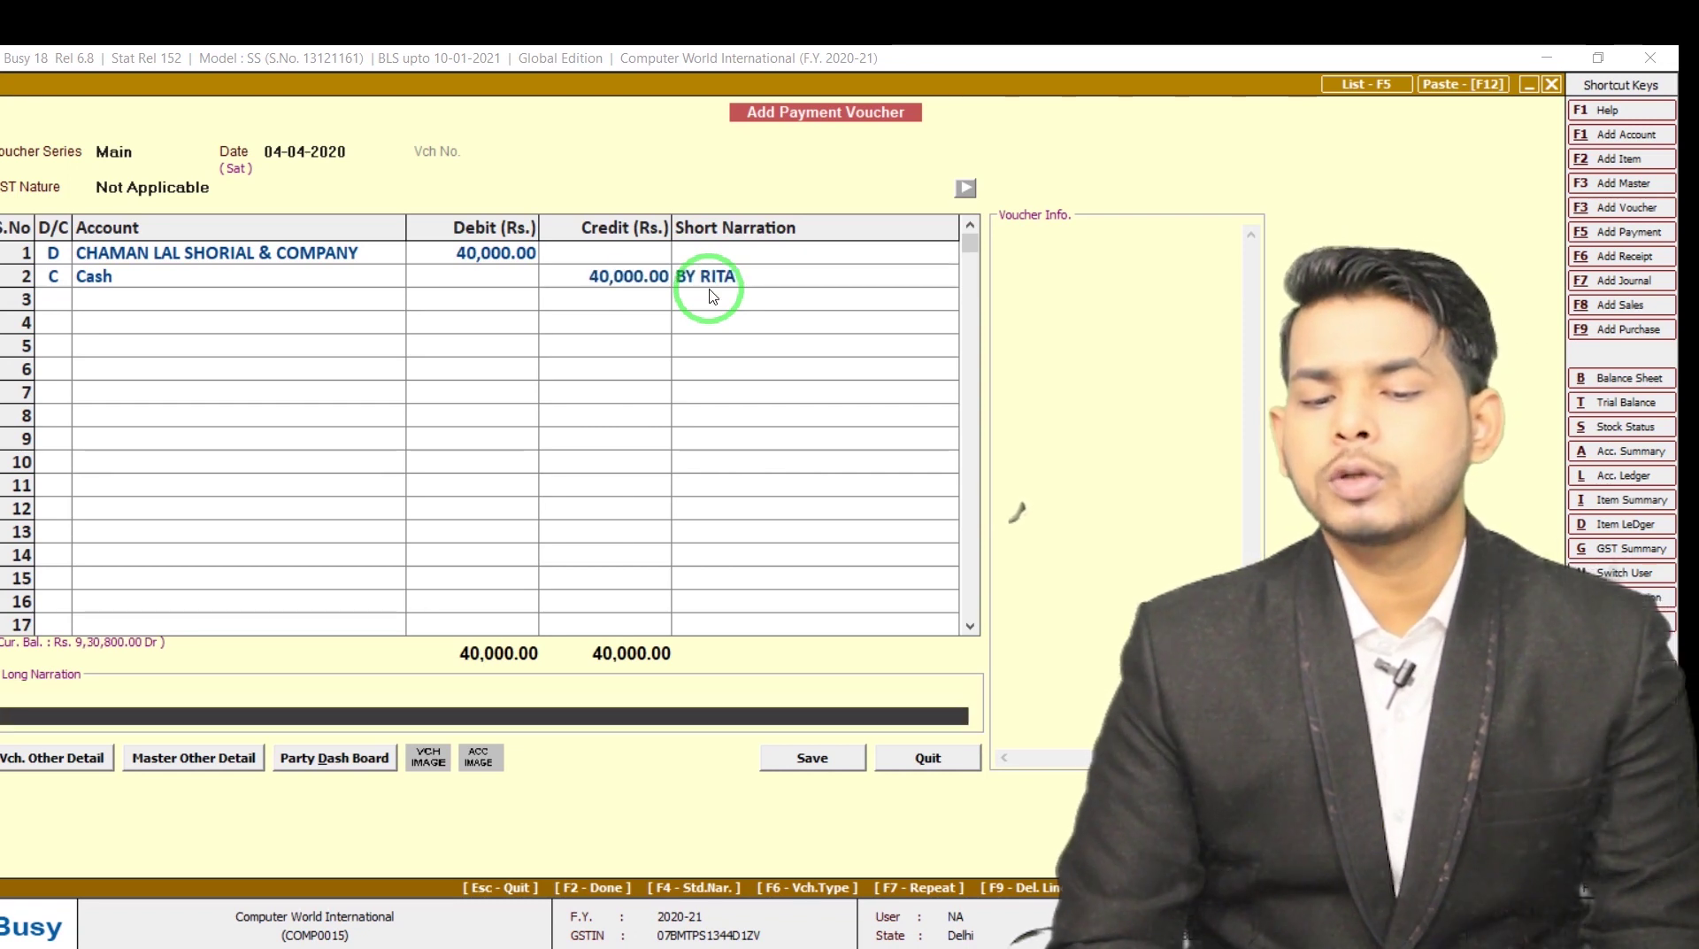
key(Return)
key(Return)
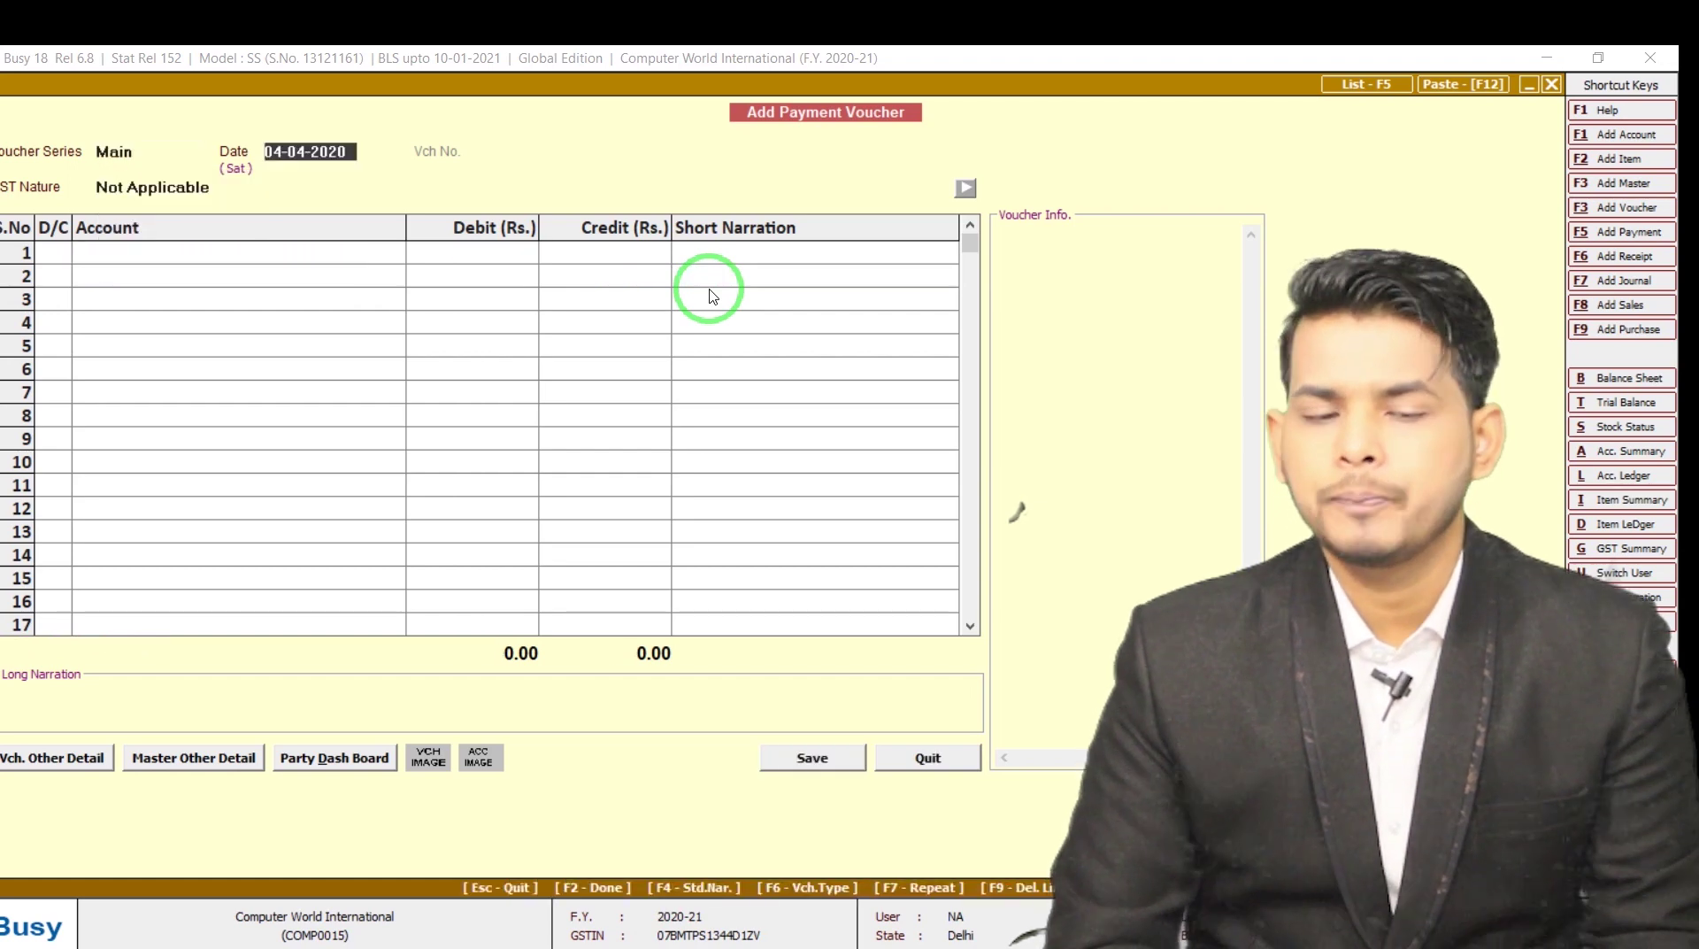
Check the Cash Book PDF, then close the blank payment voucher
key(alt+Tab)
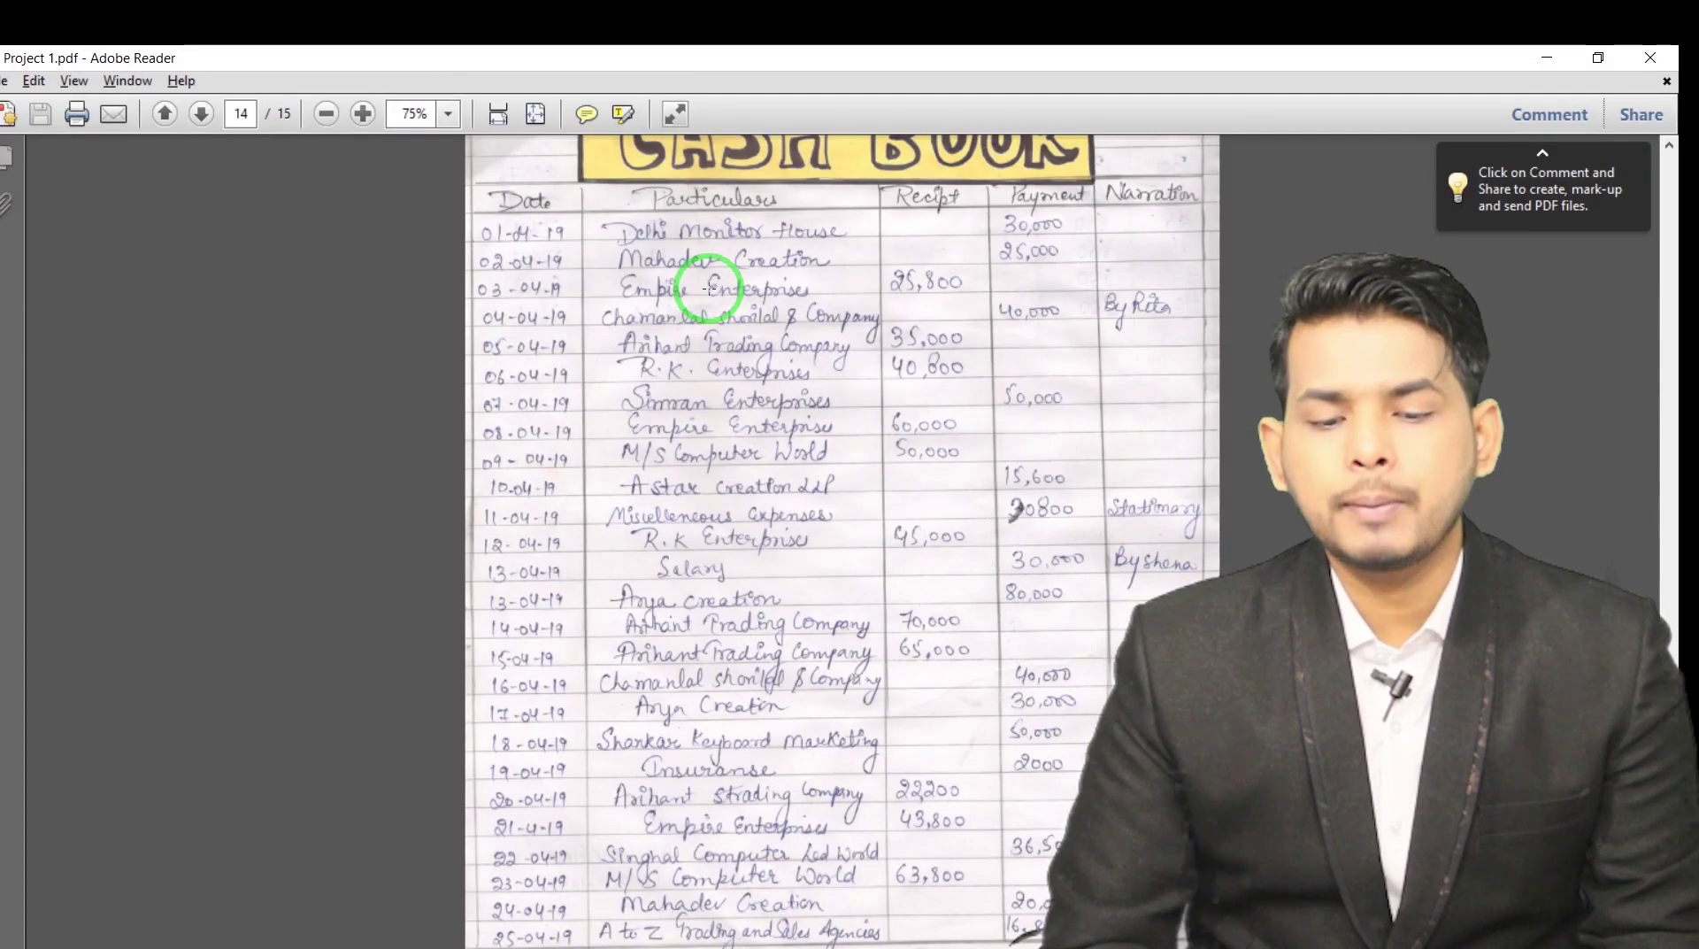
key(alt+Tab)
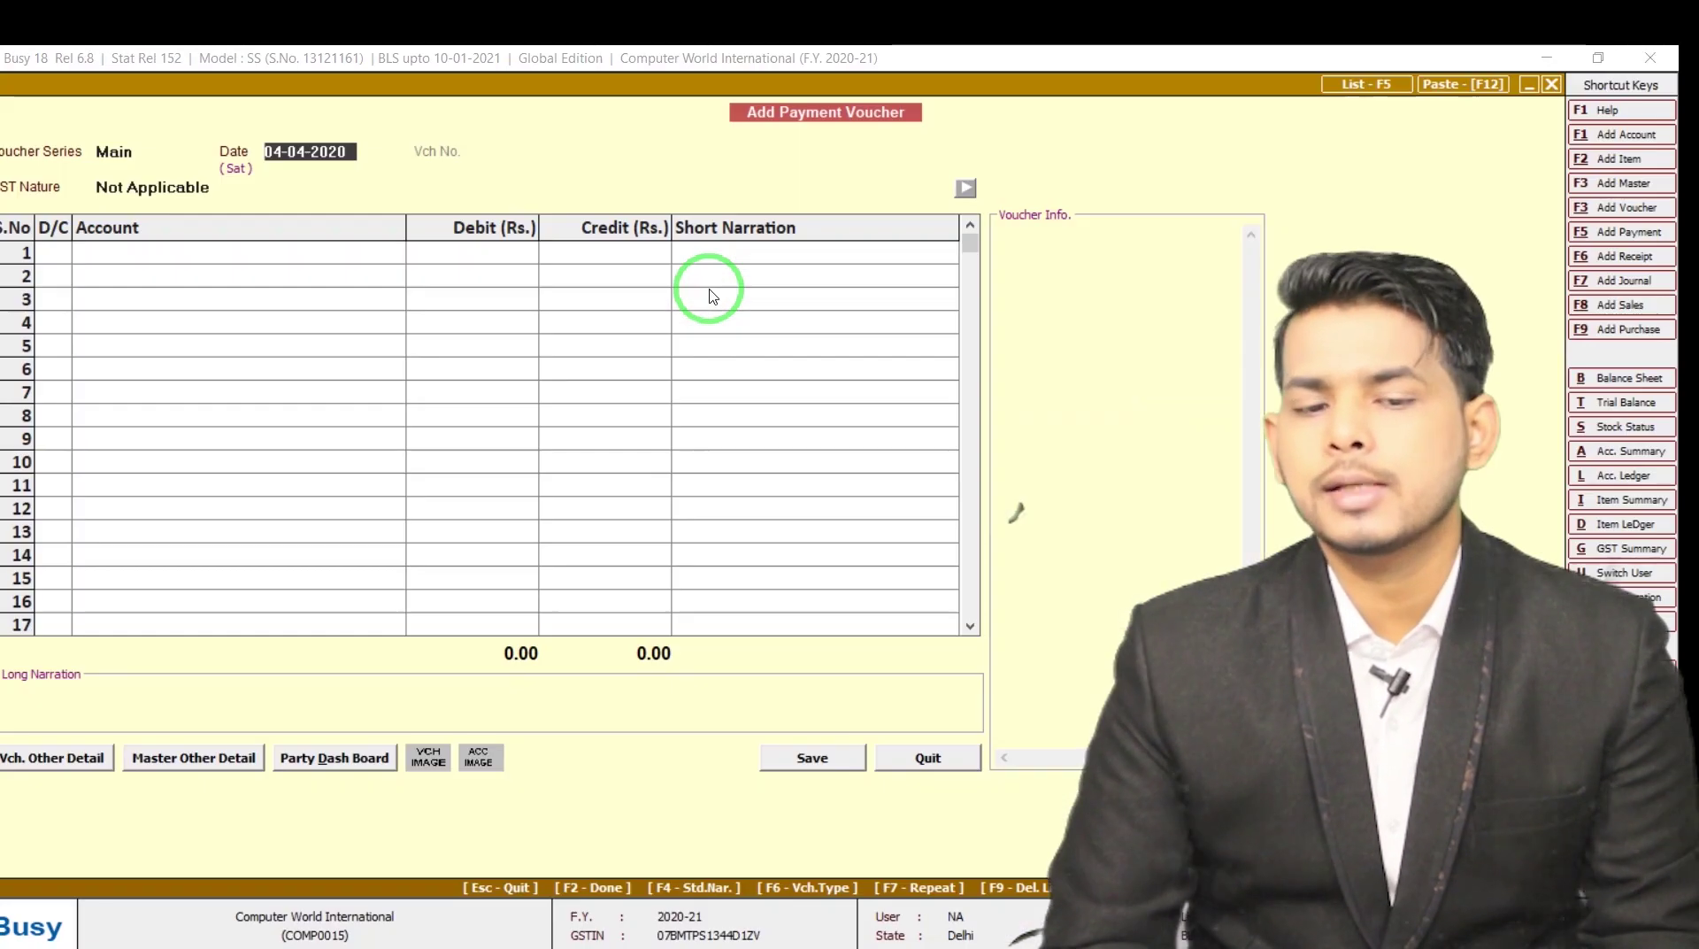
key(Escape)
key(Down)
key(Down)
key(Down)
key(Down)
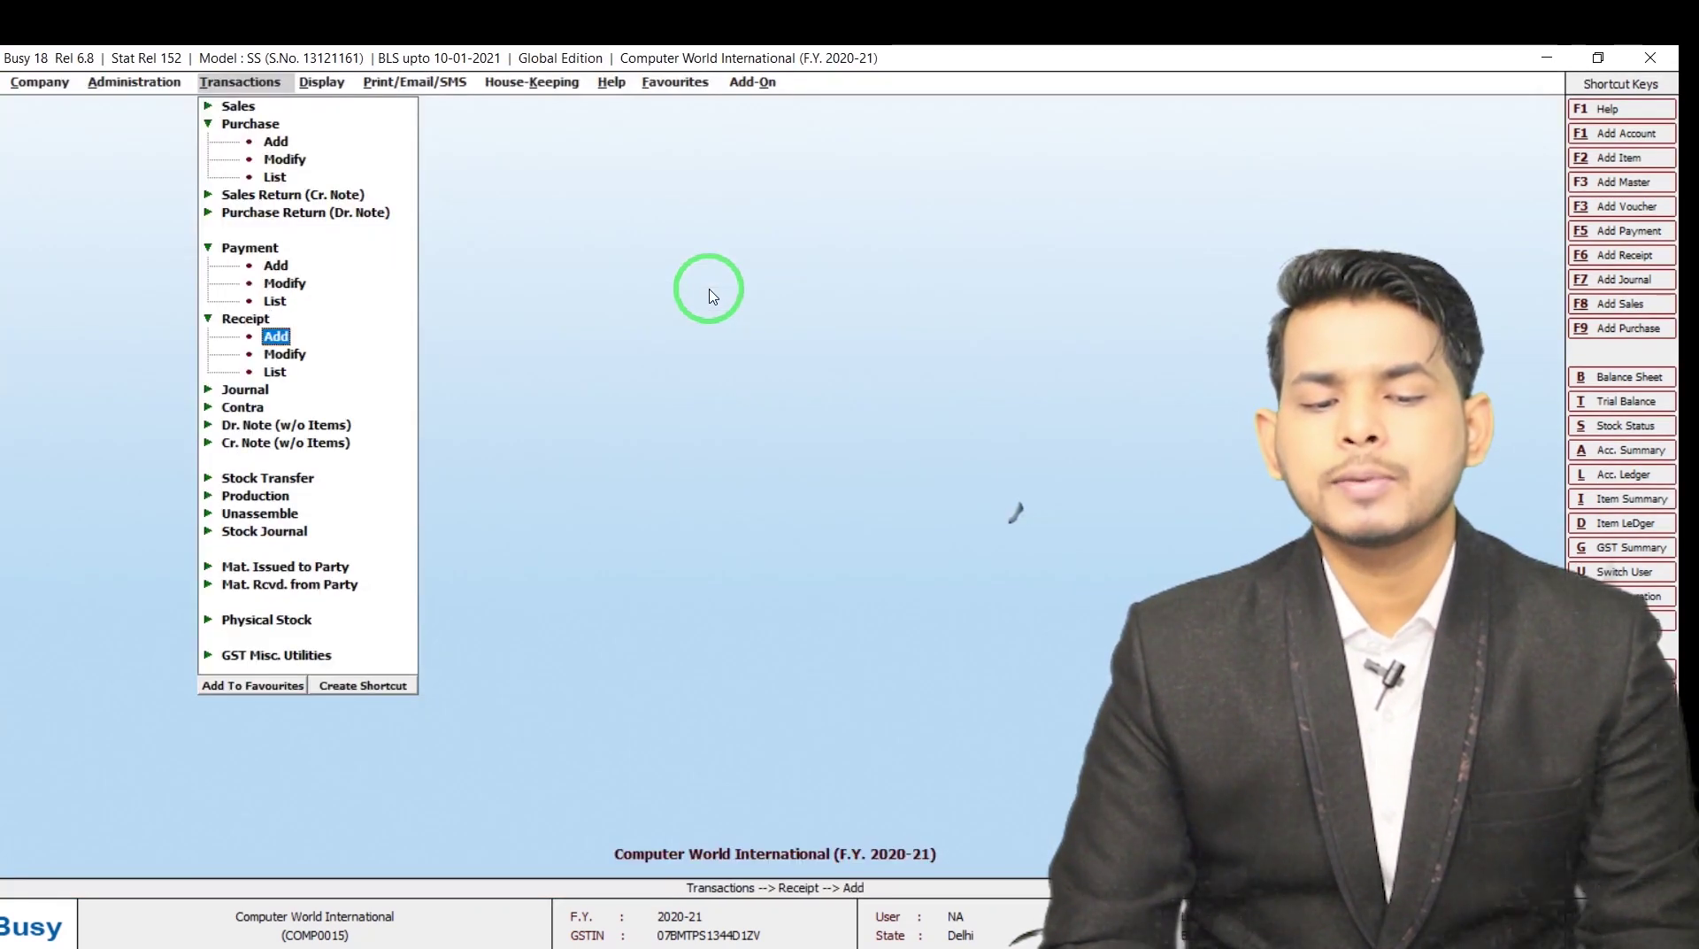
Open a receipt voucher dated 05-04-2020, search 'ari' for the party, and start a new account with F3
key(Return)
text(05)
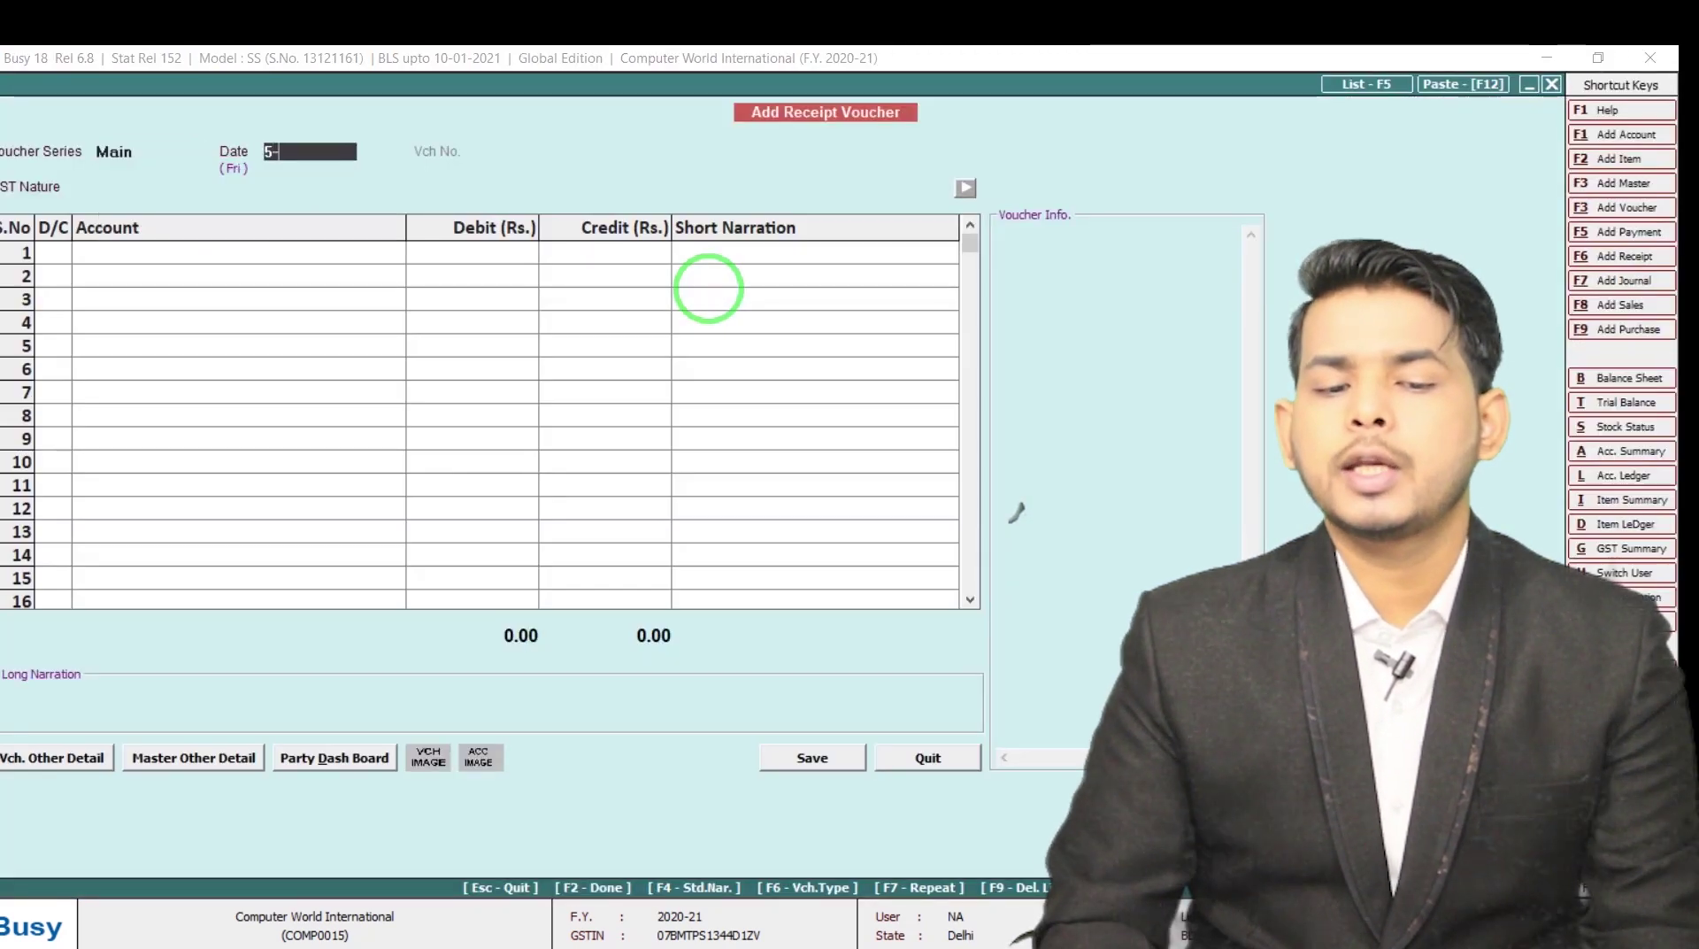
key(Return)
key(Return)
text(aRI)
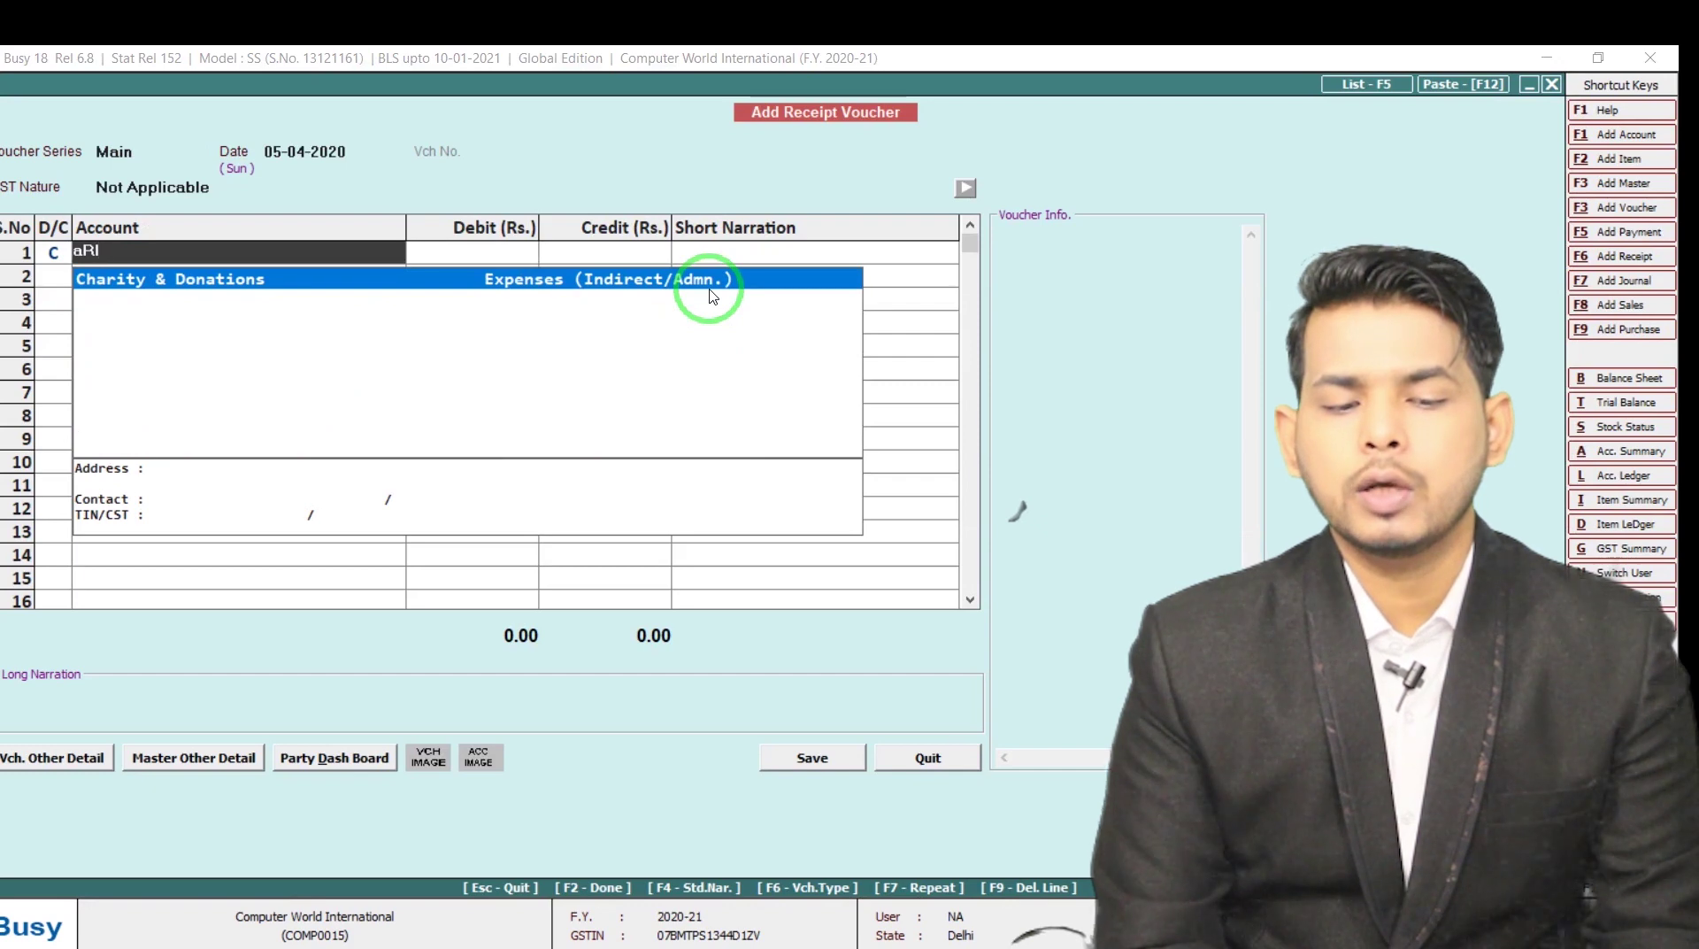
key(BackSpace)
key(BackSpace)
key(Caps_Lock)
text(r)
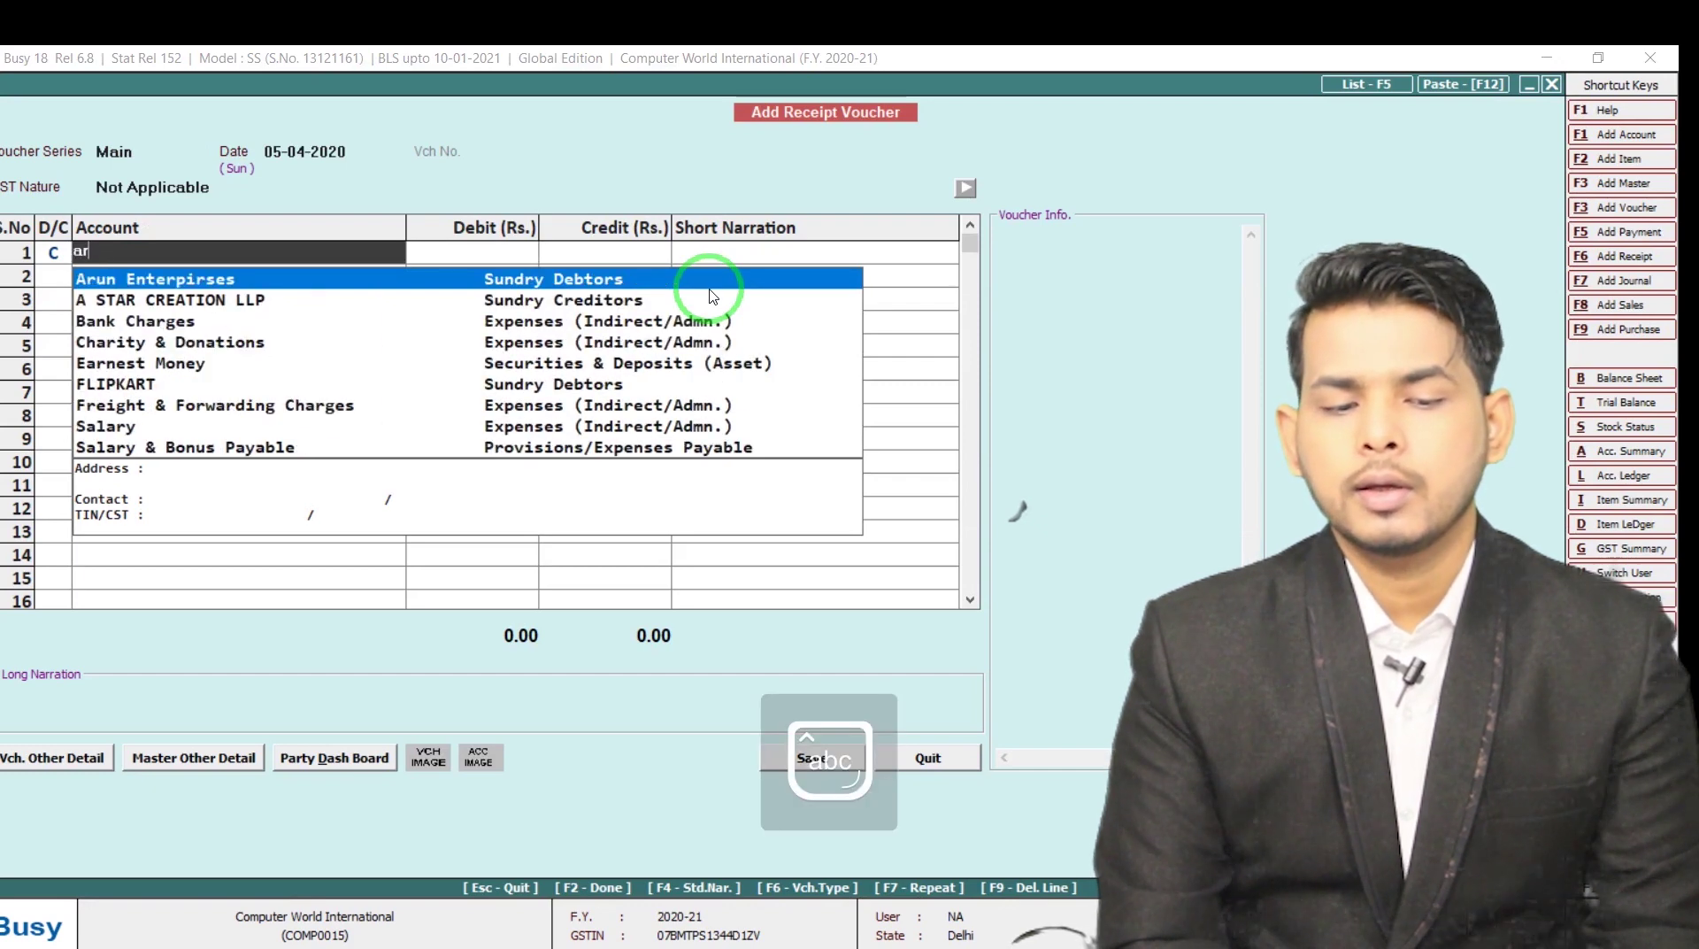
text(i)
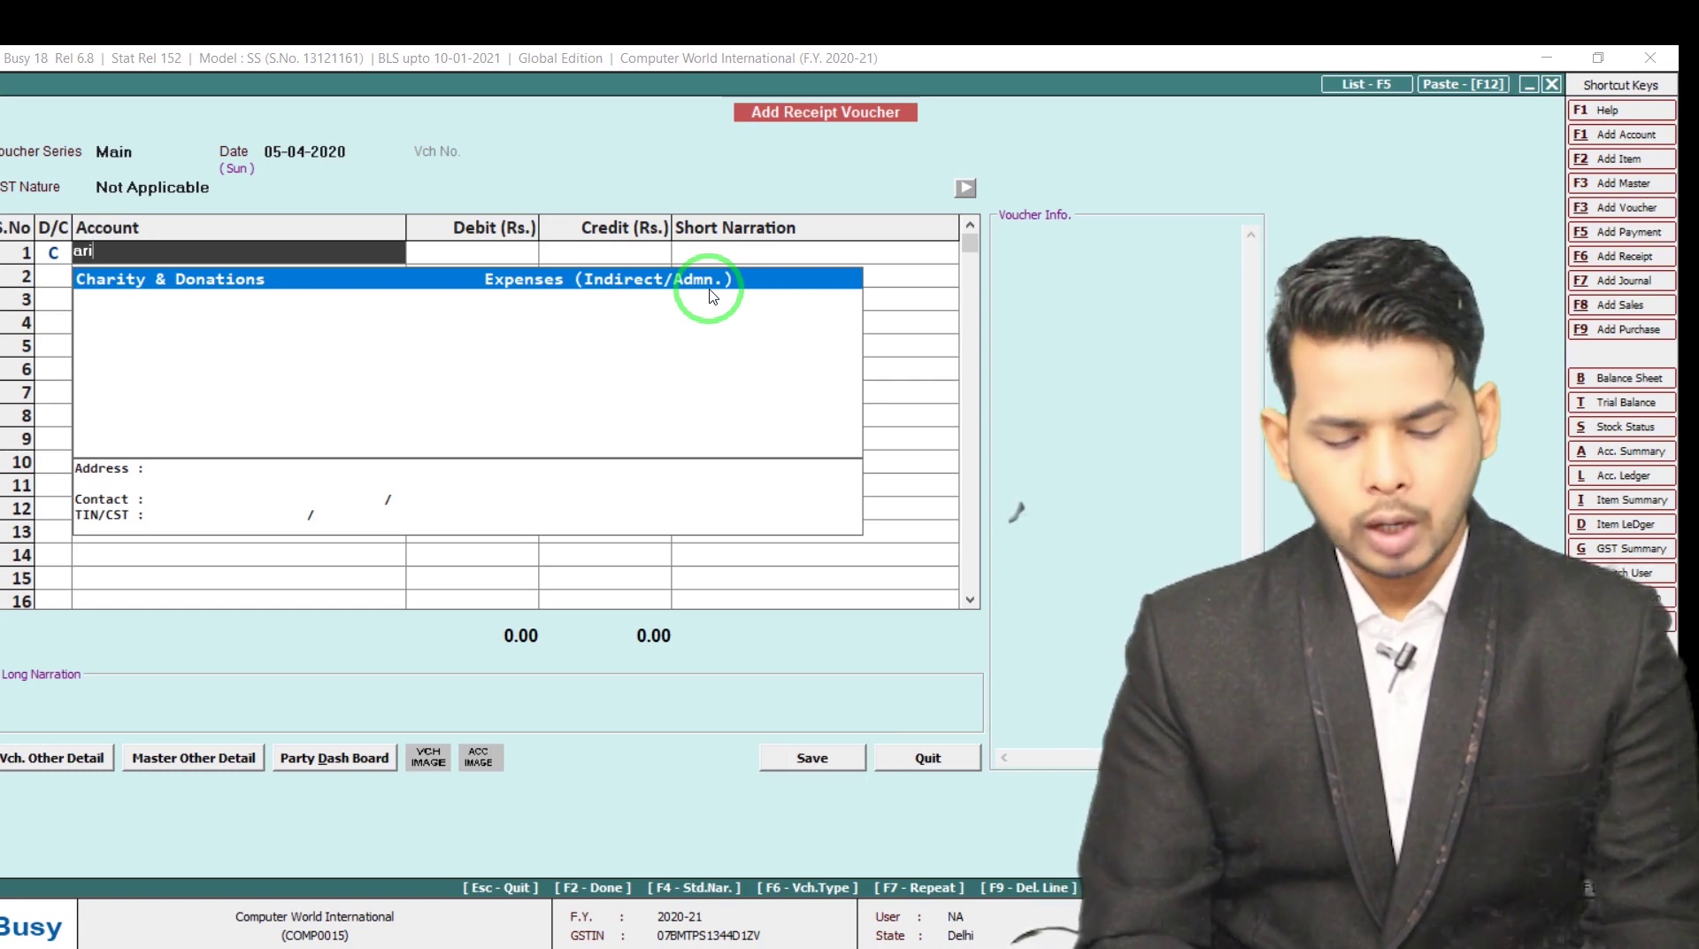
key(F3)
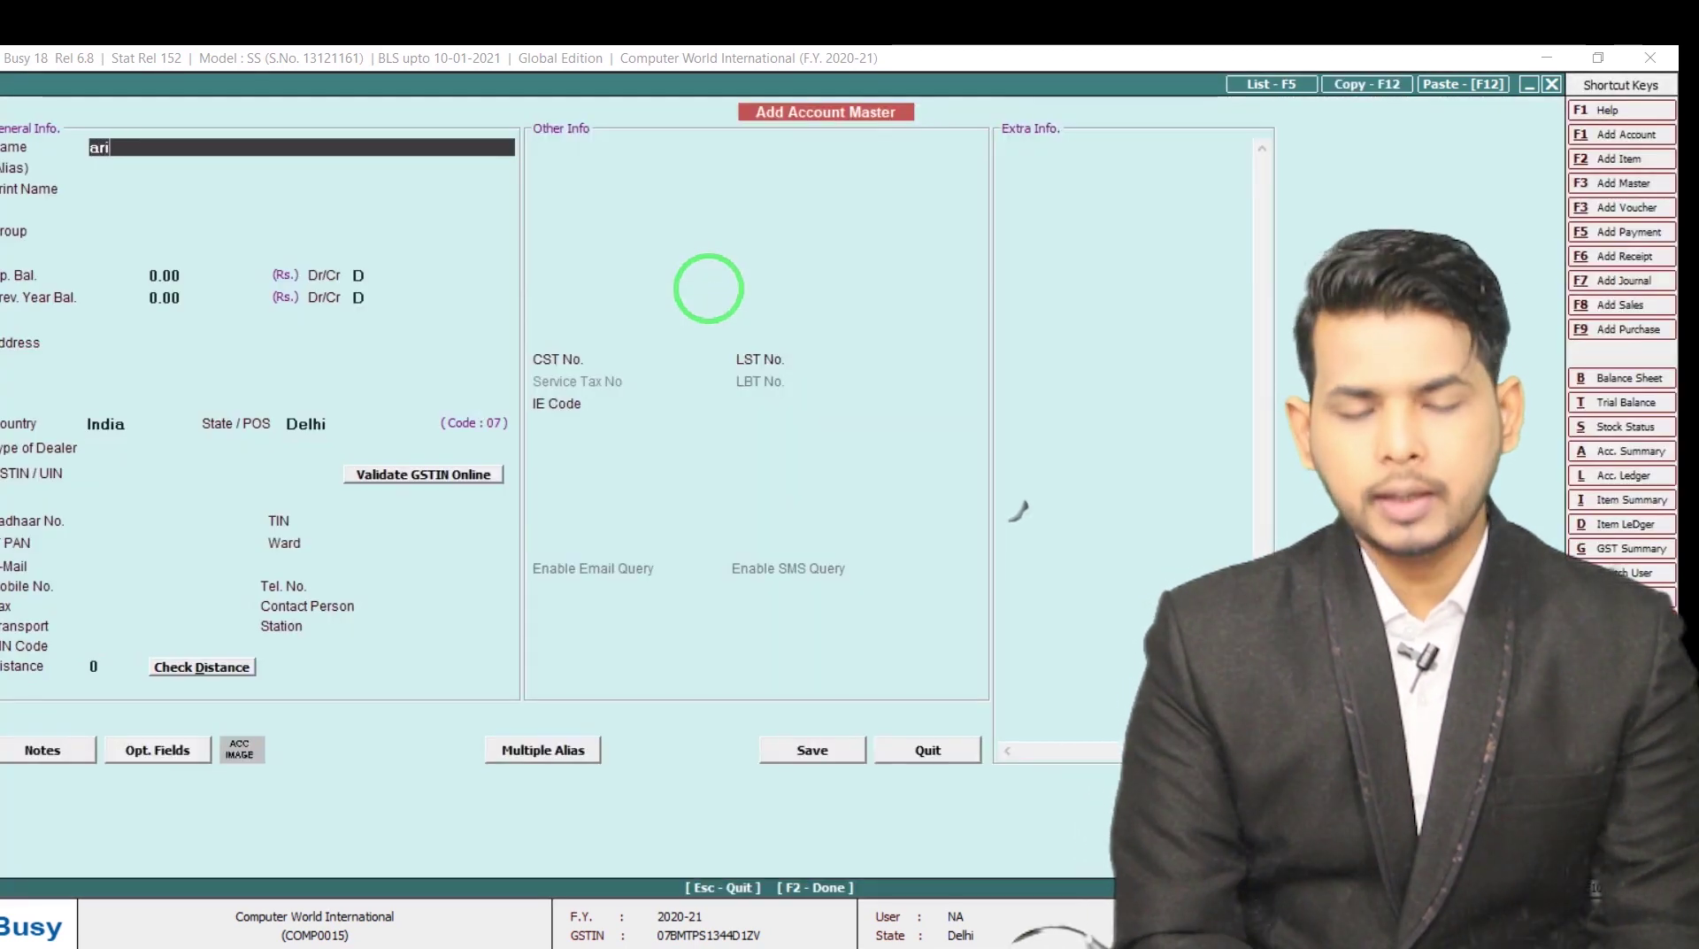
Name the account Arihant Enterprises under Sundry Debtors, leaving TDS/TCS settings unchanged
text(hant ente)
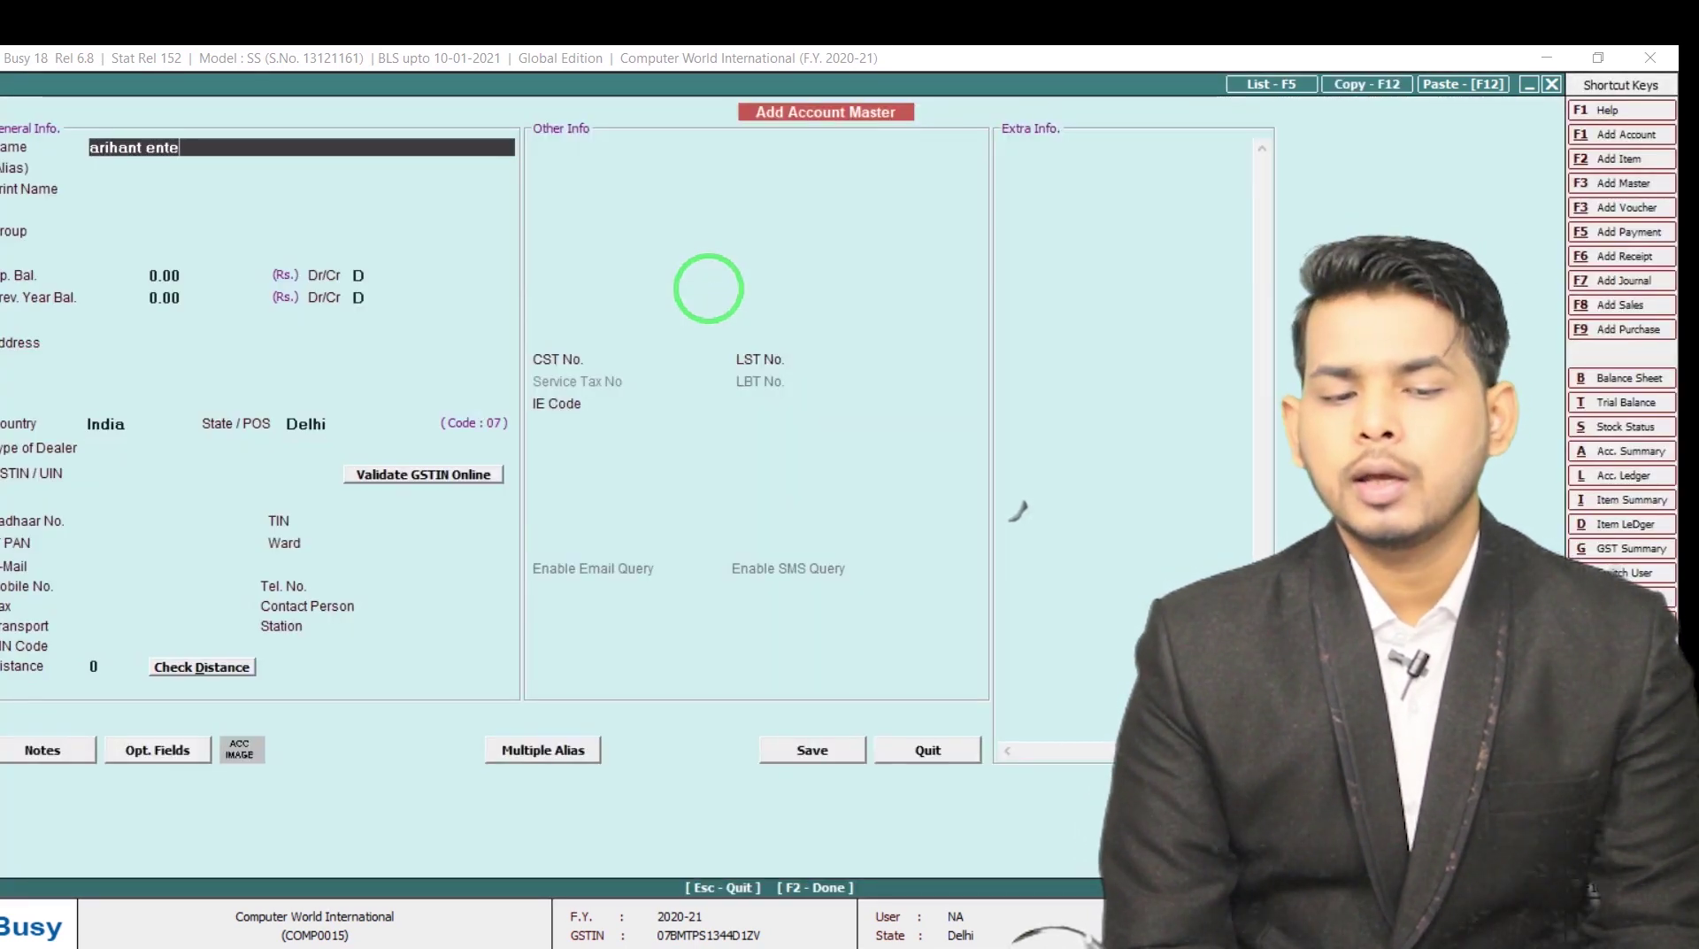
text(rprises)
key(Return)
key(Down)
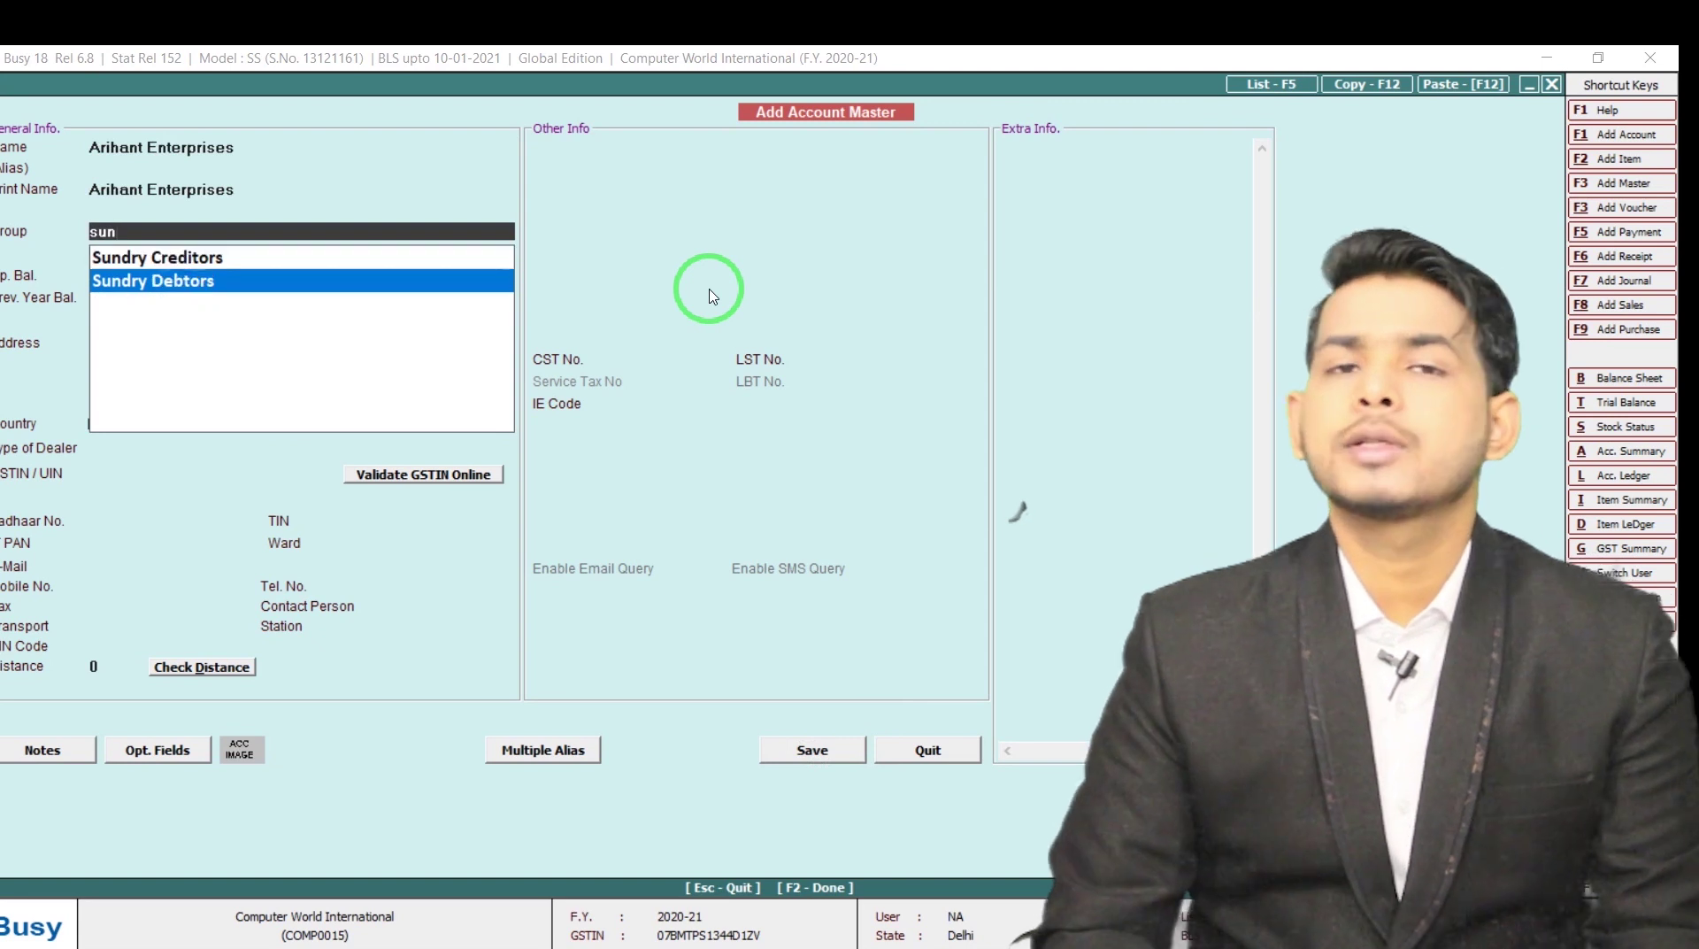
key(Return)
key(F2)
key(Return)
key(Return)
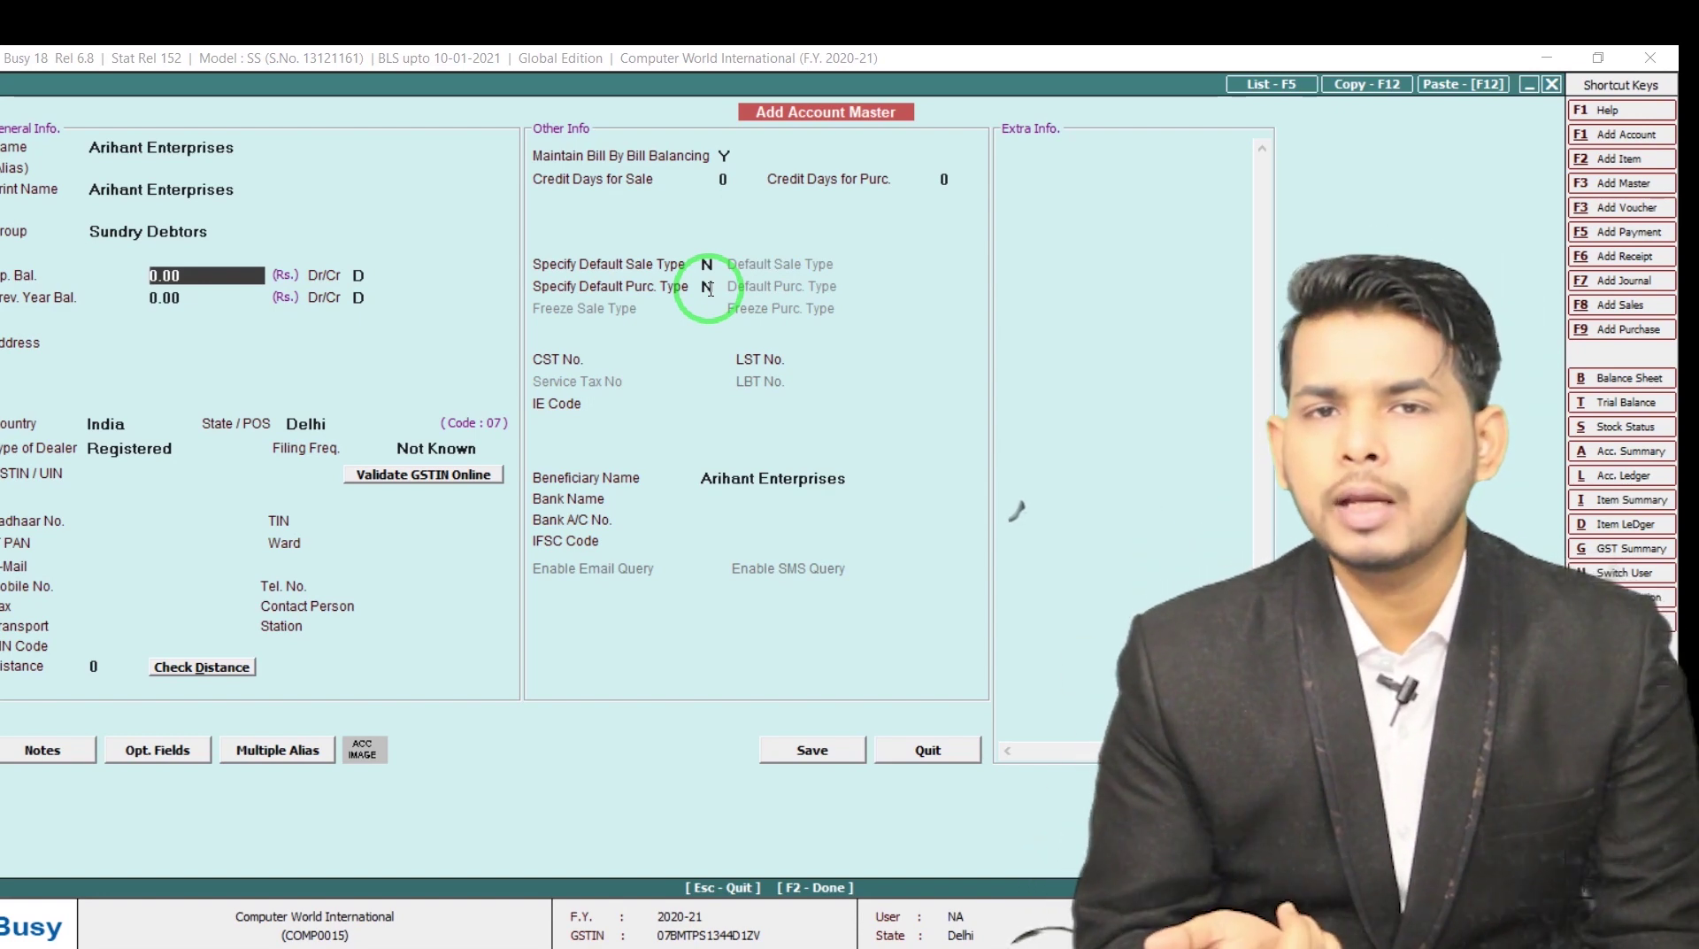
Keep a 0.00 opening balance, turn bill-by-bill balancing off, and save as Un-Registered dealer
key(Return)
key(Return)
key(Return)
key(Return)
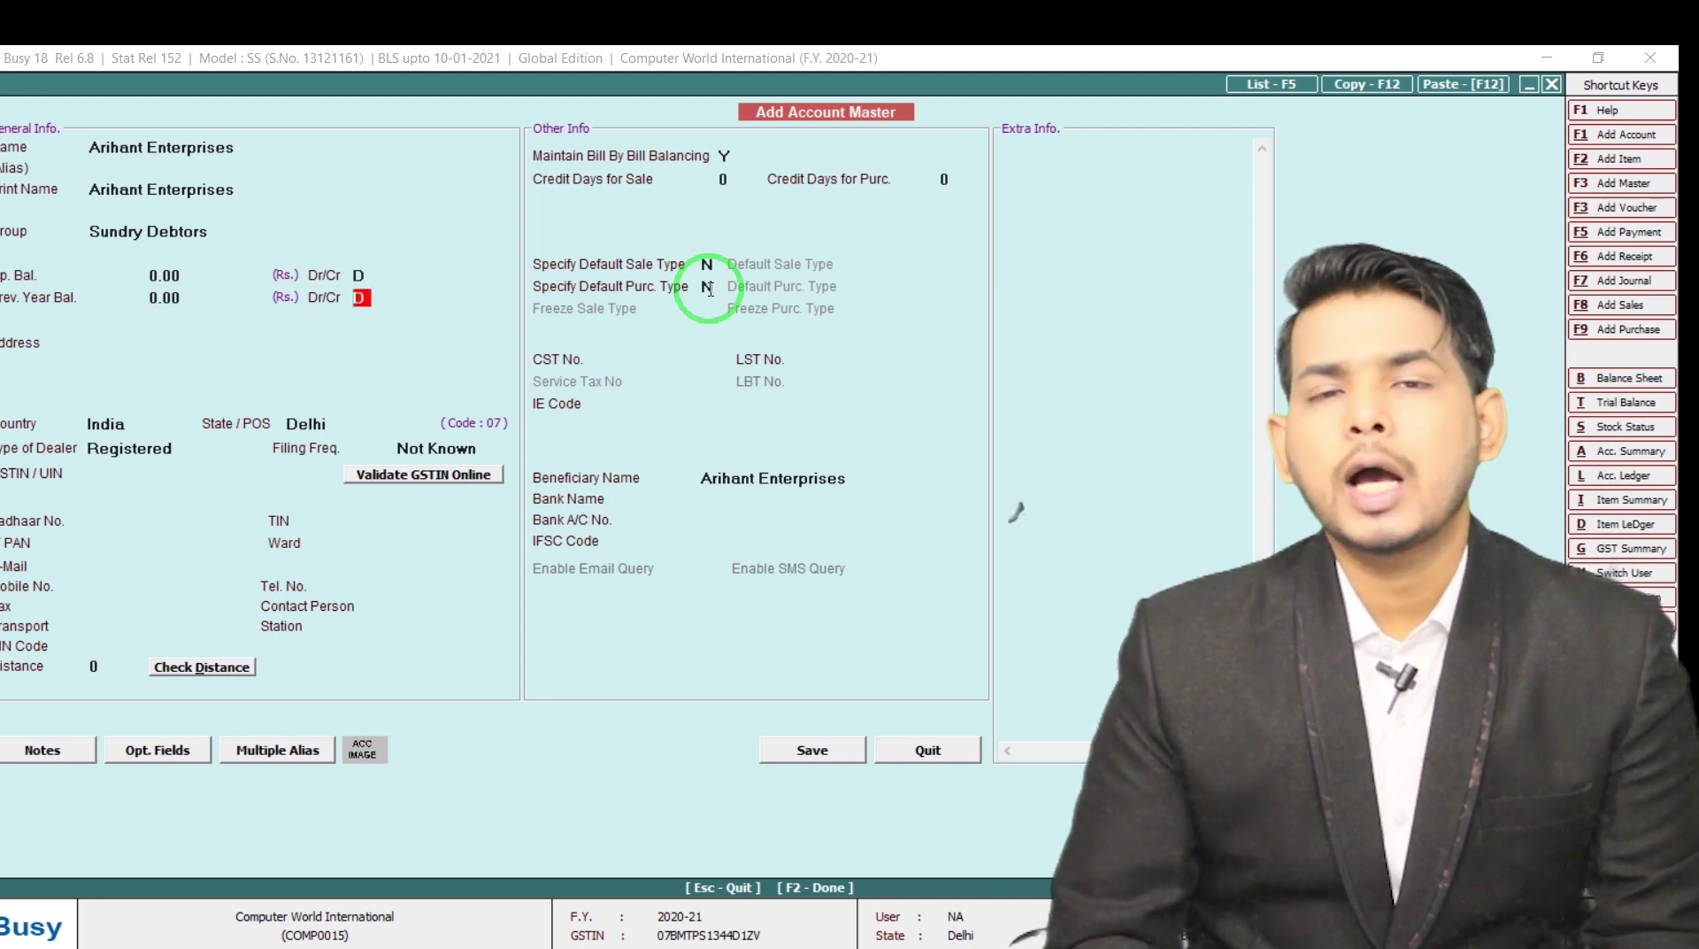
key(Return)
key(Return)
key(Return)
key(Return)
key(Return)
key(Return)
key(Return)
key(Return)
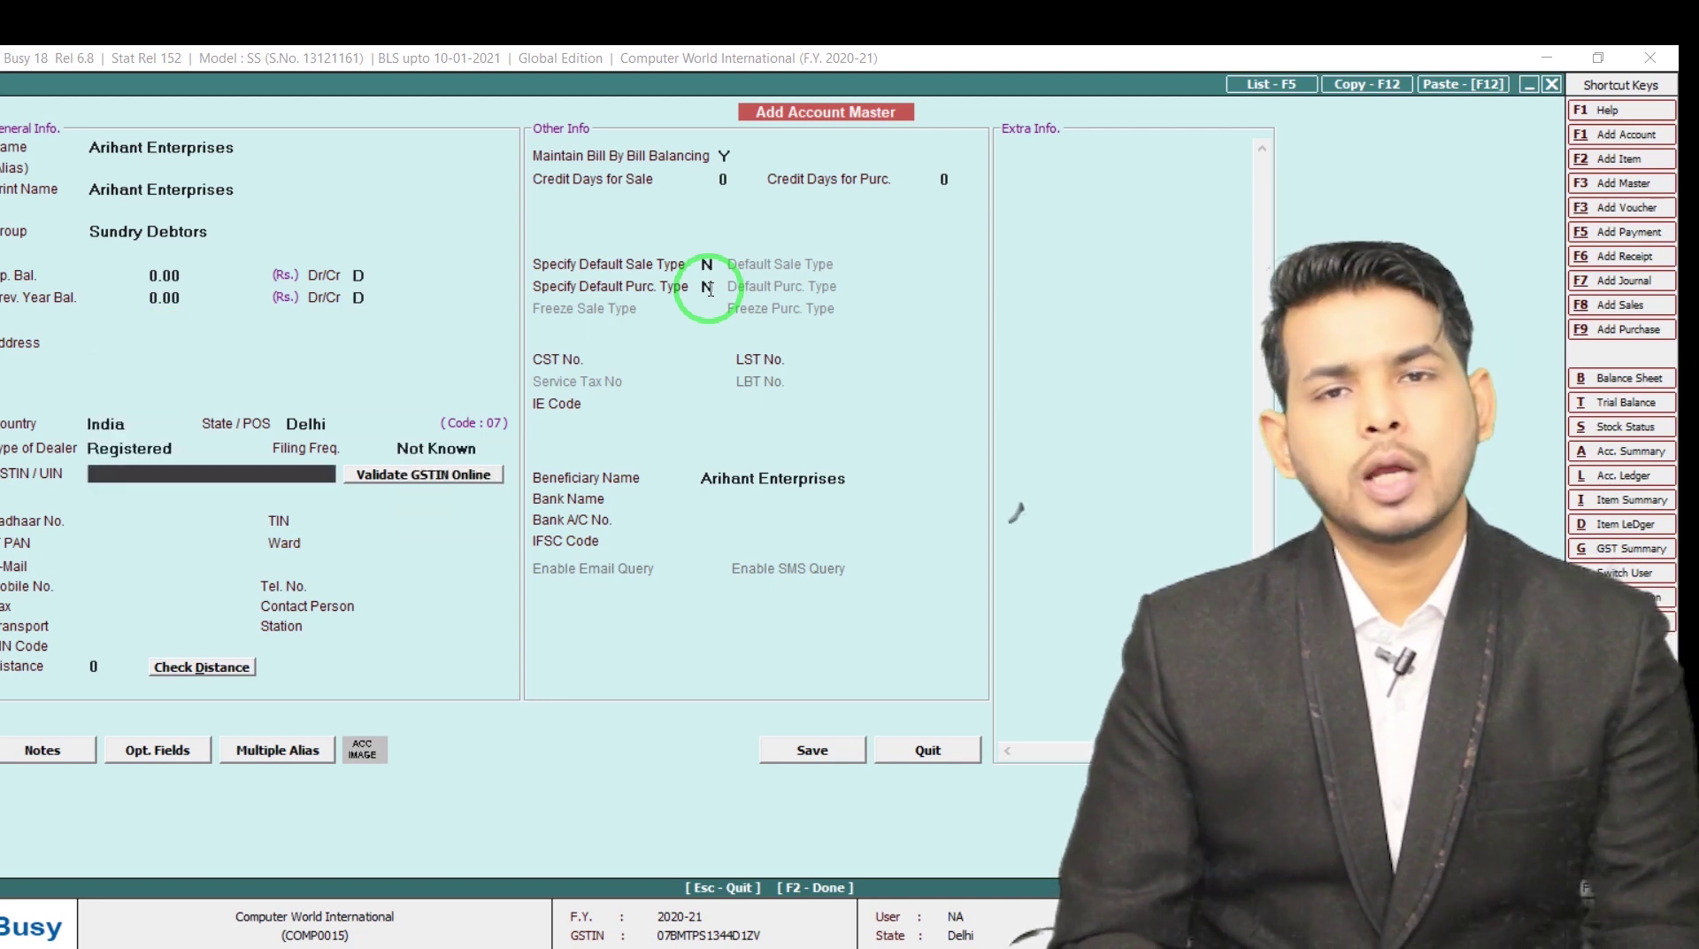
key(Return)
key(Return)
key(Return)
key(Return)
key(Return)
key(Return)
key(Return)
key(Return)
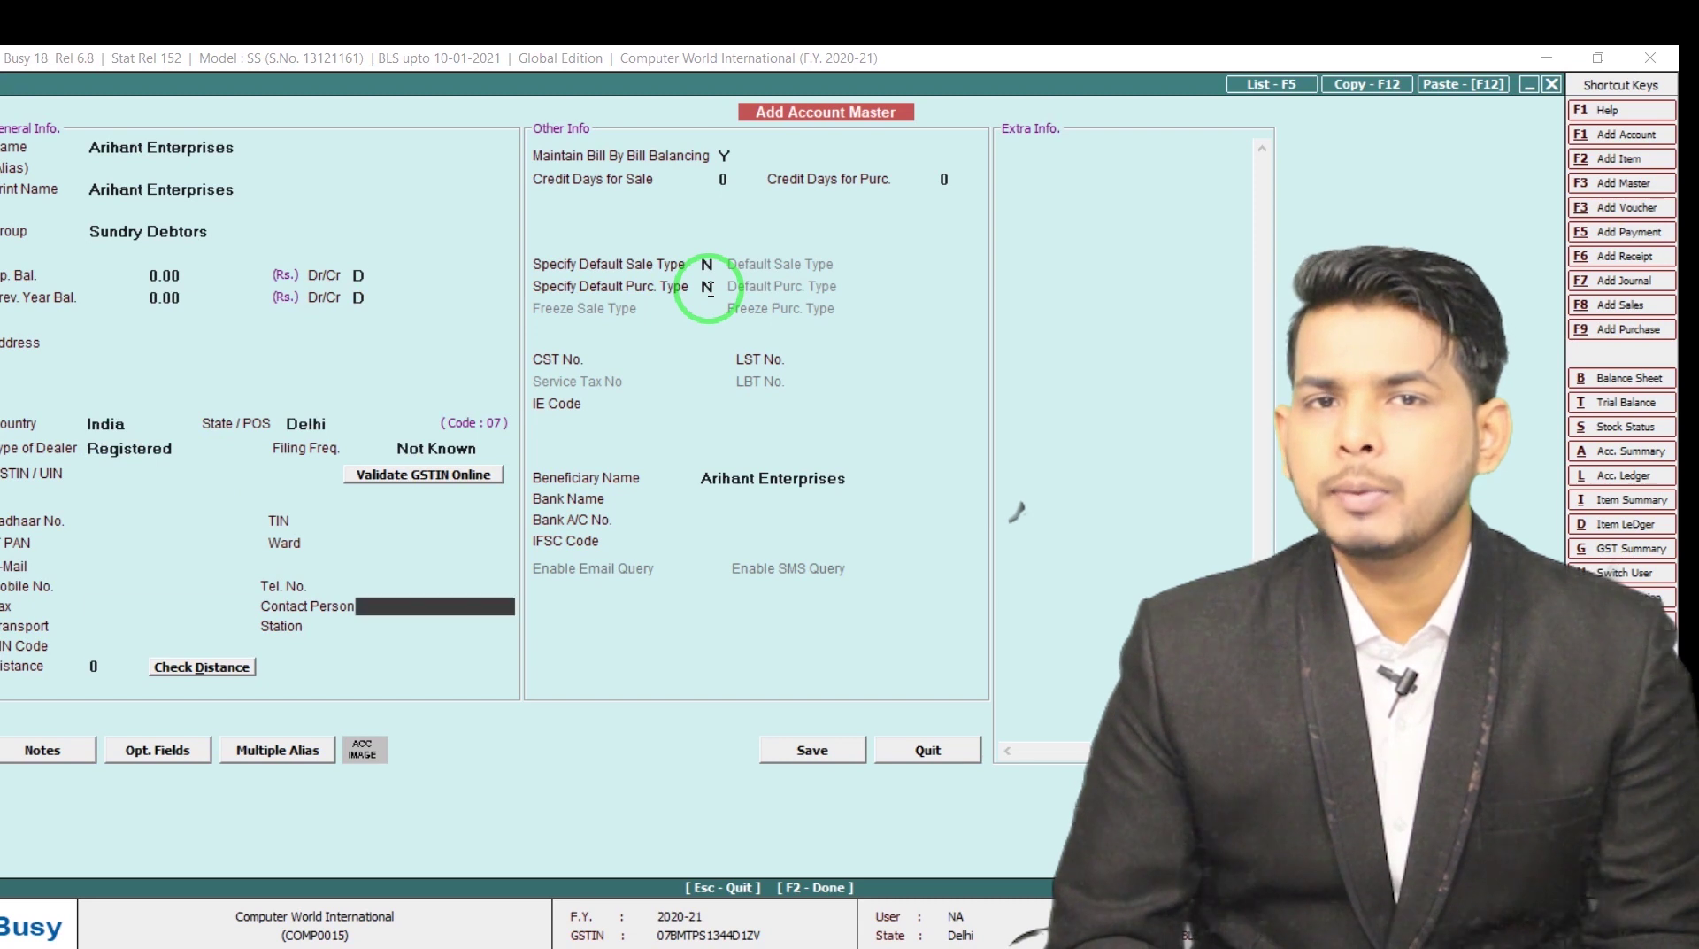
key(Return)
key(Return)
key(n)
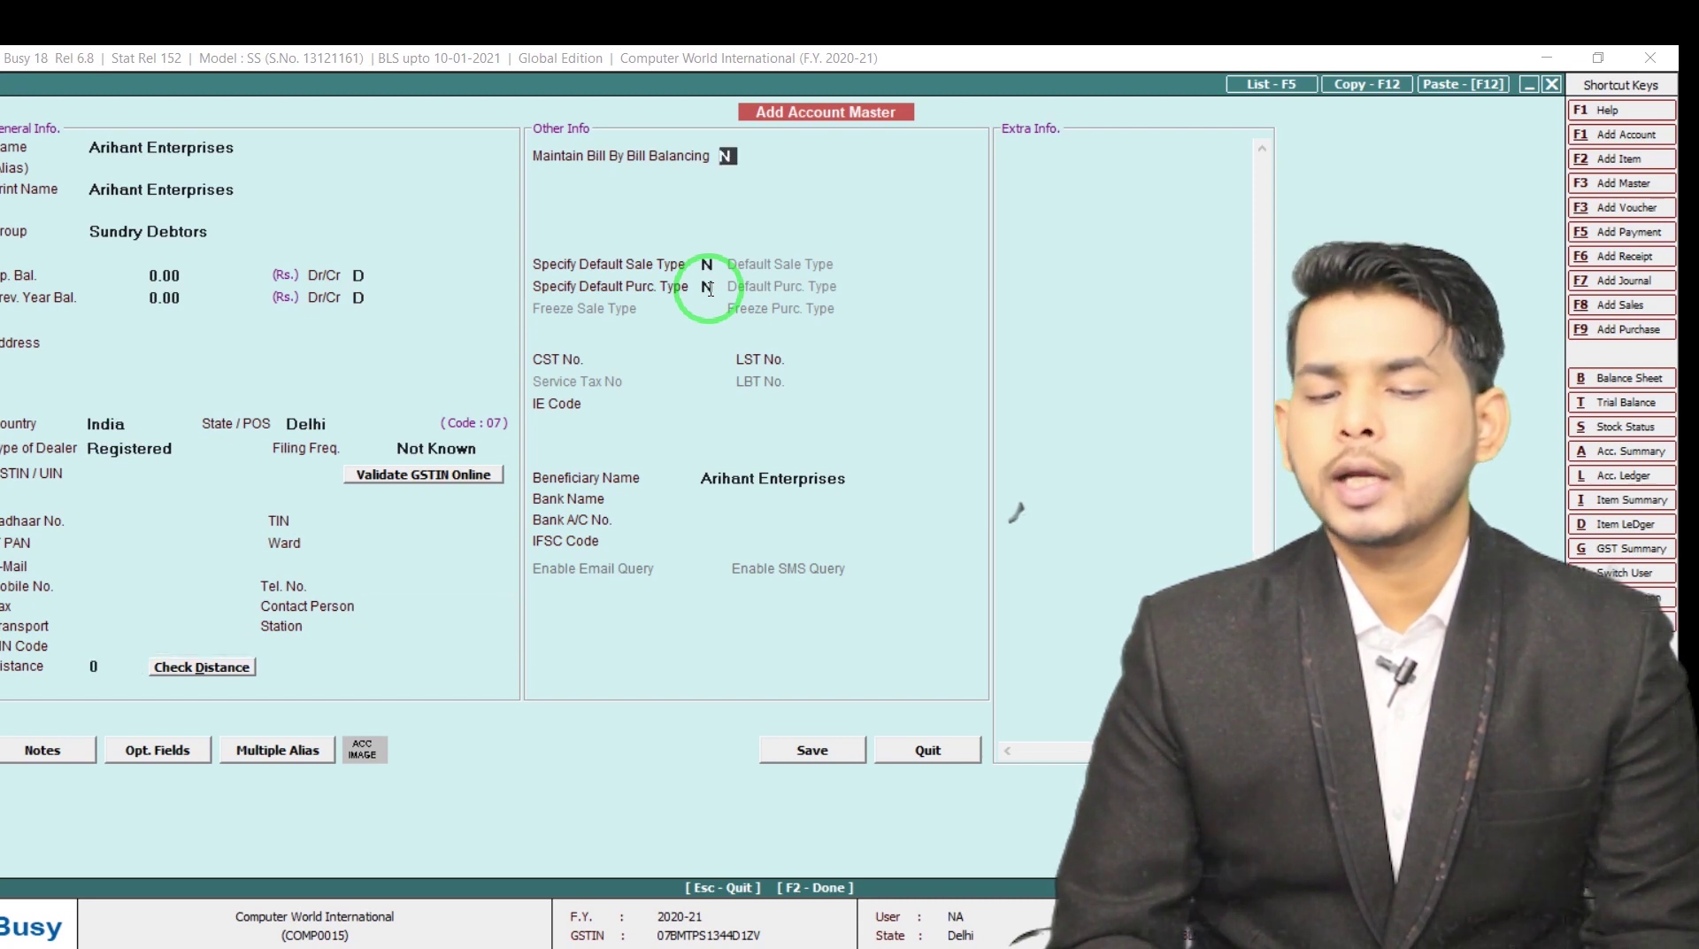
key(F2)
key(Return)
key(F2)
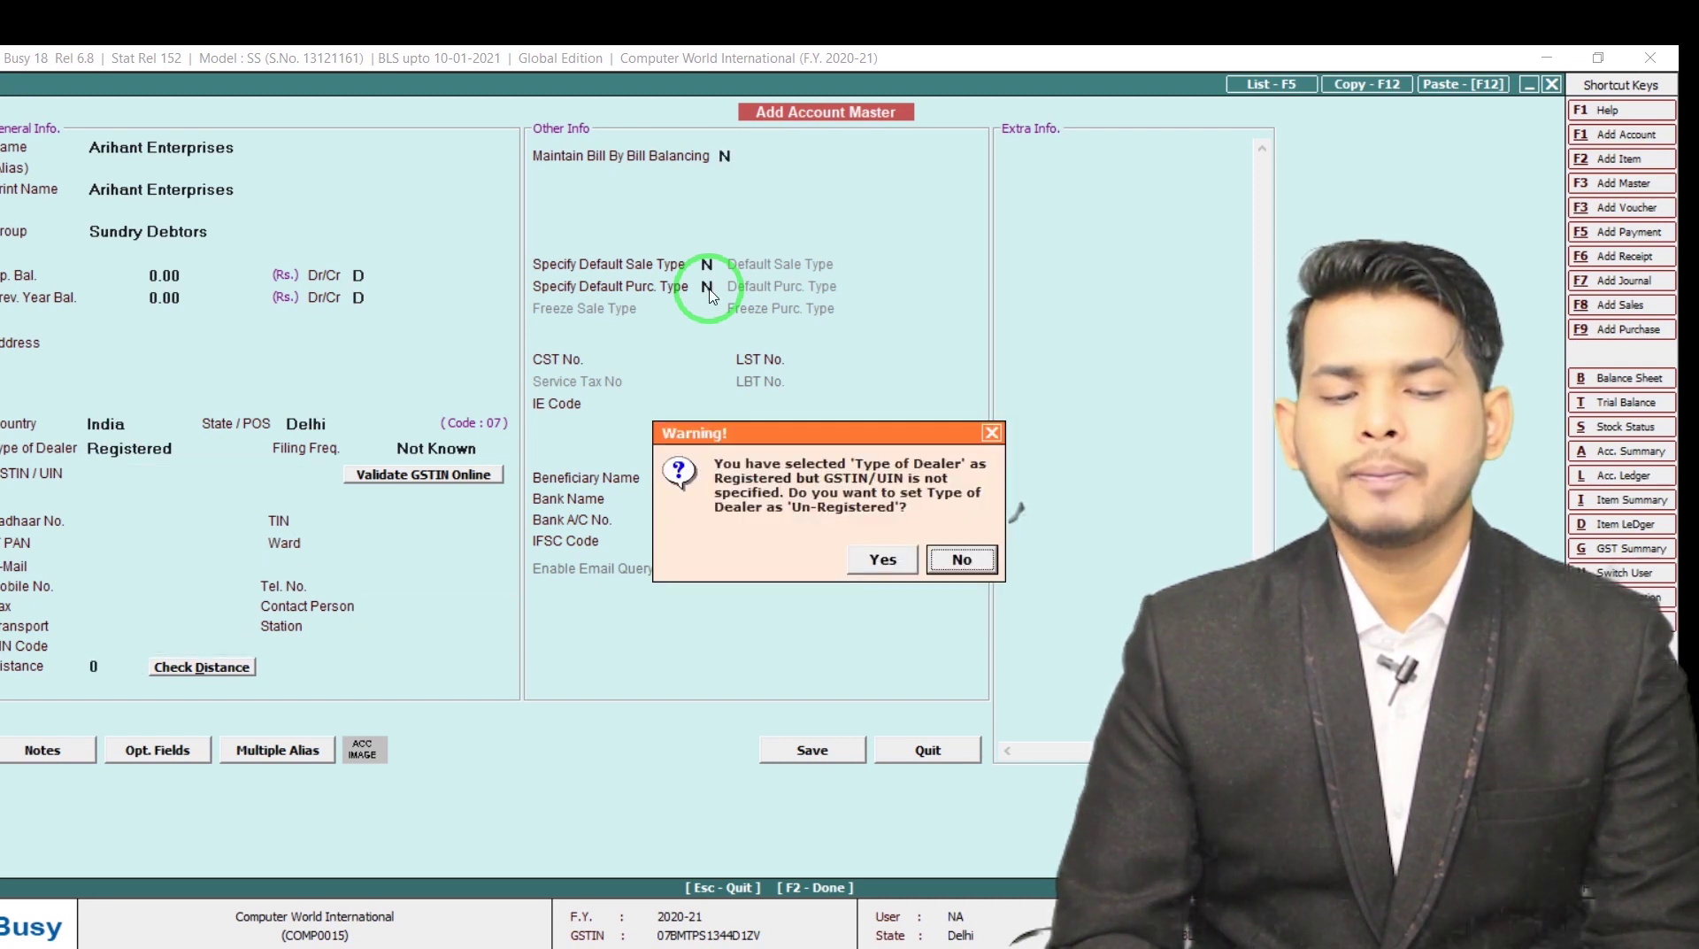
key(Return)
key(Up)
key(Up)
key(u)
key(F2)
key(Return)
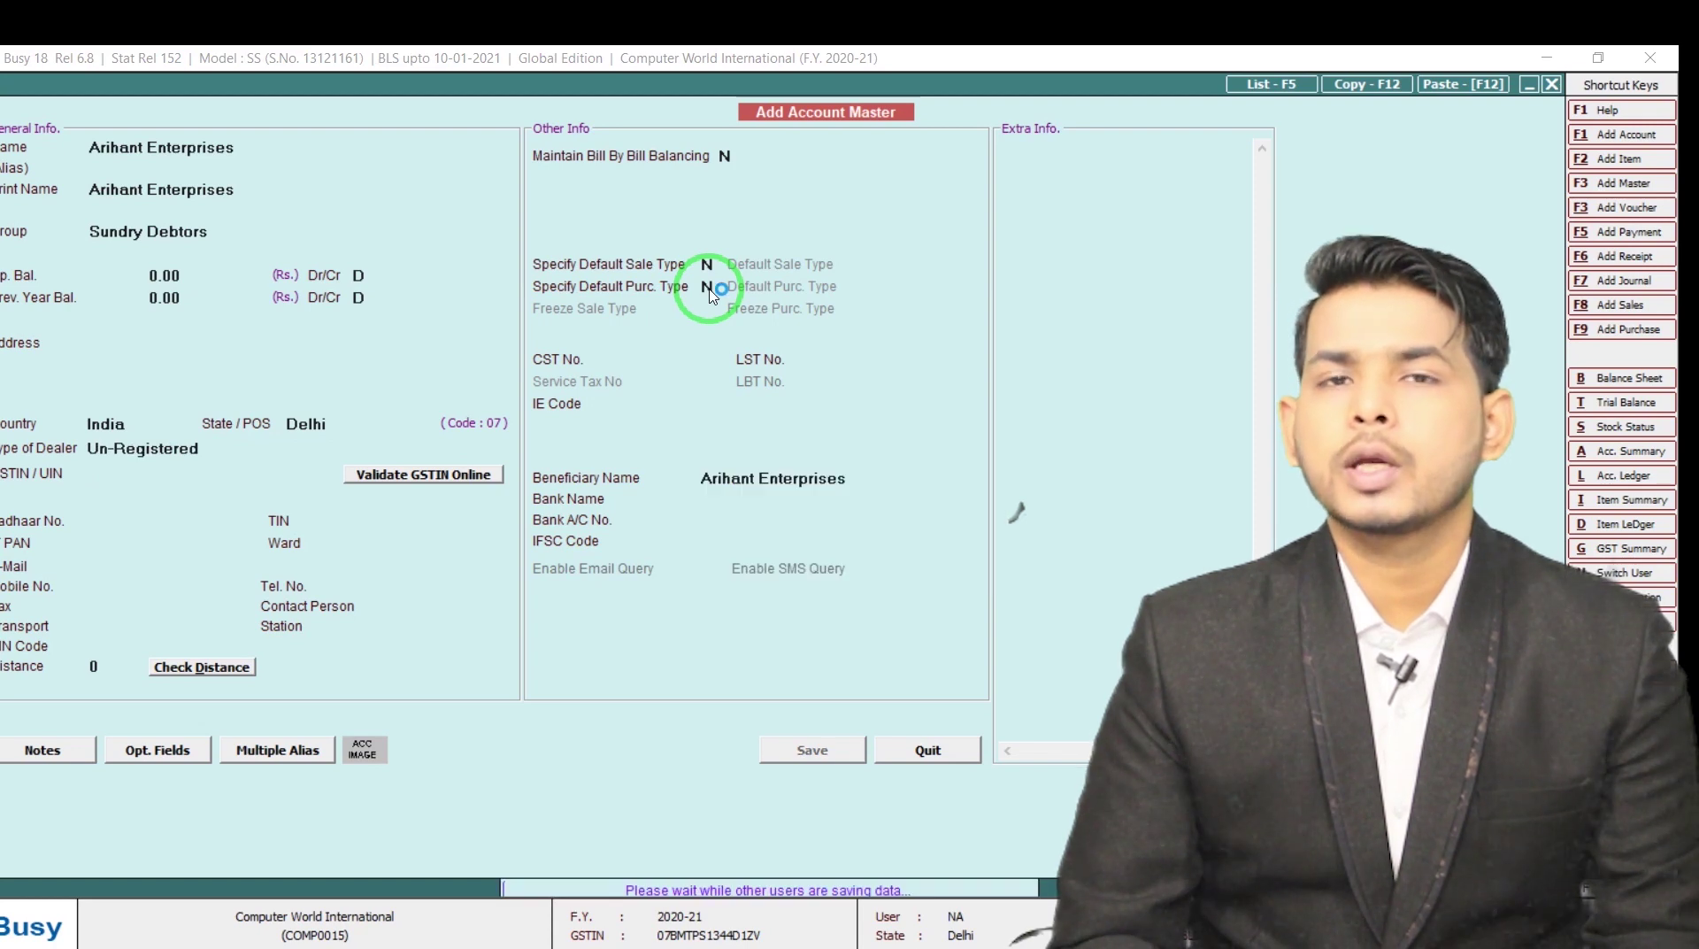
key(alt+Tab)
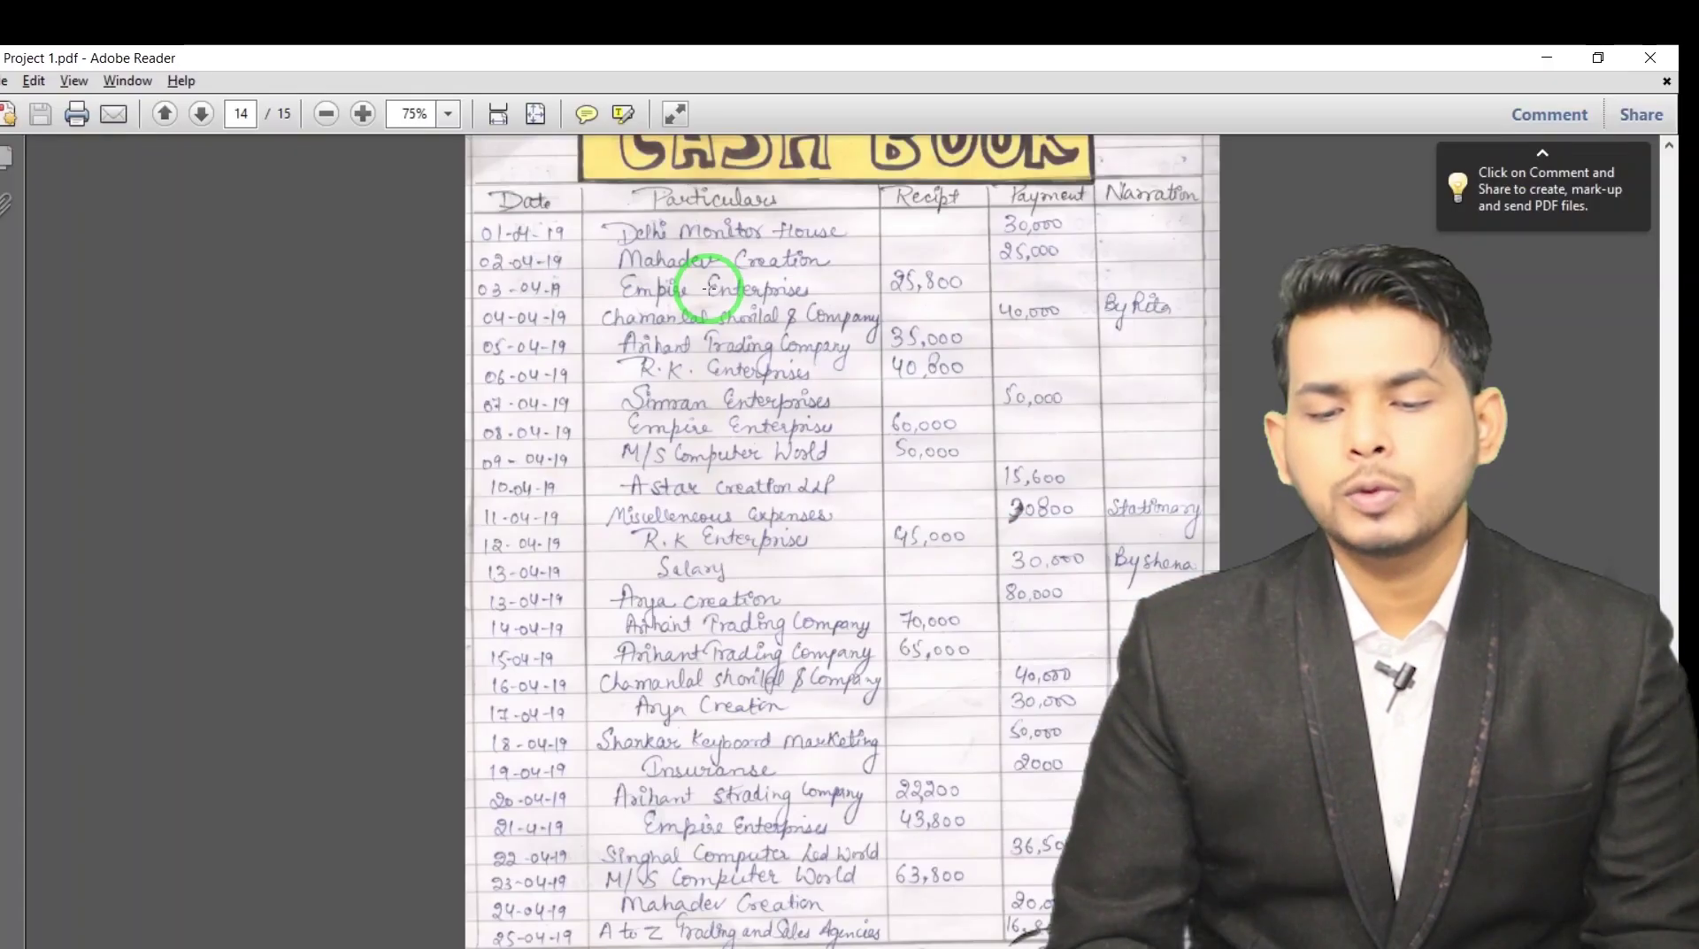
Credit Arihant Enterprises 35,000 on the 05-04-2020 receipt, save it, and close receipt entry
key(alt+Tab)
key(Return)
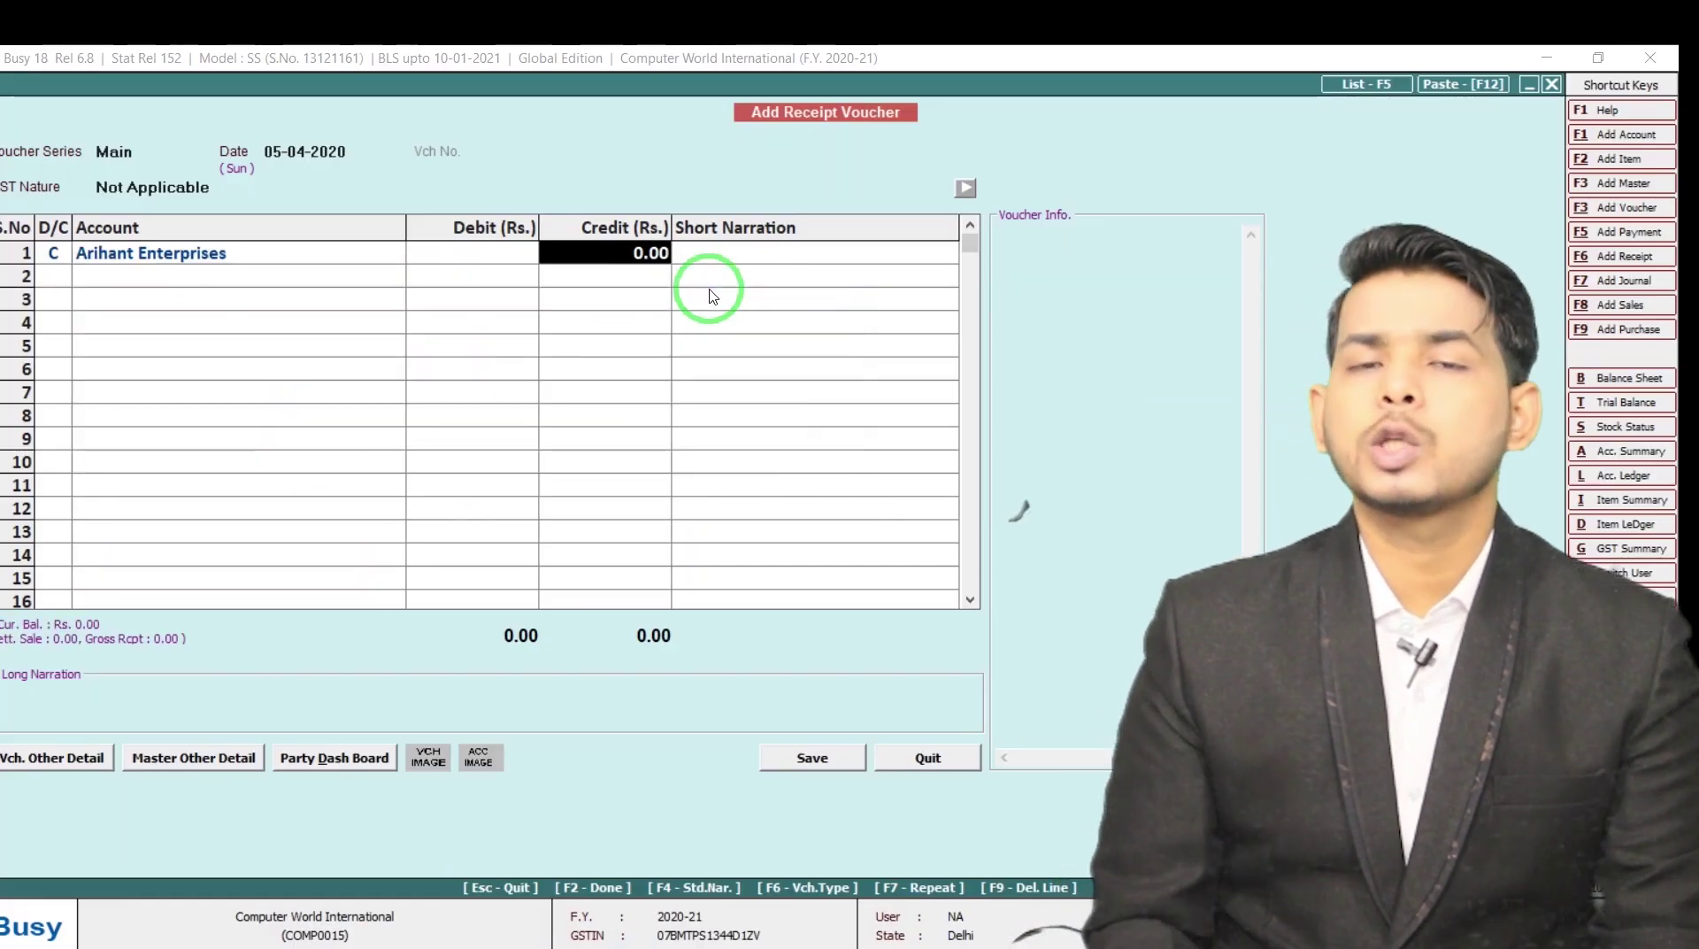
text(35,000)
key(Return)
key(Return)
key(Return)
key(Return)
key(Return)
key(Return)
key(Return)
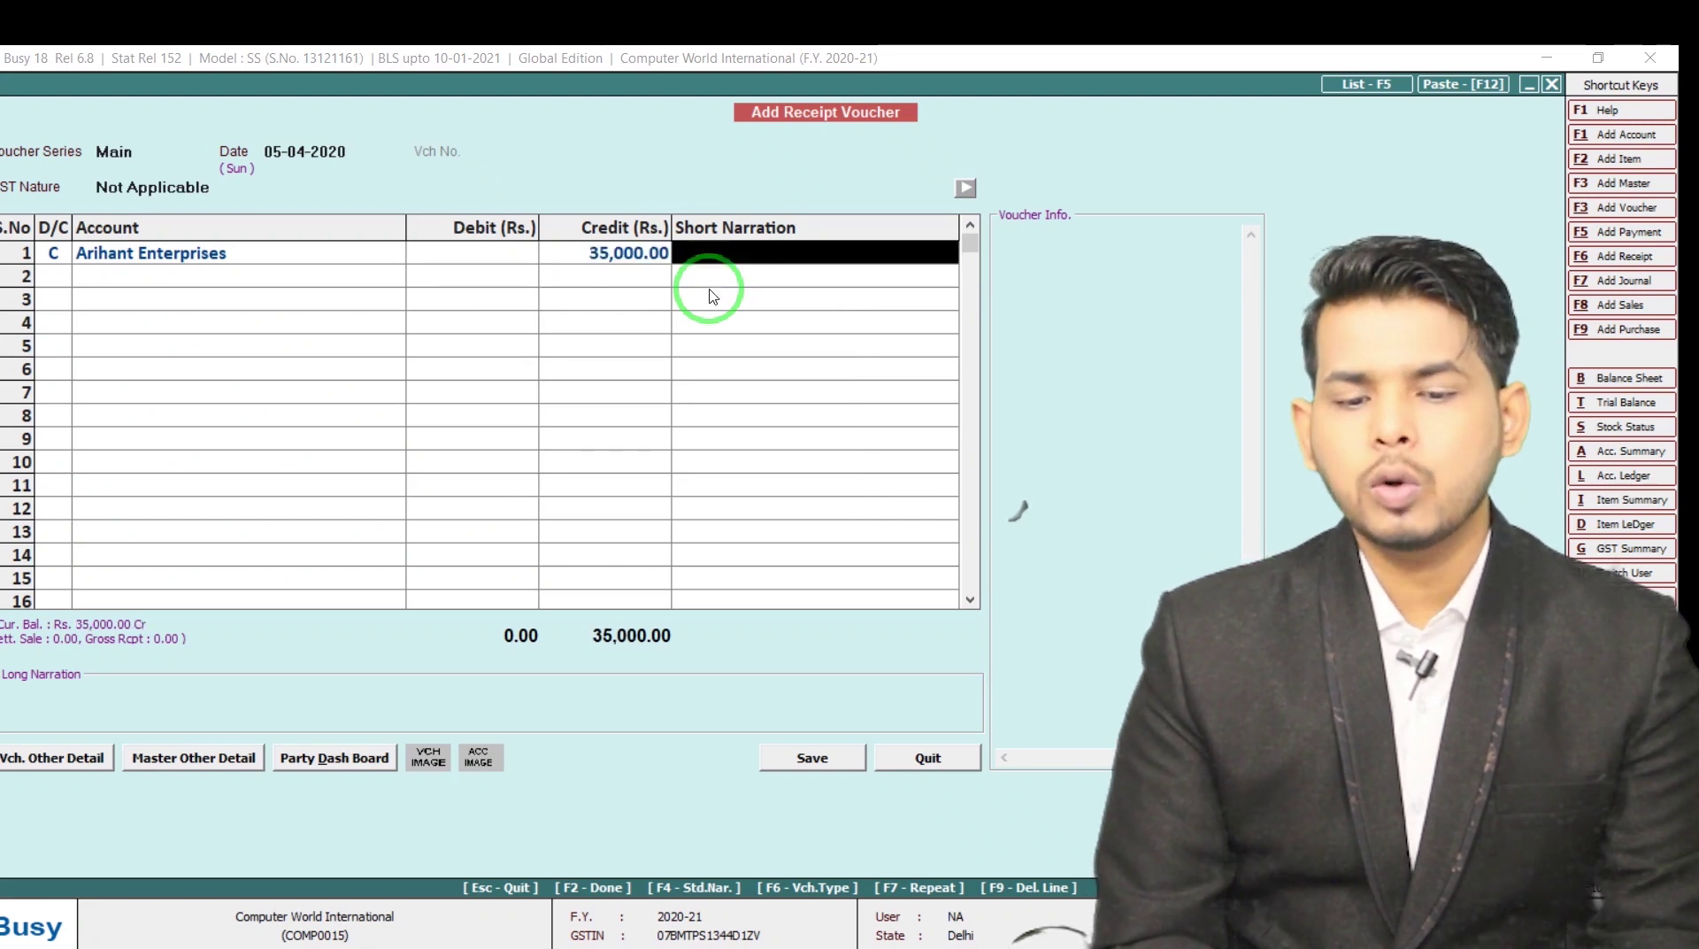
key(Return)
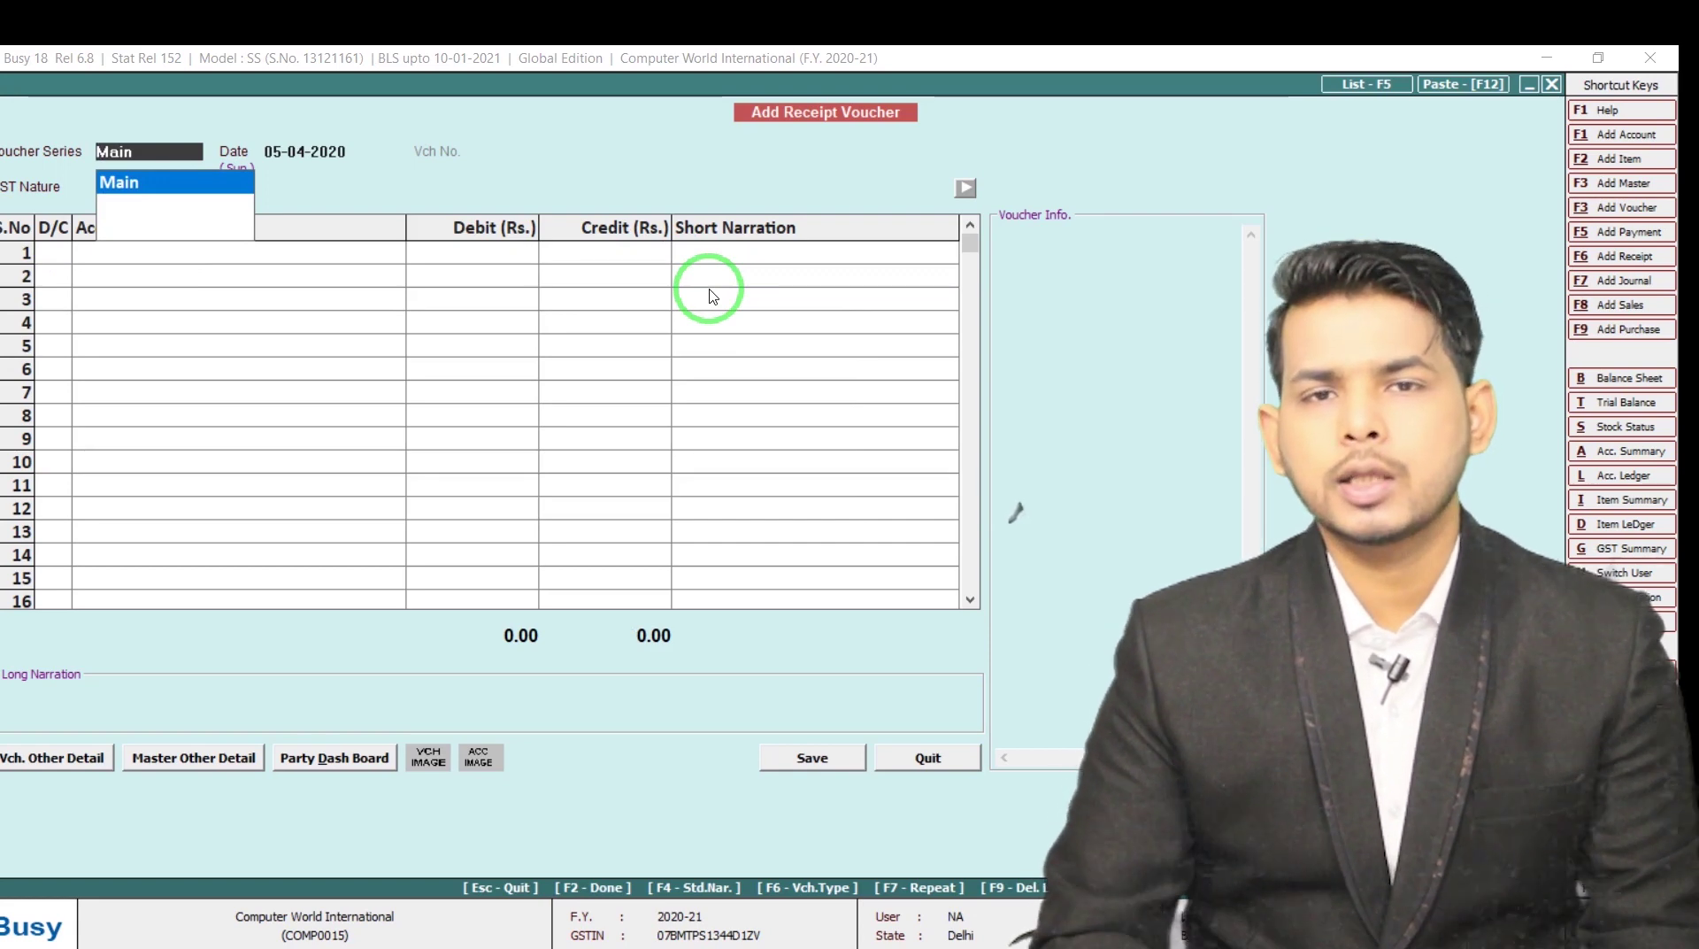
key(Escape)
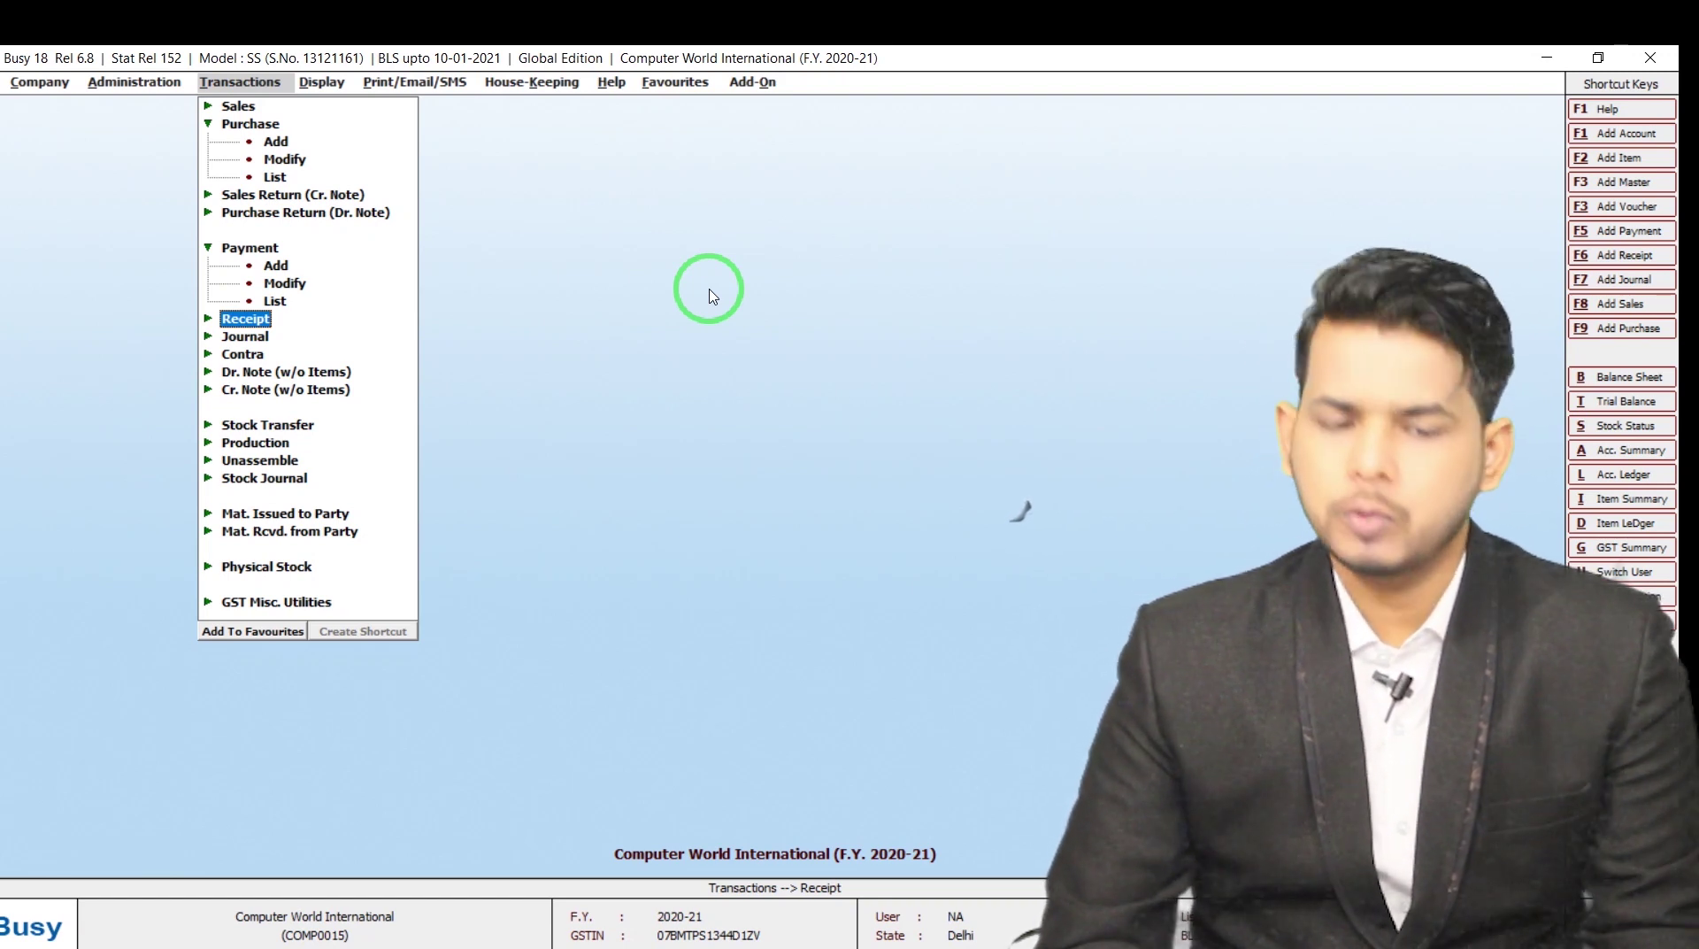
key(alt+Tab)
scroll(710, 289, down, 3)
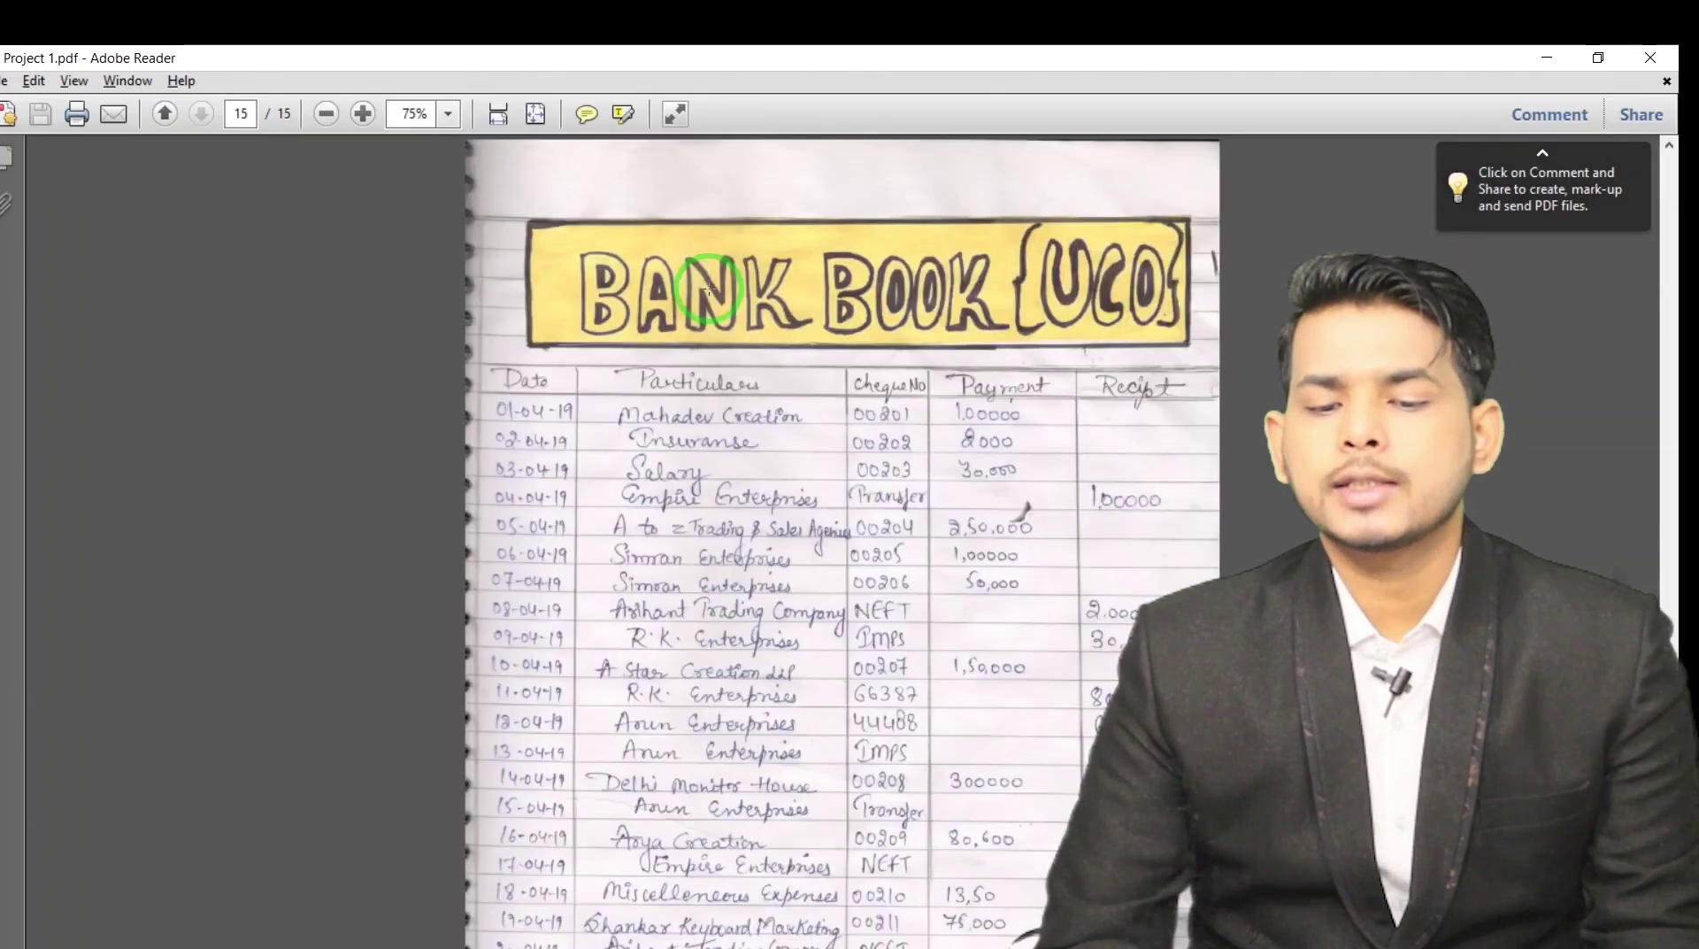
scroll(710, 289, down, 1)
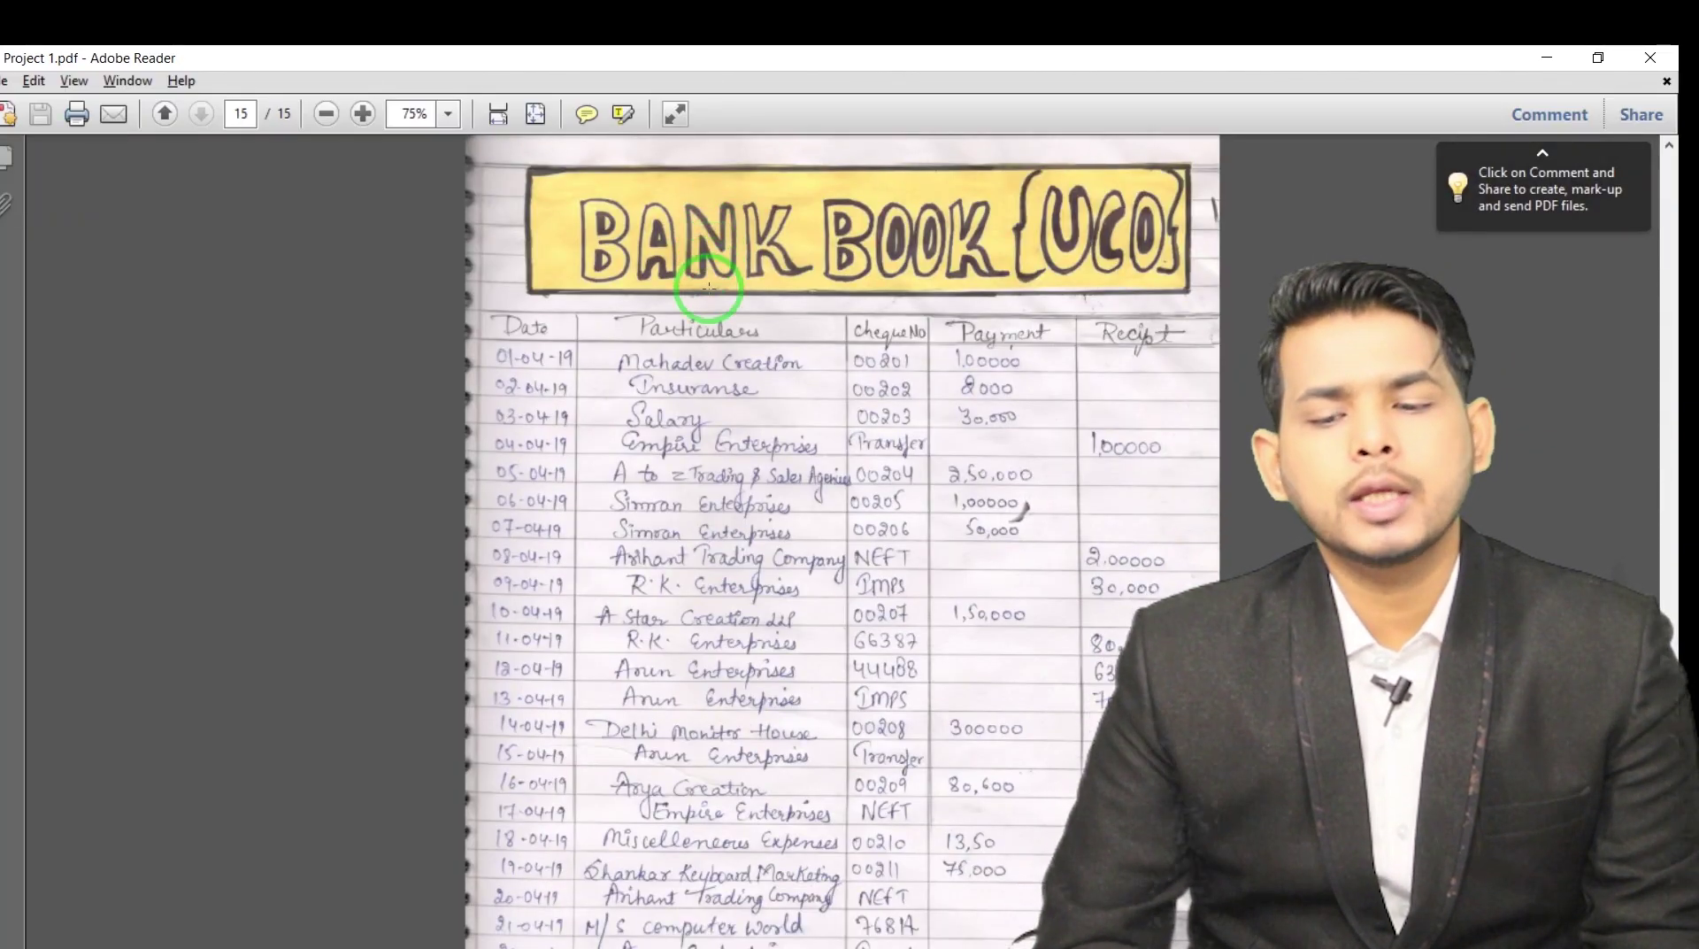
scroll(710, 288, down, 1)
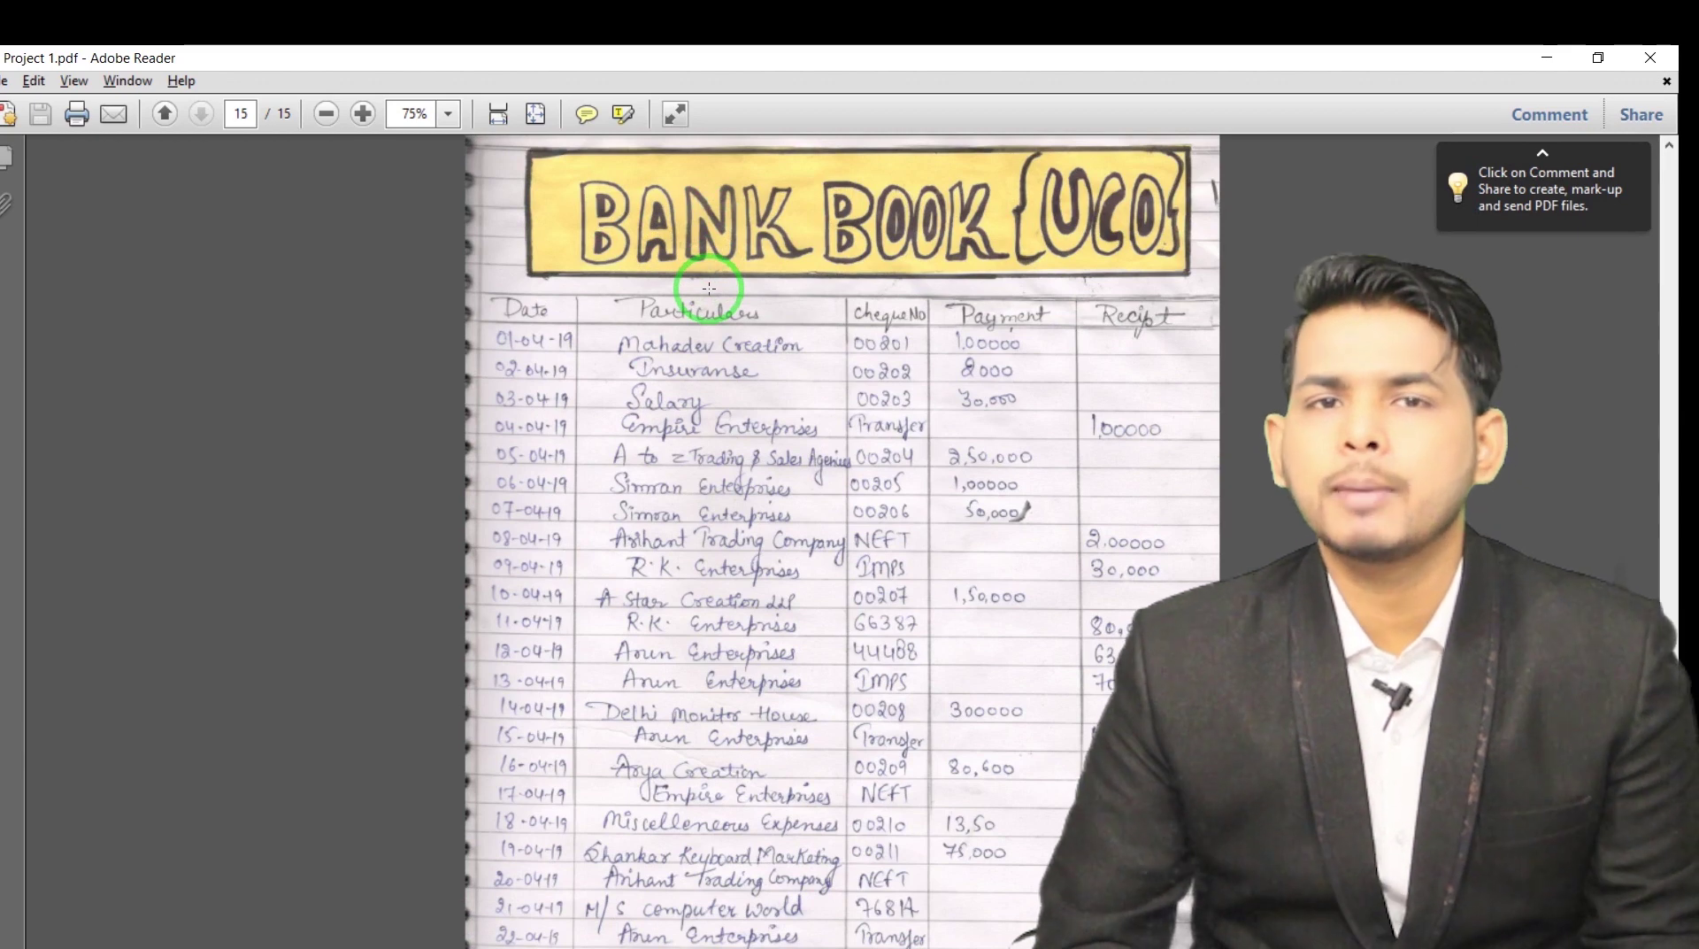
scroll(710, 288, down, 3)
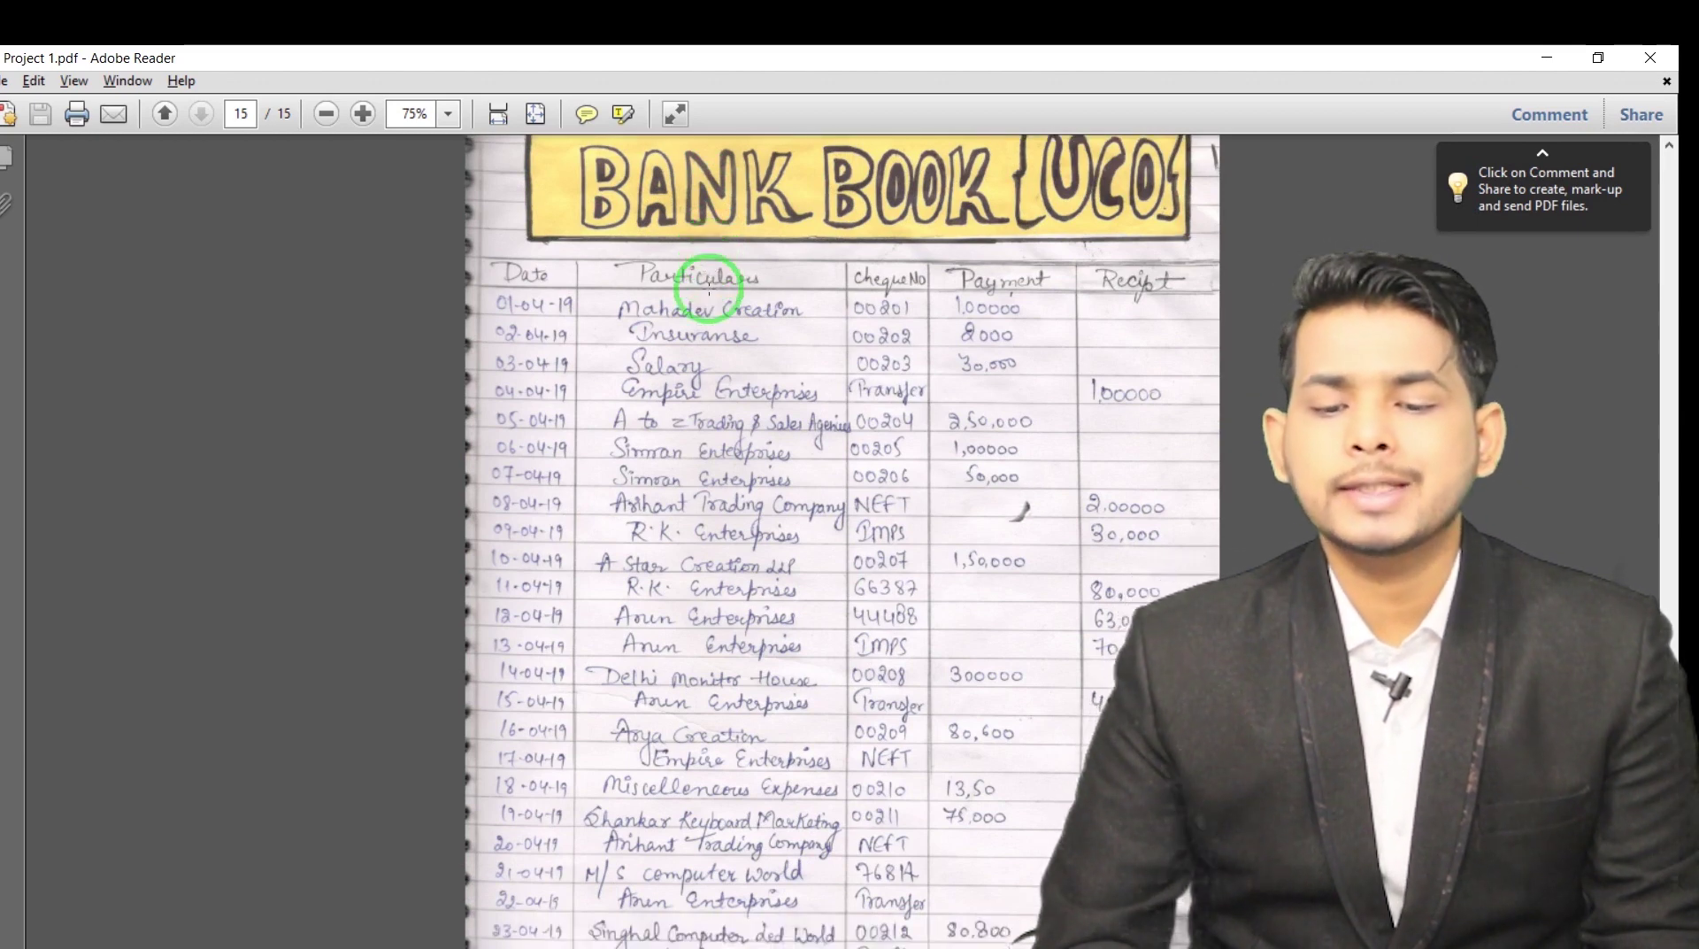
key(alt+Tab)
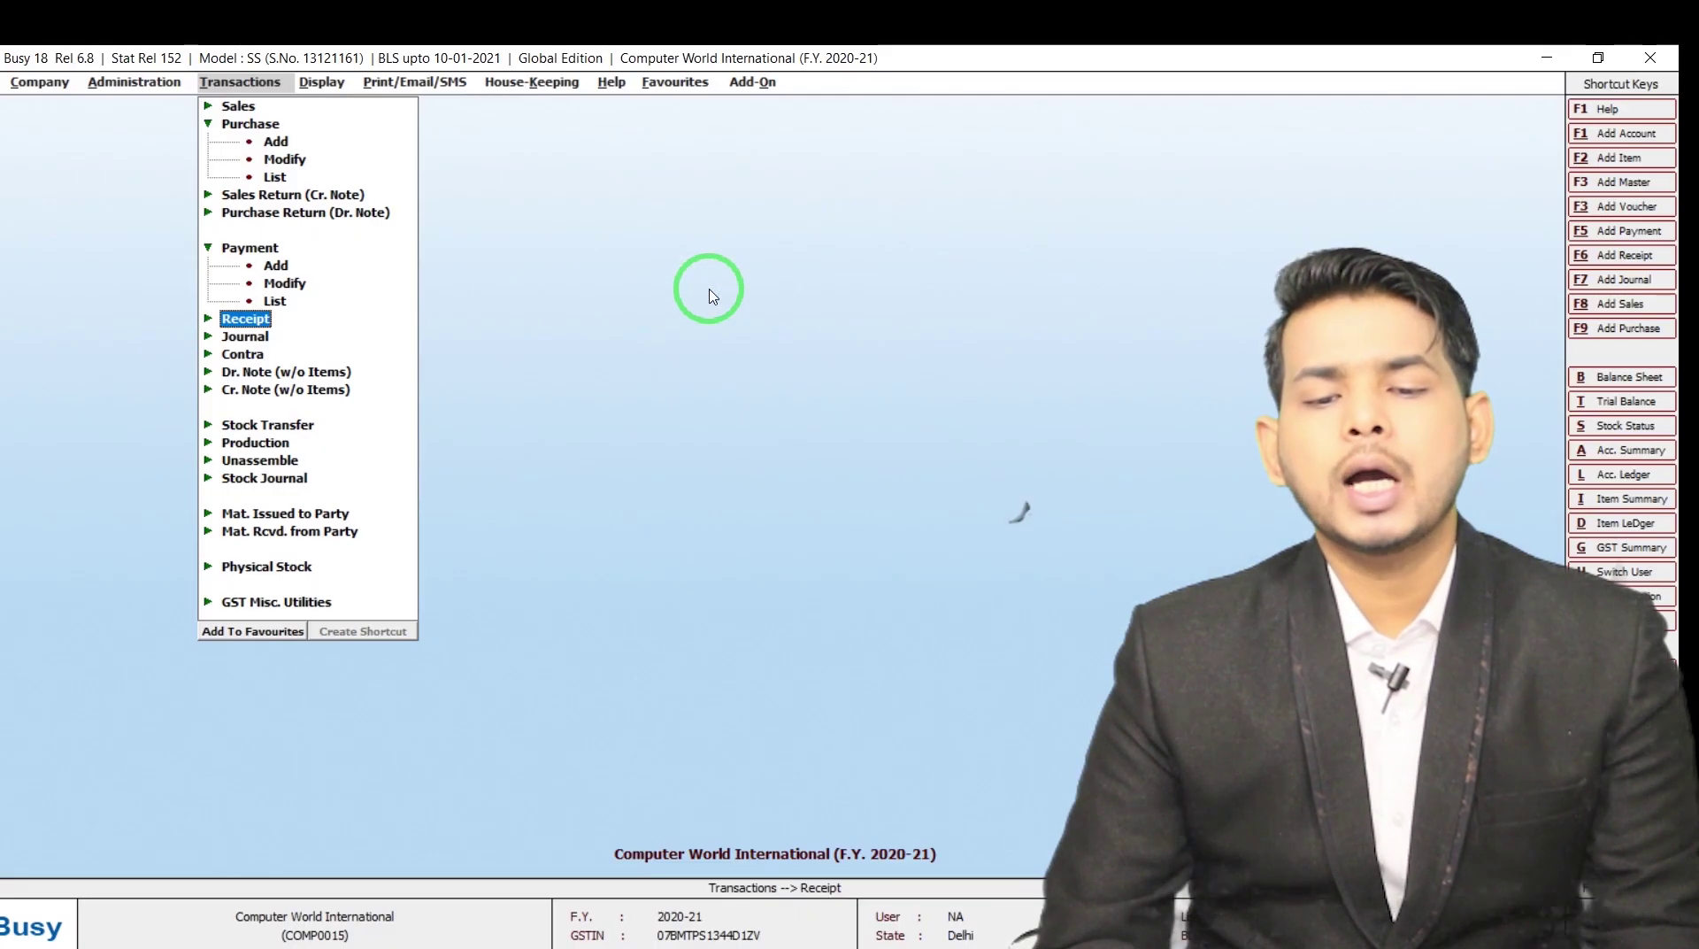
key(Up)
key(Up)
key(Up)
key(Up)
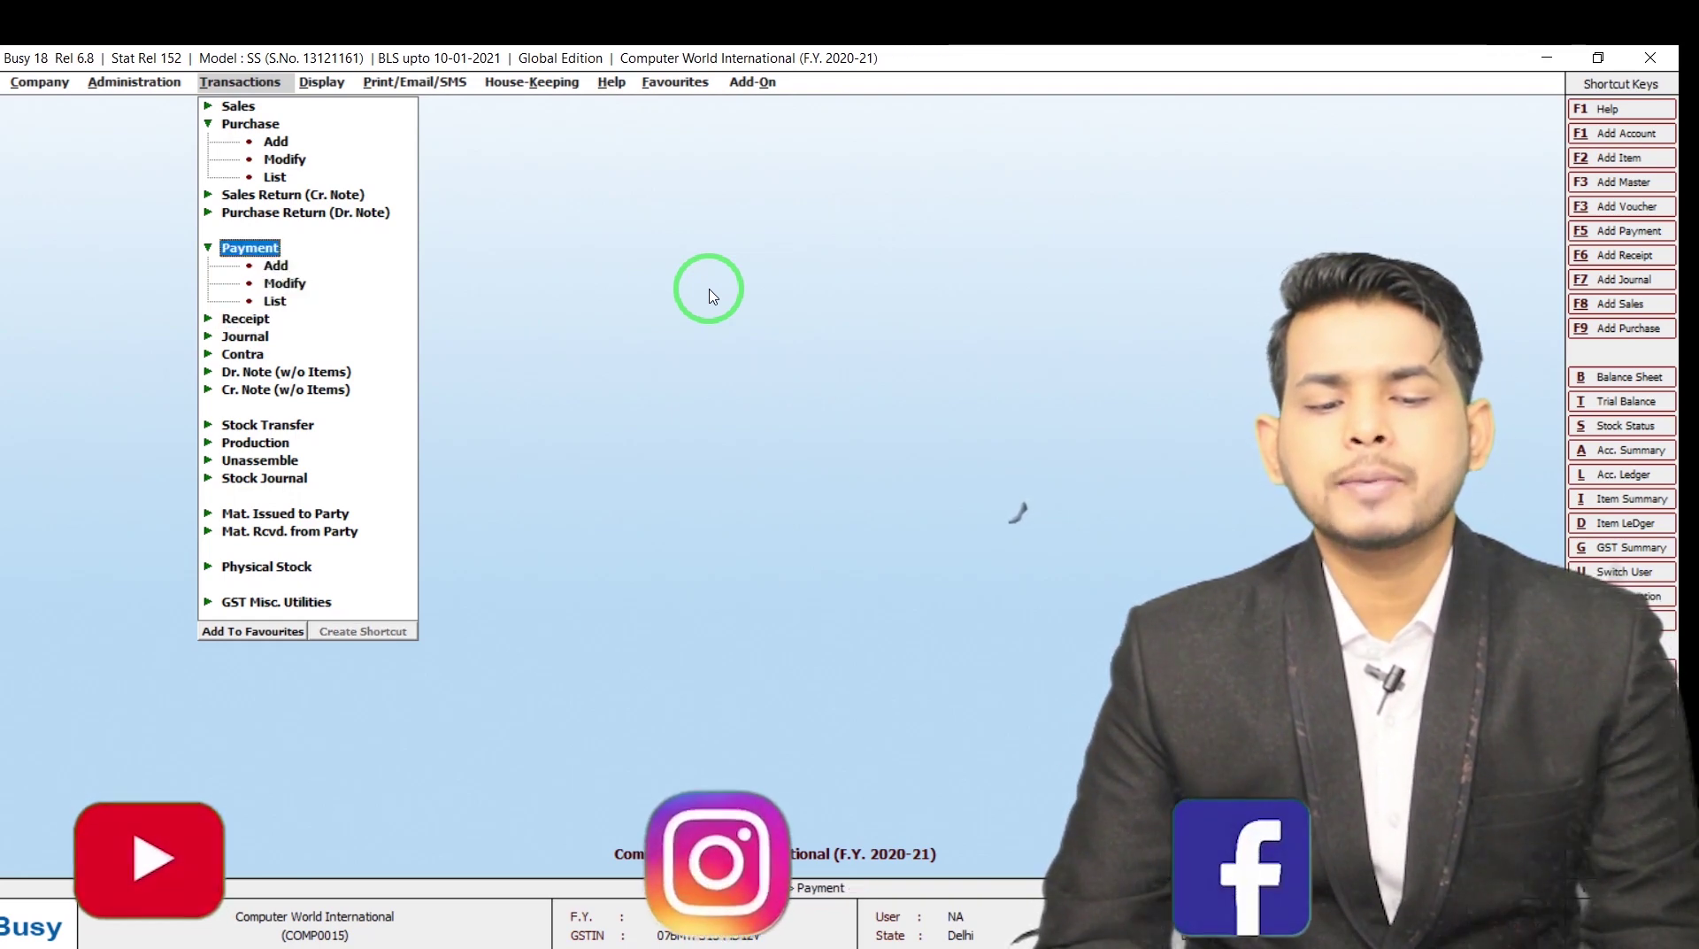
Open a new payment voucher to check its series list, then close it
key(Down)
key(Return)
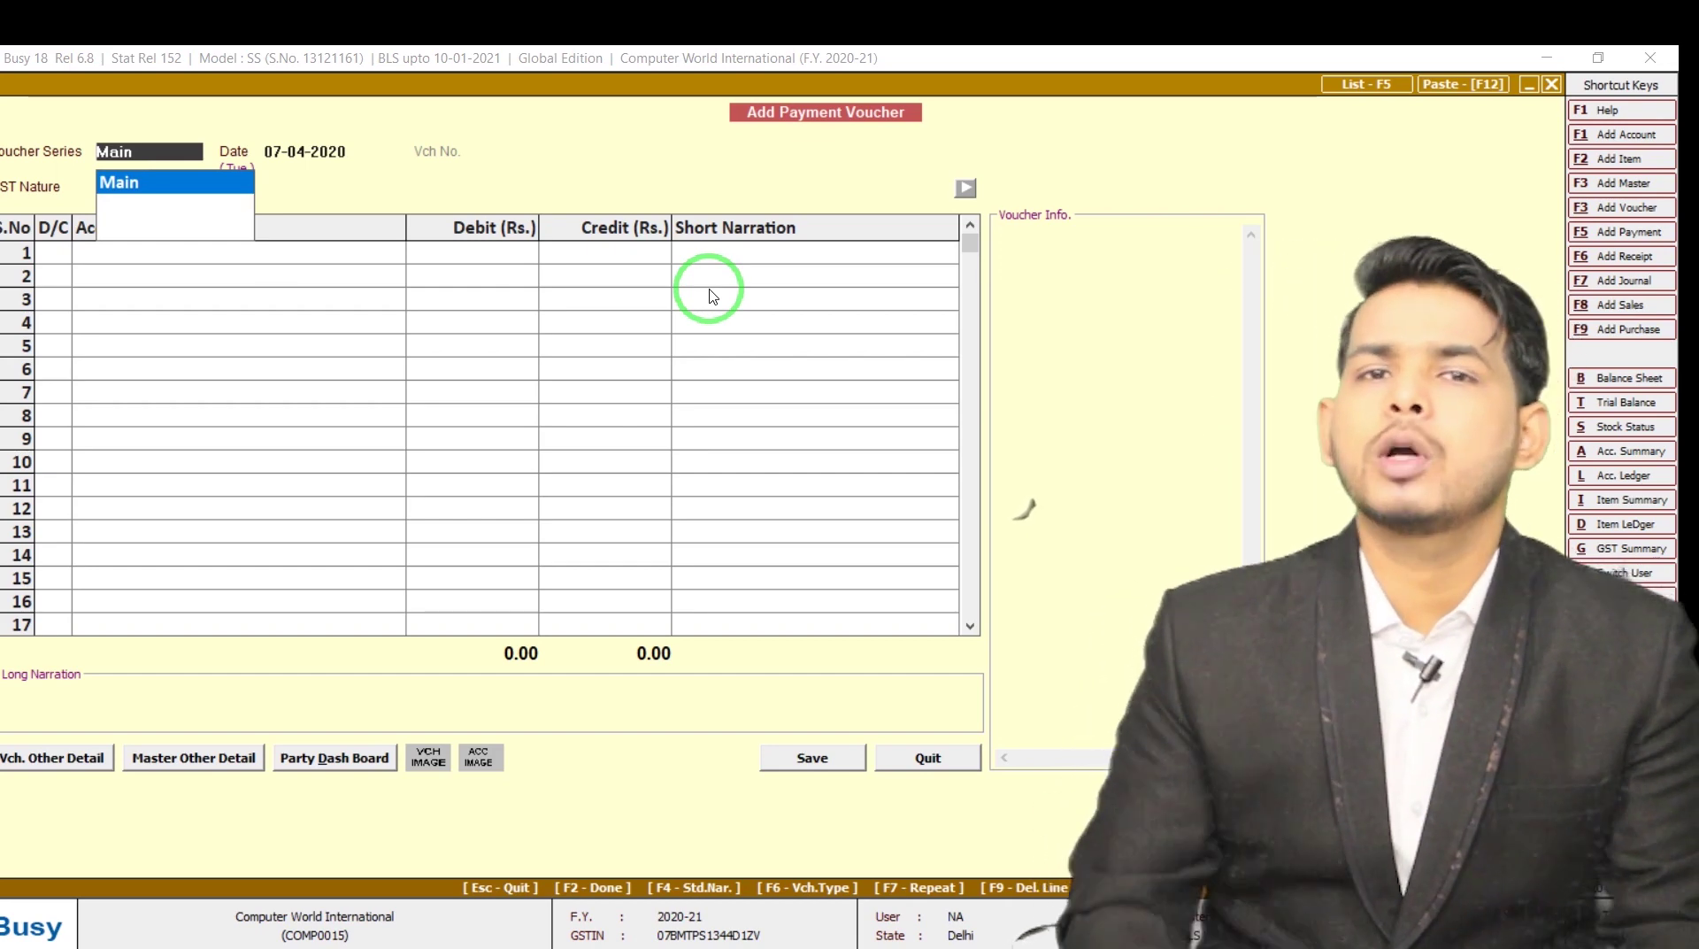
key(Escape)
key(Escape)
Add a BANK voucher series for Payment vouchers in Voucher Series Configuration
key(Left)
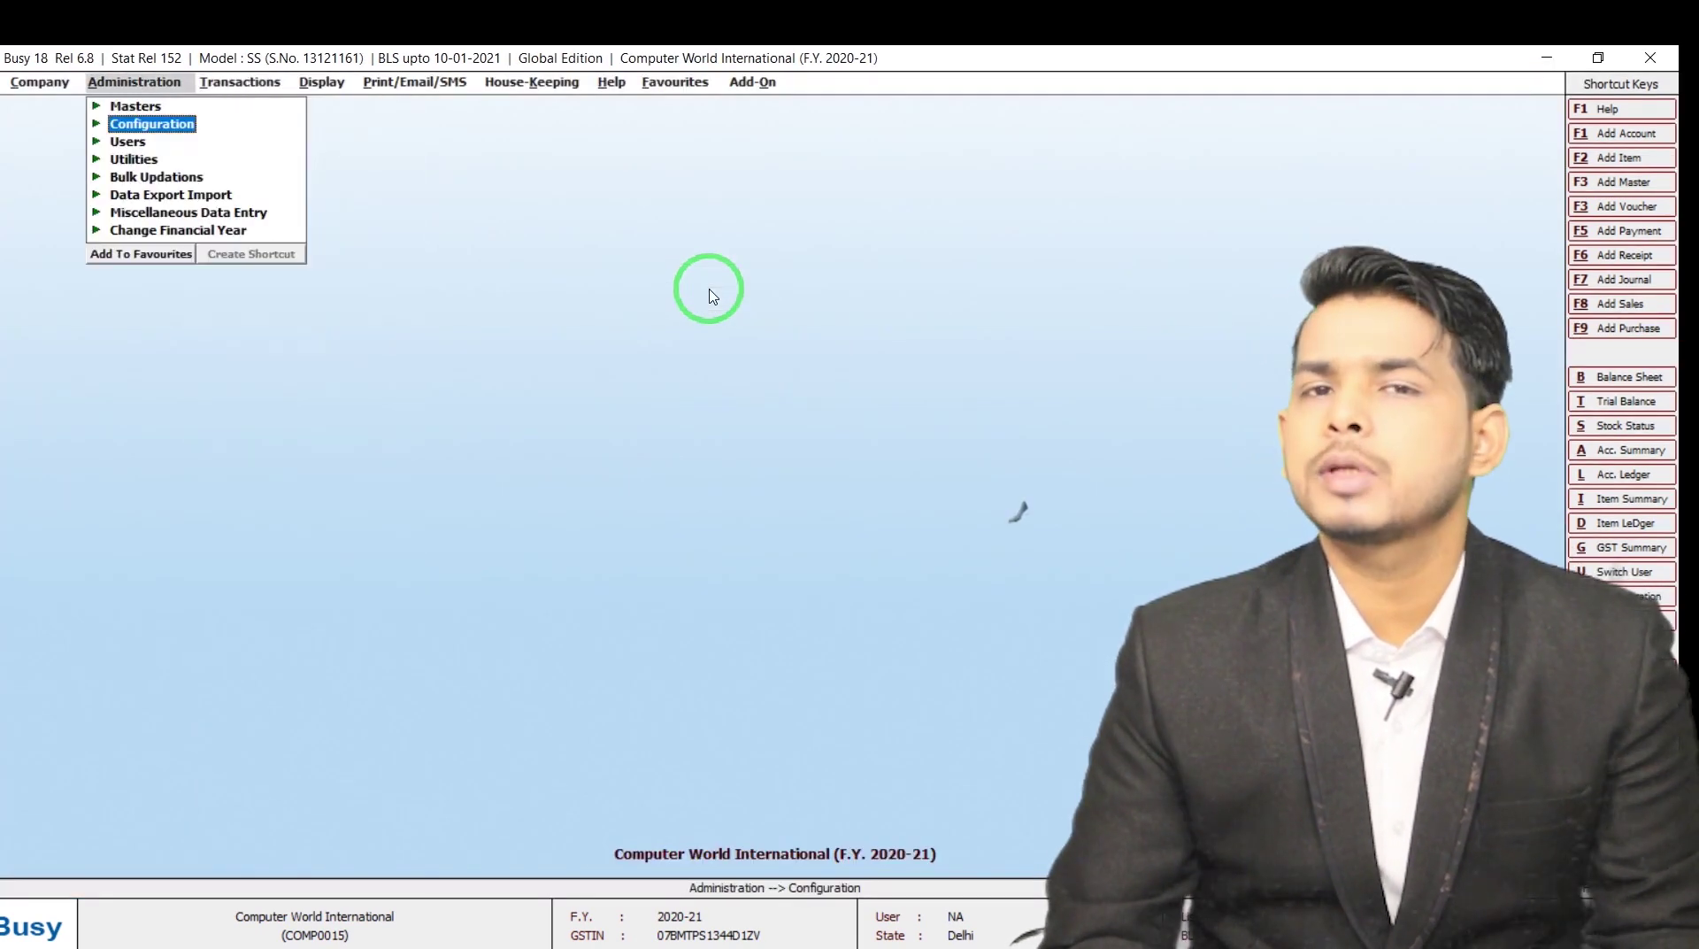
key(Return)
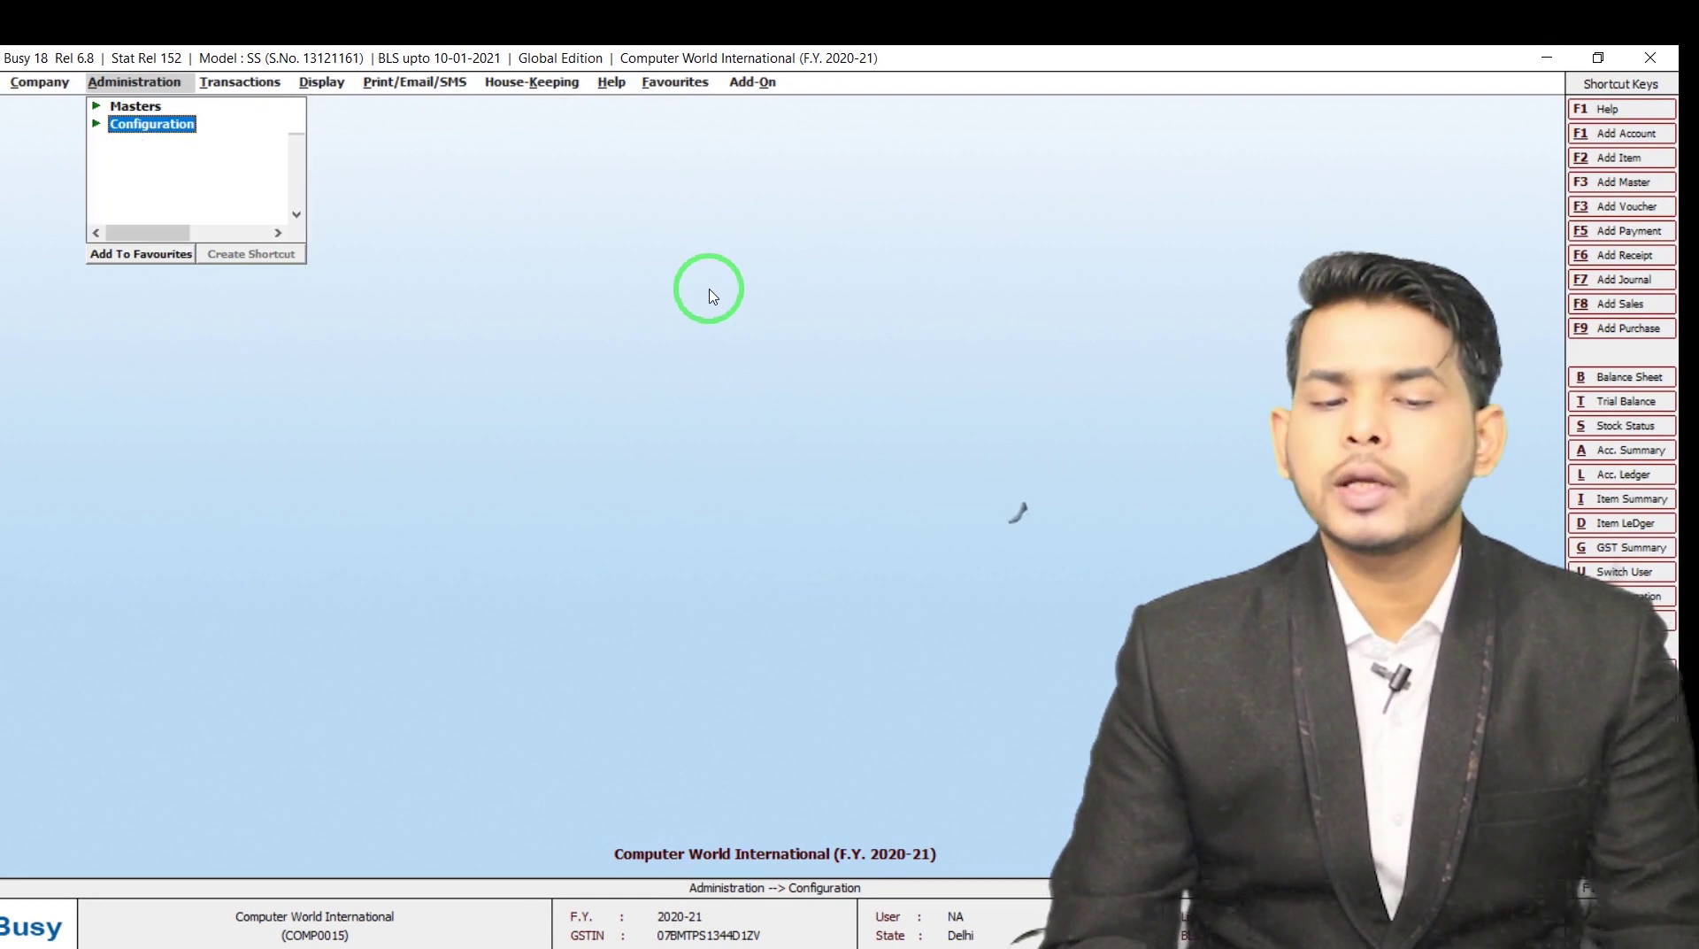
key(Down)
key(Return)
key(Down)
key(Down)
key(Down)
key(Down)
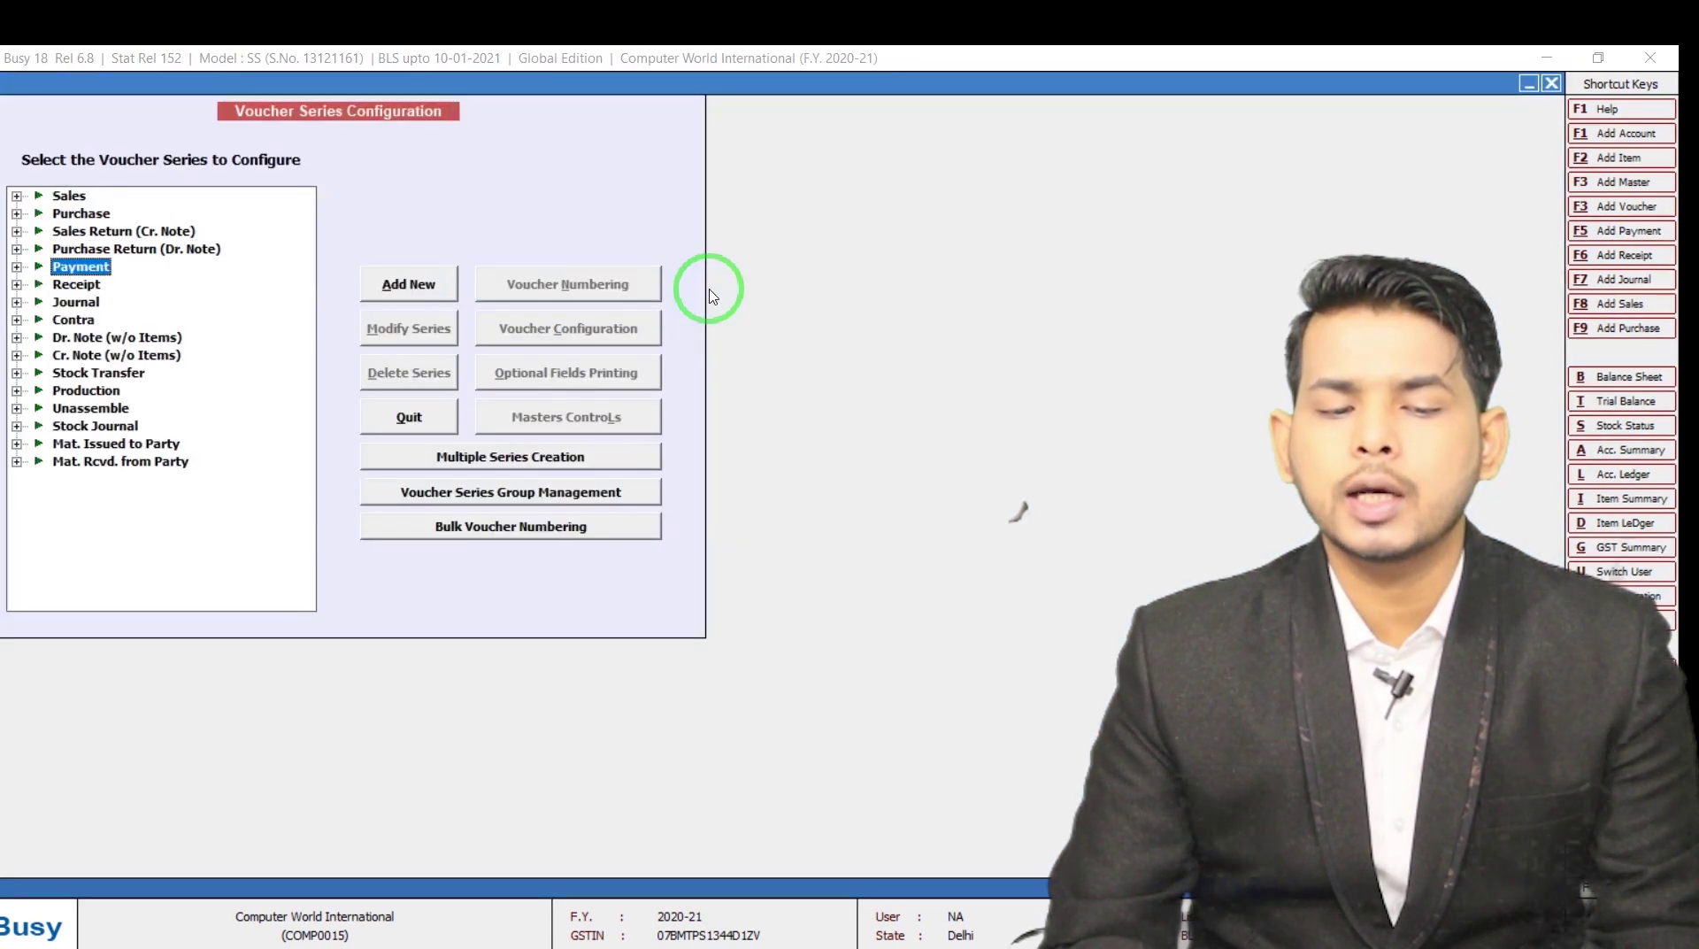
key(Tab)
key(Tab)
key(Tab)
key(Return)
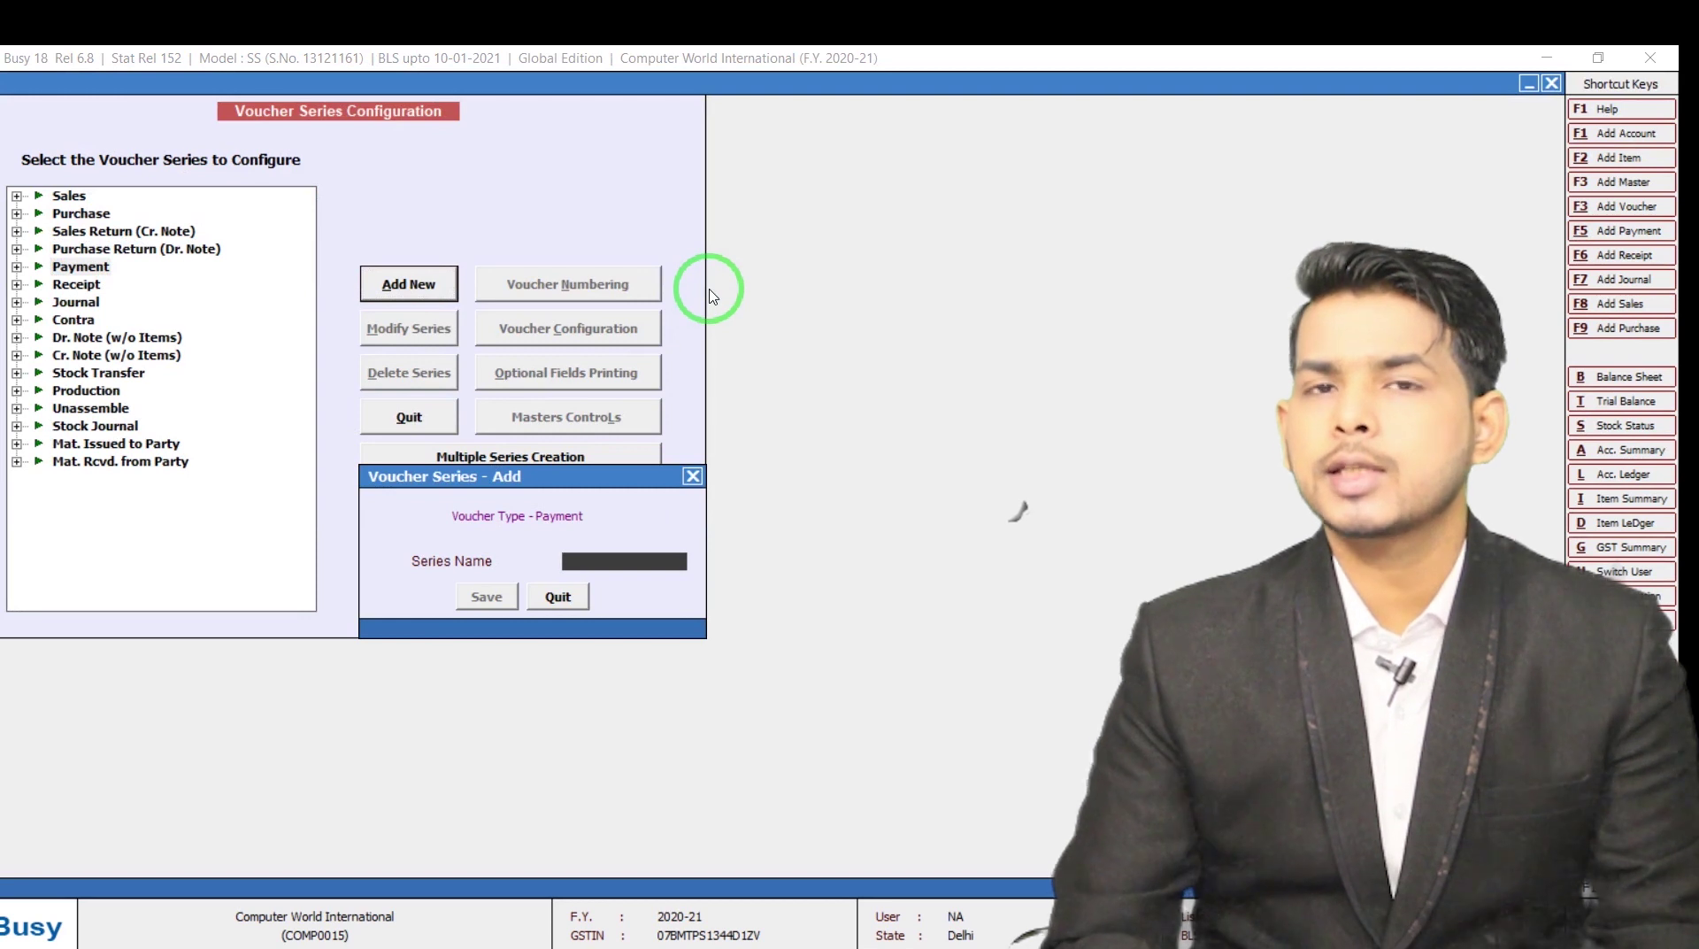
text(BANK)
key(Return)
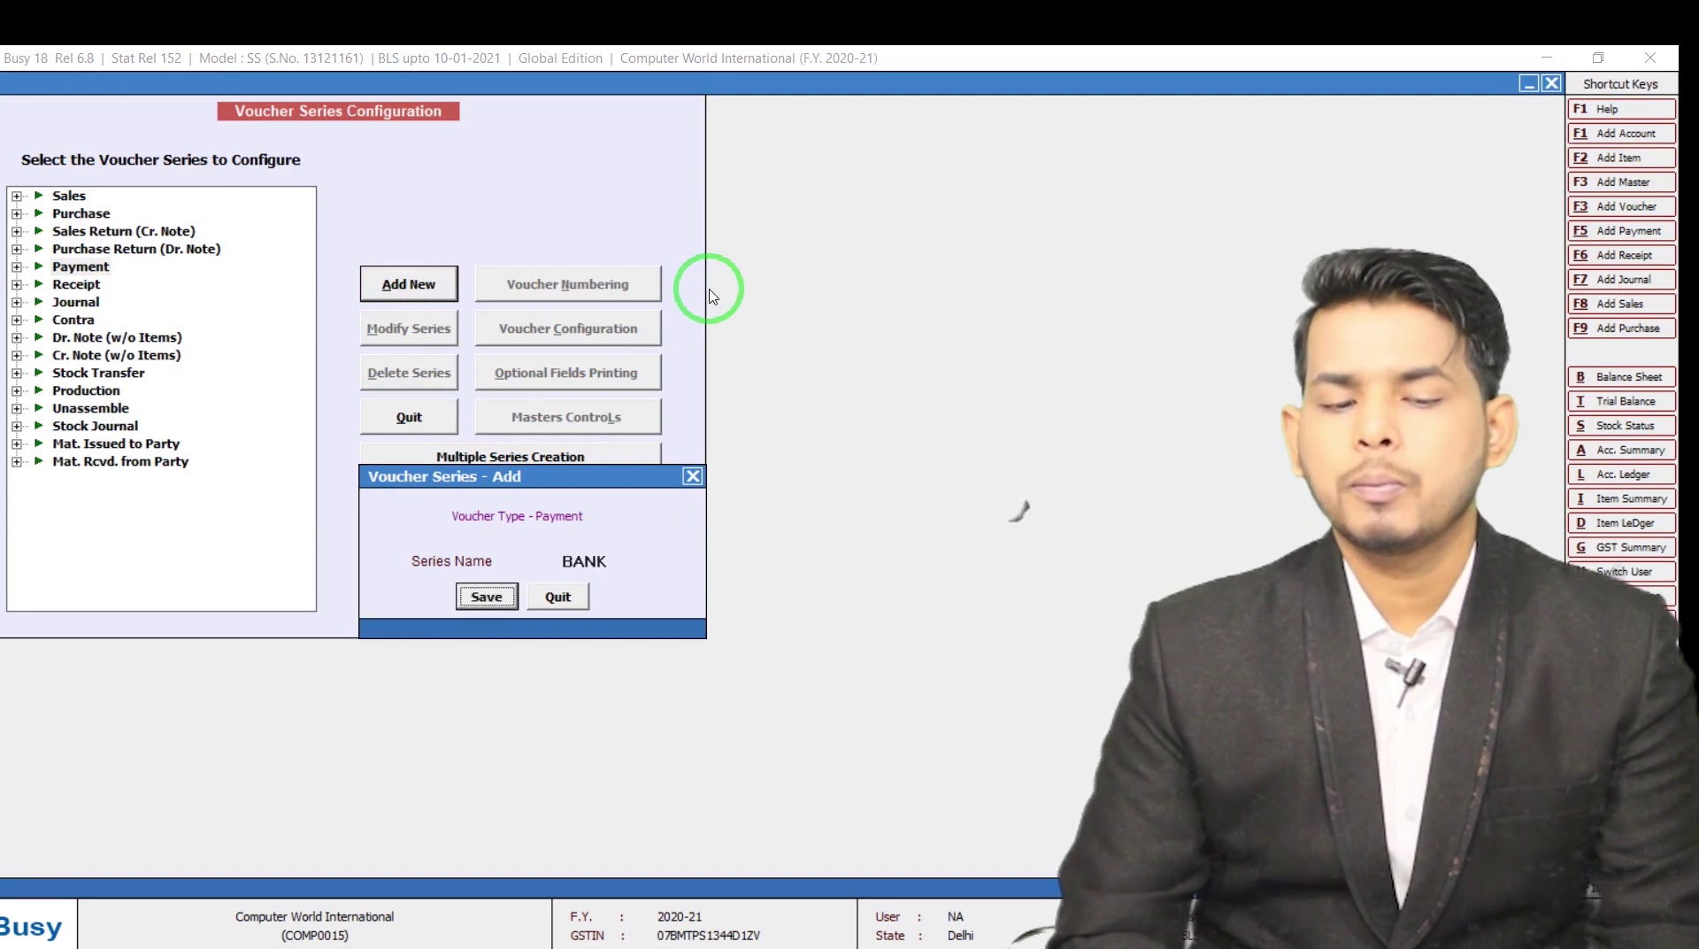
key(Return)
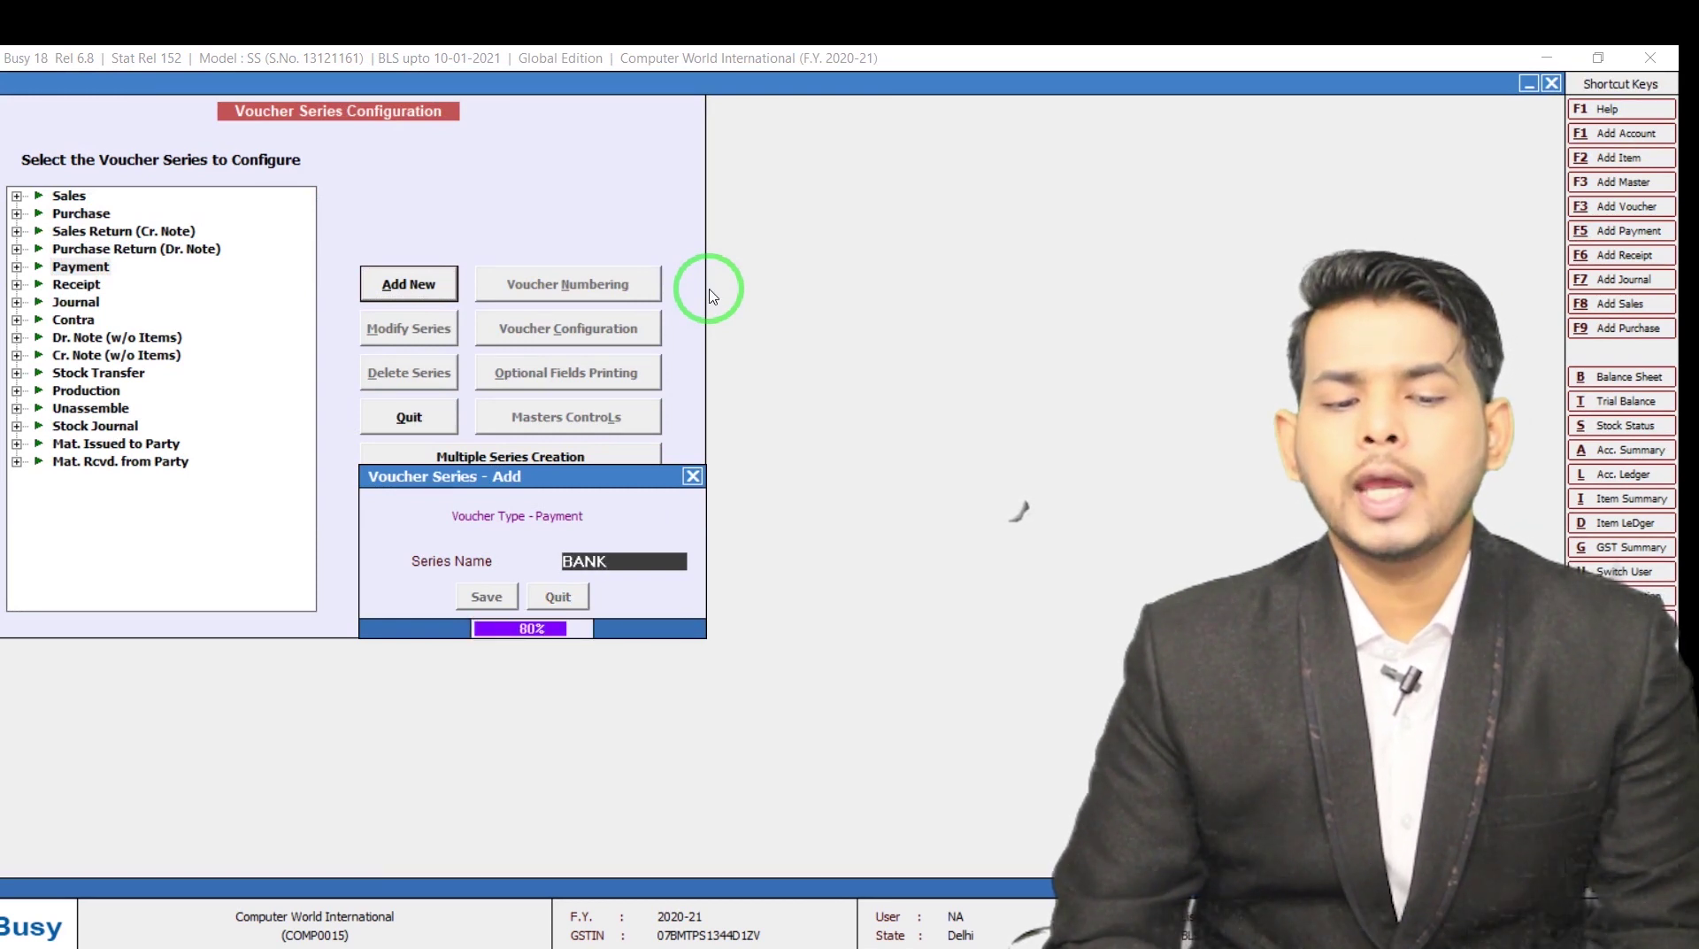
Add a BANK series for Receipt vouchers as well and close the configuration
key(Down)
key(Tab)
key(Tab)
key(Tab)
key(Tab)
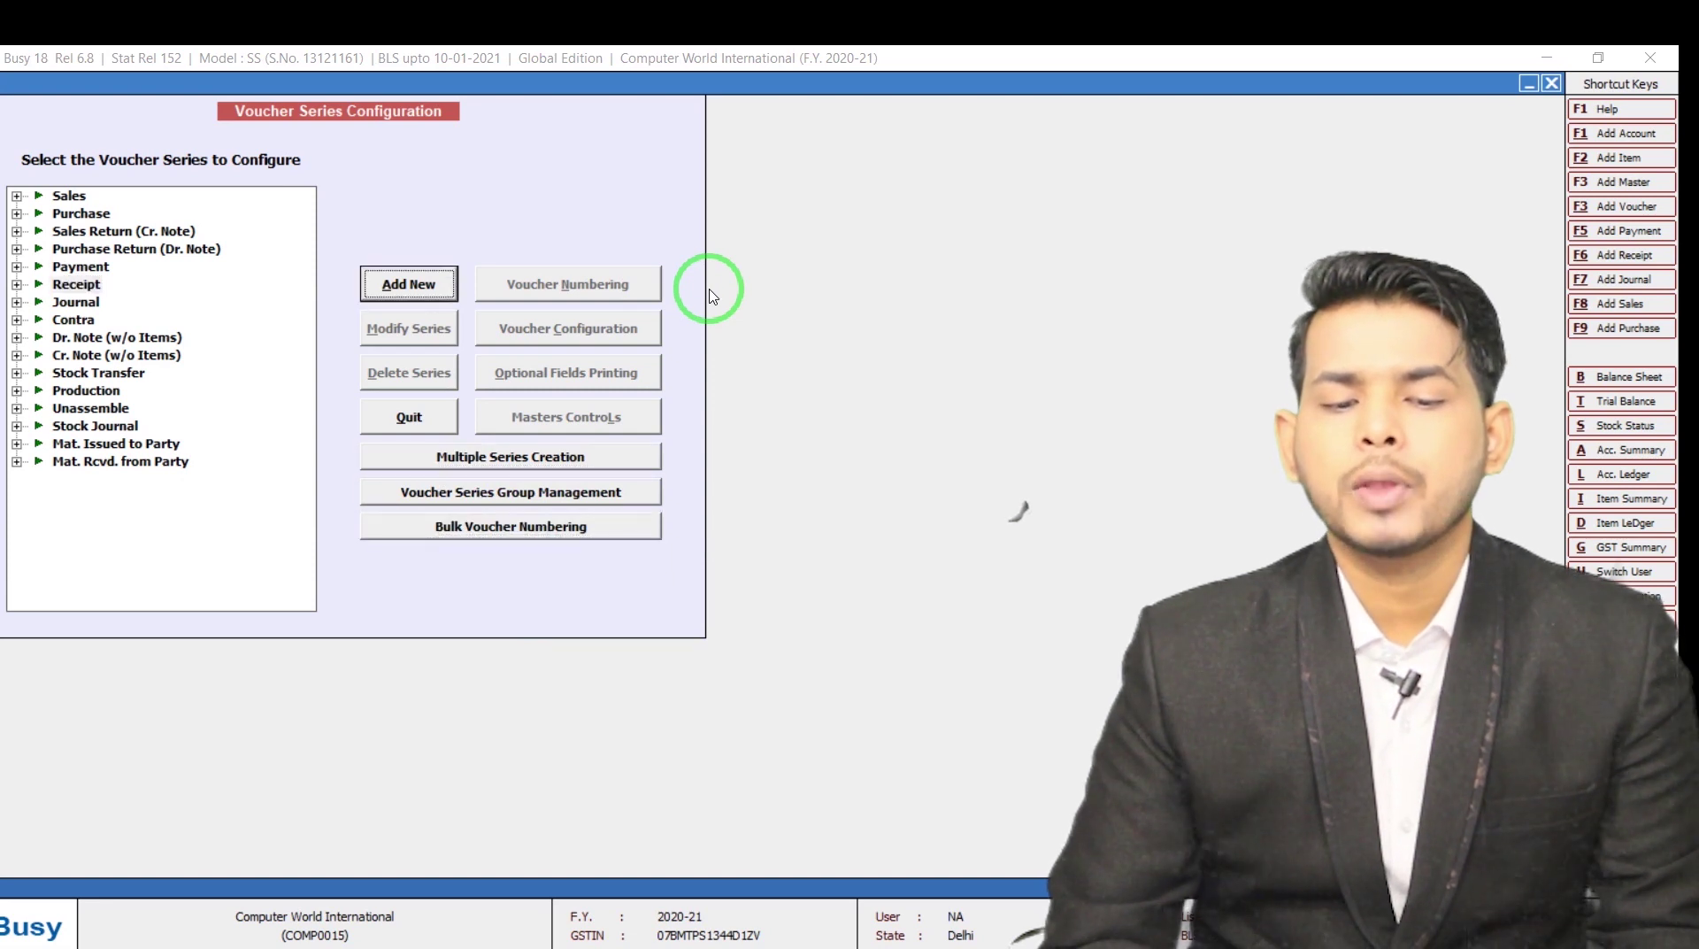
key(Return)
text(BANK)
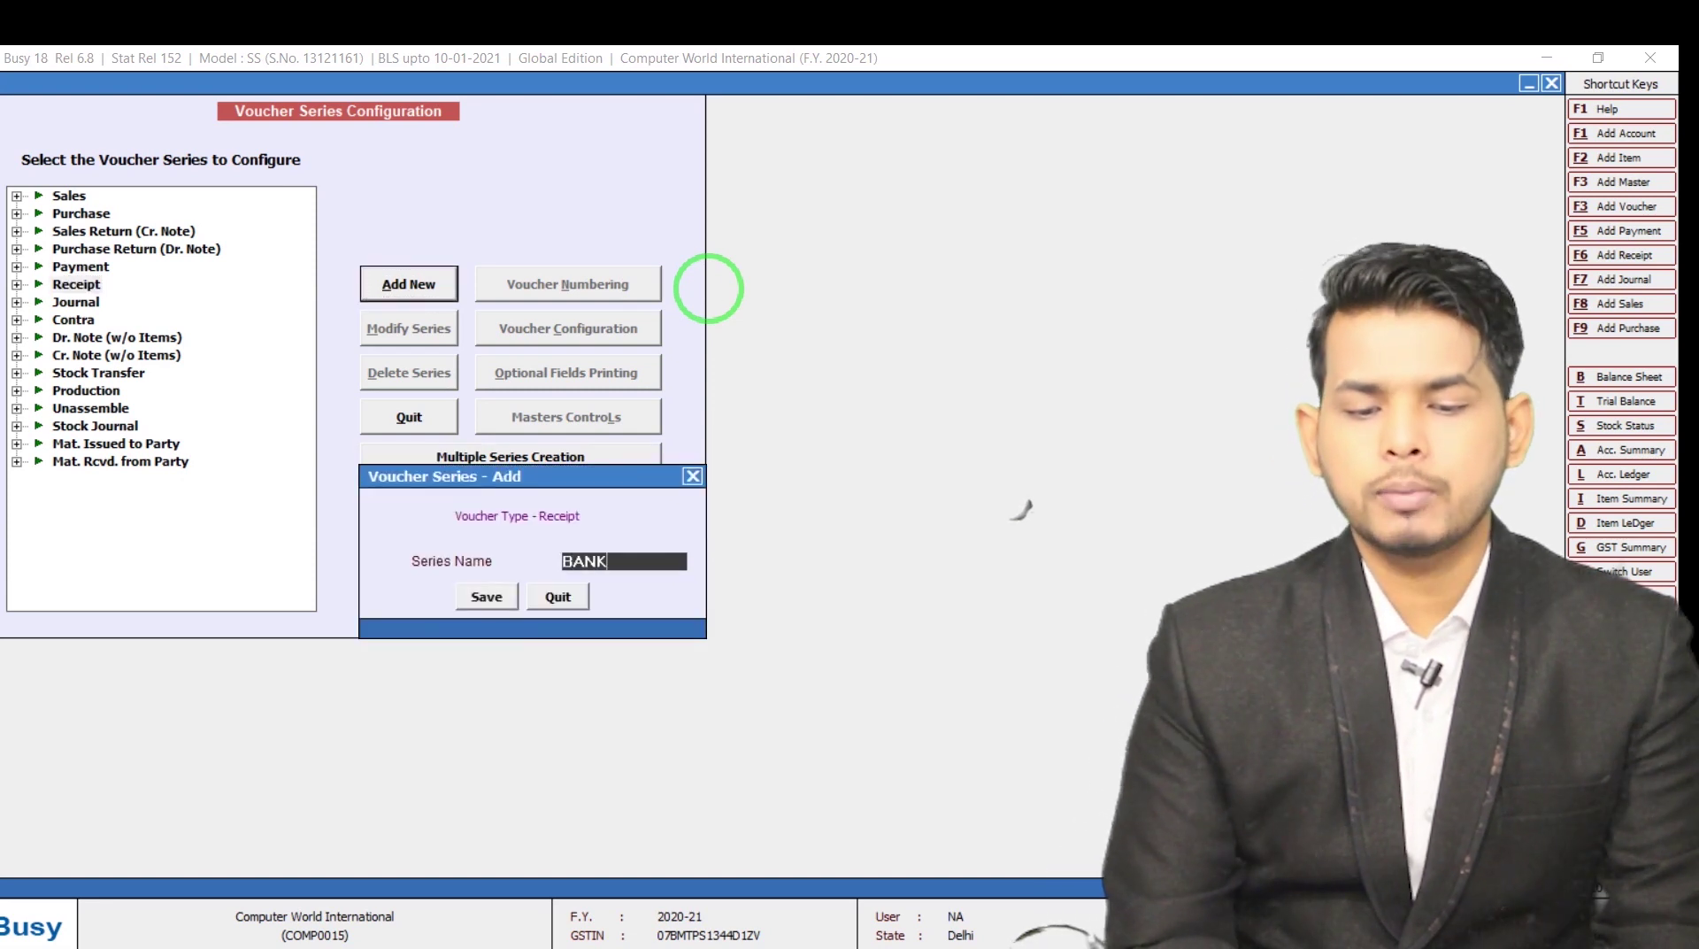
key(Return)
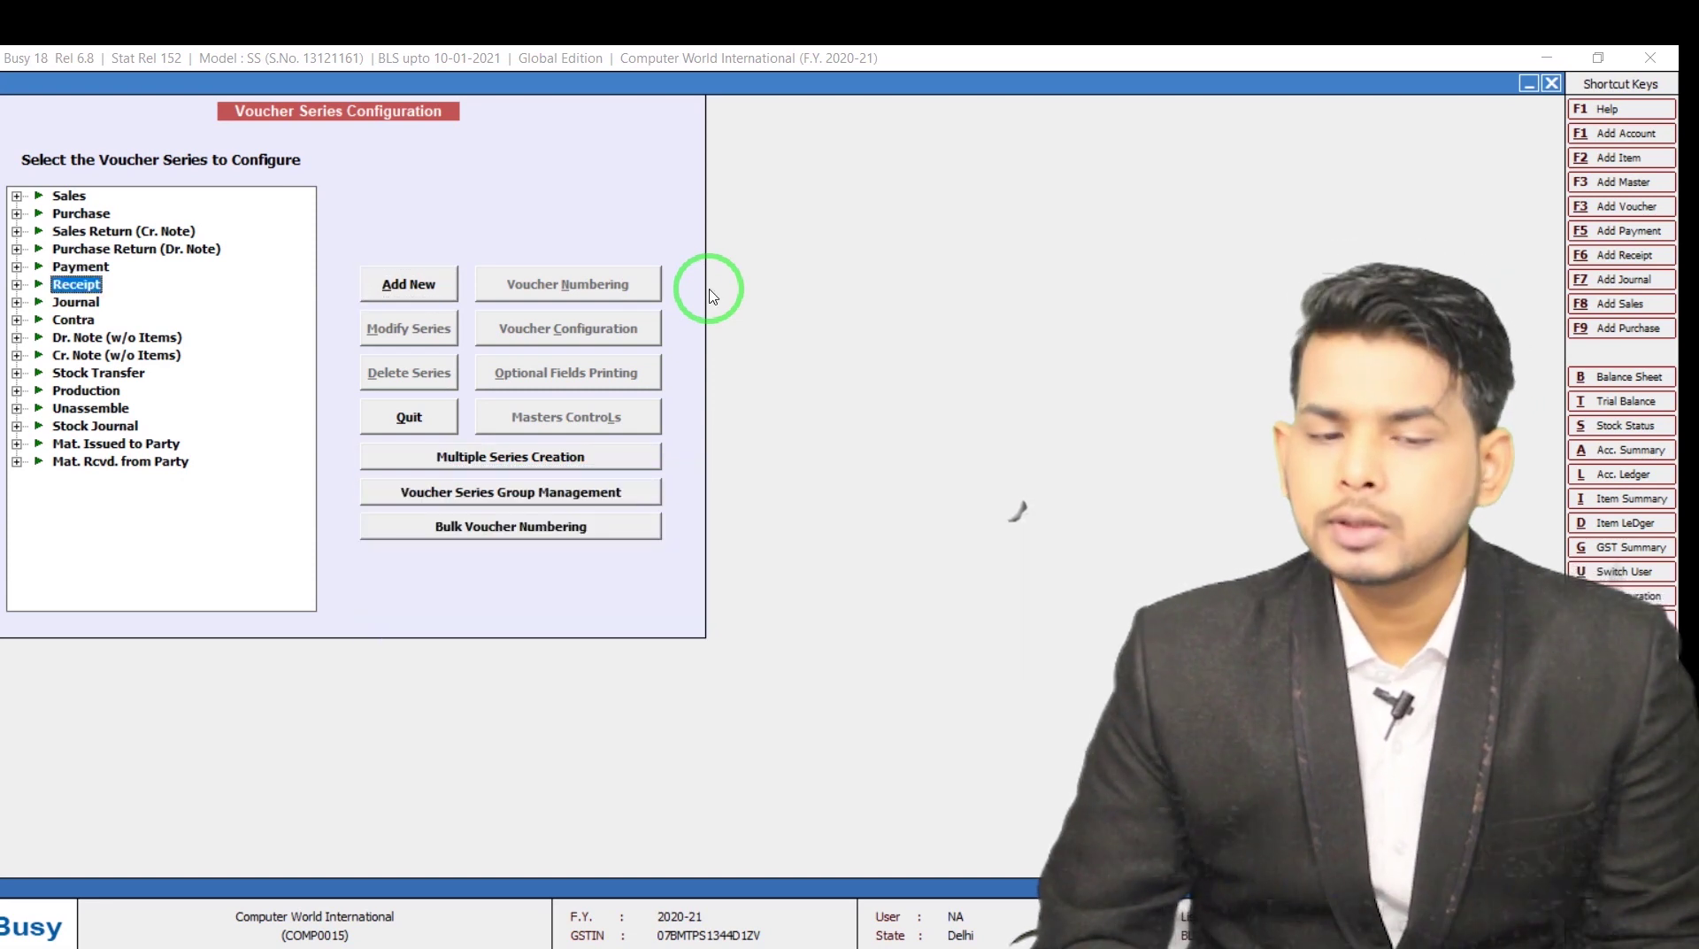
key(Escape)
key(Escape)
key(Right)
key(Return)
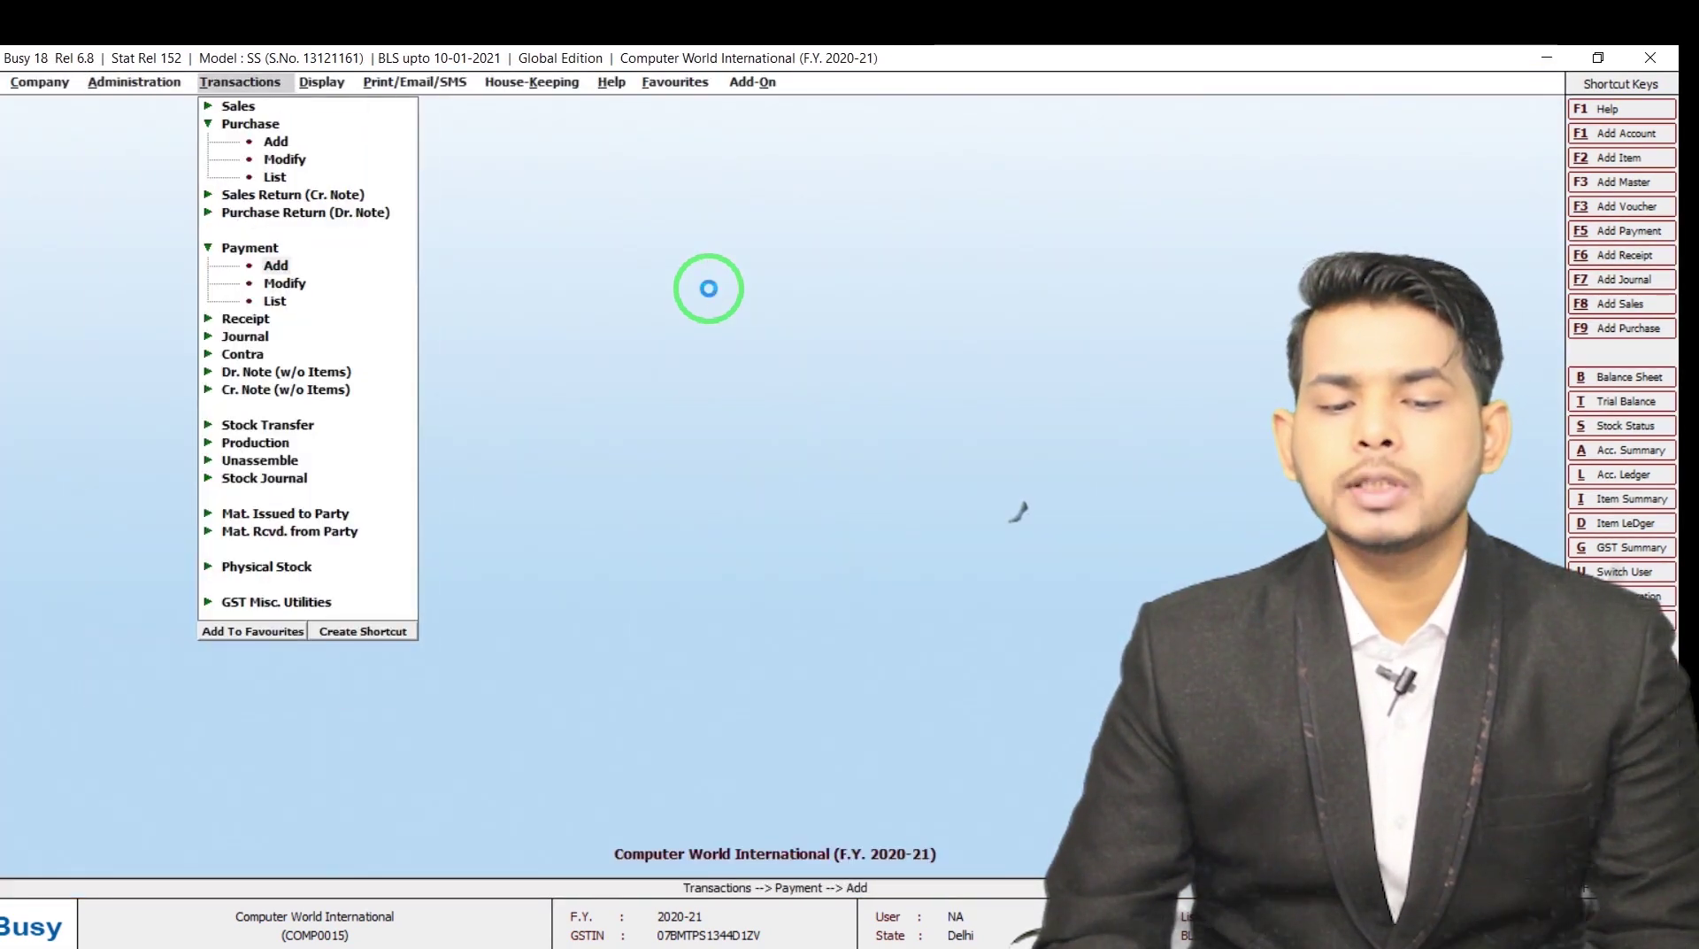
Choose BANK as the new payment voucher's series, then close the voucher unsaved
key(Up)
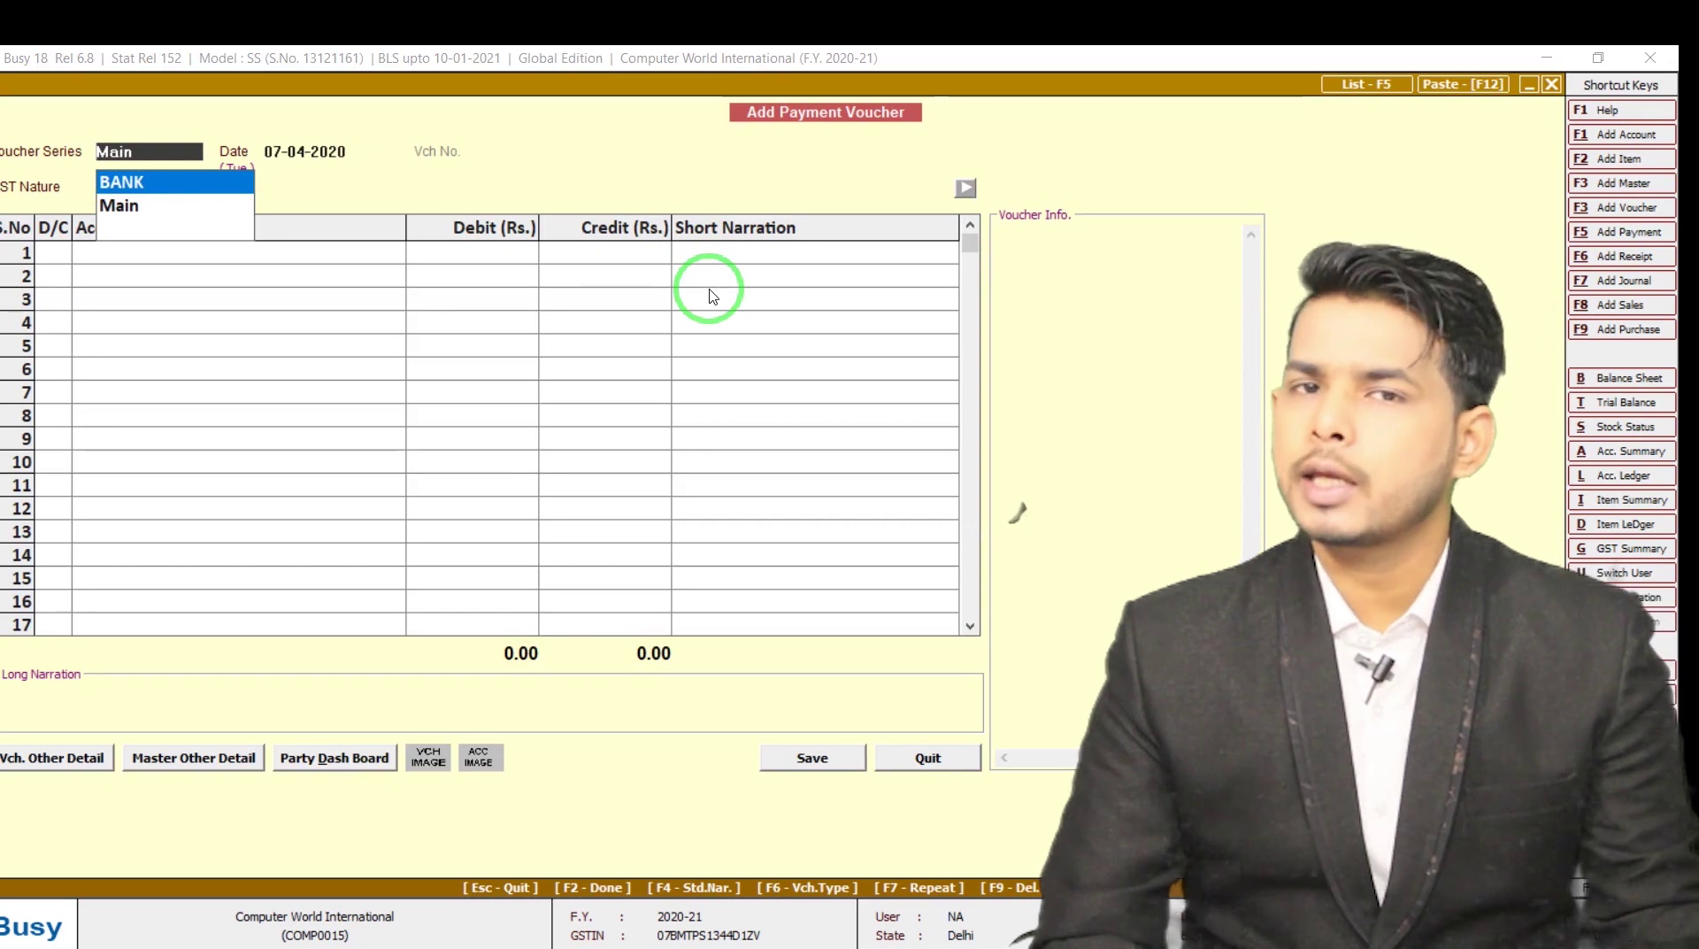
key(Return)
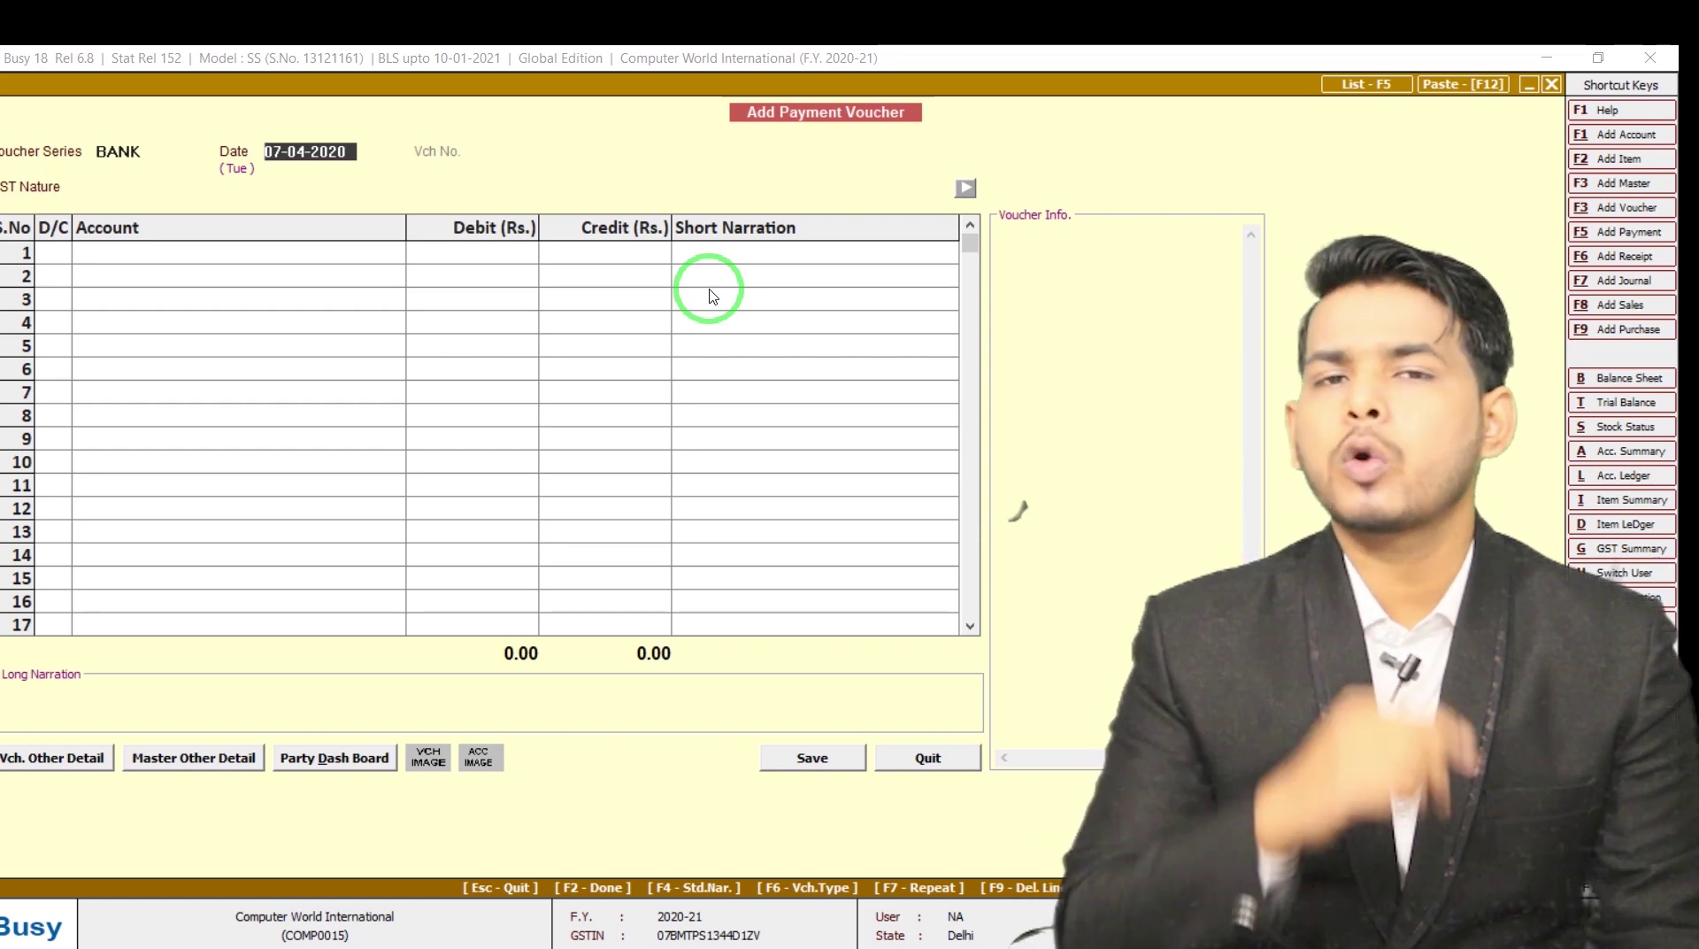
key(Escape)
key(Left)
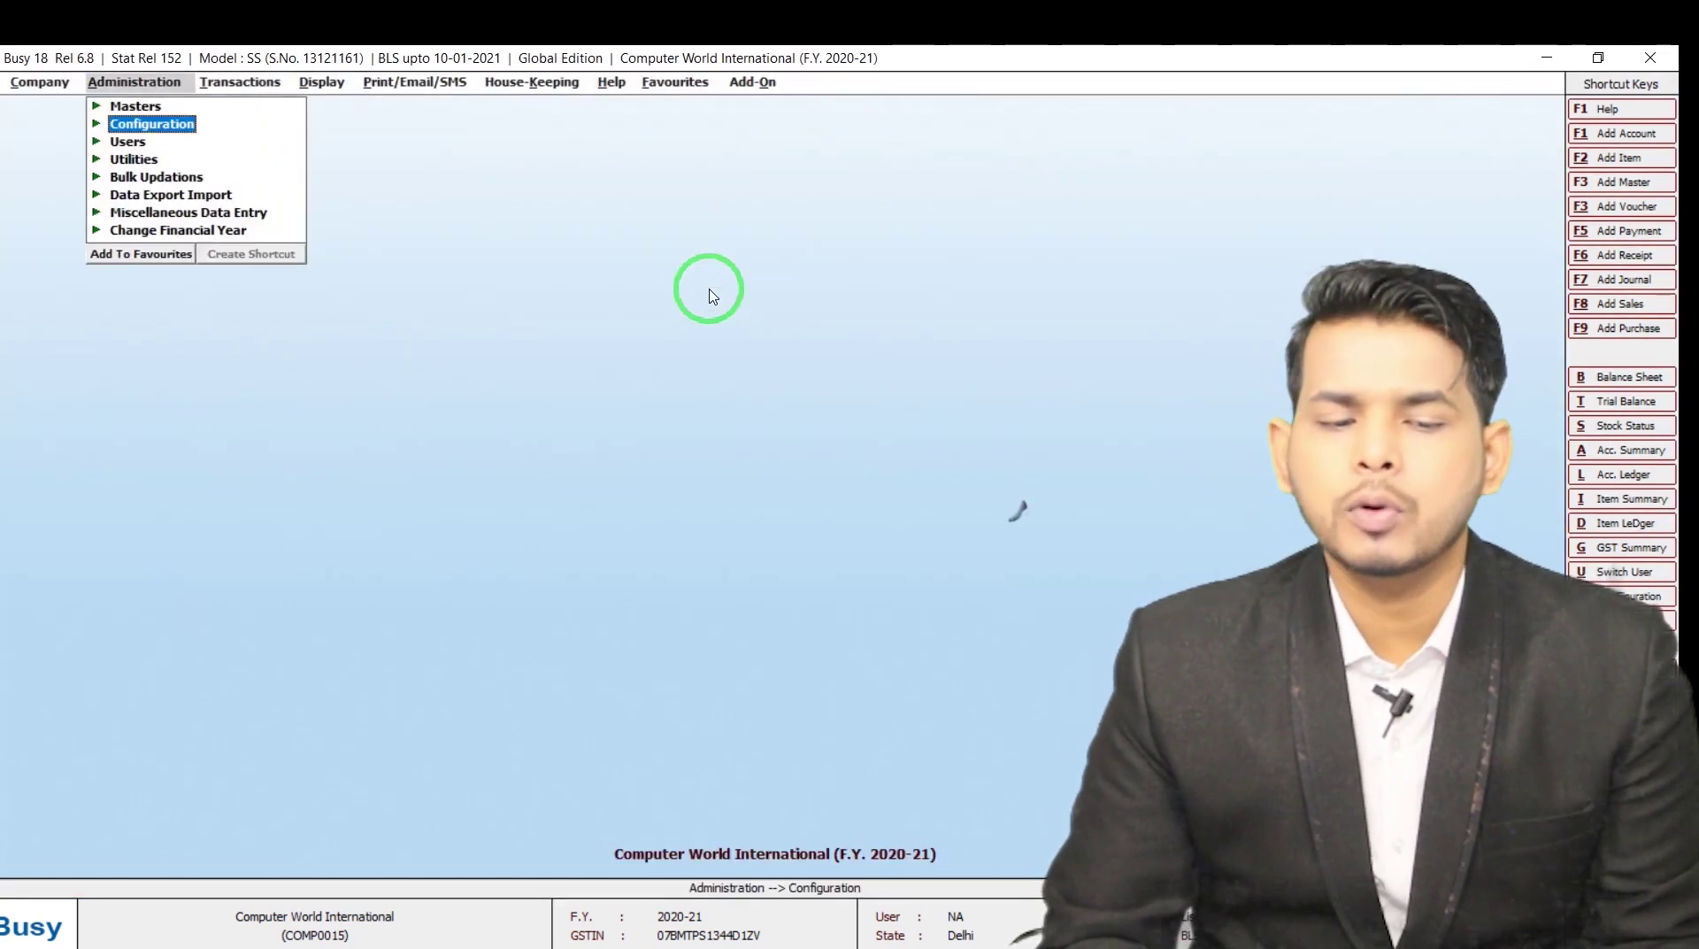
Tick Maintain Bank Instrument Details in the Accounts feature options and save the setting
key(Return)
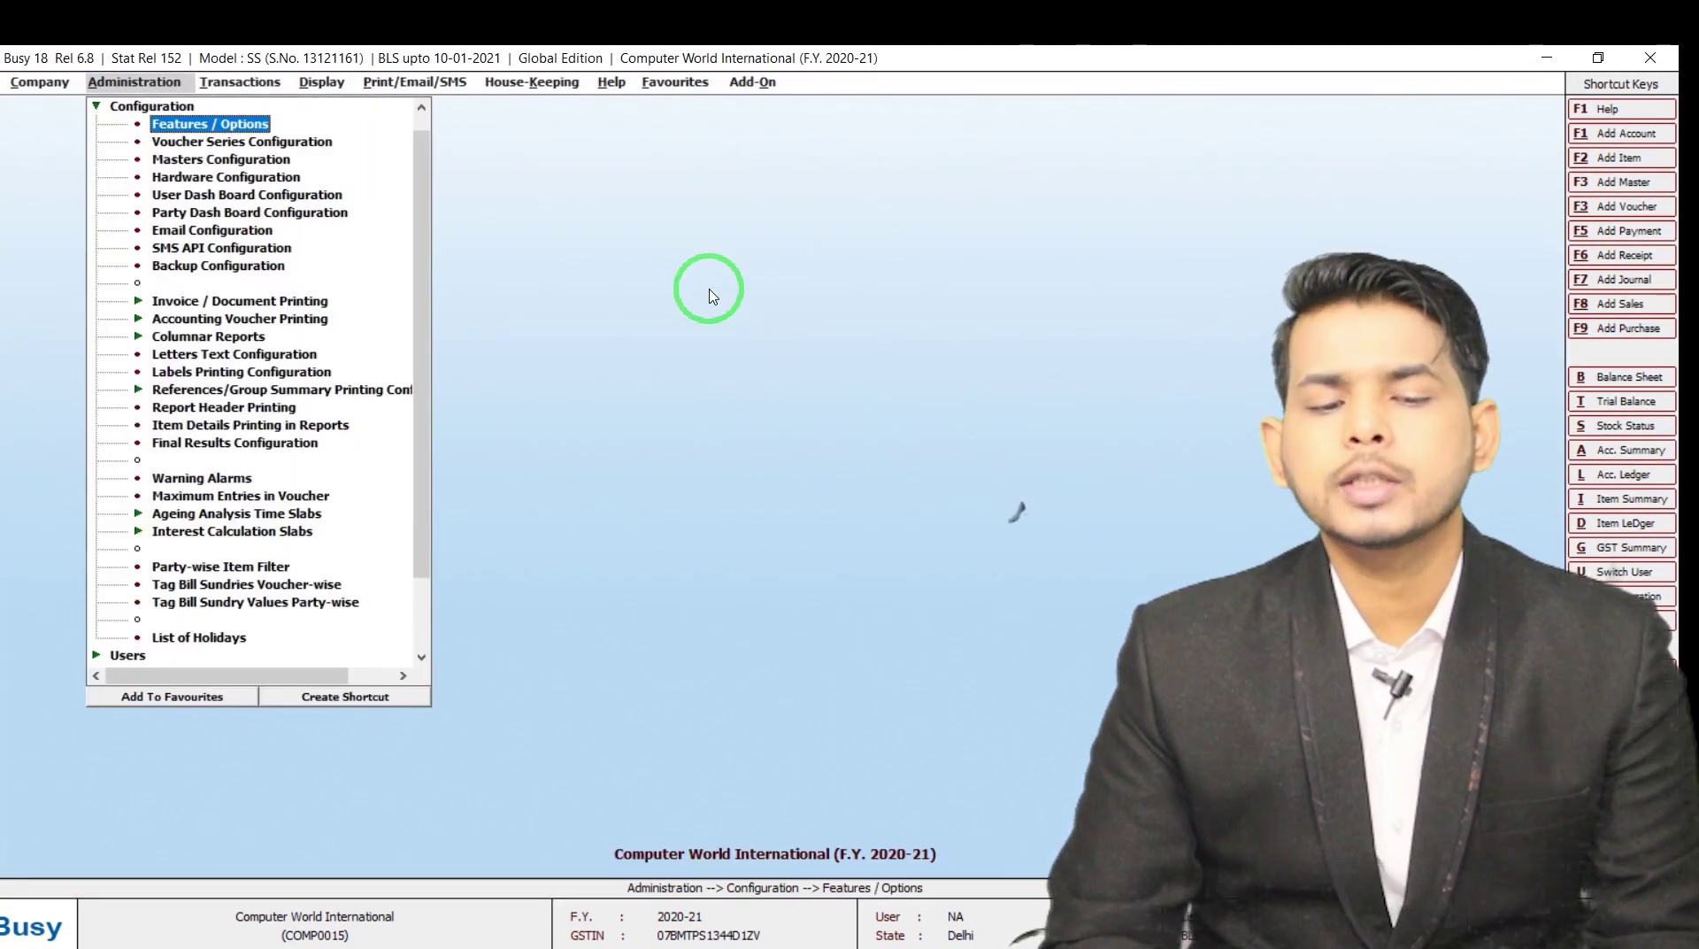
key(Return)
key(Down)
key(Down)
key(Up)
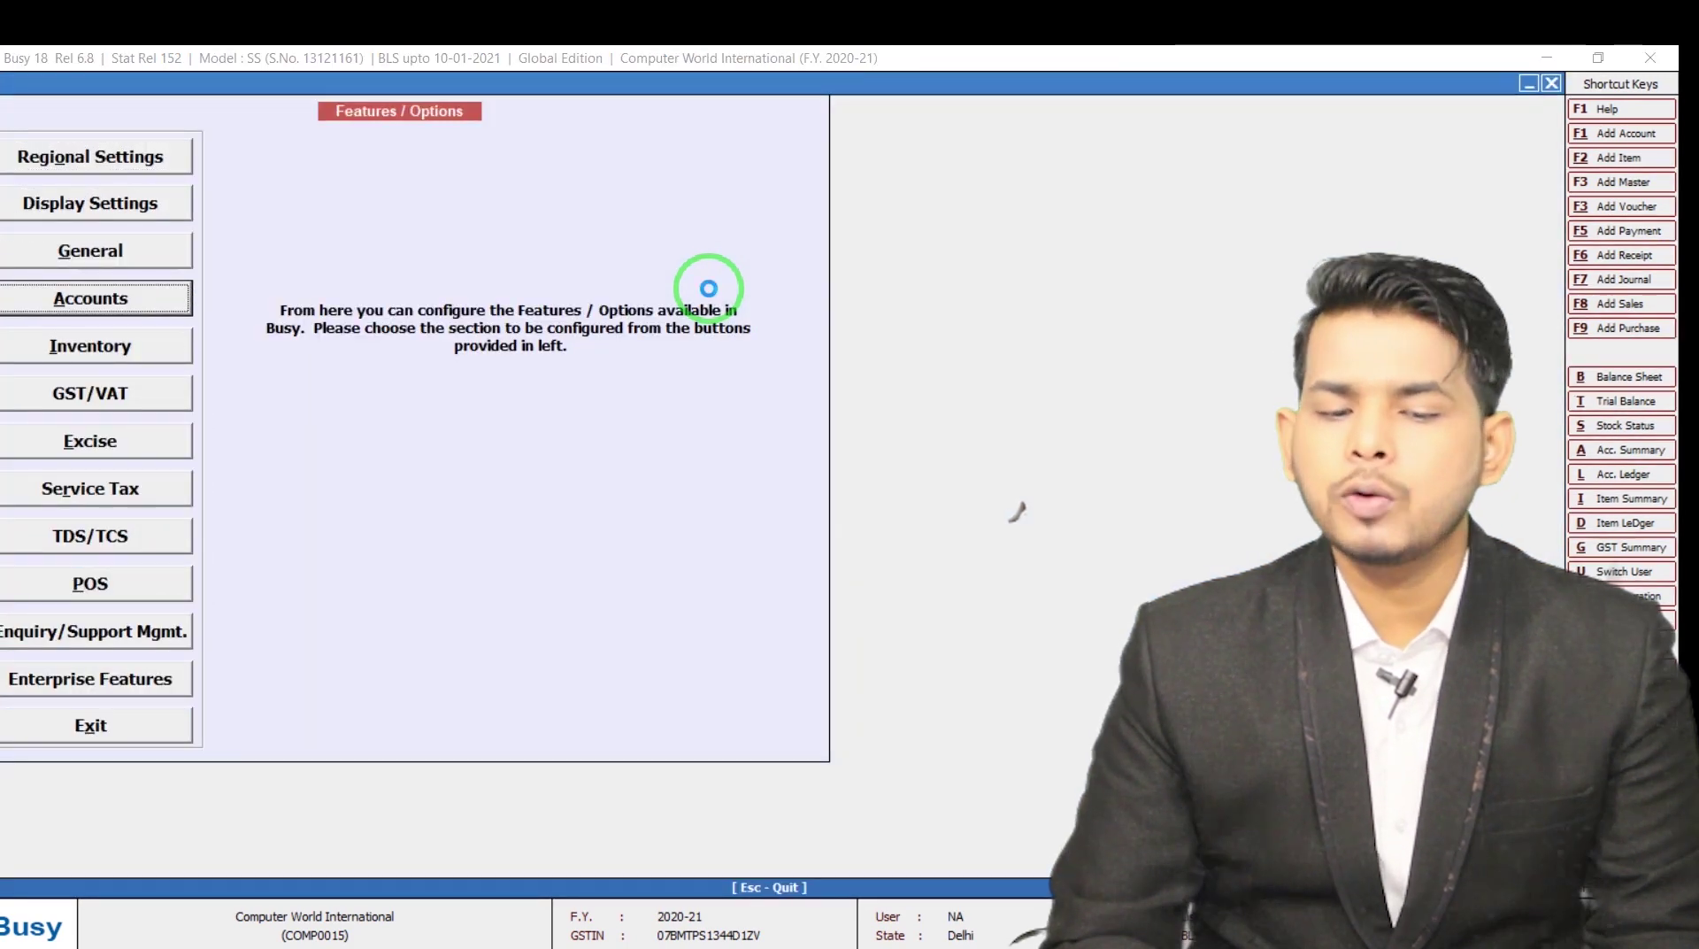
key(Return)
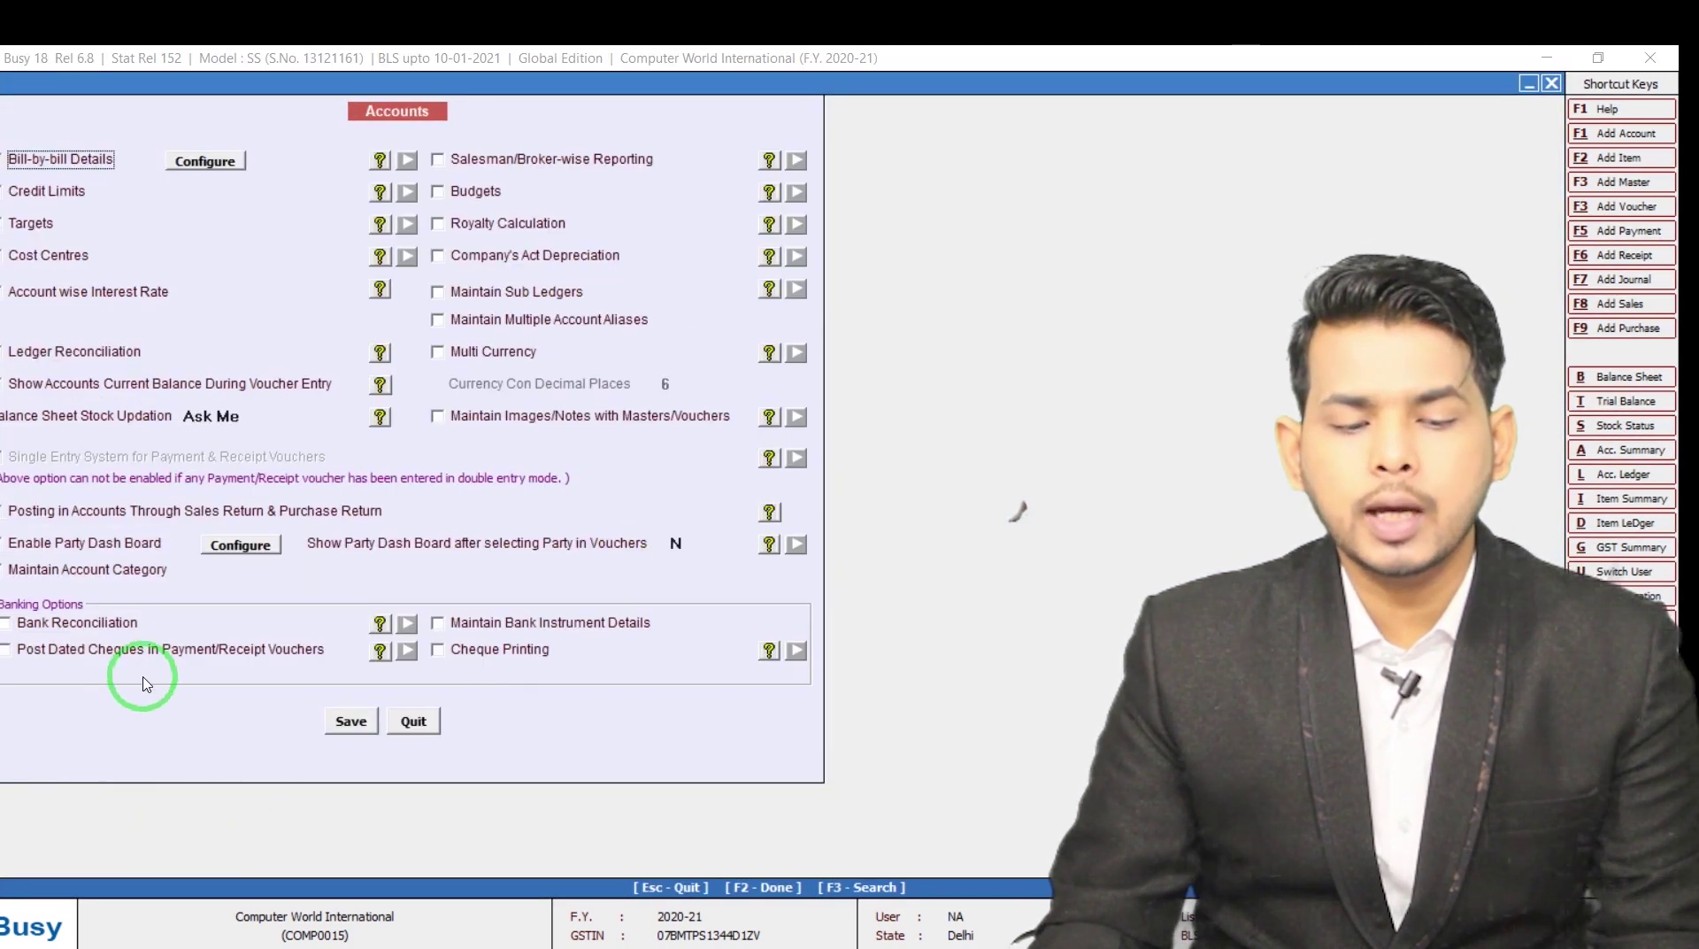
click(541, 625)
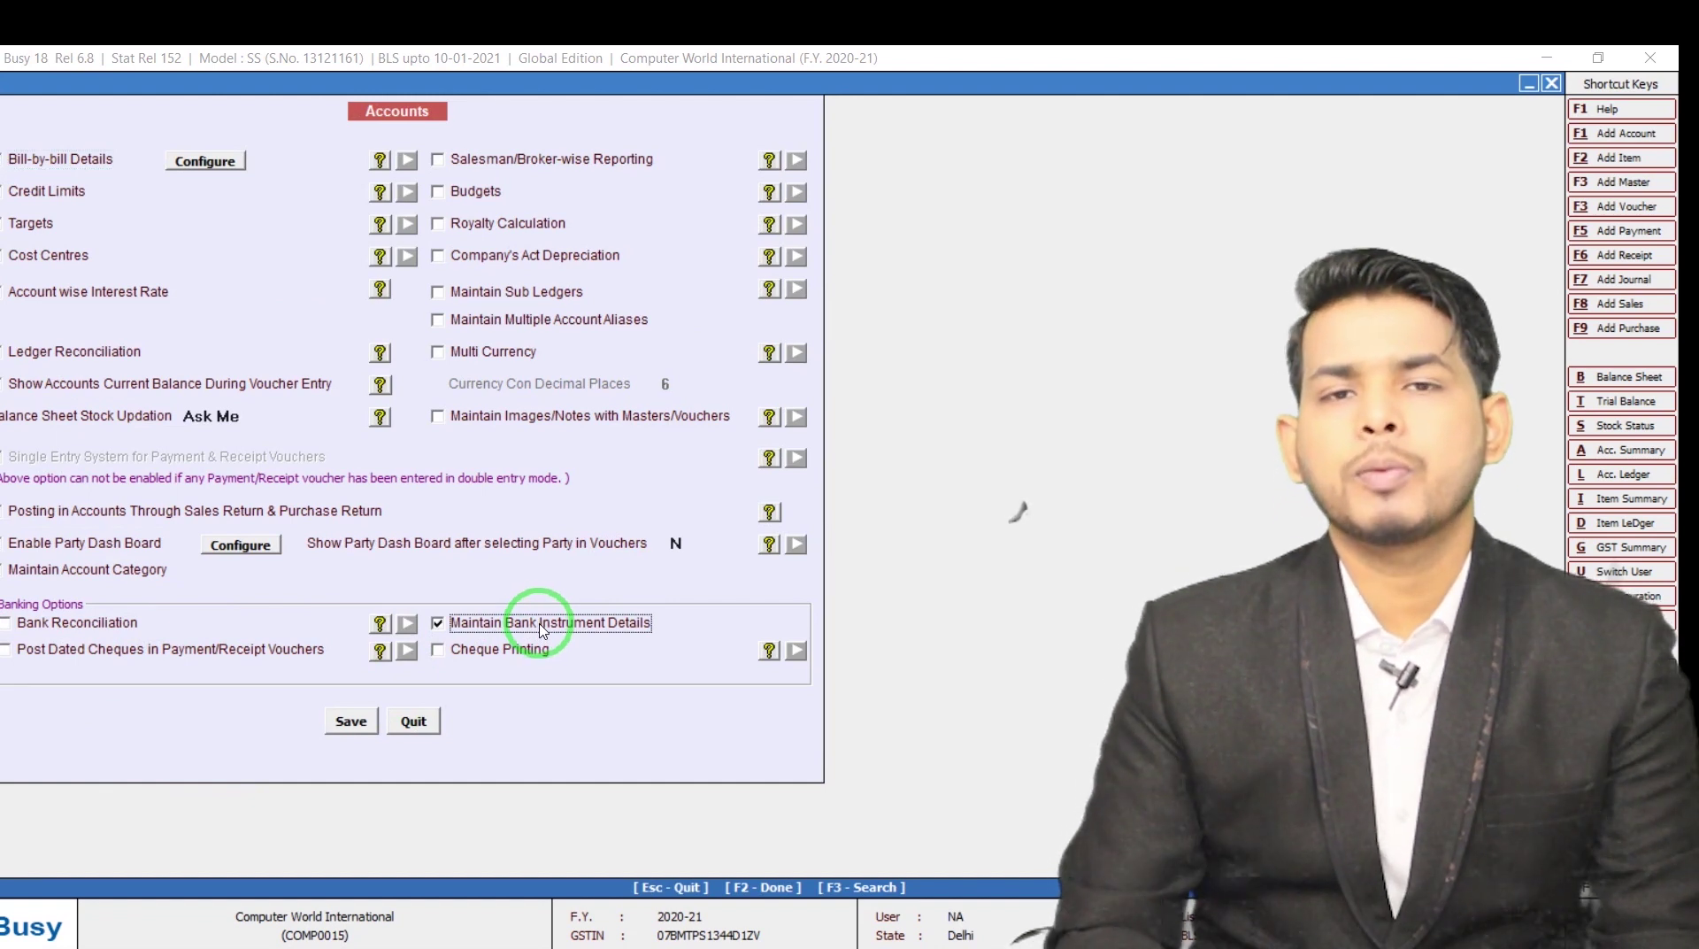
key(F2)
key(Return)
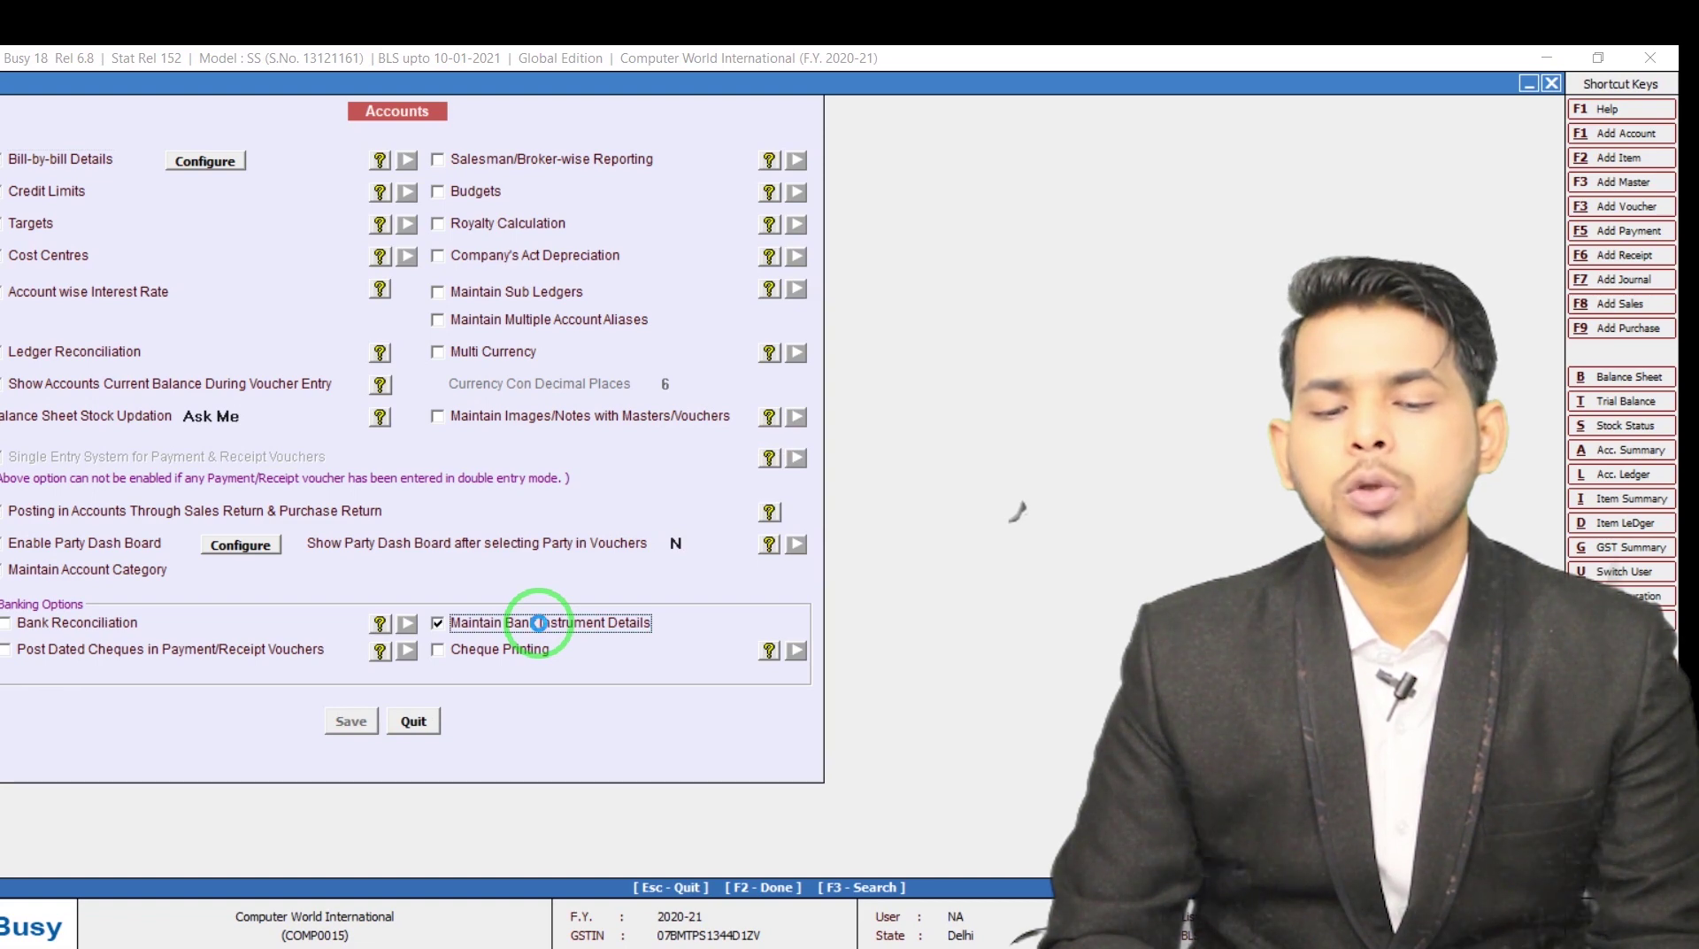
key(Escape)
key(Right)
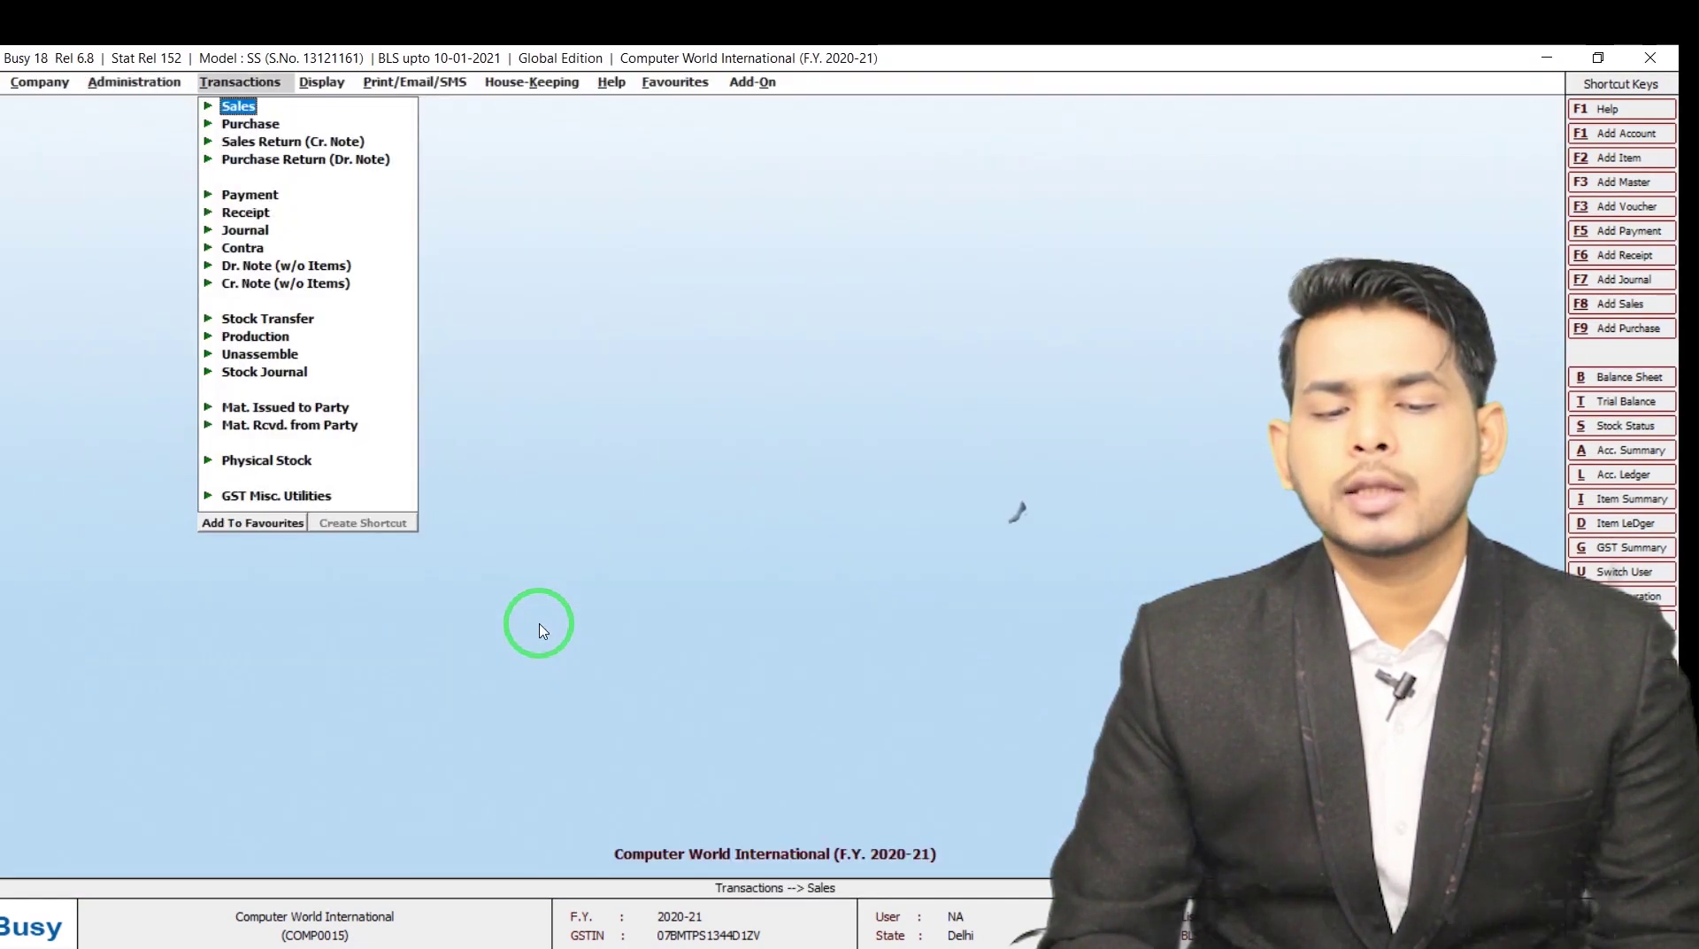
key(Down)
key(Down)
key(Down)
key(Down)
key(Return)
key(Down)
key(Return)
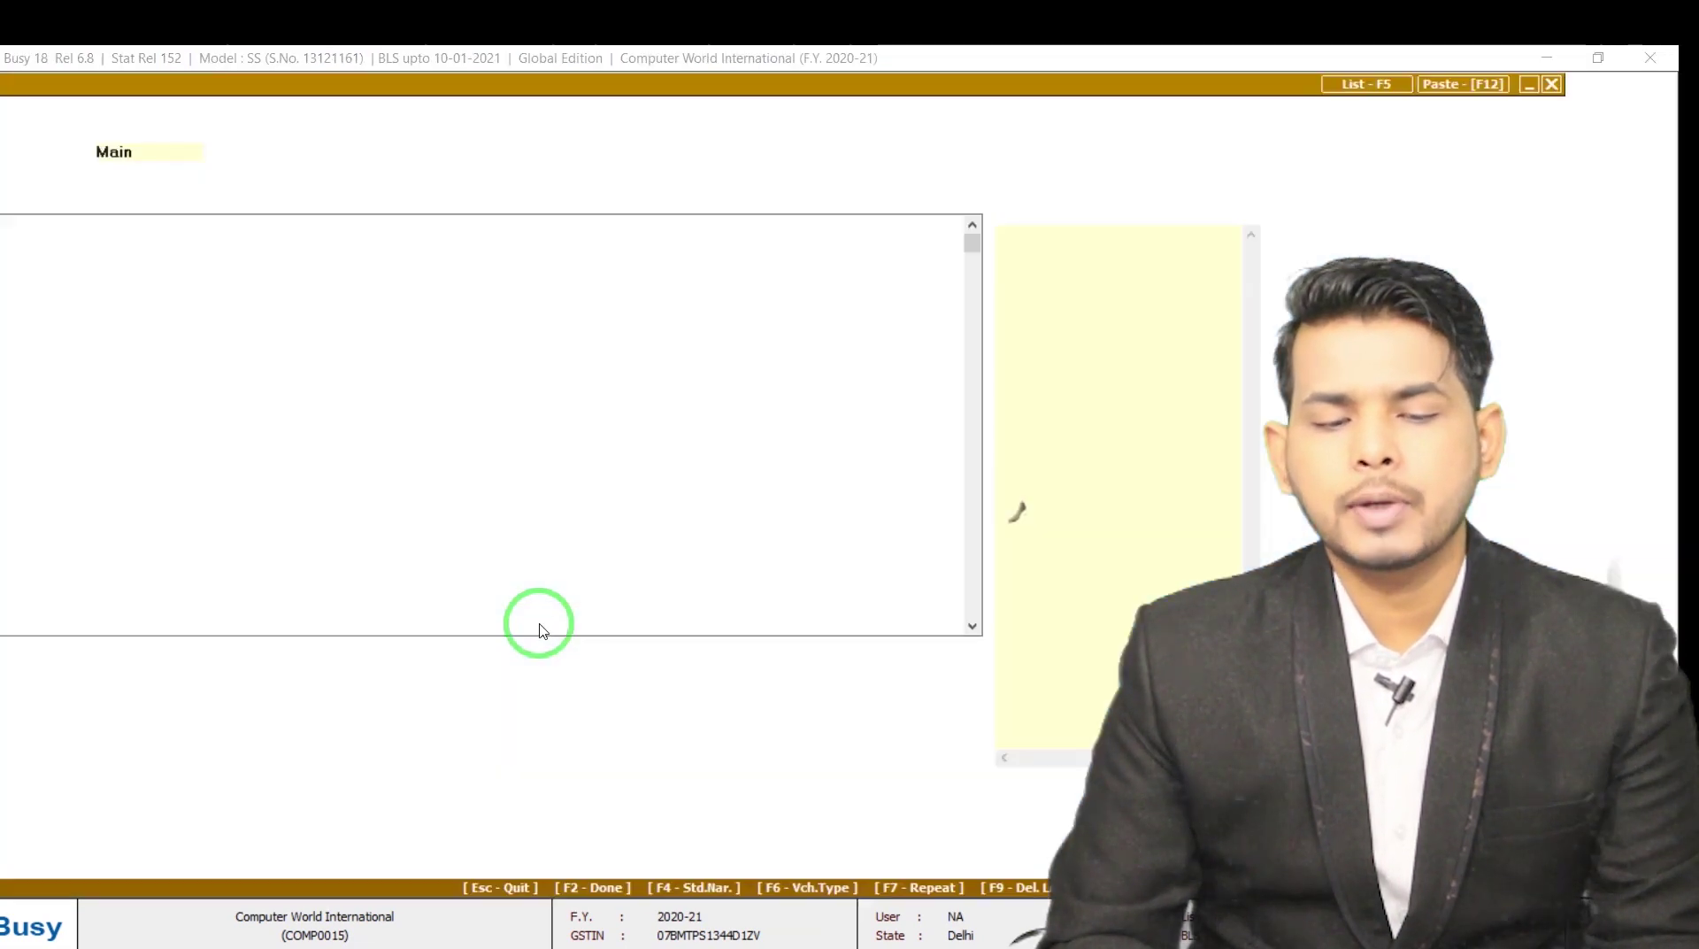
key(Return)
key(Return)
text(A)
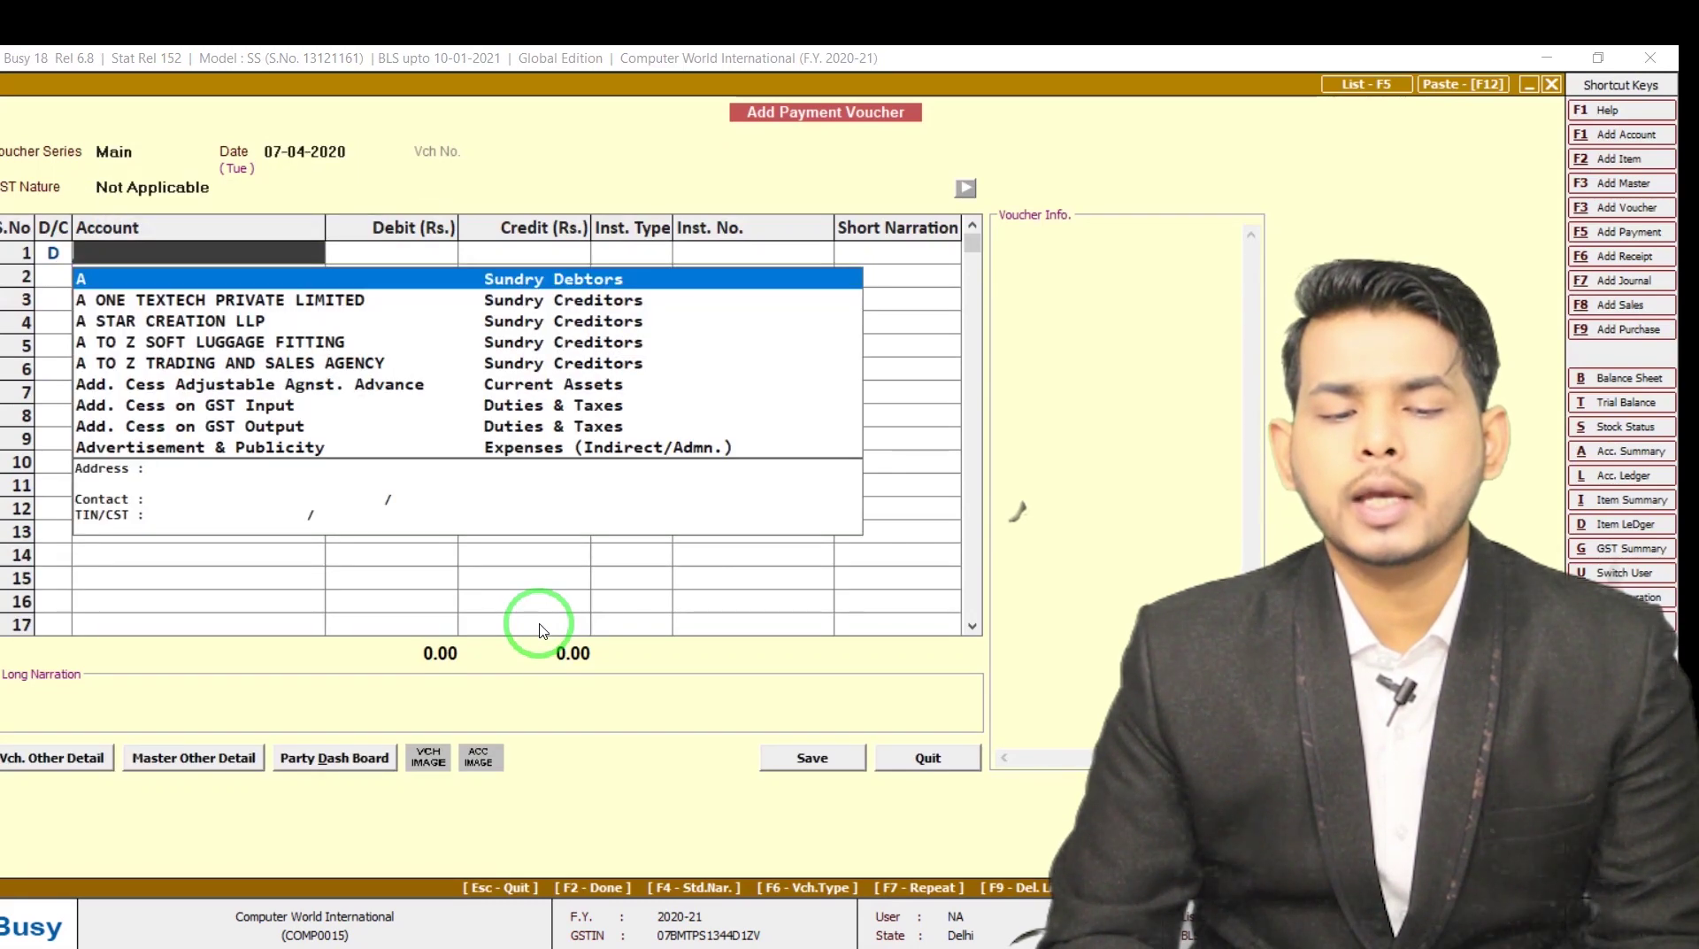
key(Return)
text(1)
key(Return)
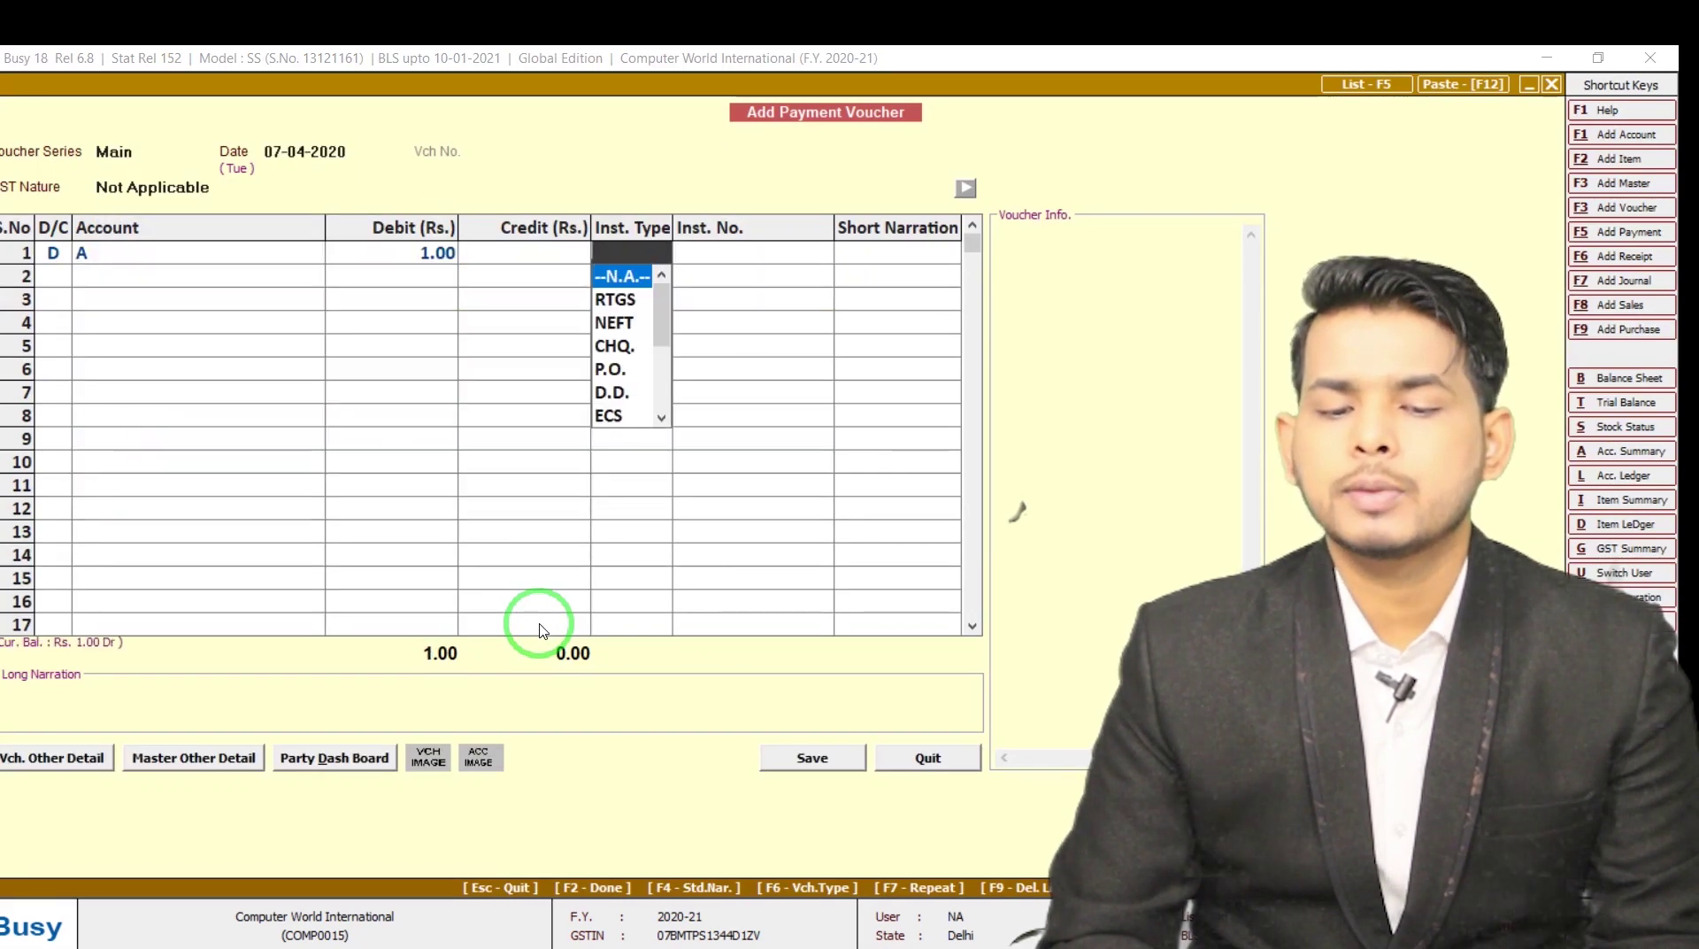
key(Down)
key(Down)
key(Down)
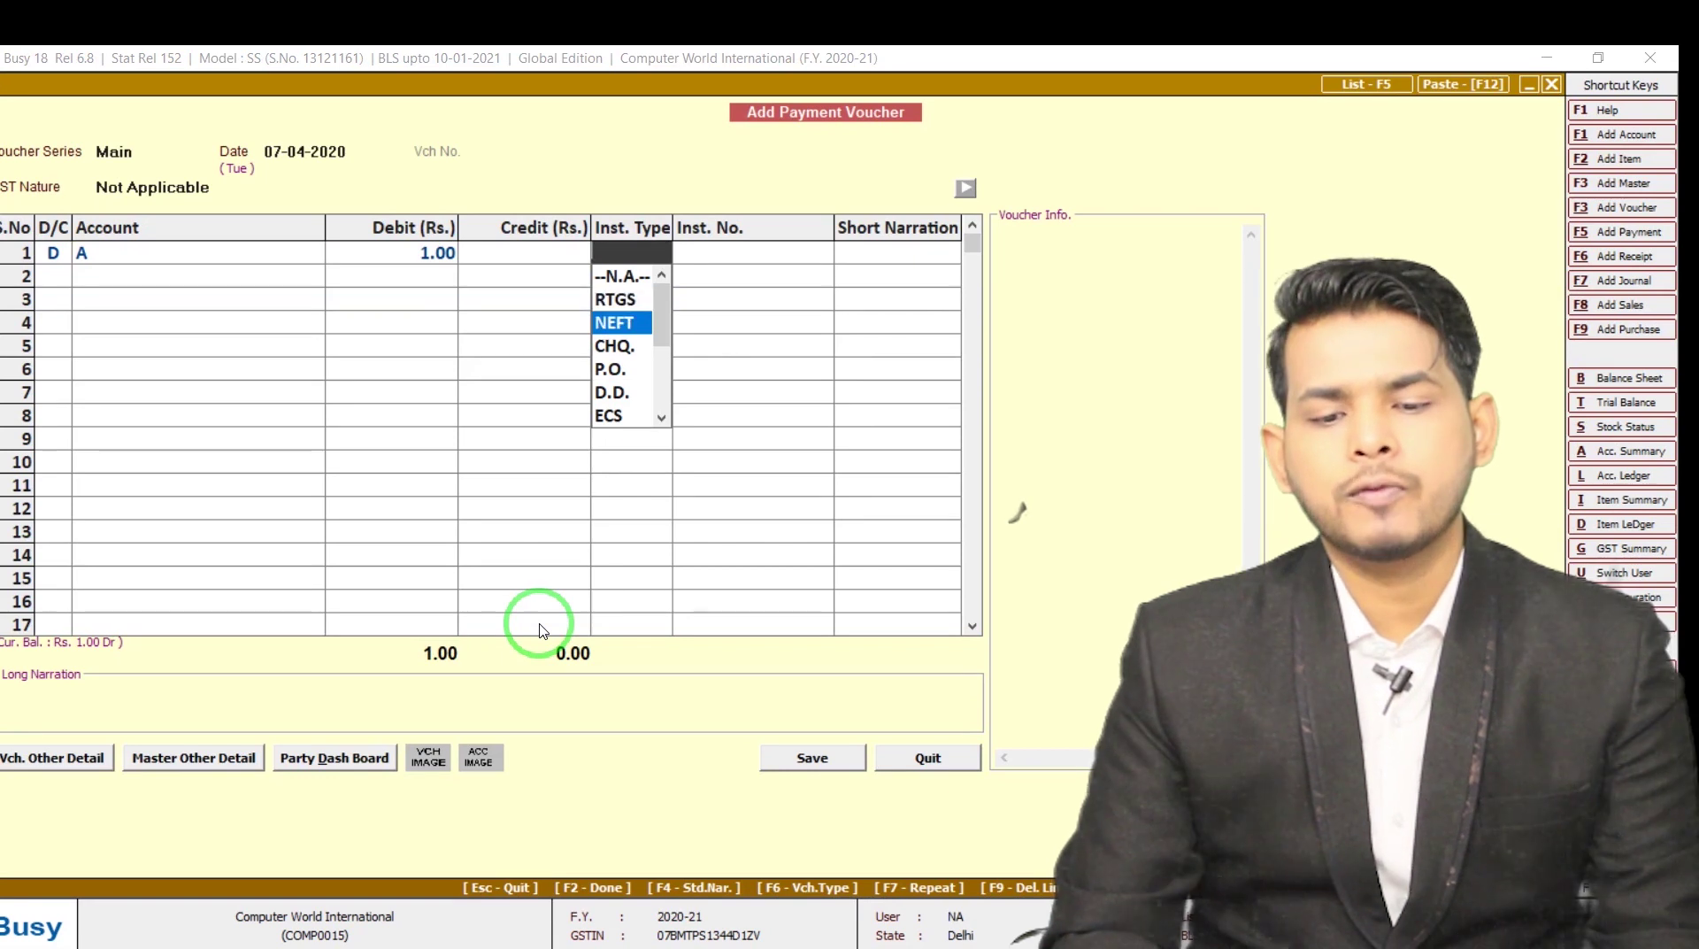
key(Down)
key(Down)
key(Down)
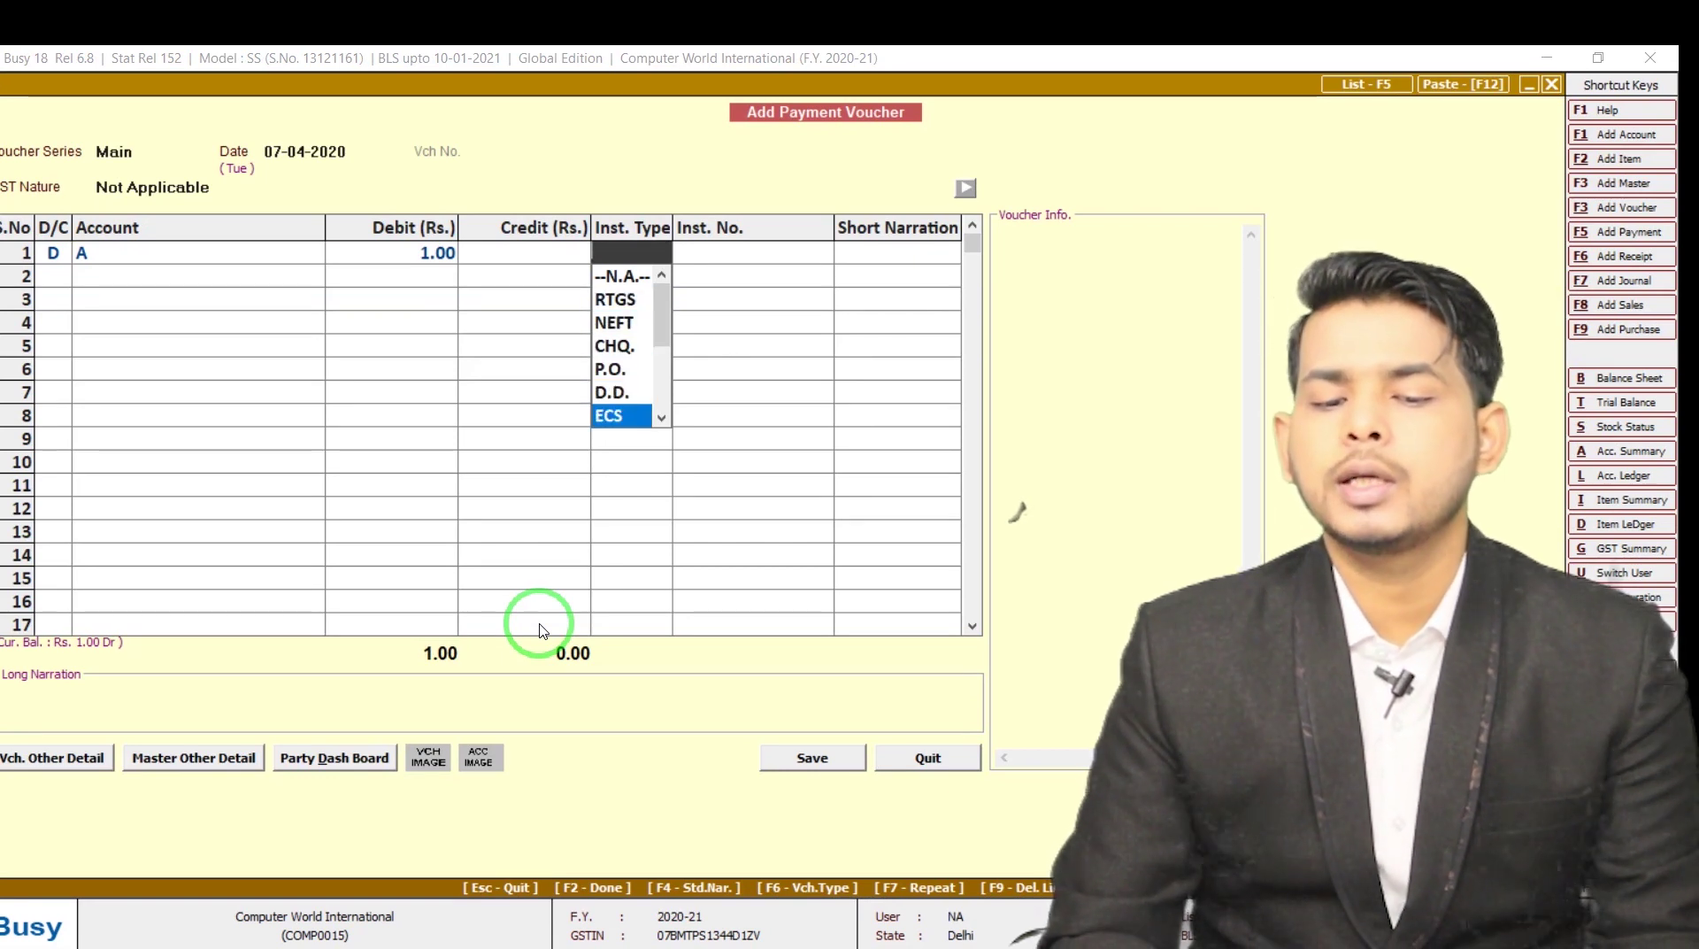
key(Down)
key(Down)
key(Down)
key(Down)
key(Down)
key(Down)
key(Down)
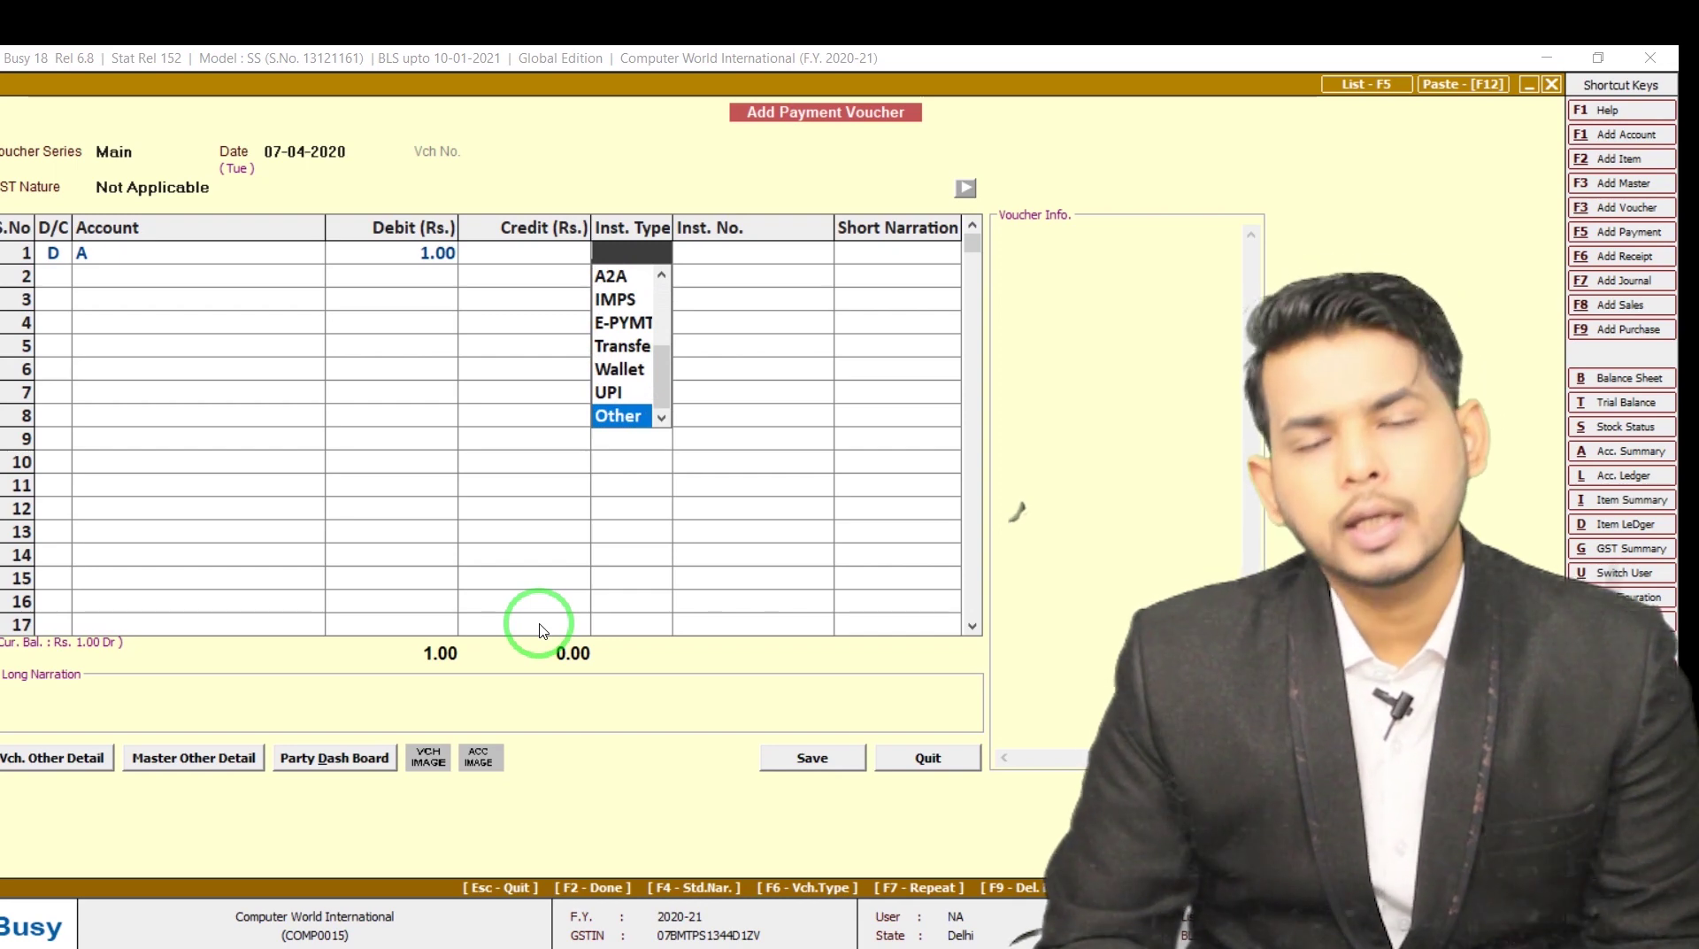
key(Return)
key(Escape)
key(y)
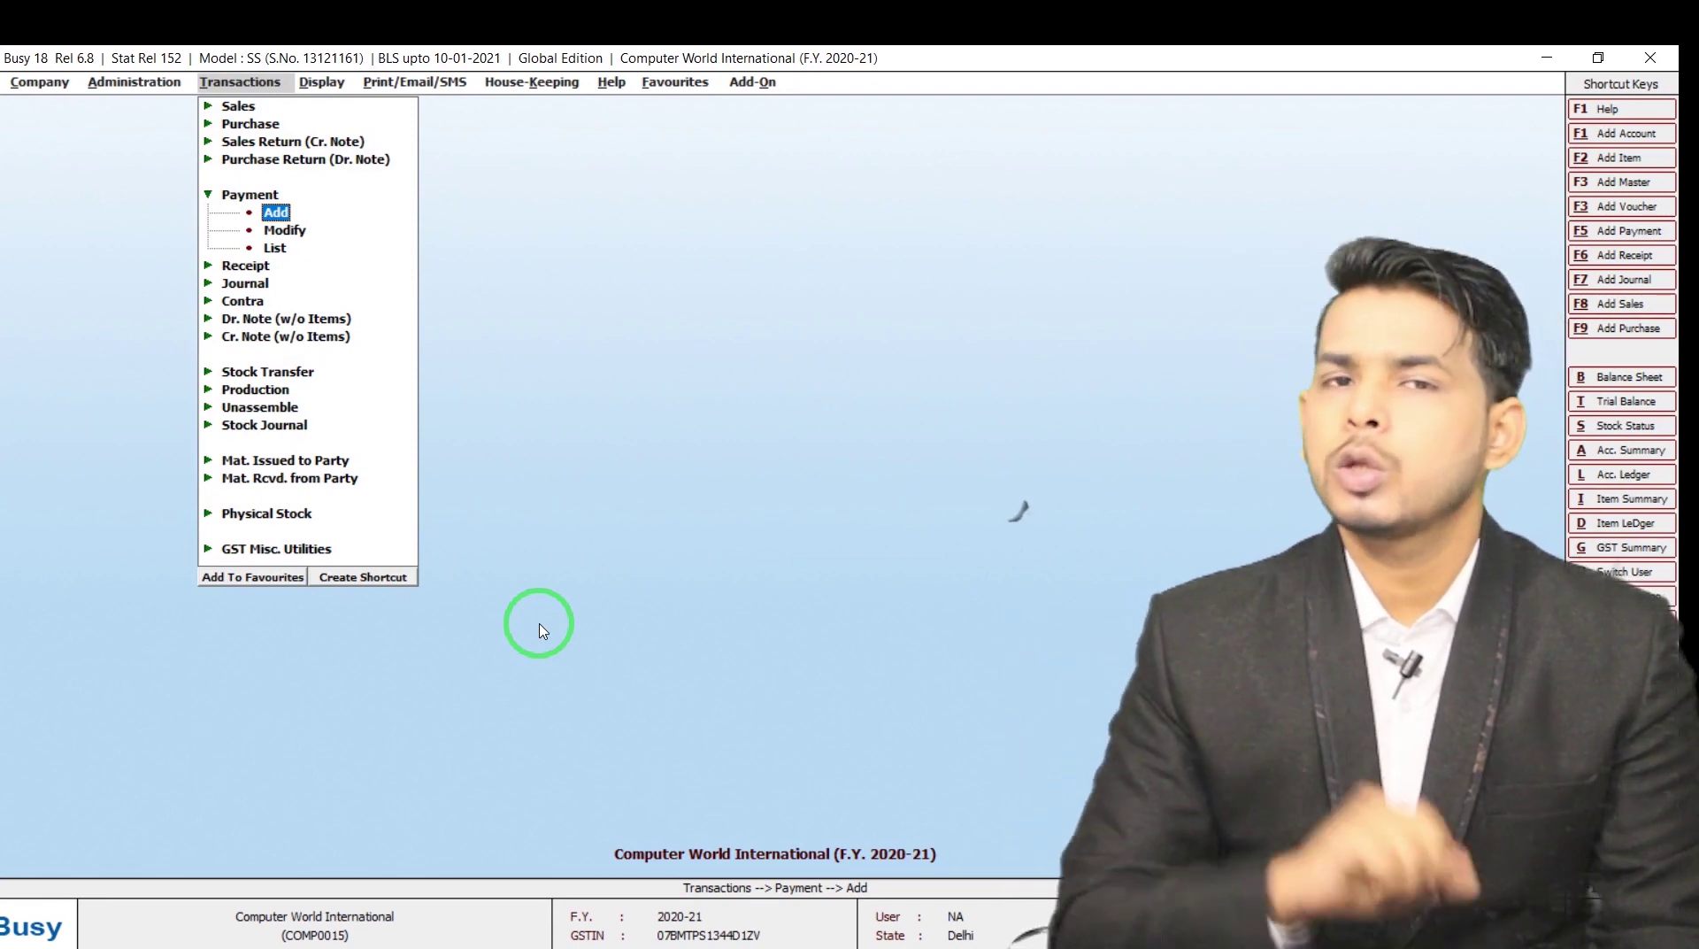
key(Return)
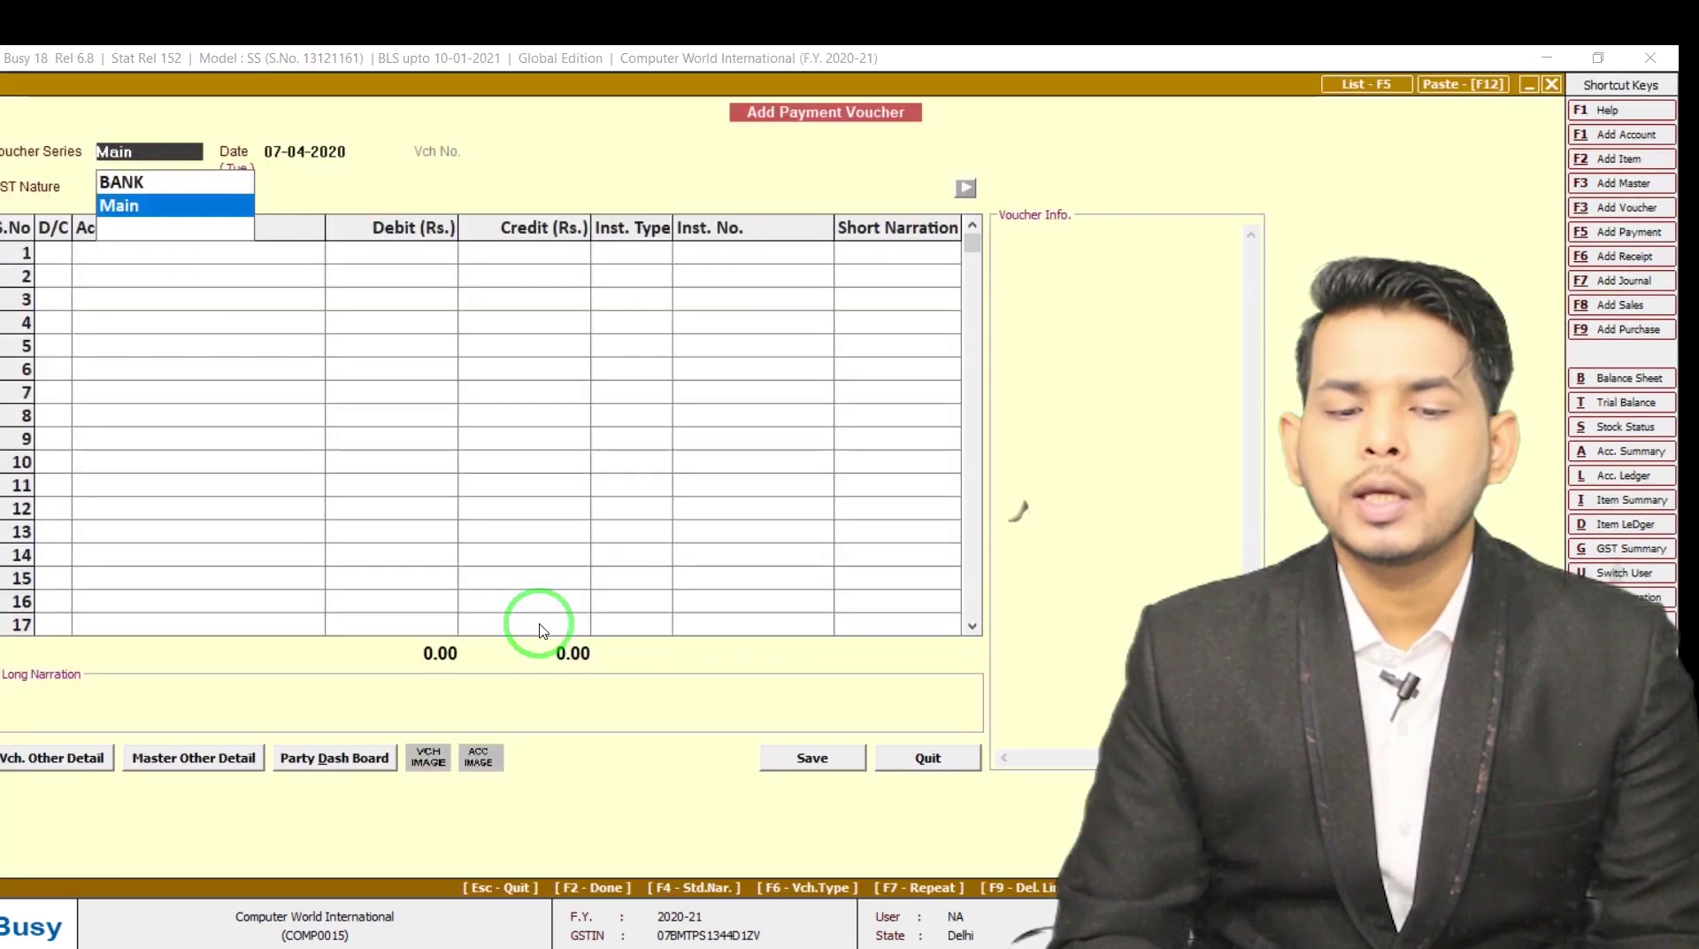
key(Return)
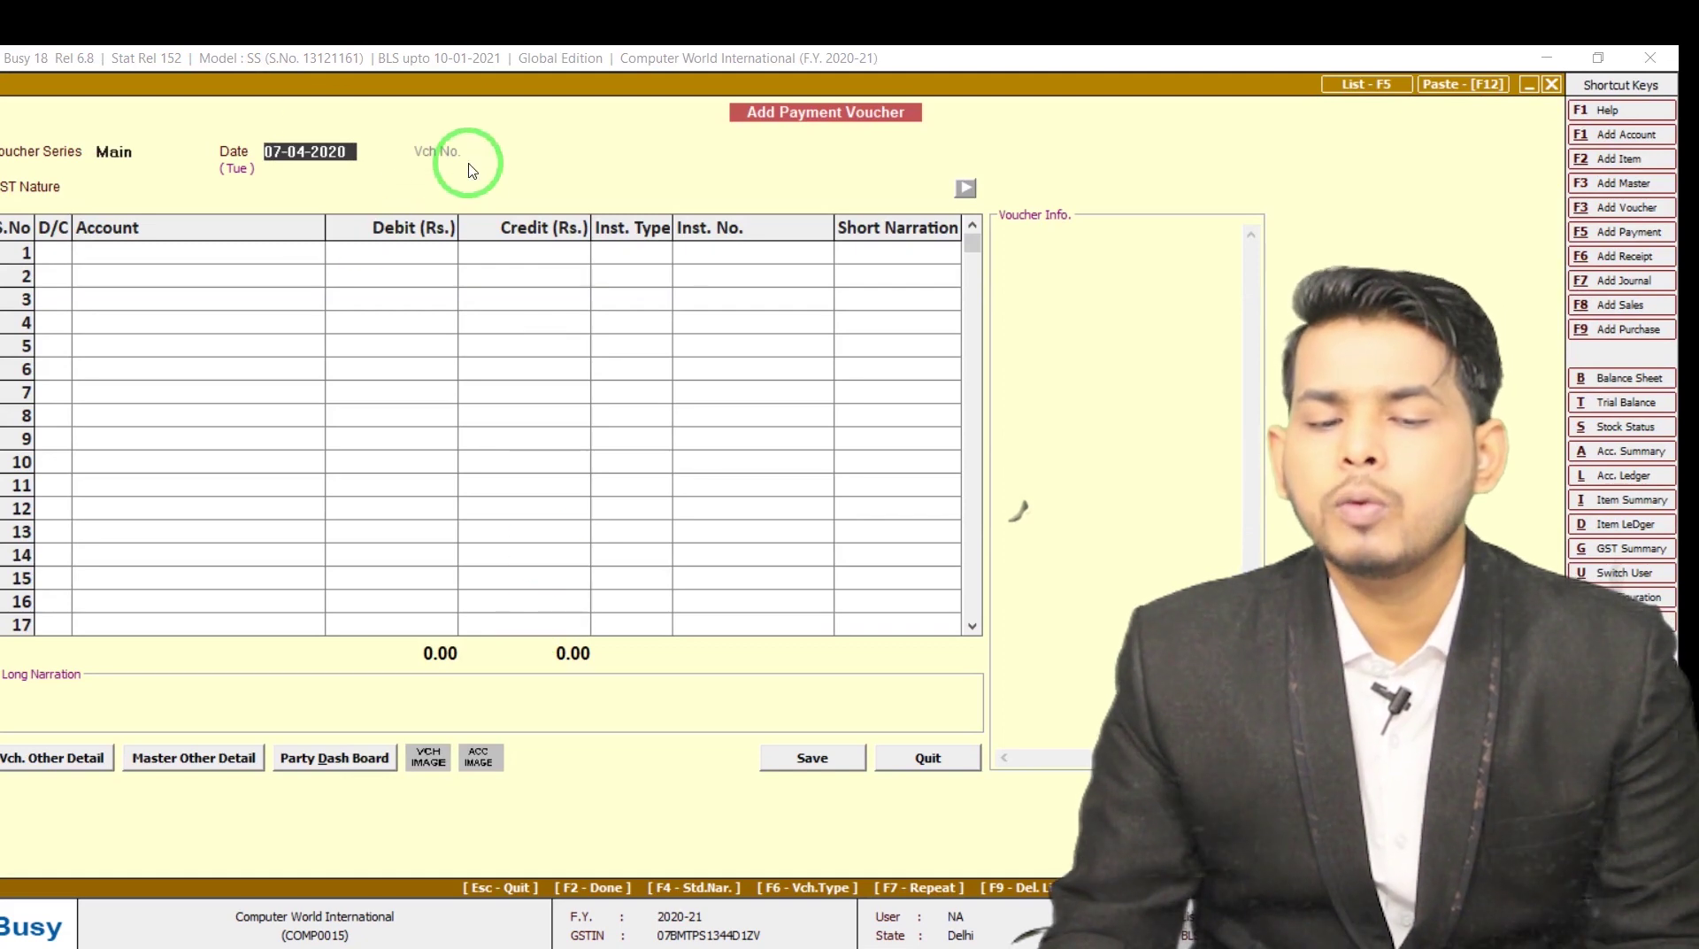
key(Escape)
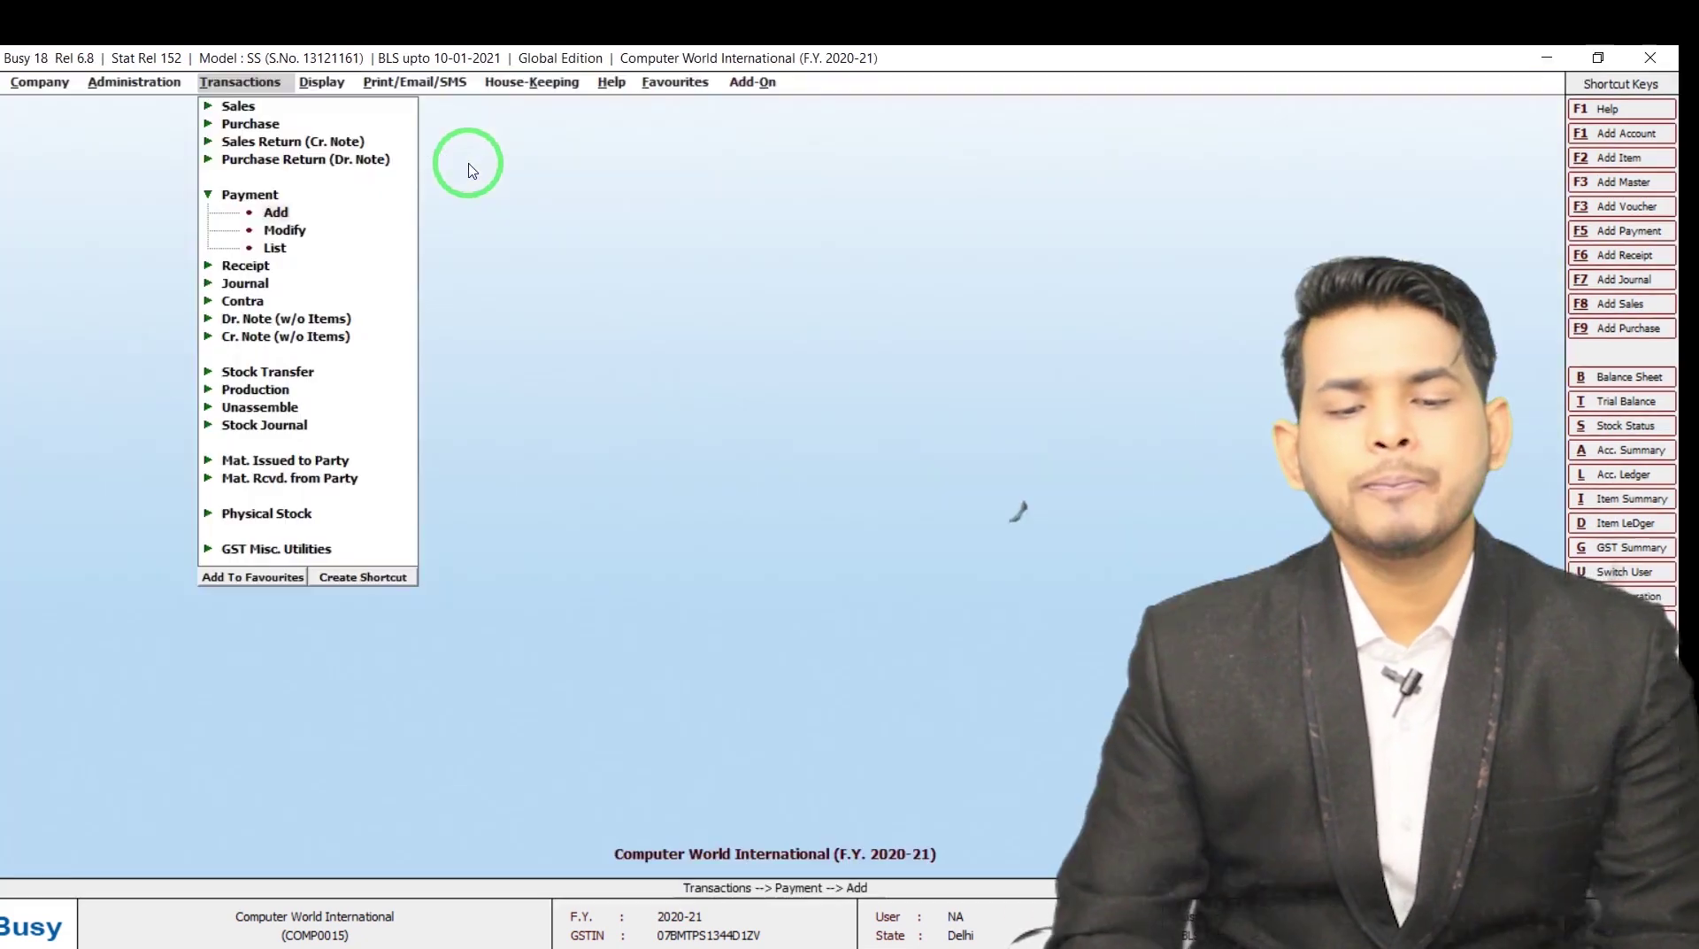
Open the numbering settings of the BANK series under Payment vouchers
key(Left)
key(Down)
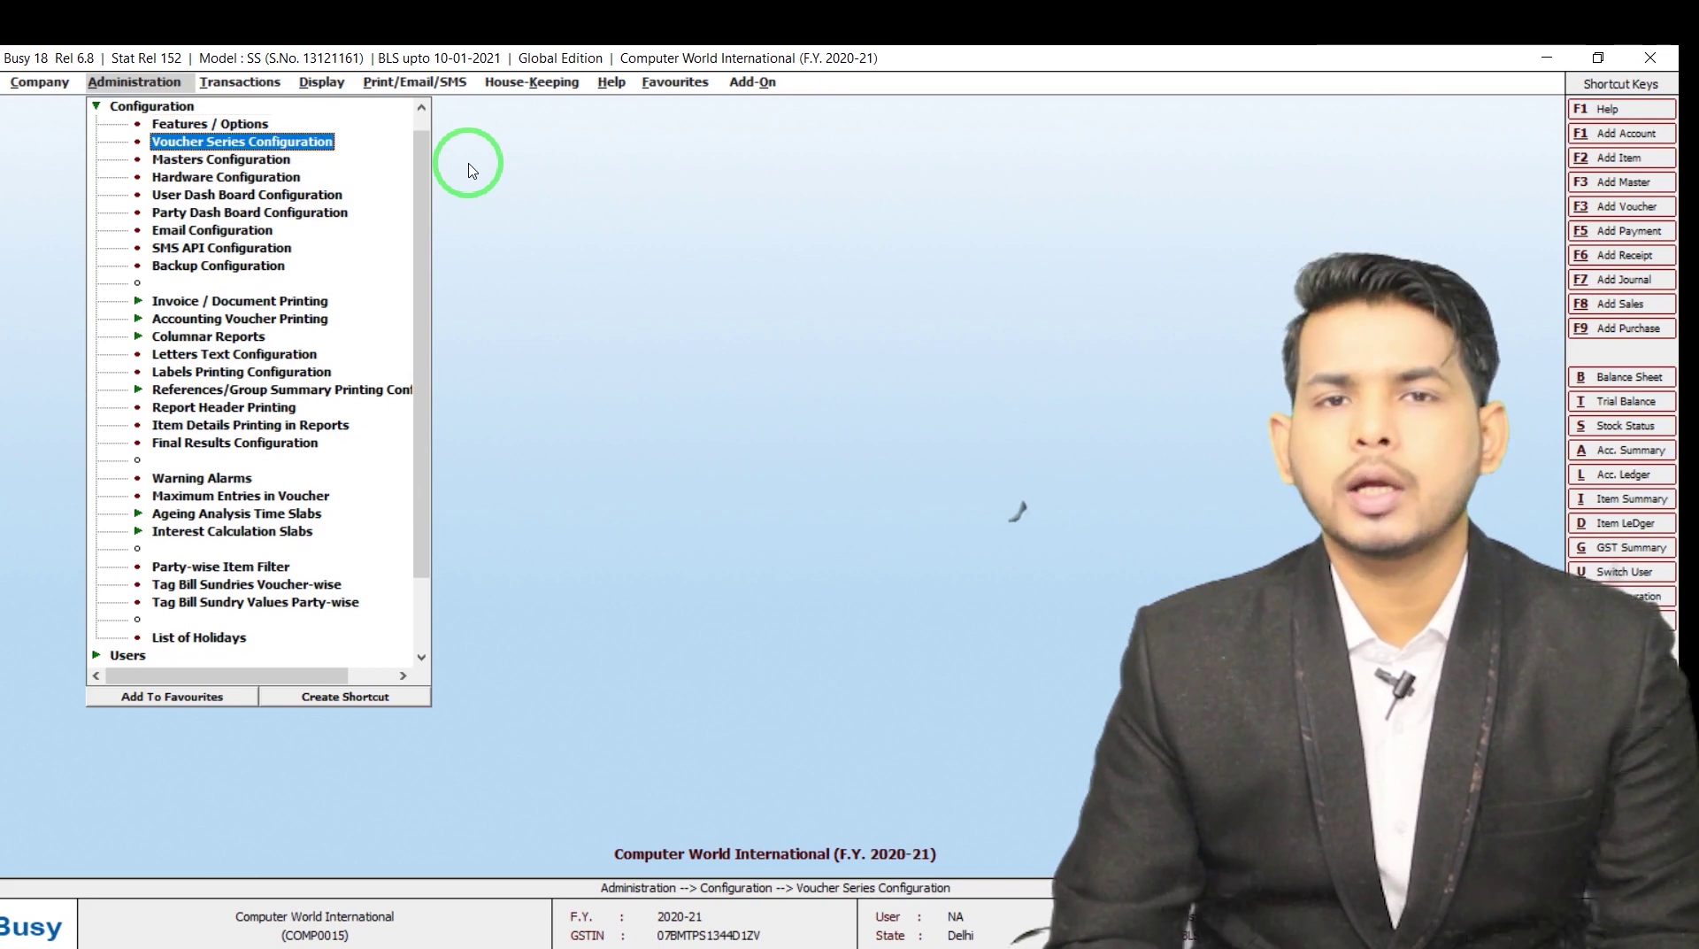
key(Return)
key(Down)
key(Down)
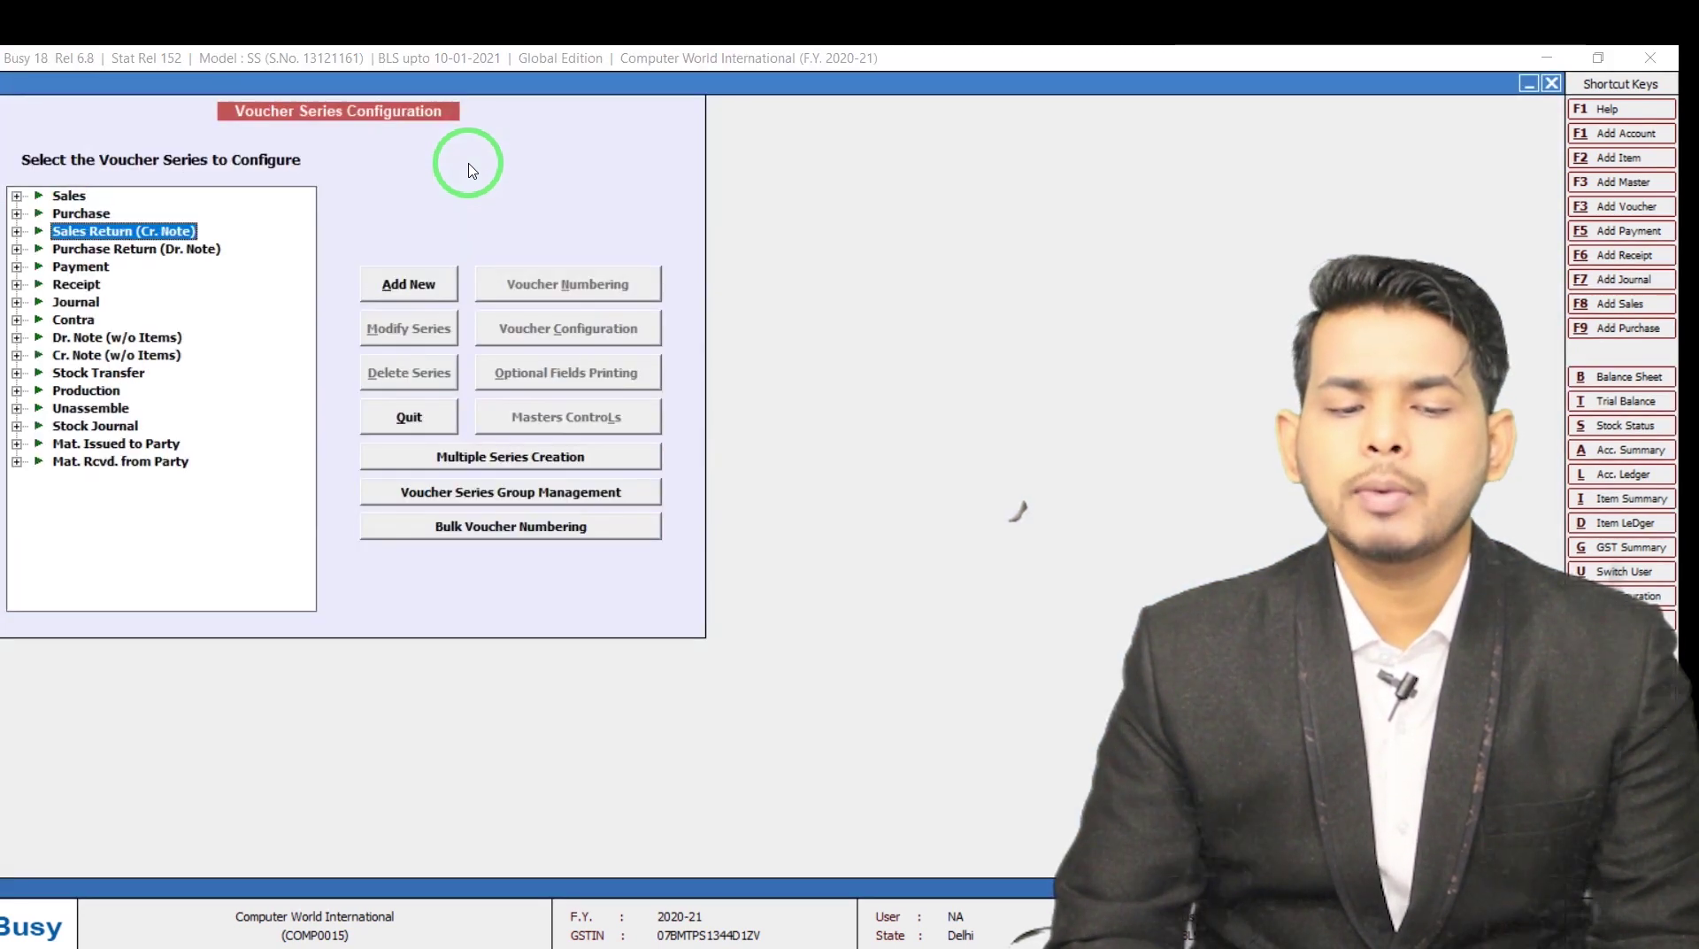
key(Down)
key(Down)
key(Right)
key(Down)
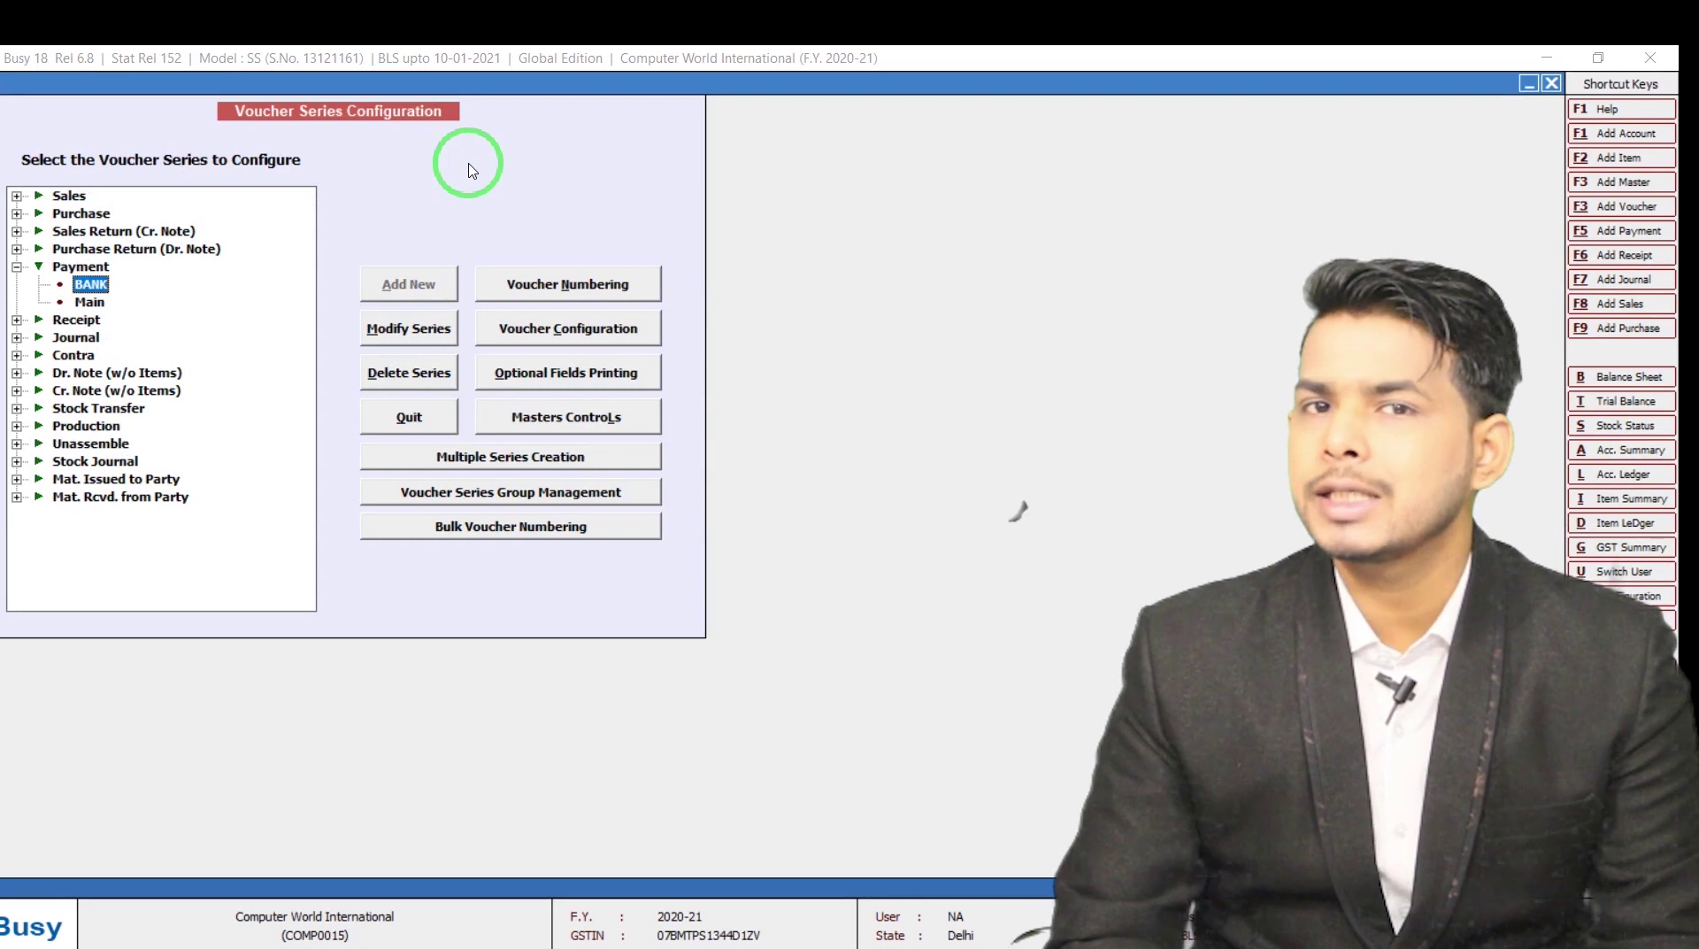
click(569, 284)
Make BANK payment numbering Automatic from 1,00,001, save it, and add a new payment voucher
key(Up)
key(Up)
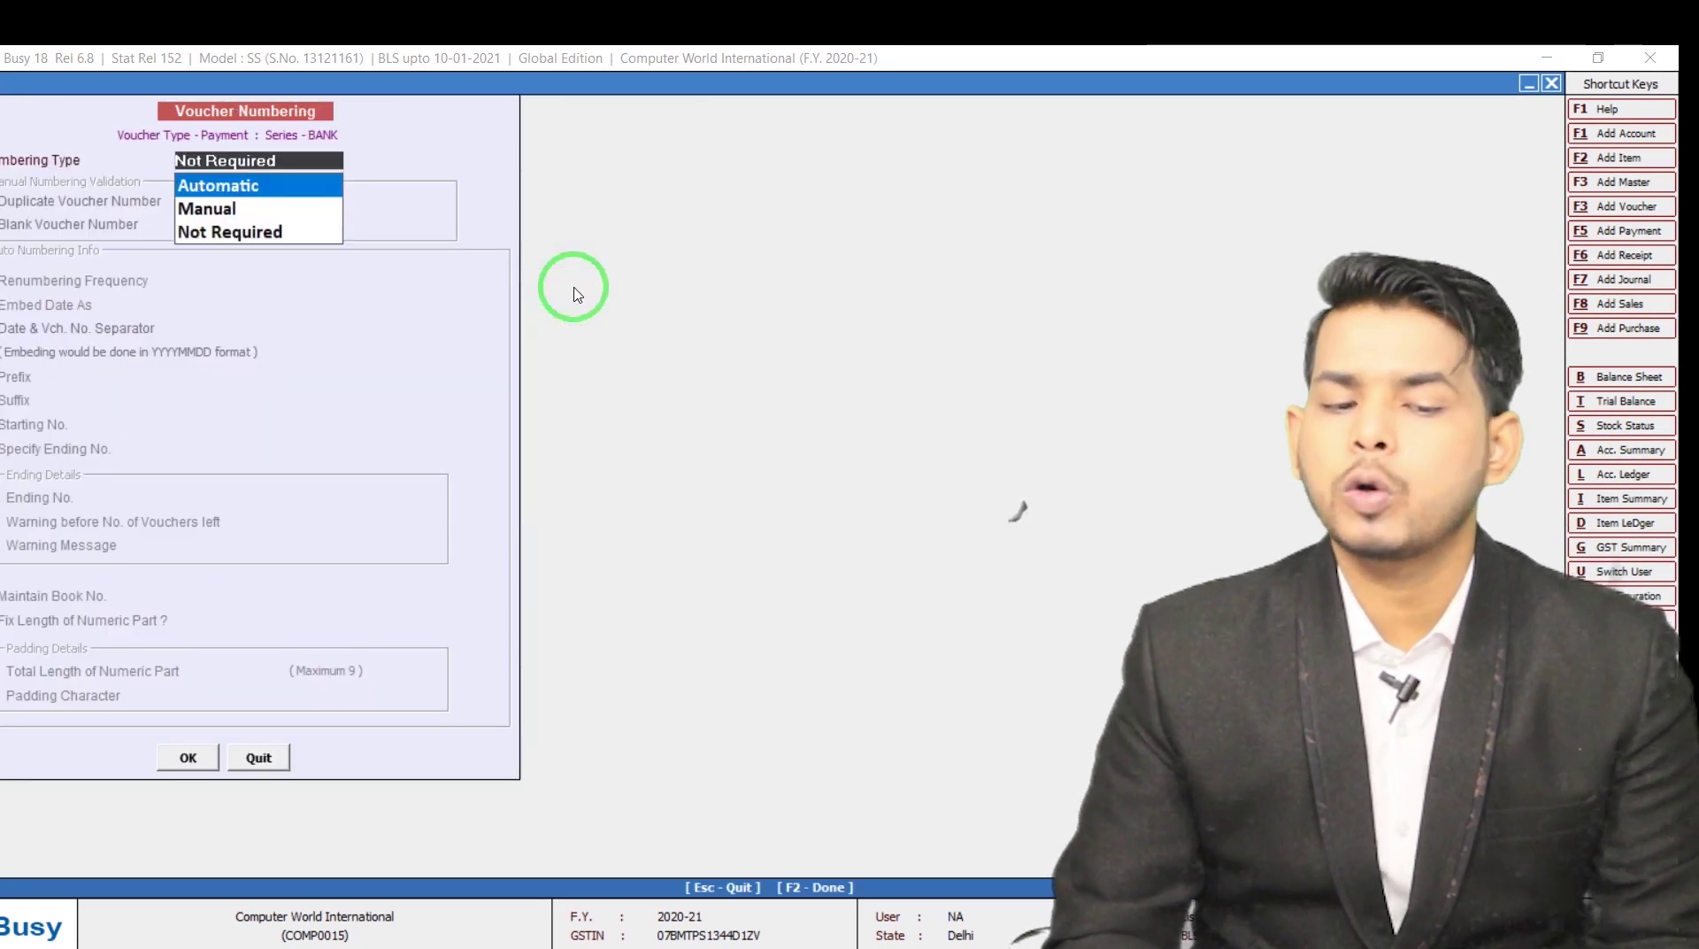
key(Return)
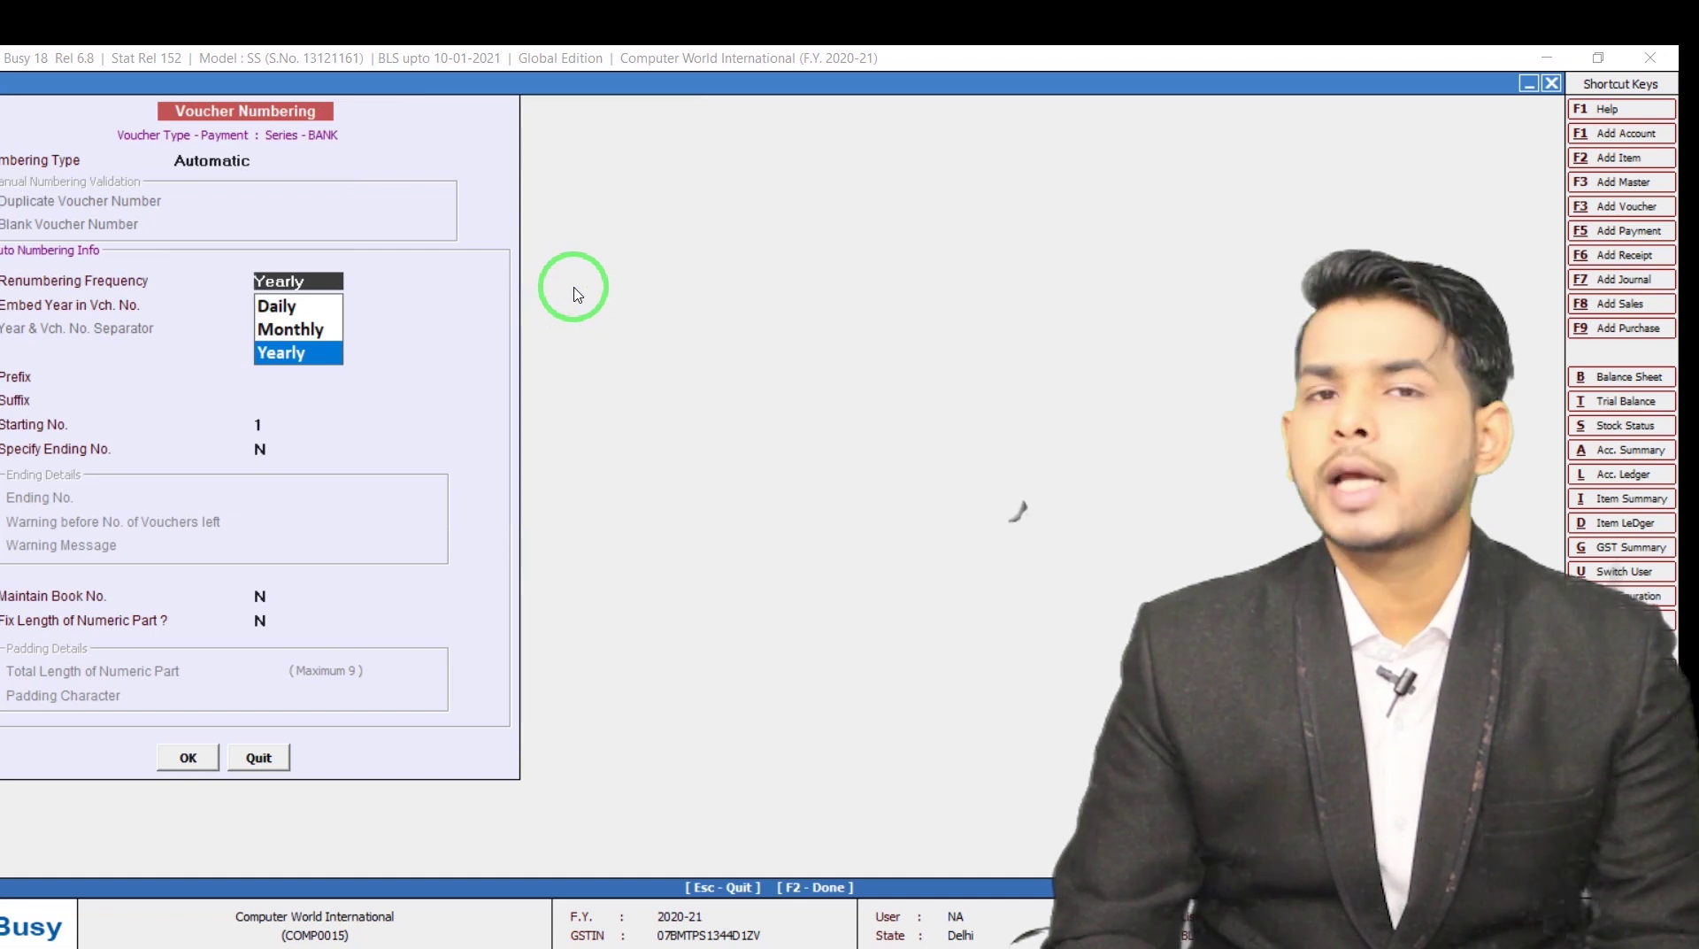
key(Return)
key(Return)
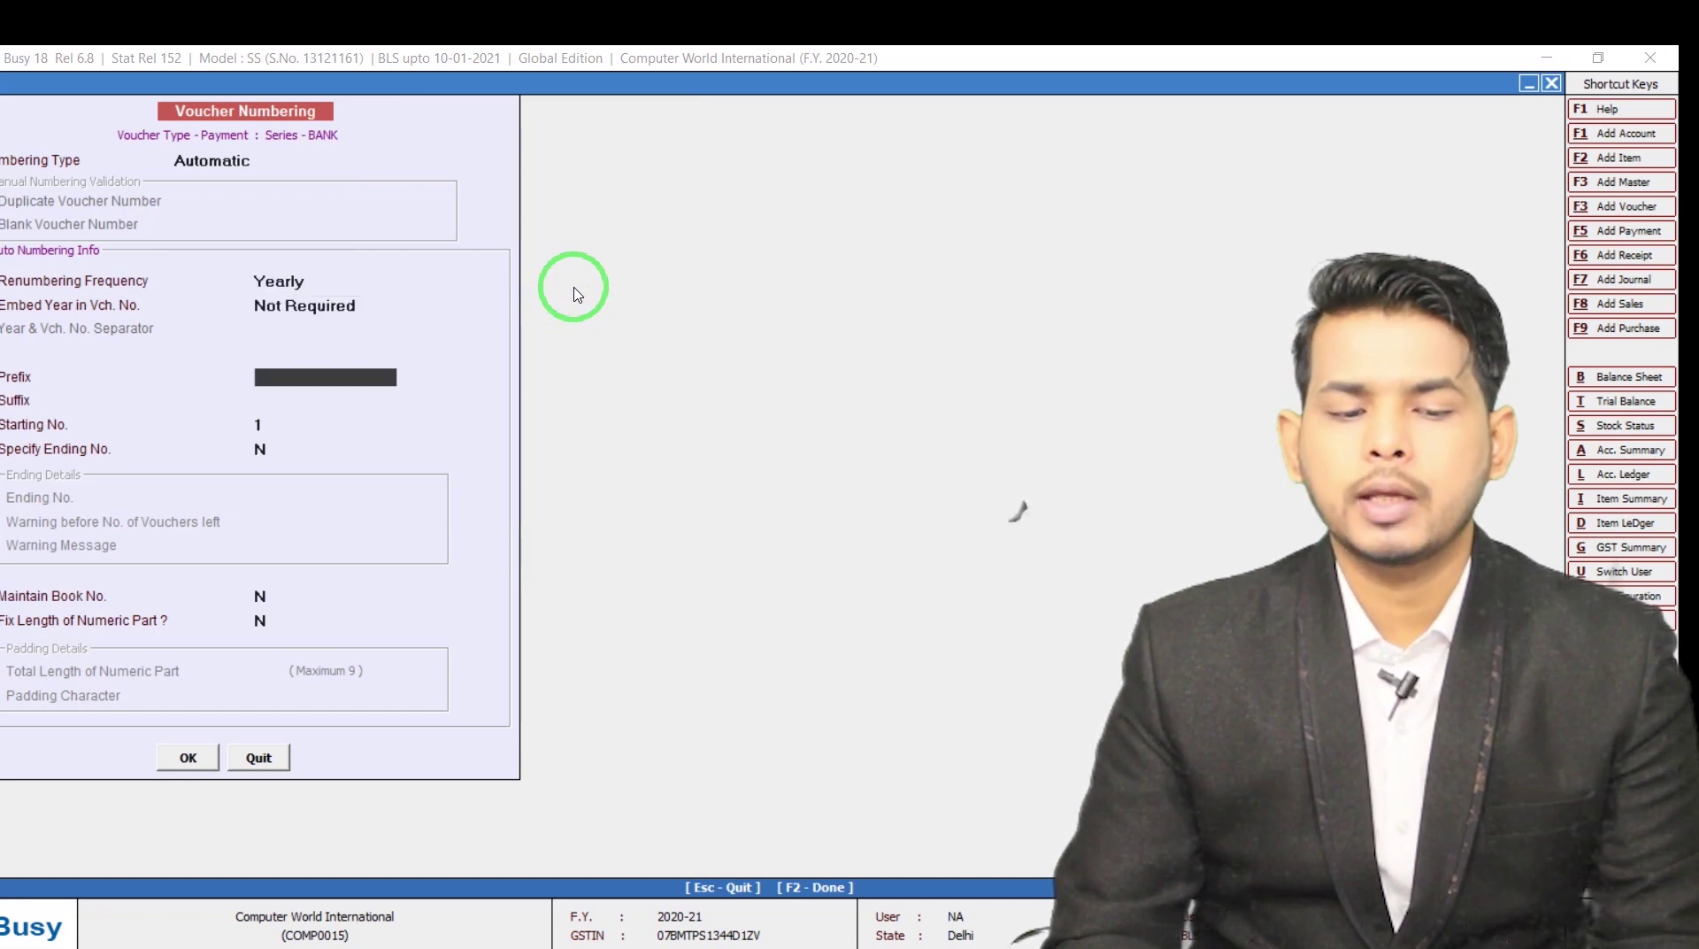
key(Return)
key(Return)
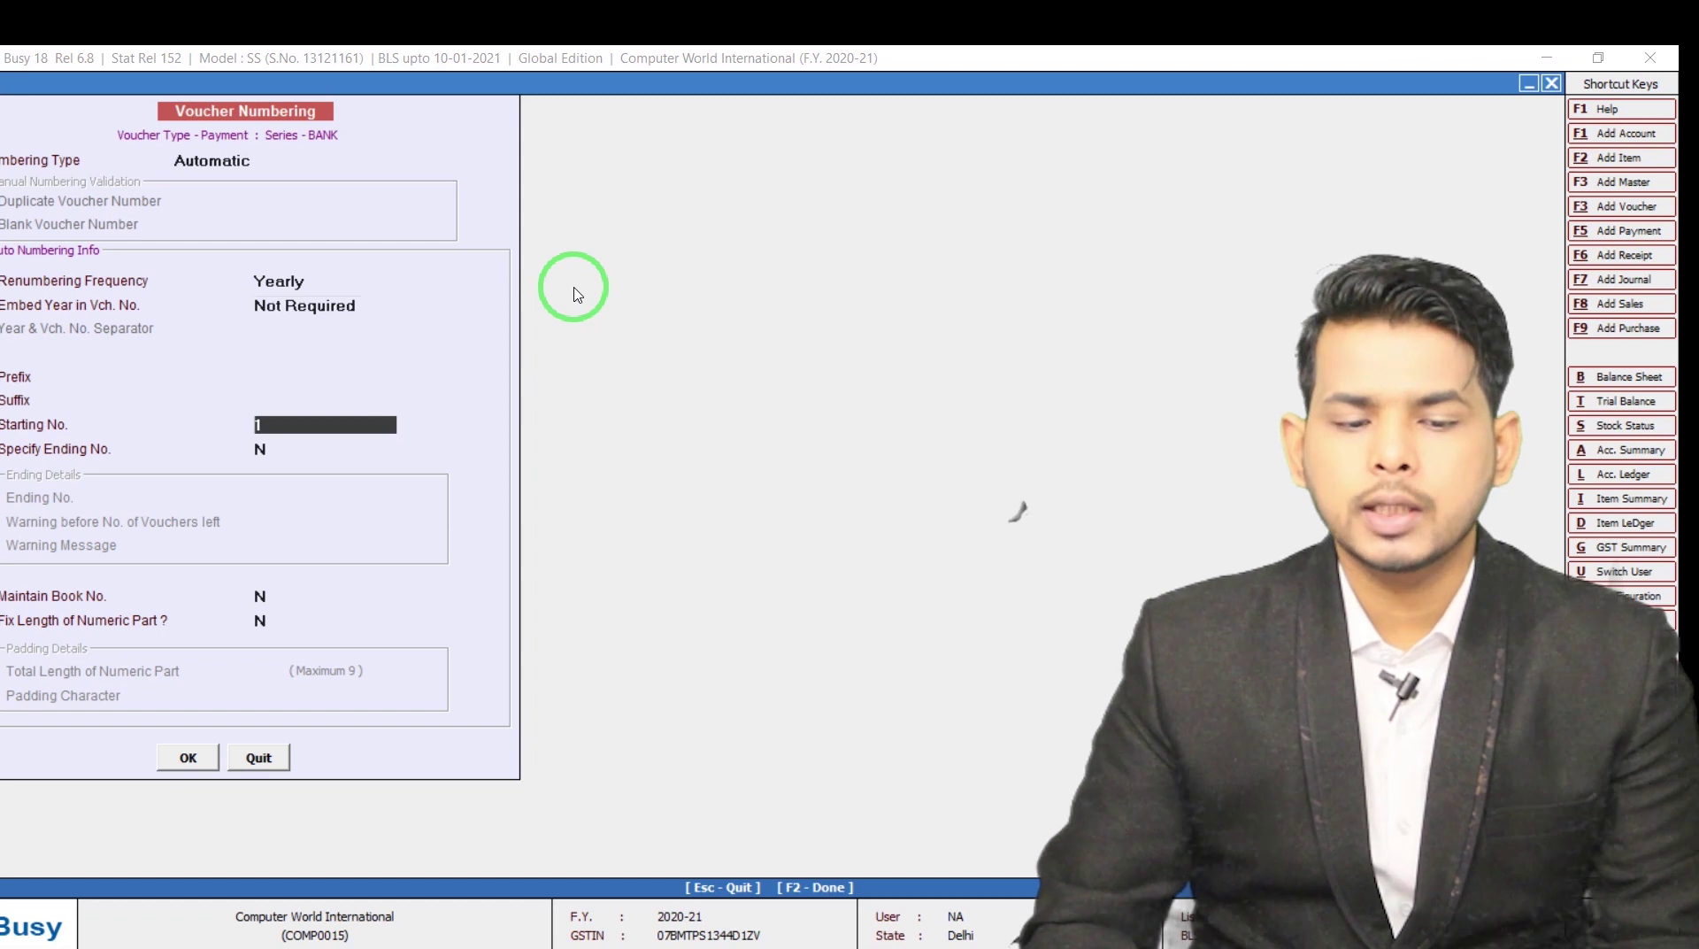
text(1,00,001)
key(Return)
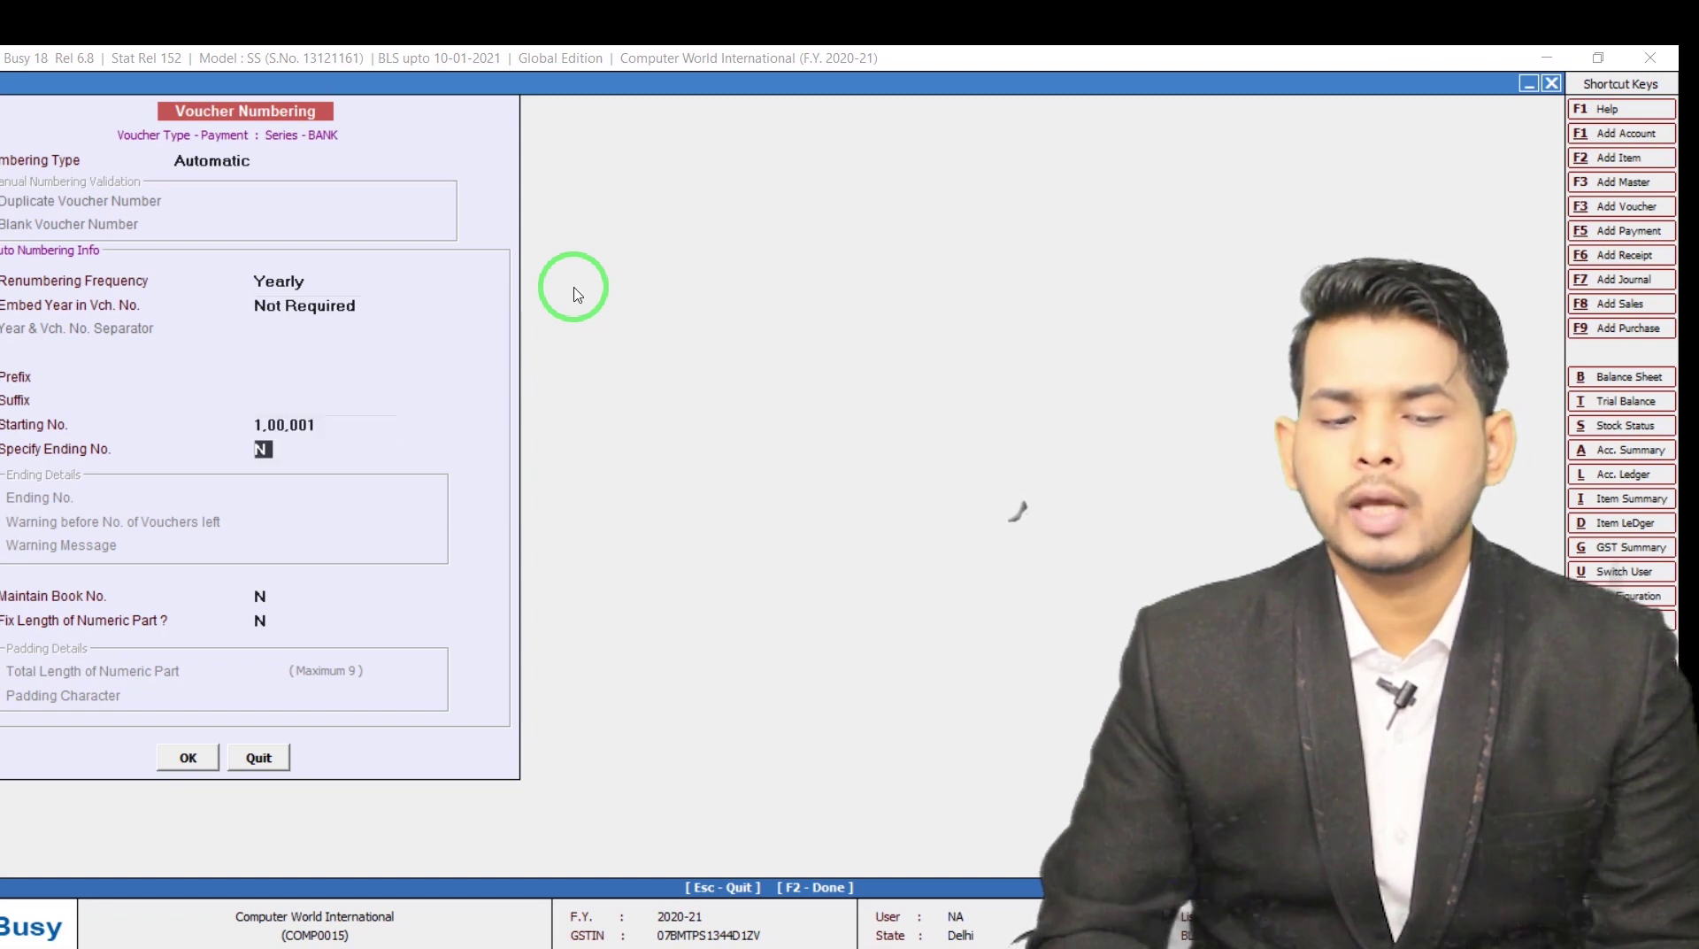
key(Up)
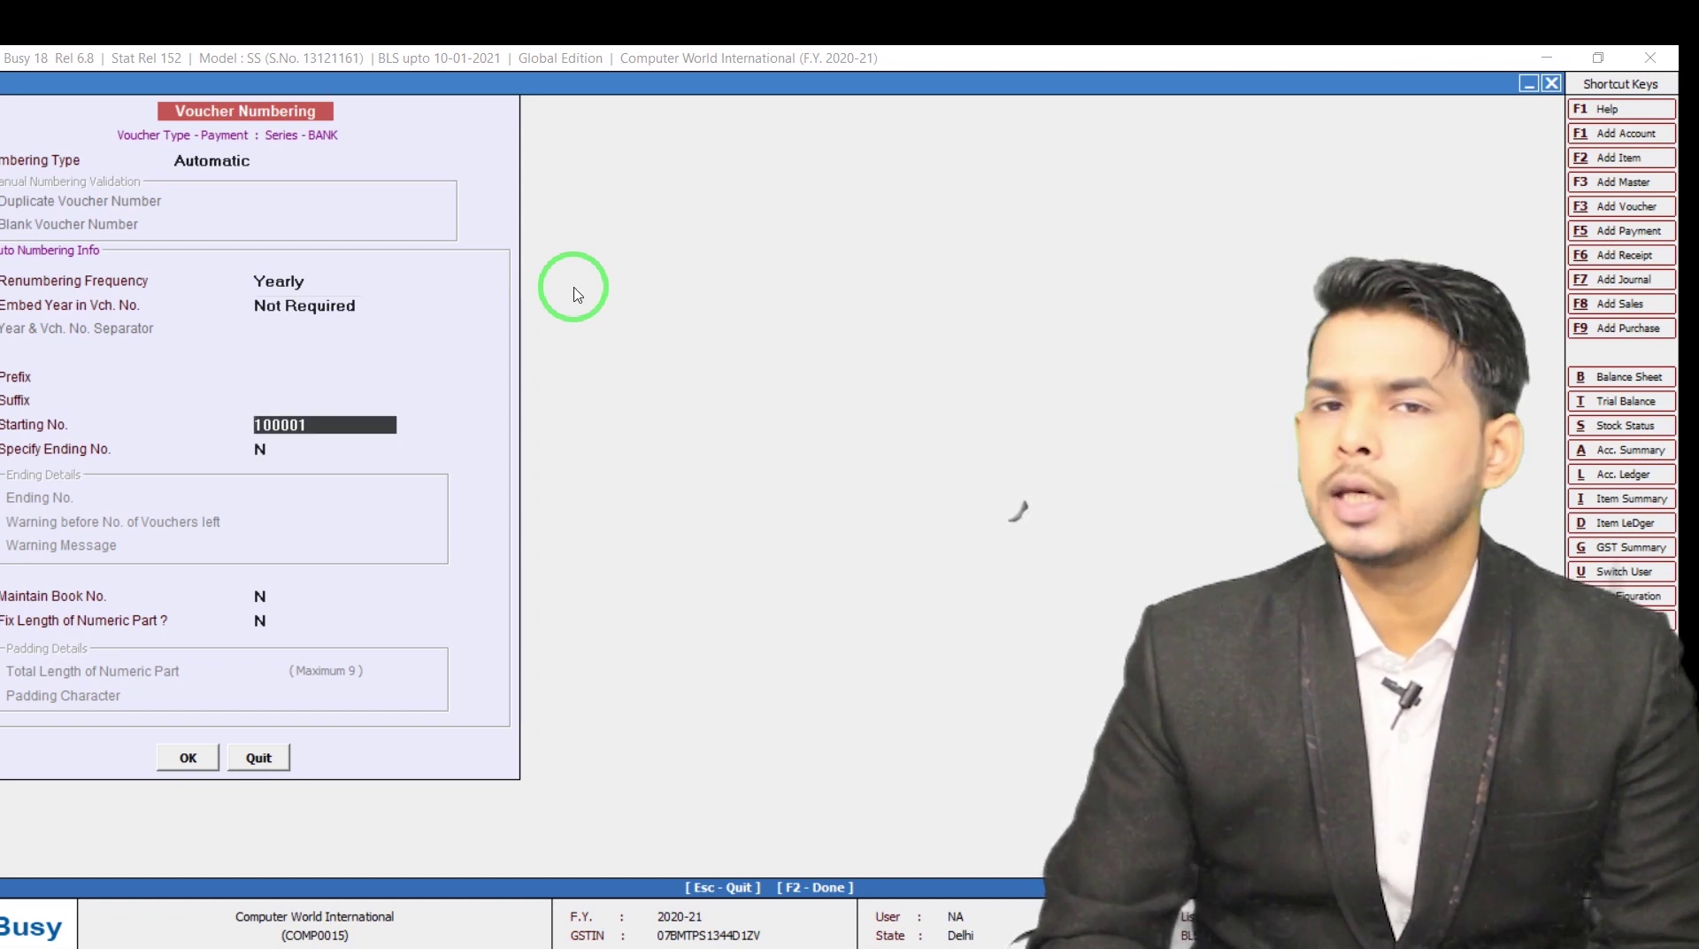
key(F2)
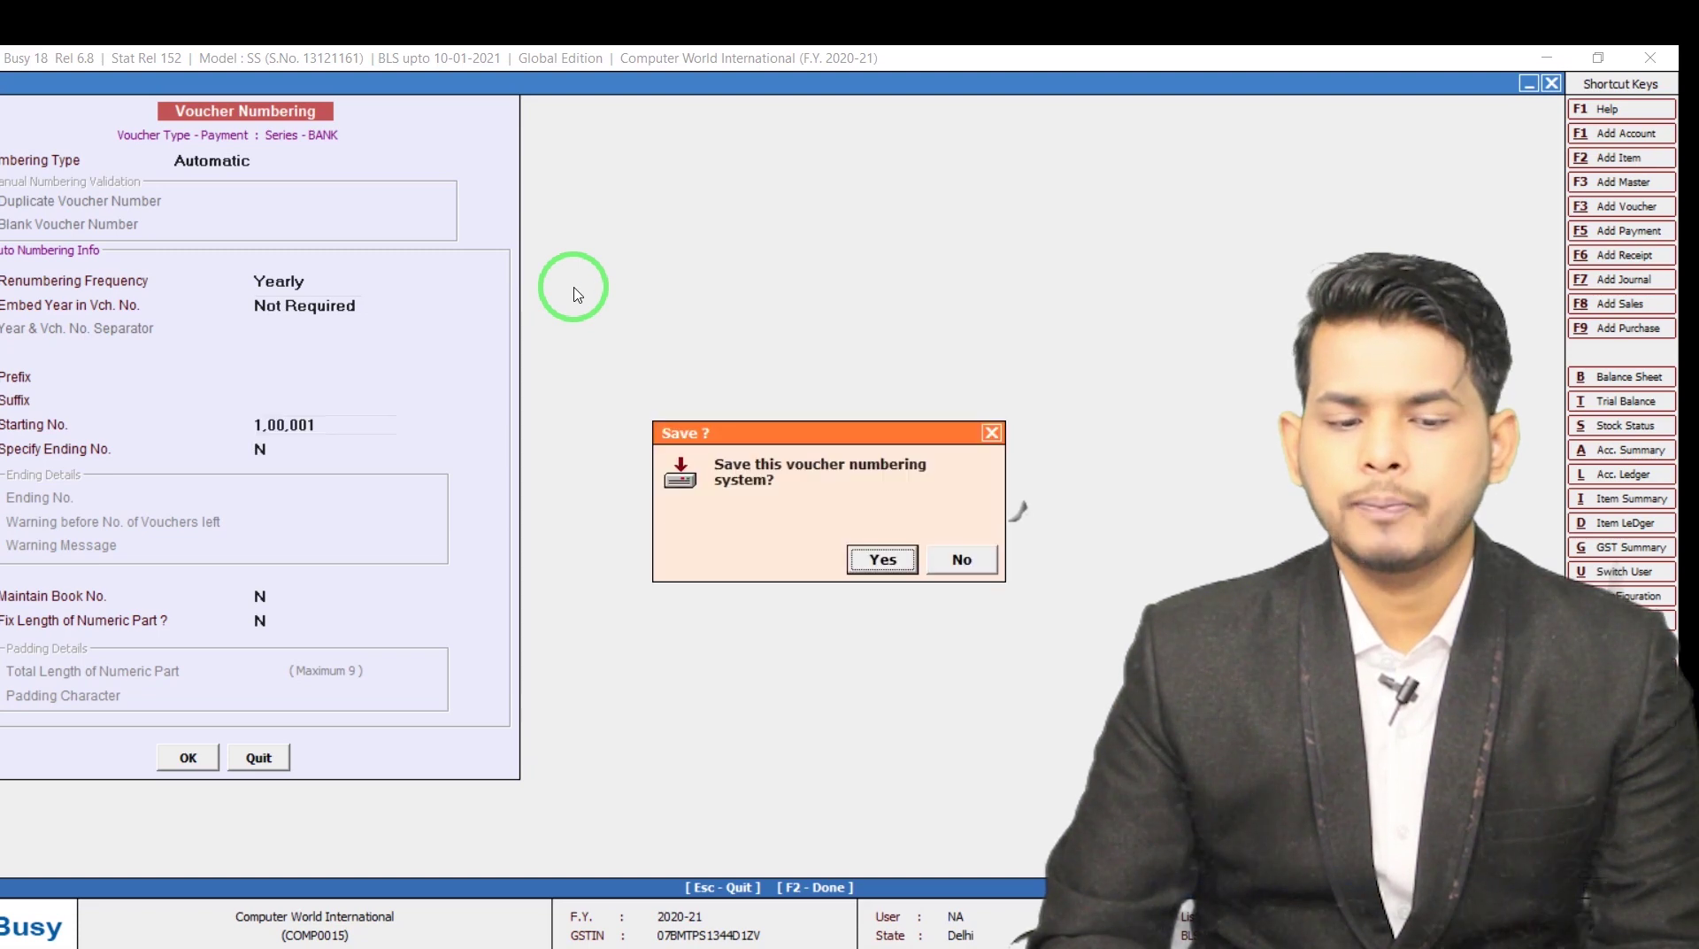
key(Return)
key(Return)
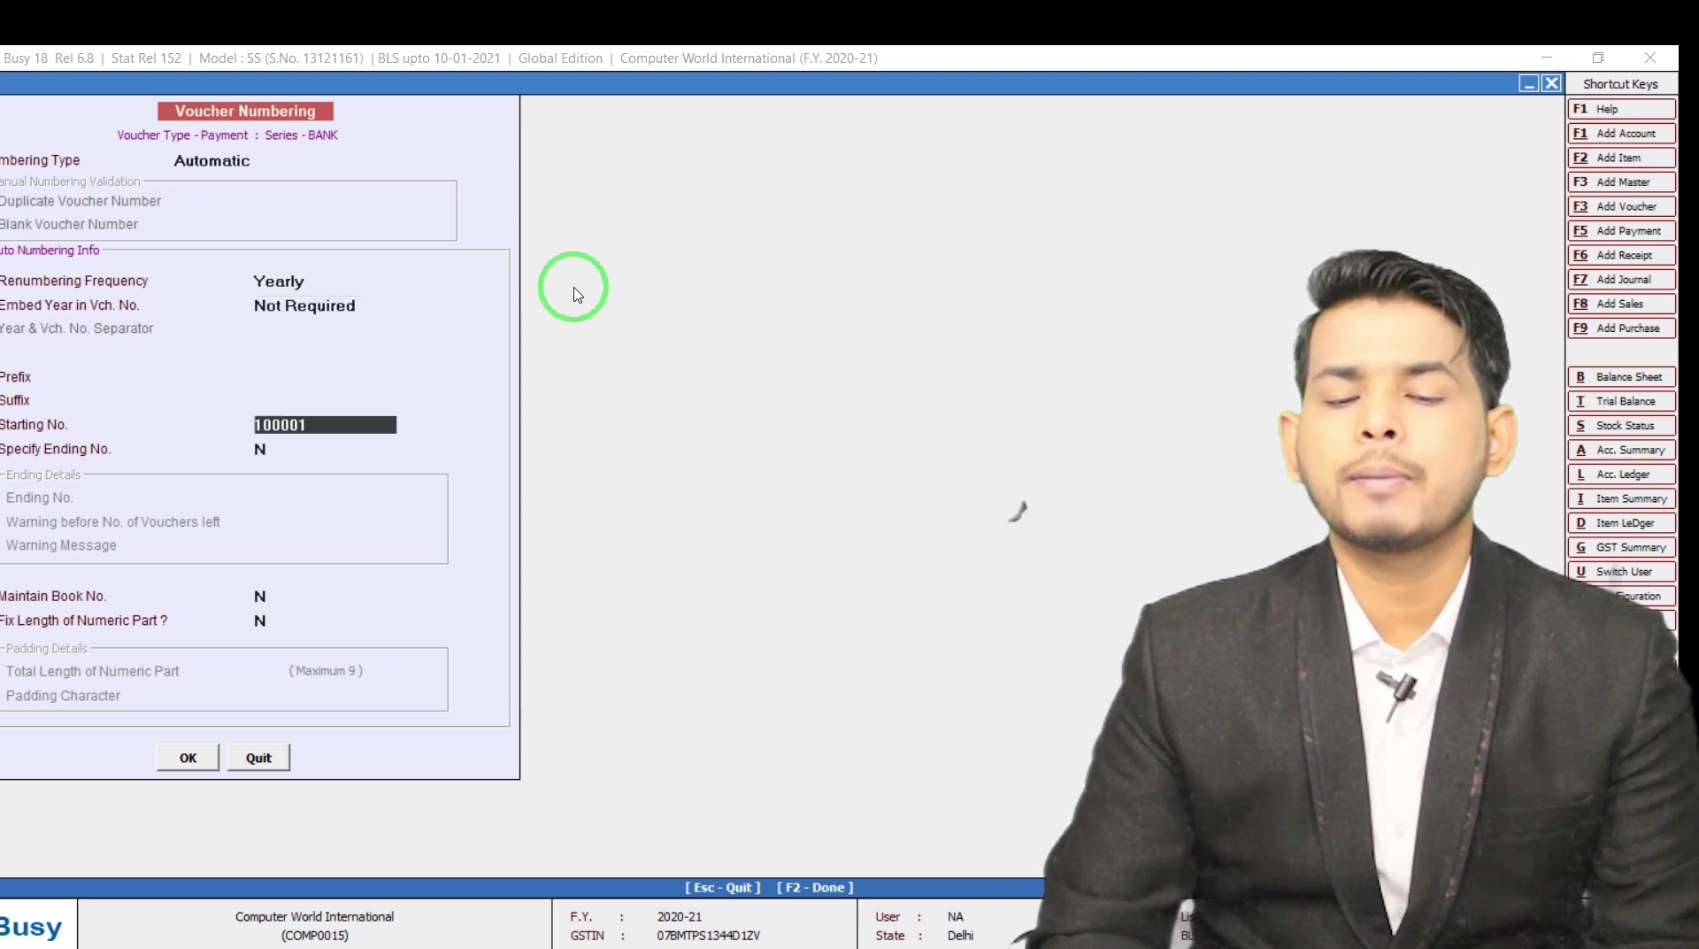
key(Escape)
key(Escape)
key(alt+F5)
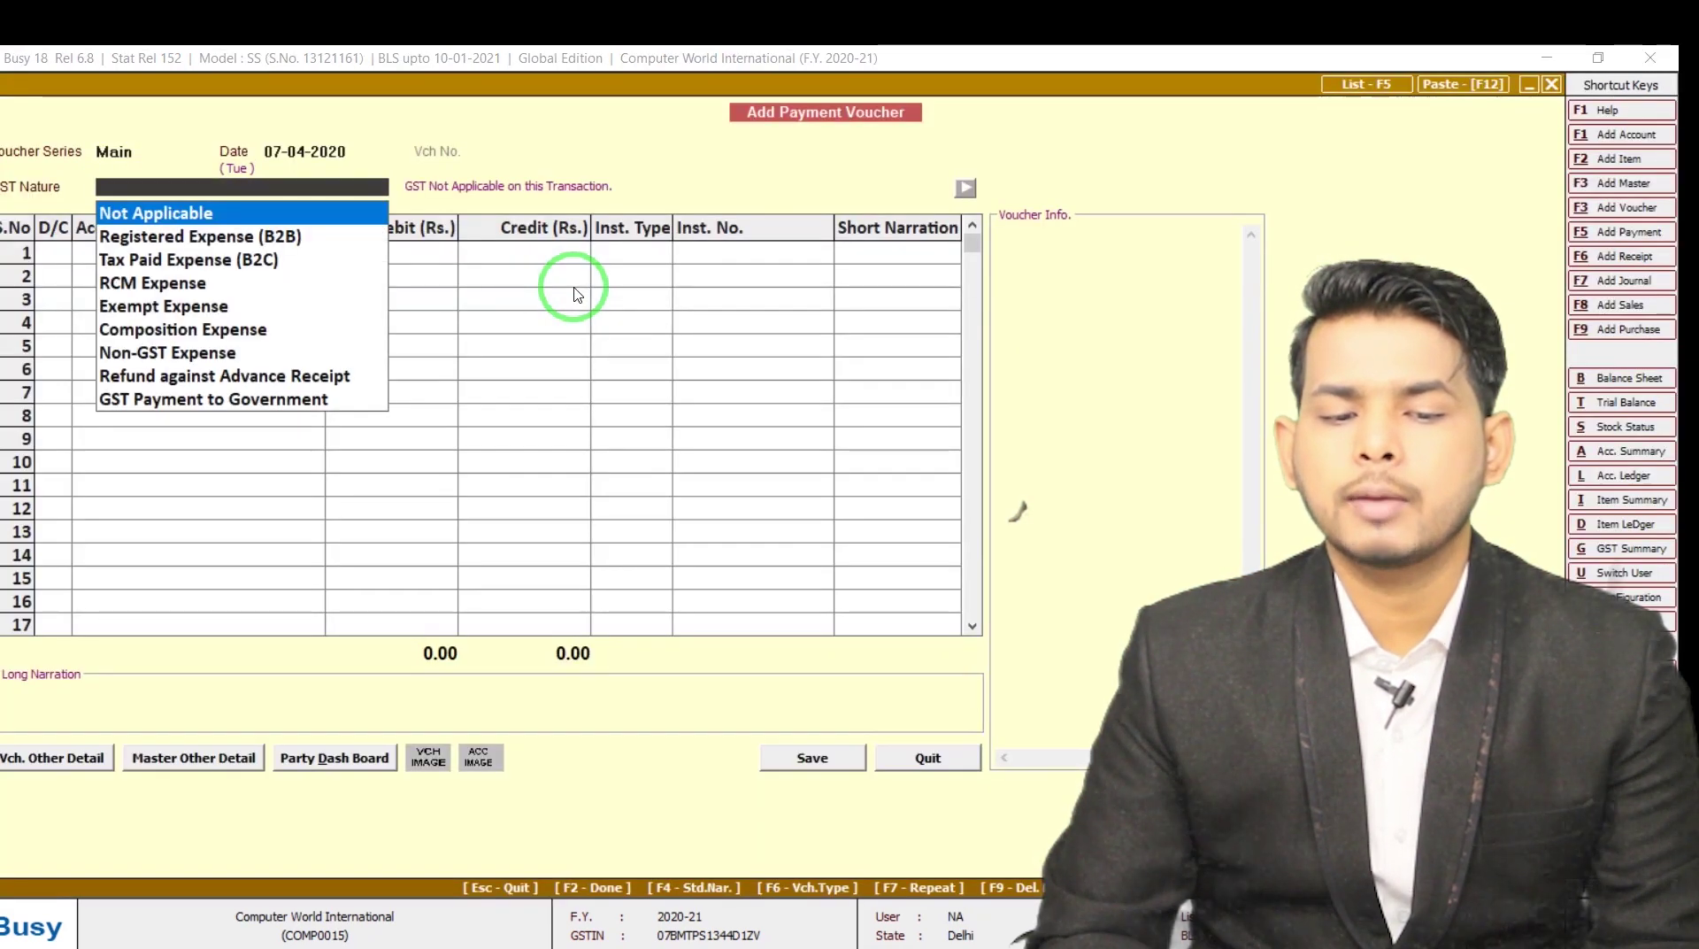
Select BANK instead of Main as the series for the new payment voucher
key(Escape)
key(Escape)
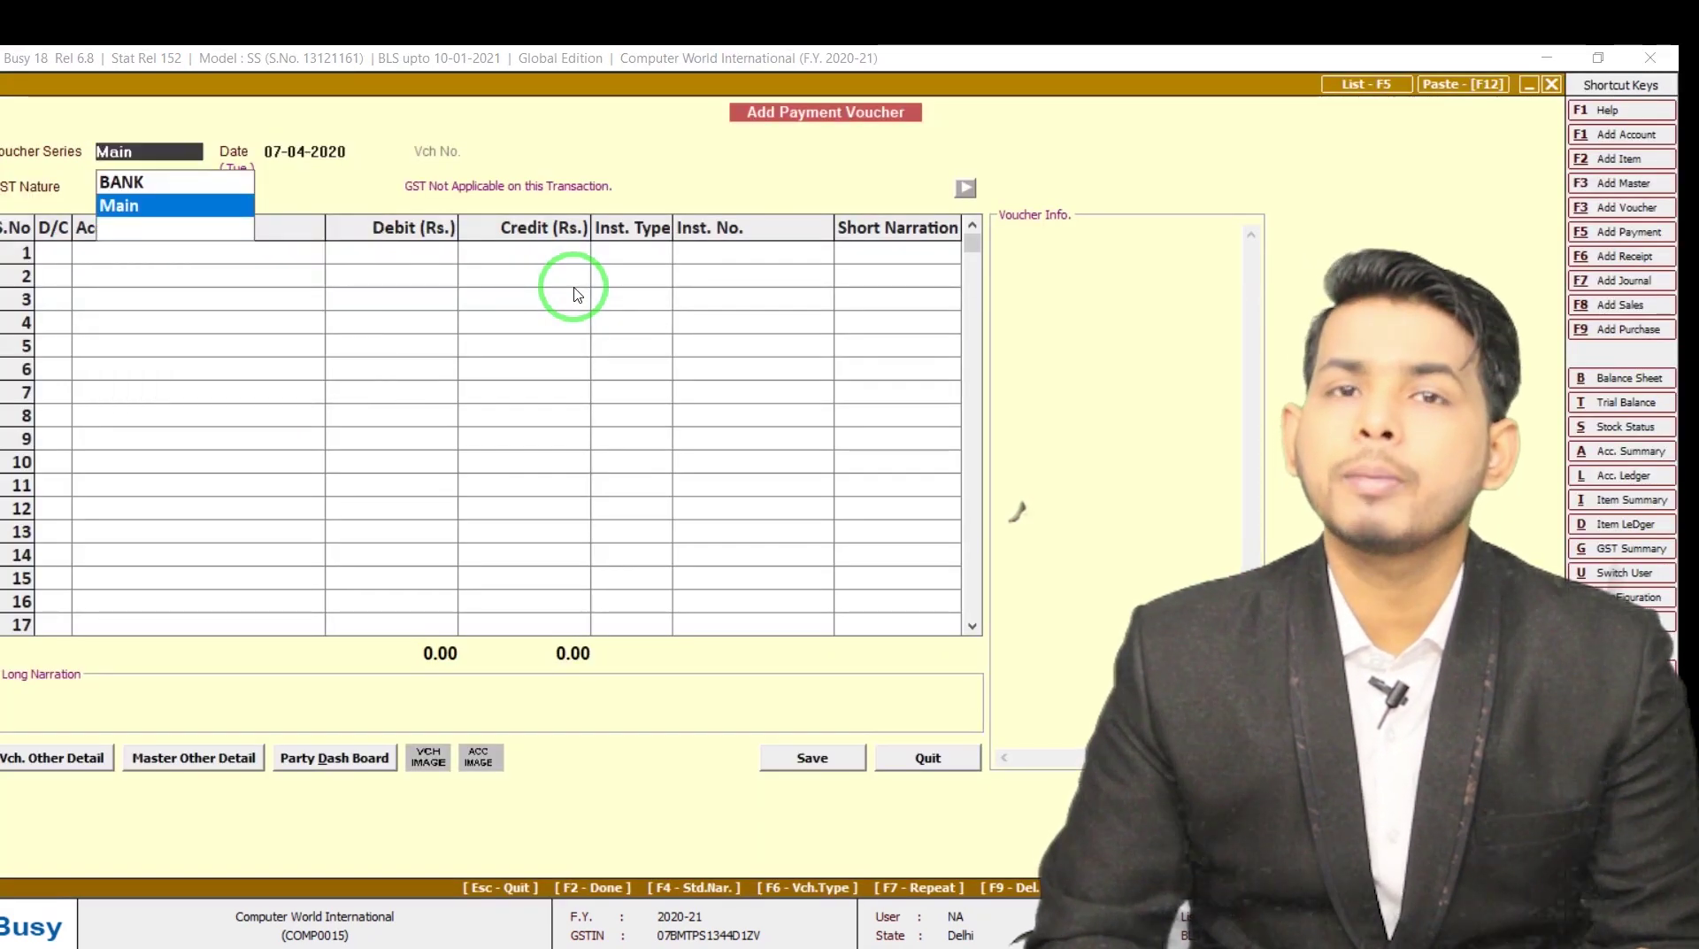
key(Up)
key(Return)
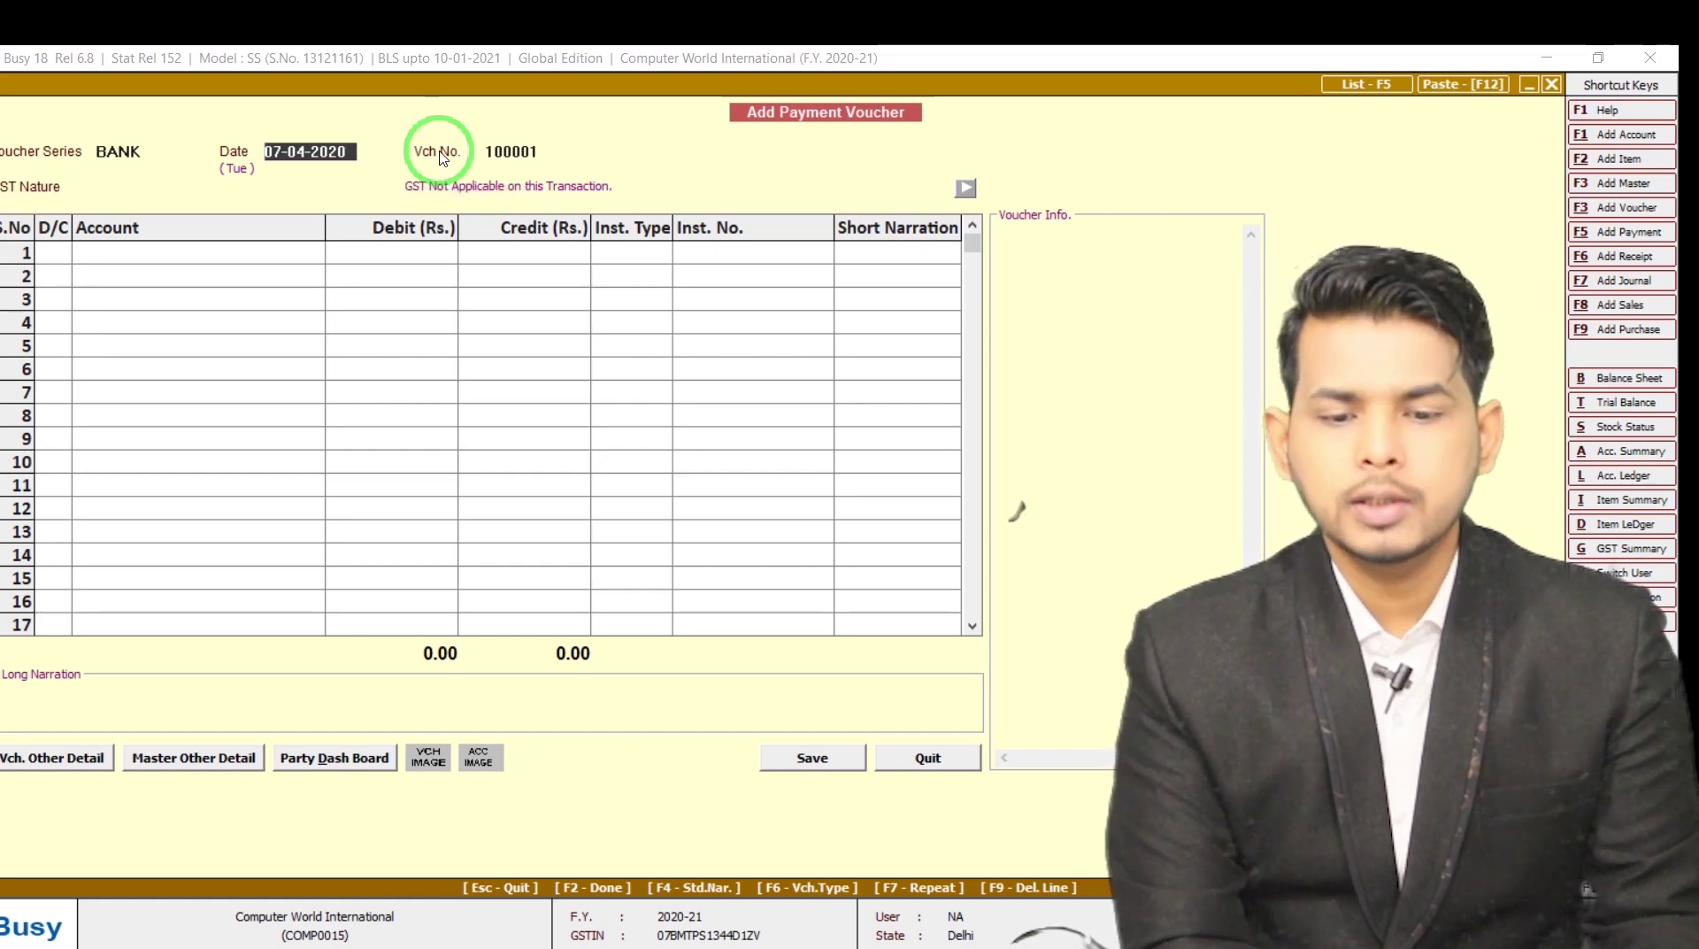
Set Vch No. caption to Y with new caption 'Chq Num' and save the caption settings
key(ctrl+alt+f)
key(Return)
key(Return)
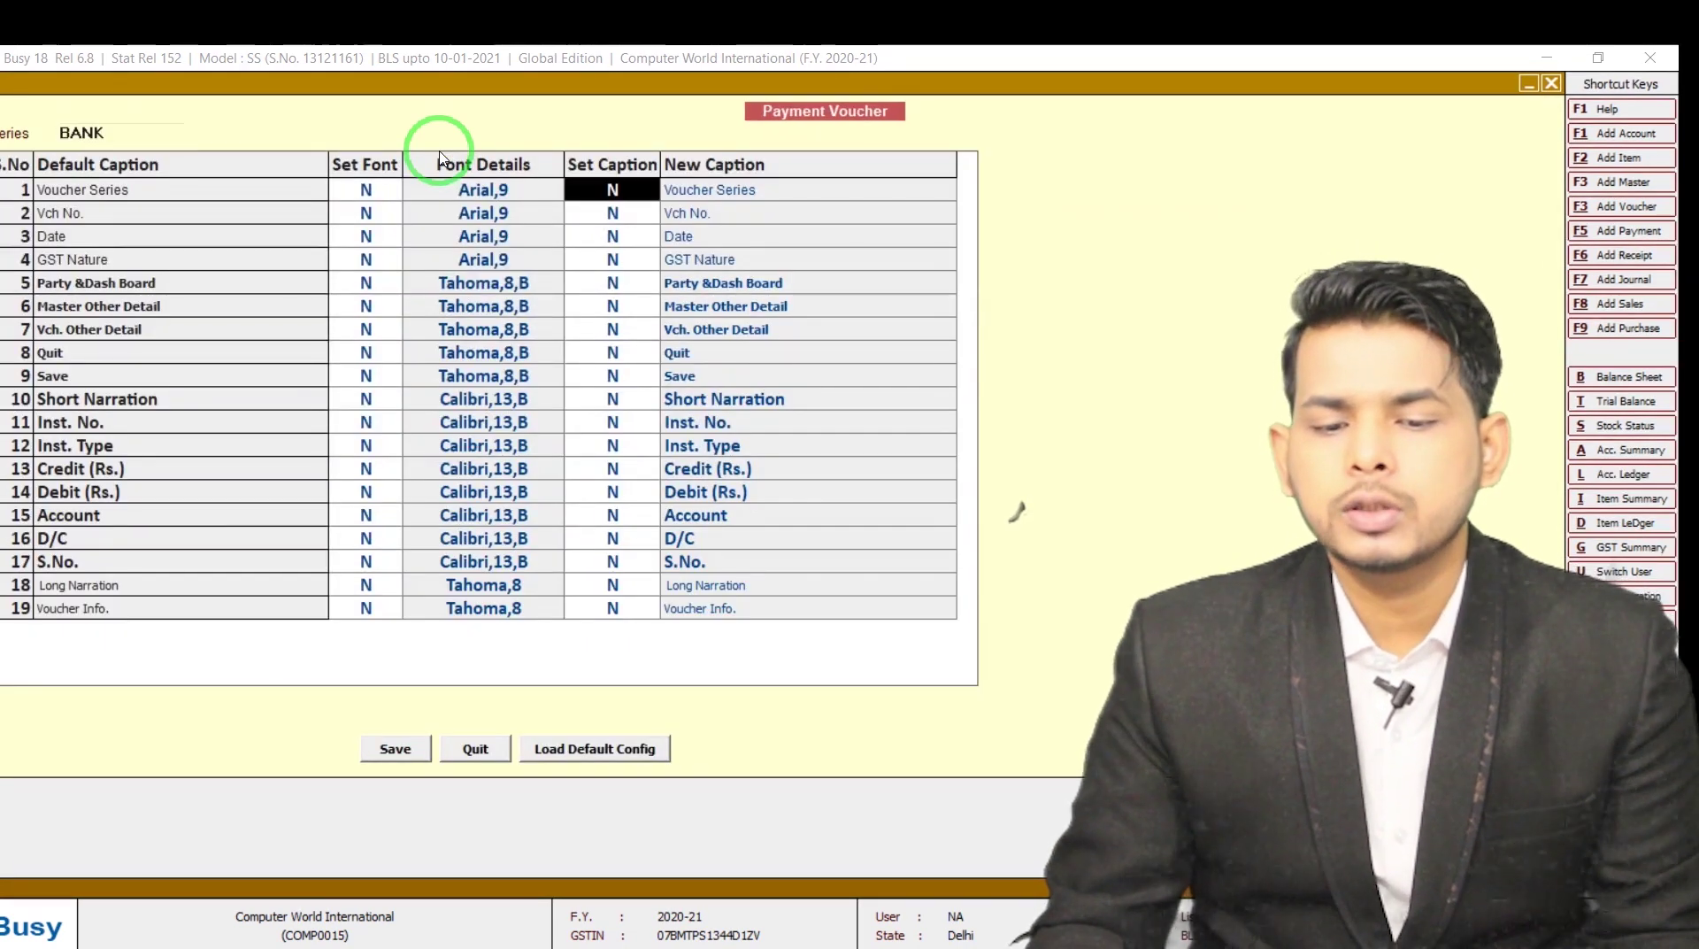
key(Return)
key(Return)
text(Y)
key(Return)
text(C)
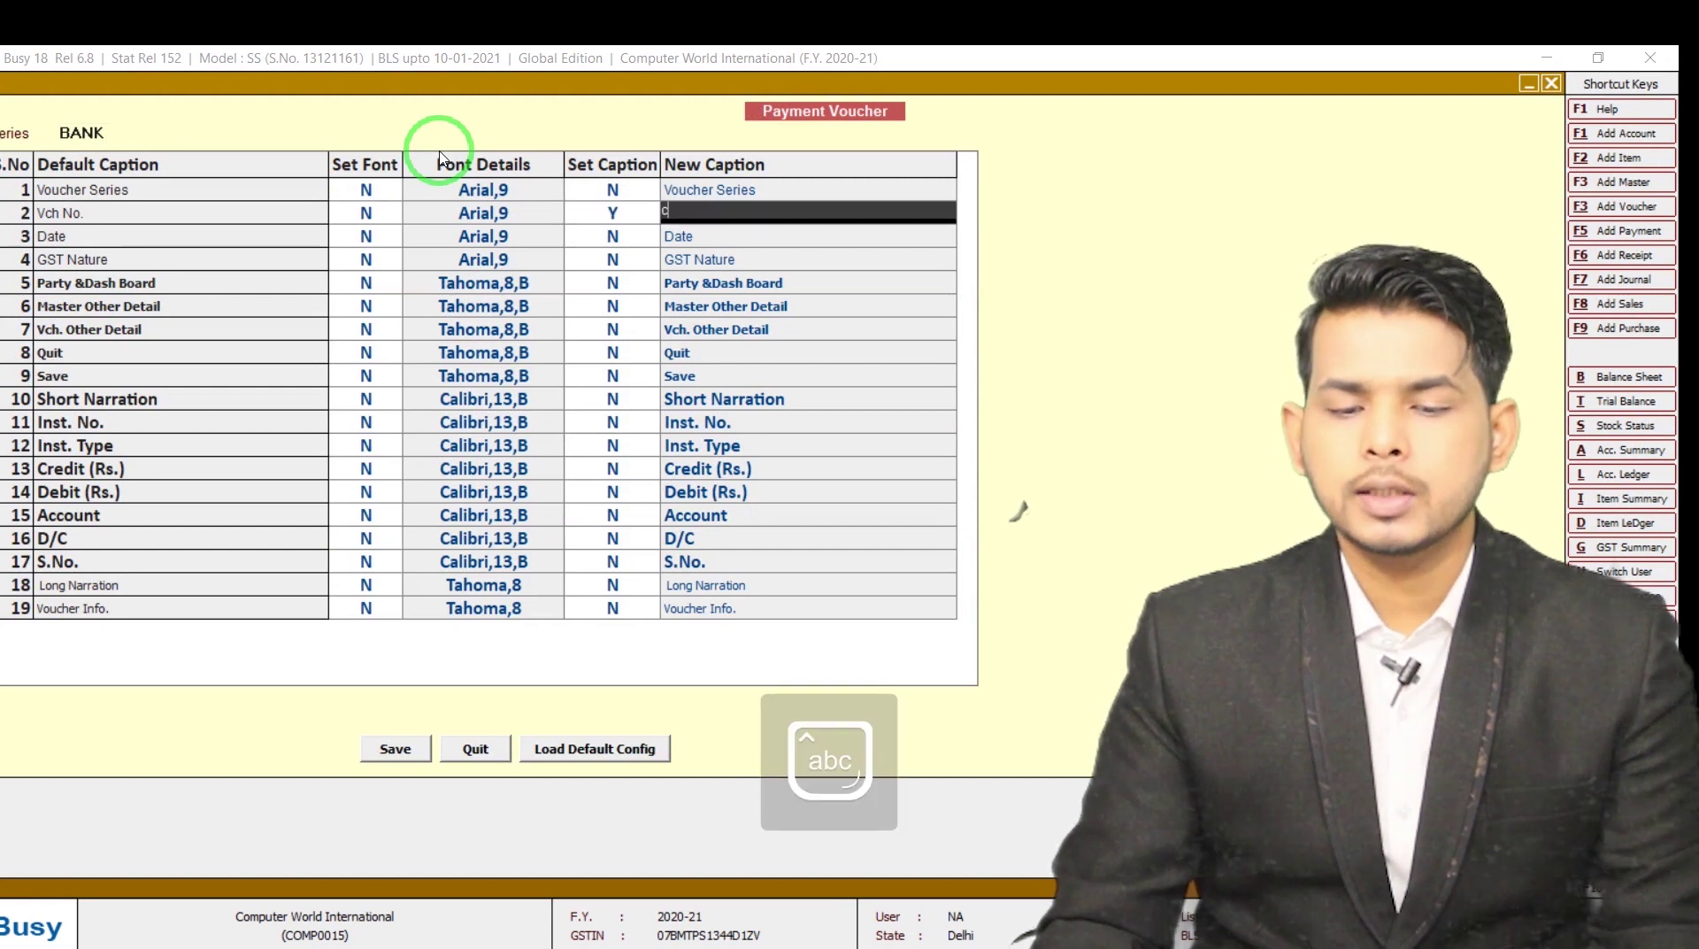
text(hq )
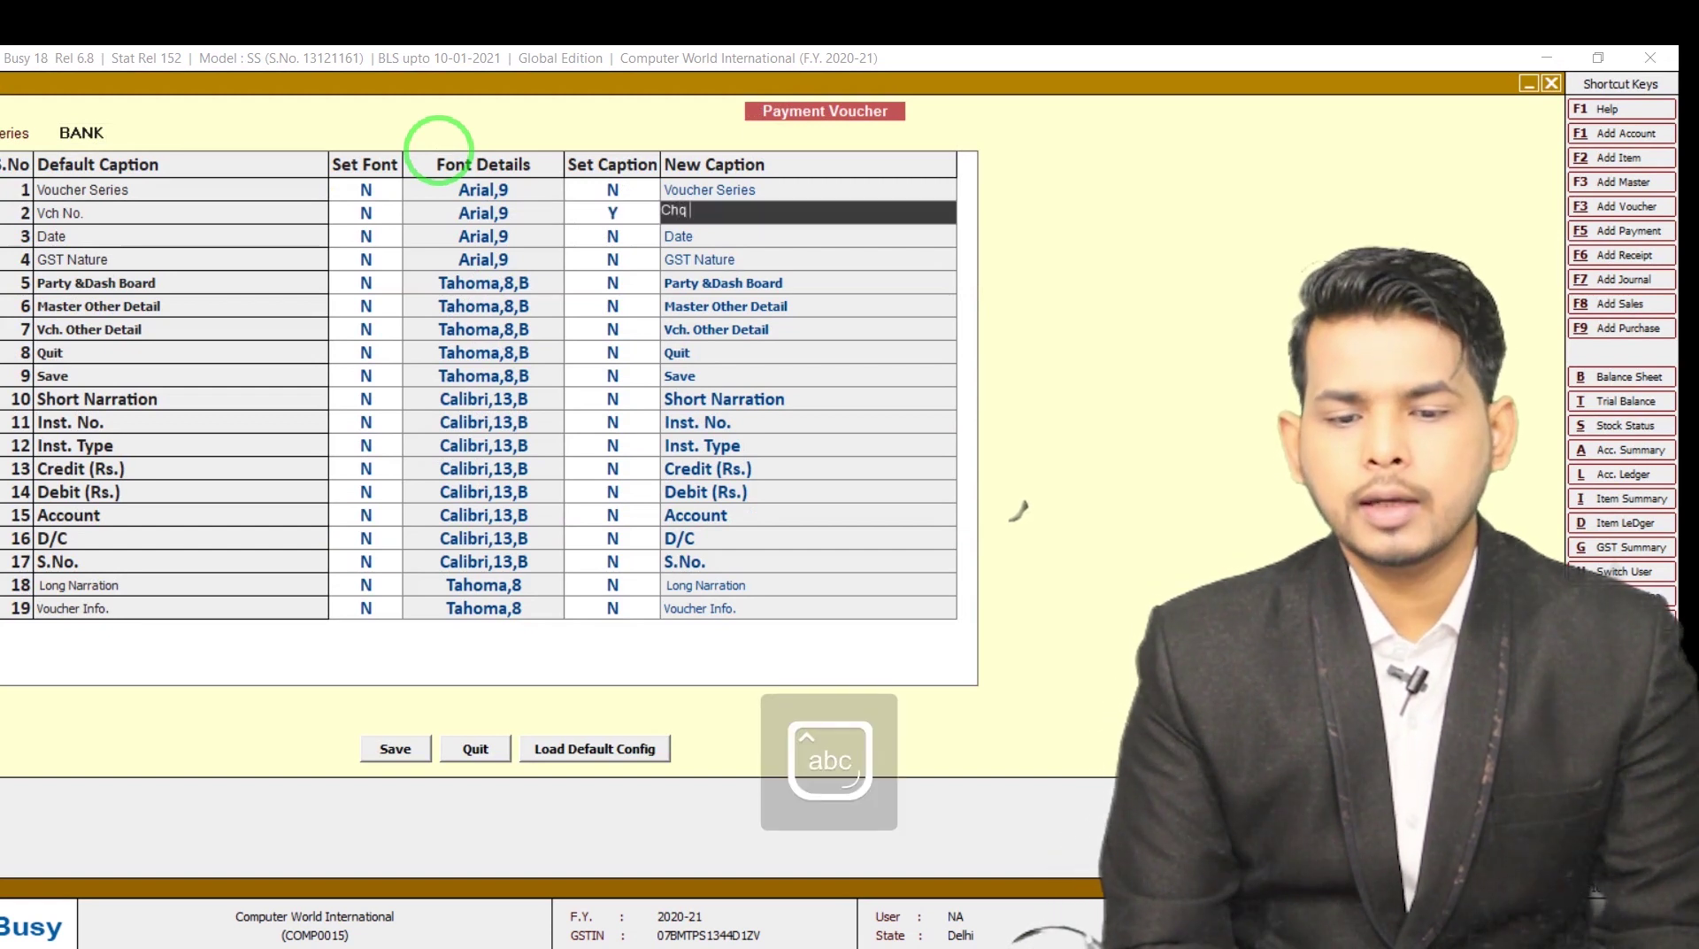
text(Num)
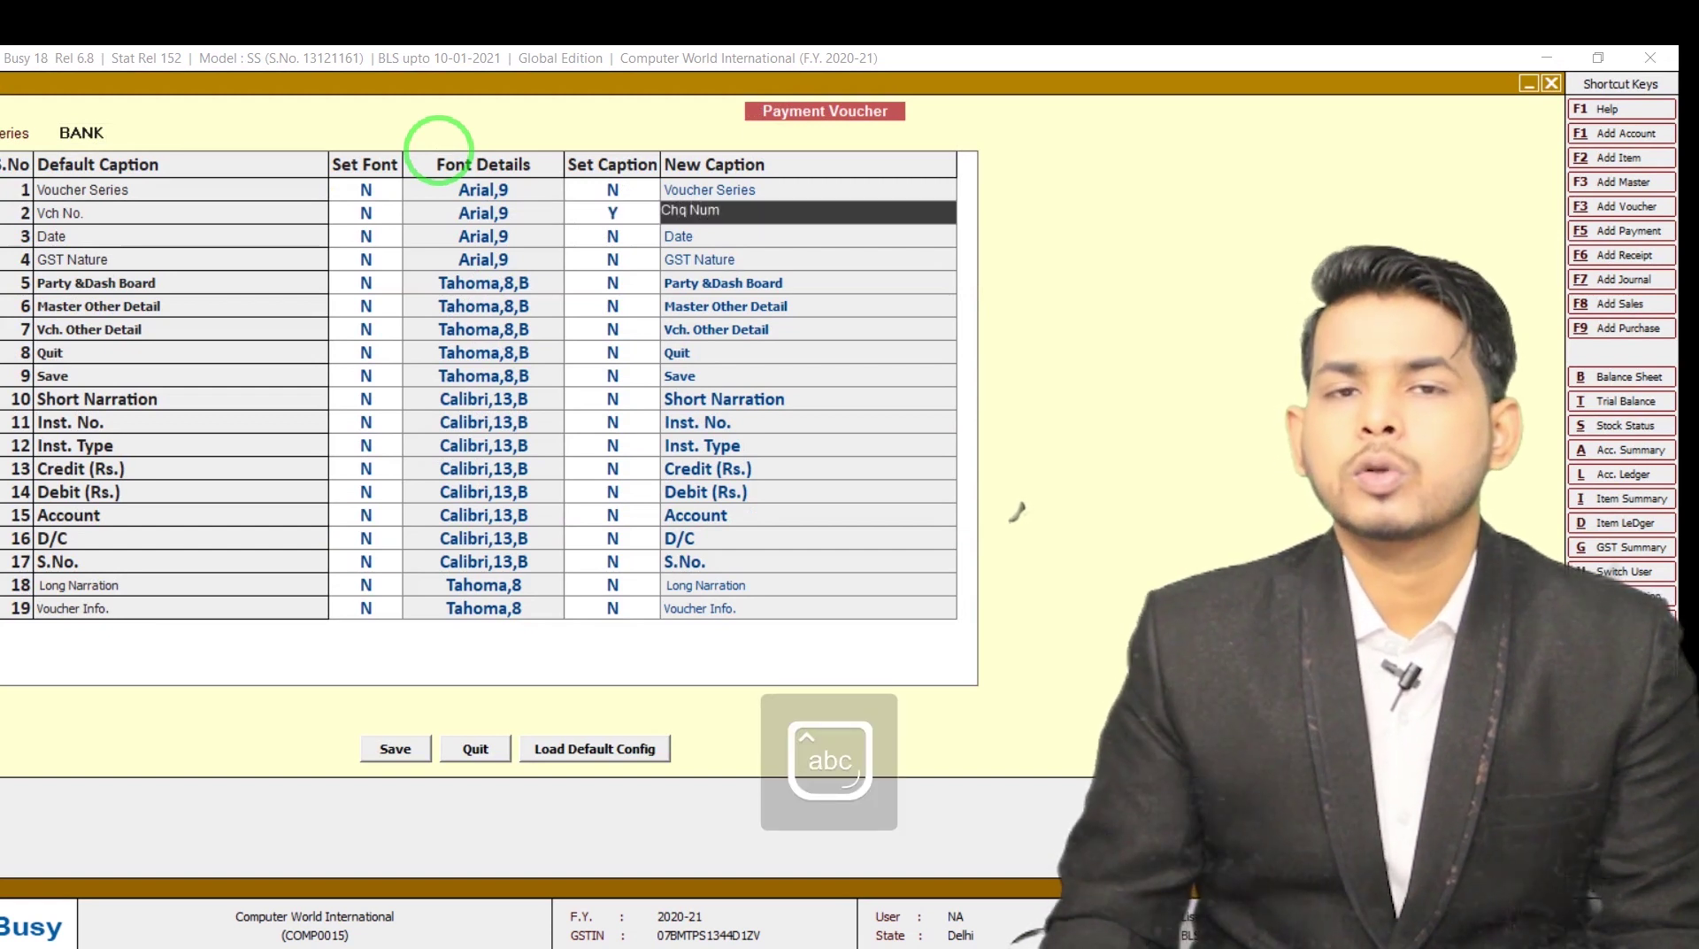
click(400, 754)
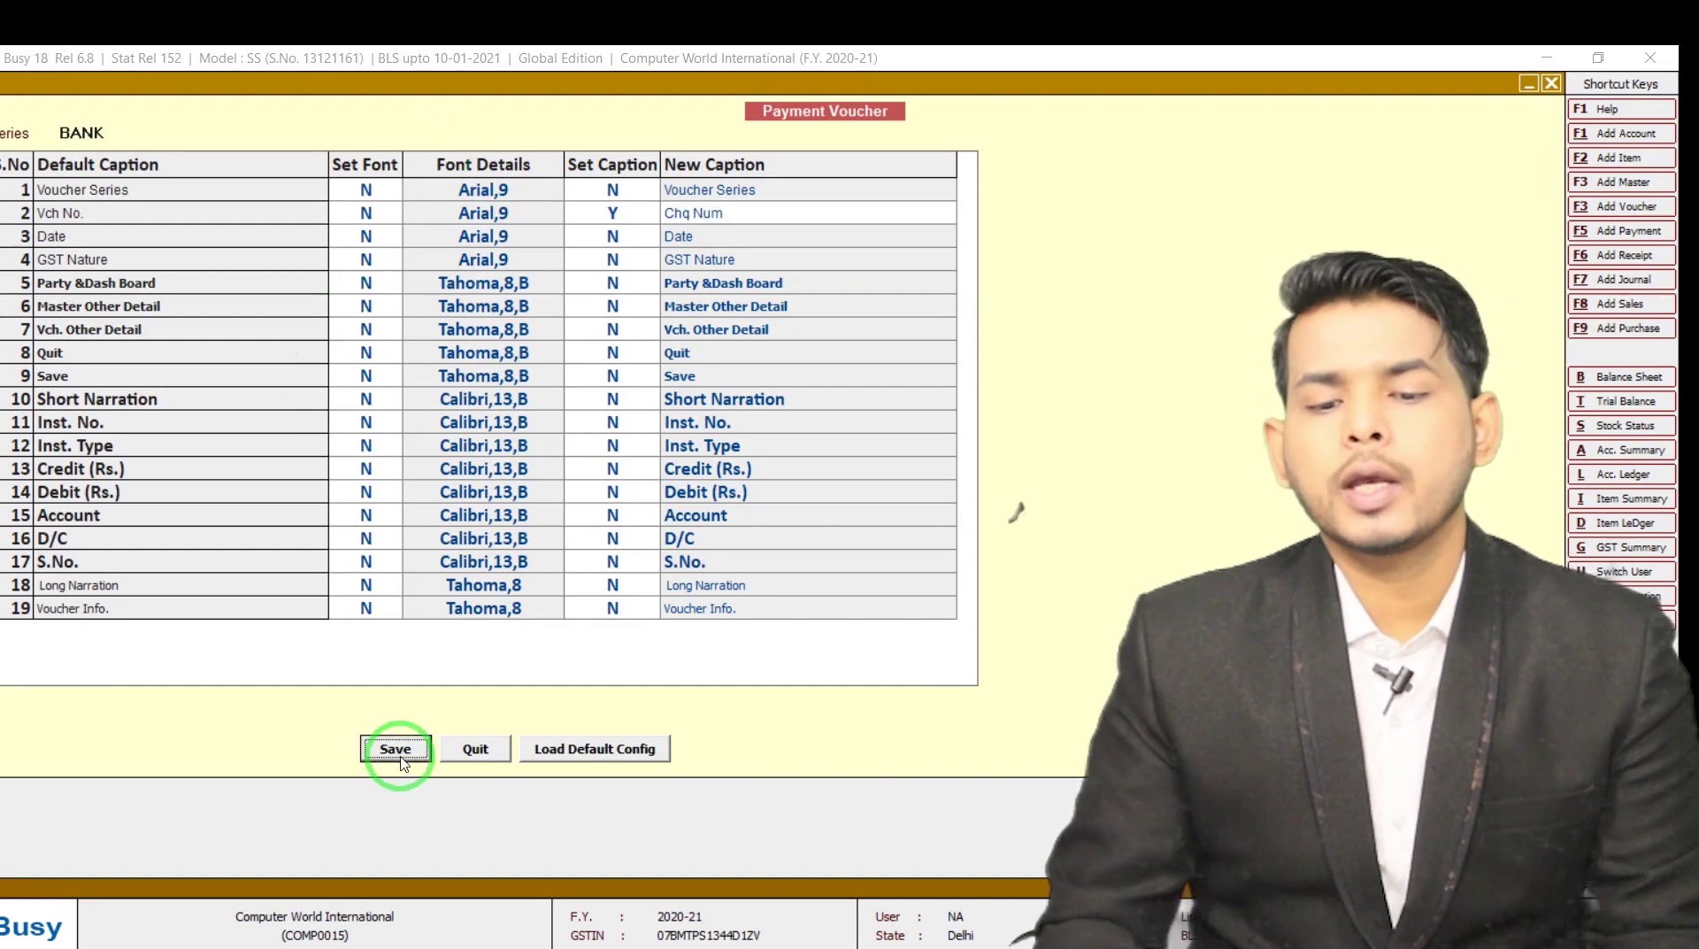
key(Return)
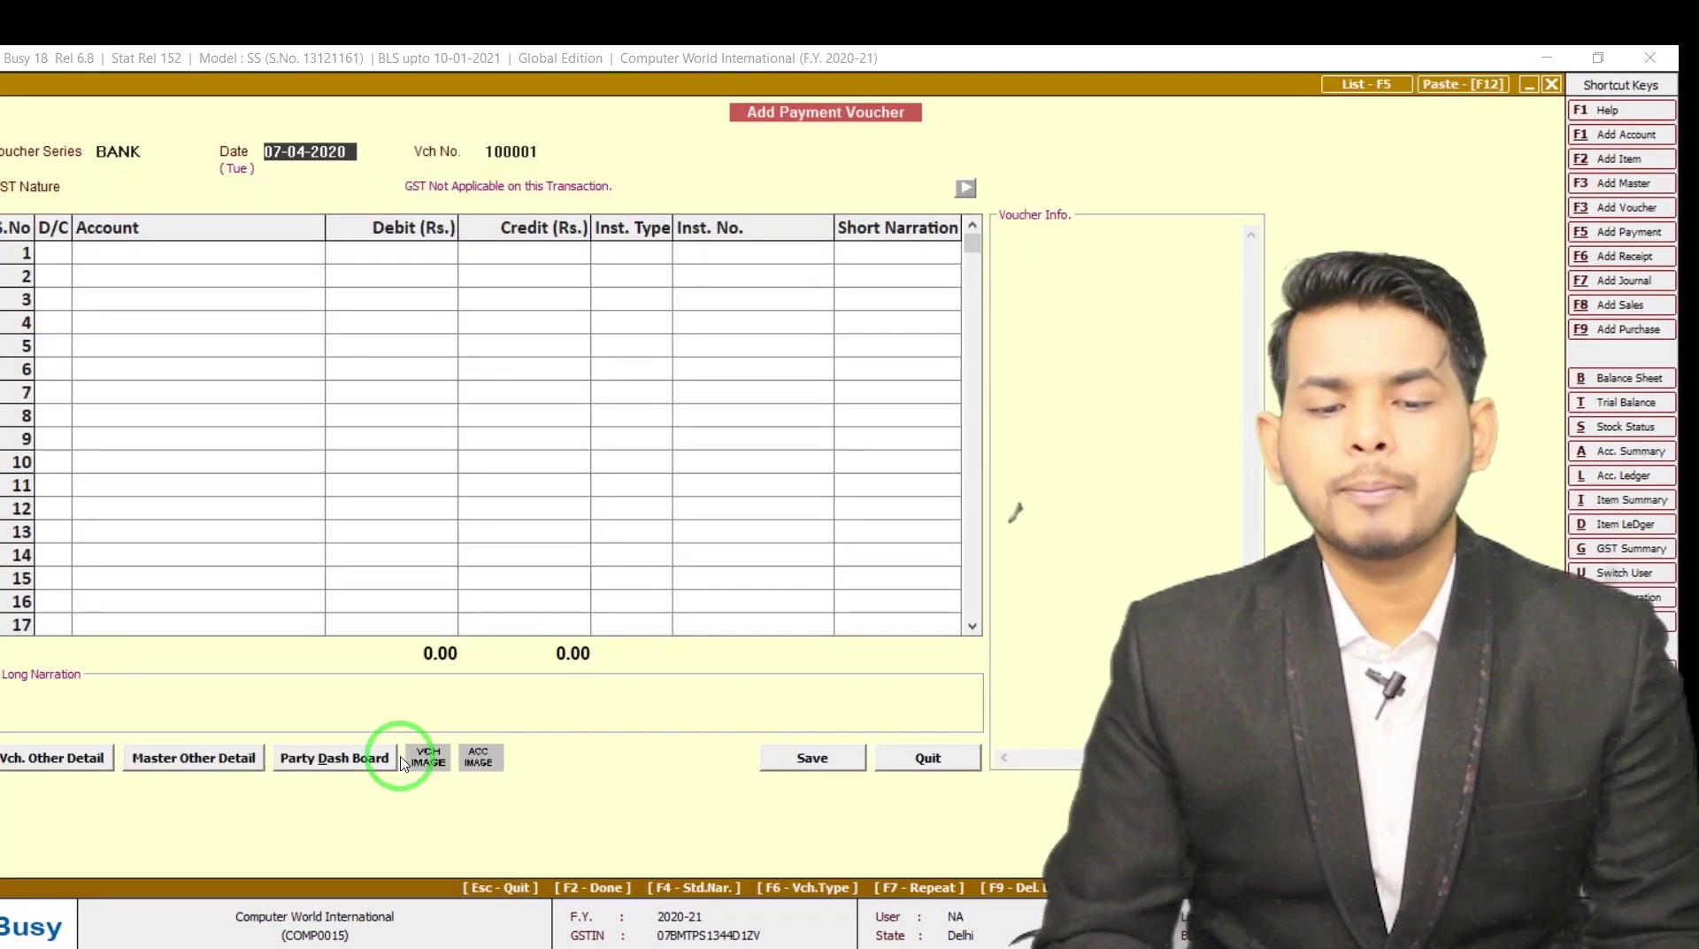
Discard the open voucher and start a fresh BANK-series payment dated 01-04-2020
key(Escape)
key(Return)
key(Return)
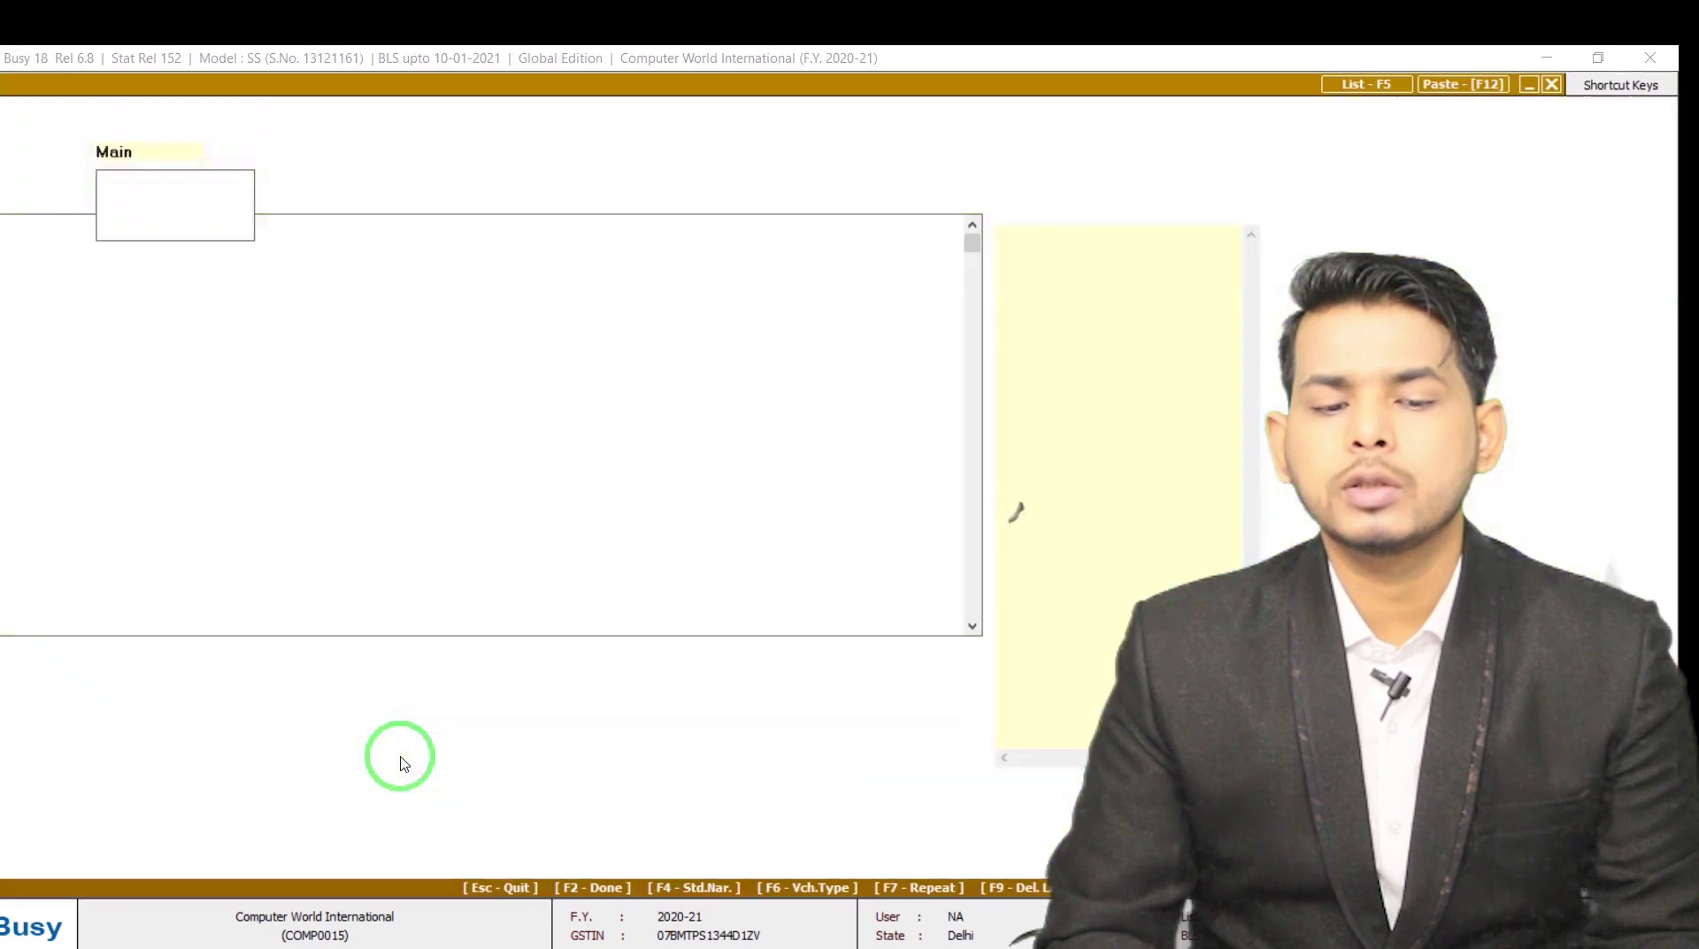
key(Return)
key(shift+Tab)
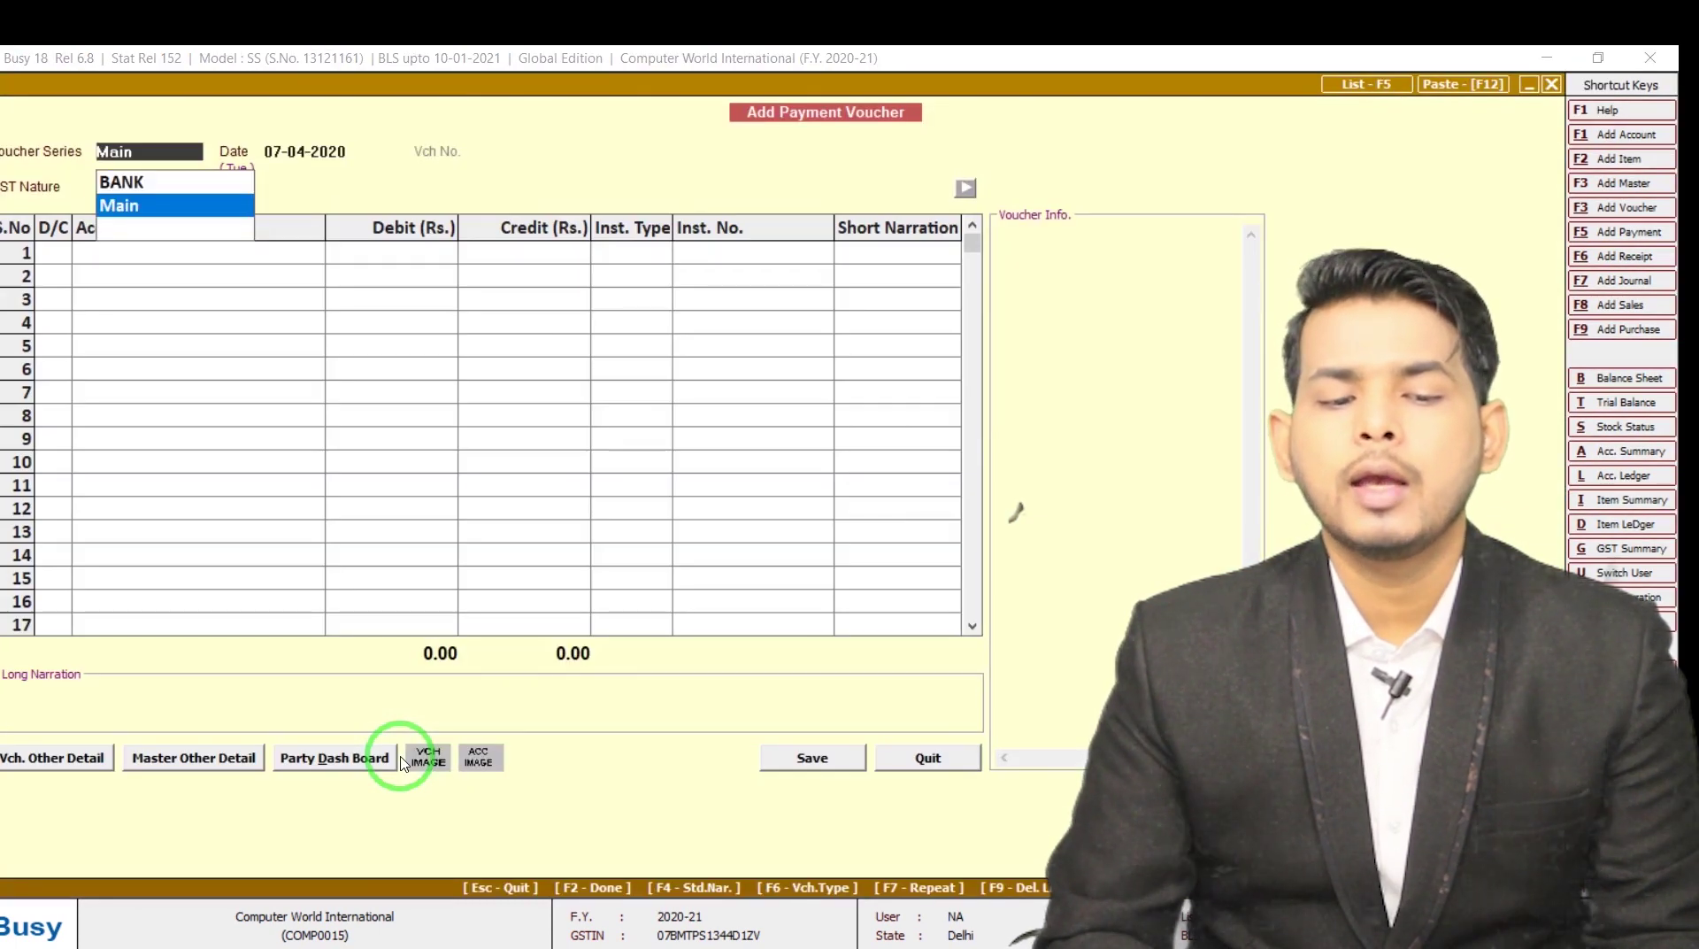
key(Up)
key(Return)
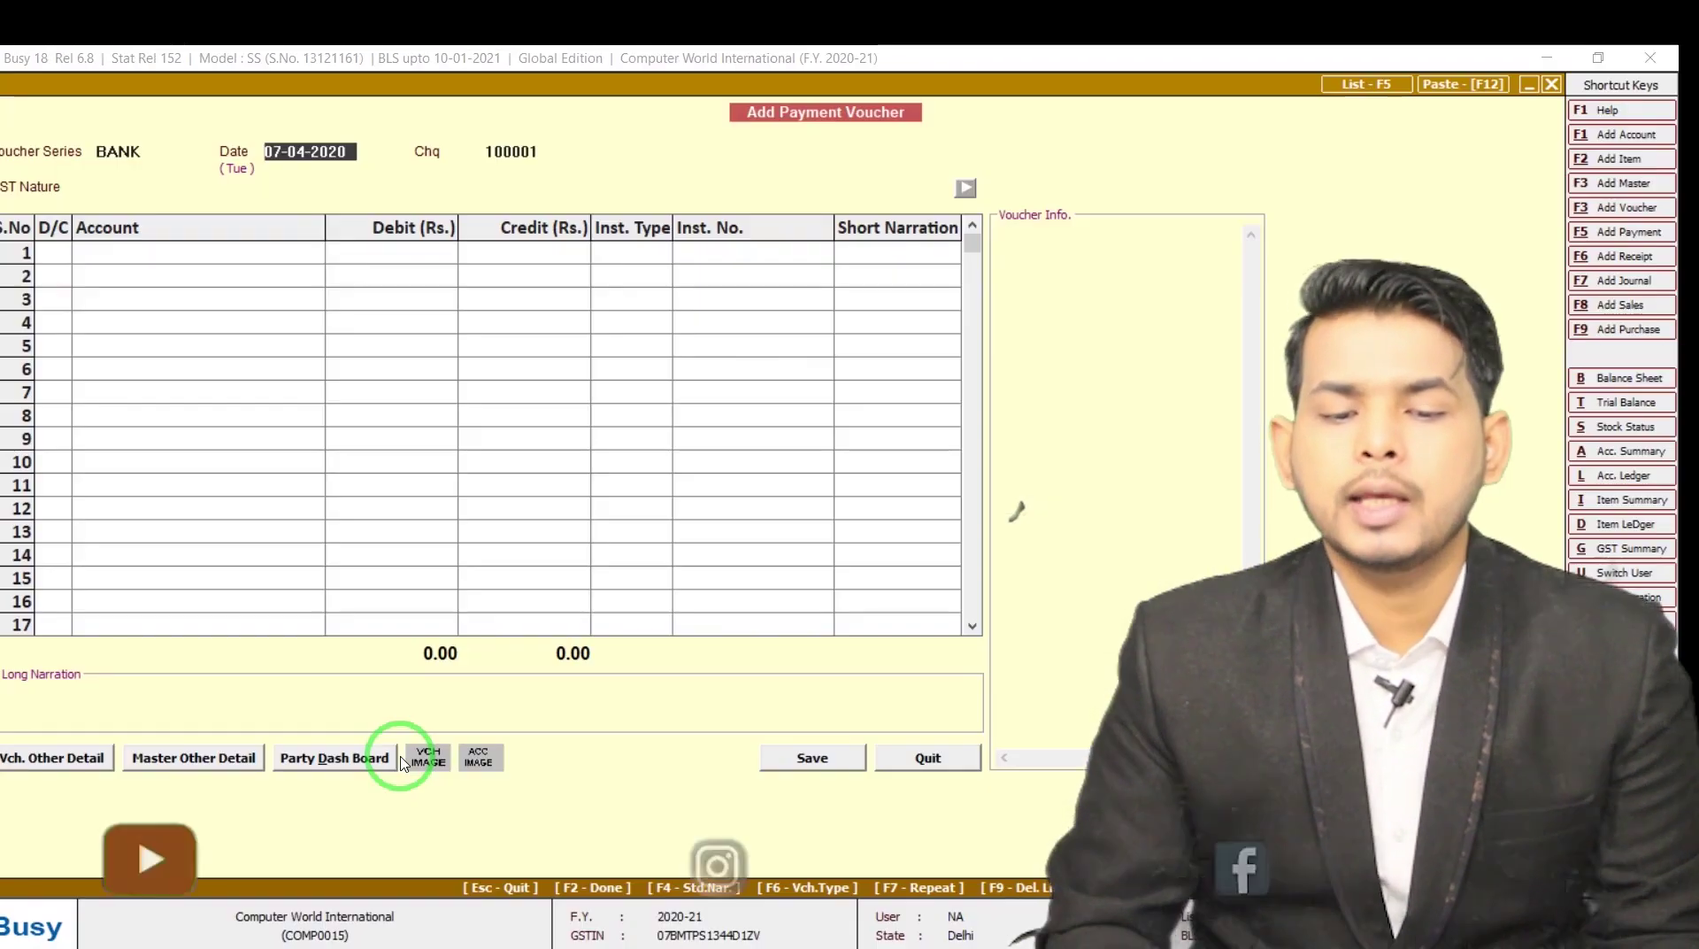
text(01)
key(Return)
key(Return)
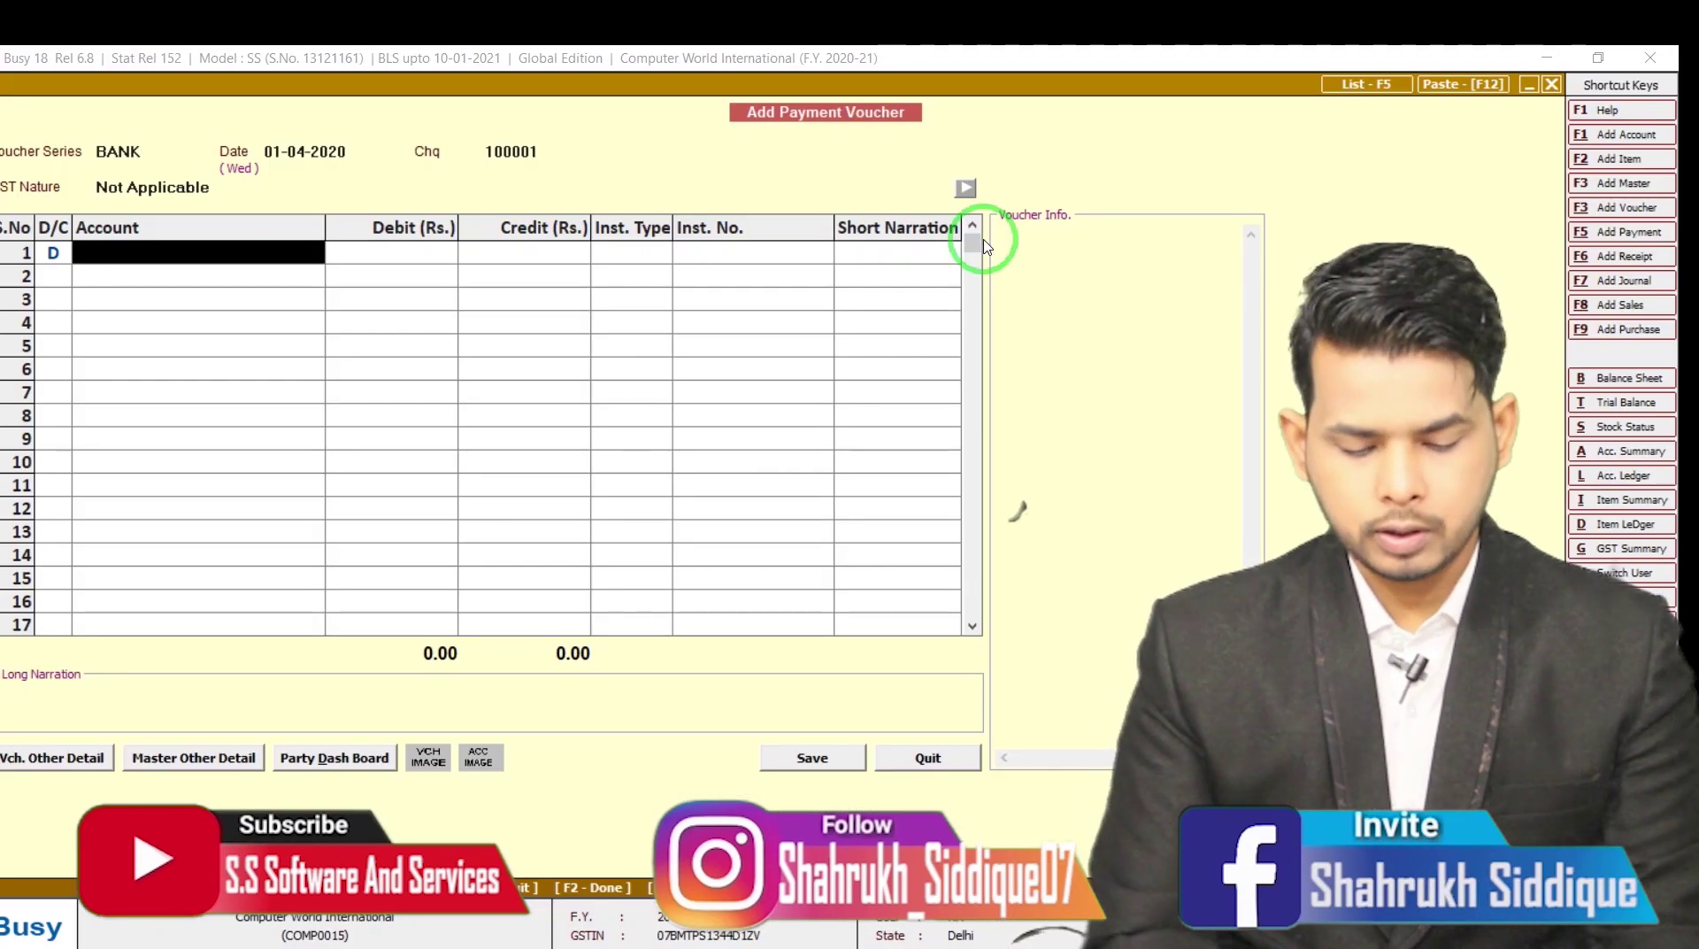
Debit MAHADEV CREATION 1,00,000 with instrument type CHQ
text(maha)
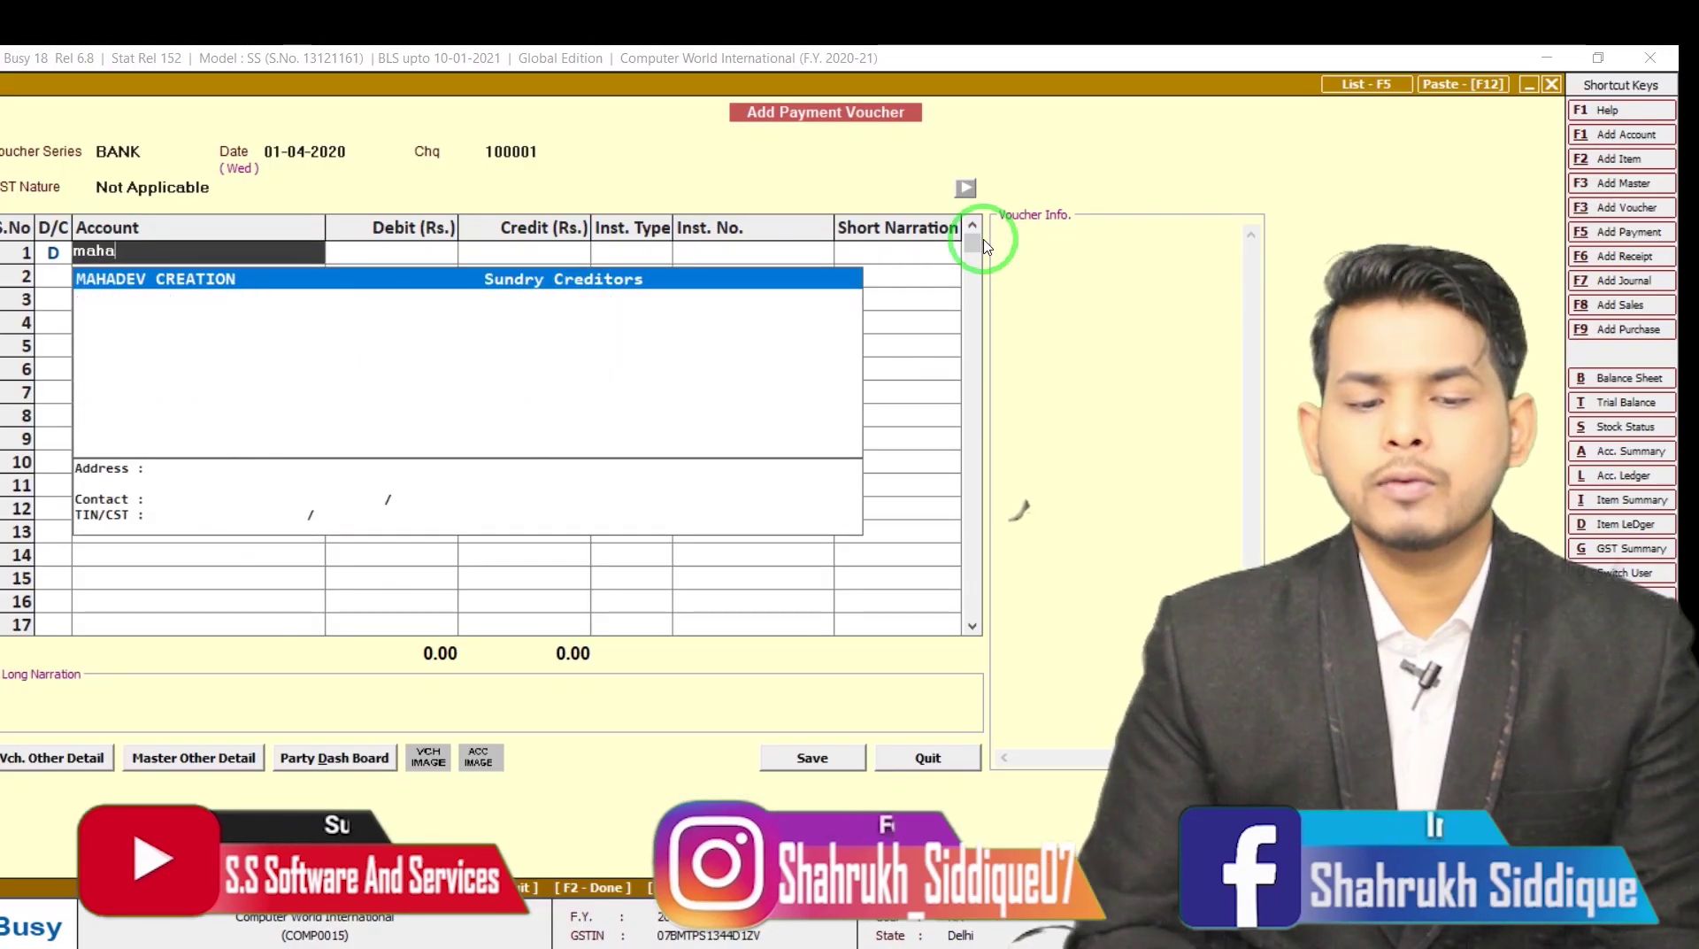
key(Return)
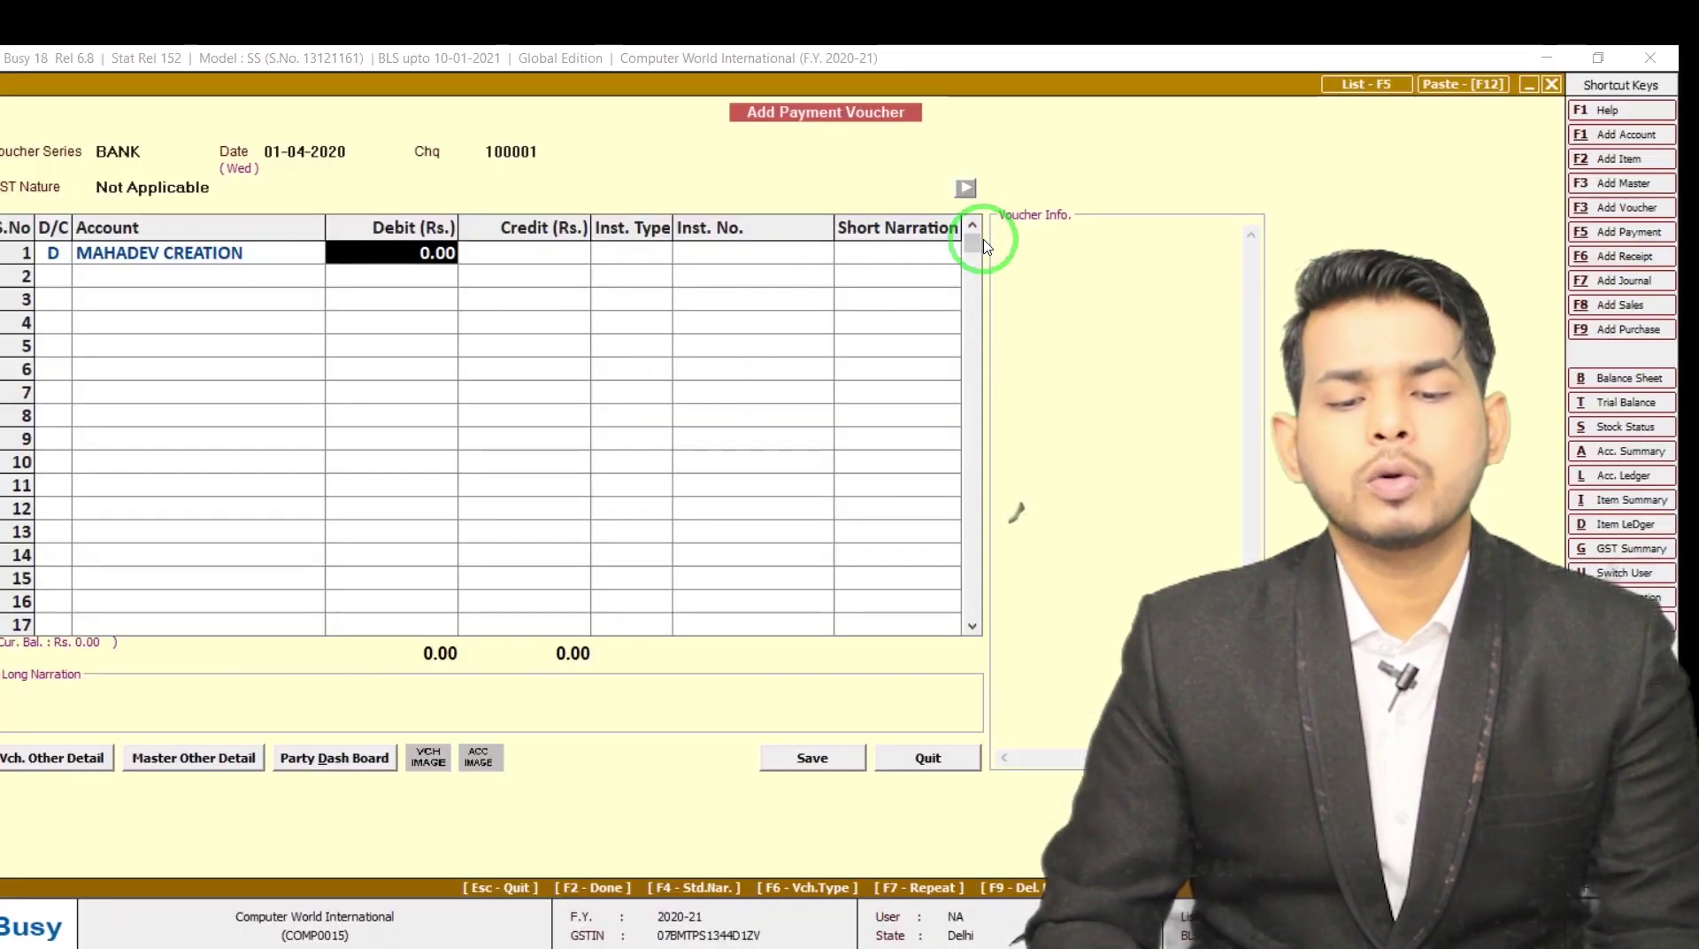
text(1L)
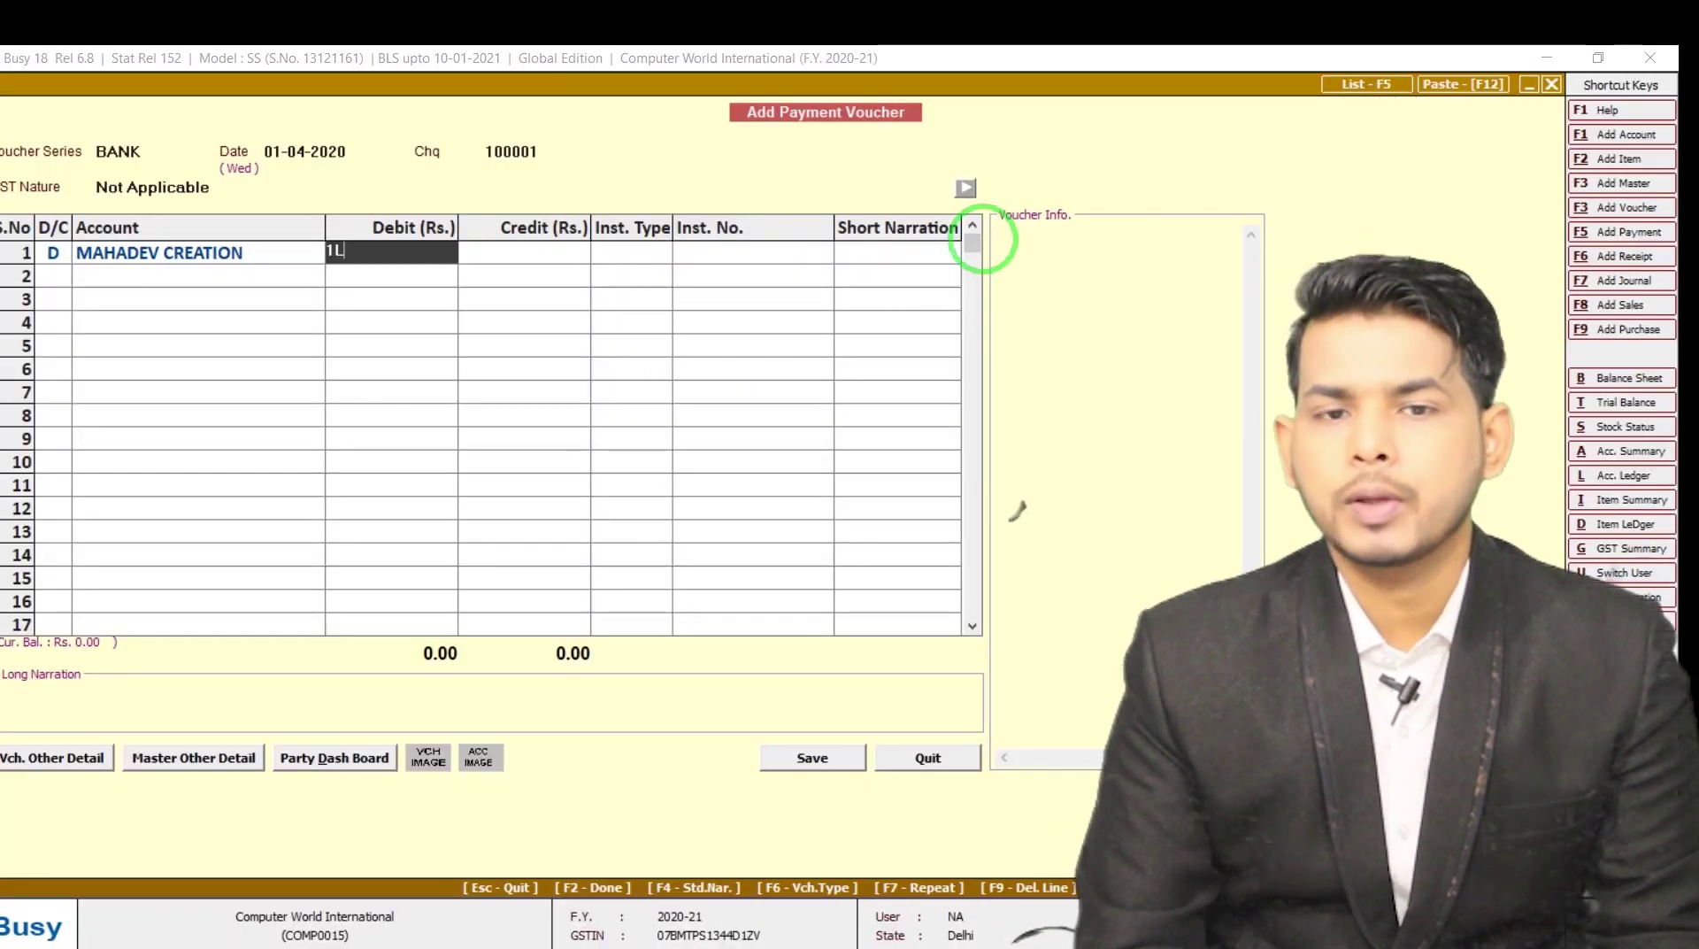
key(Return)
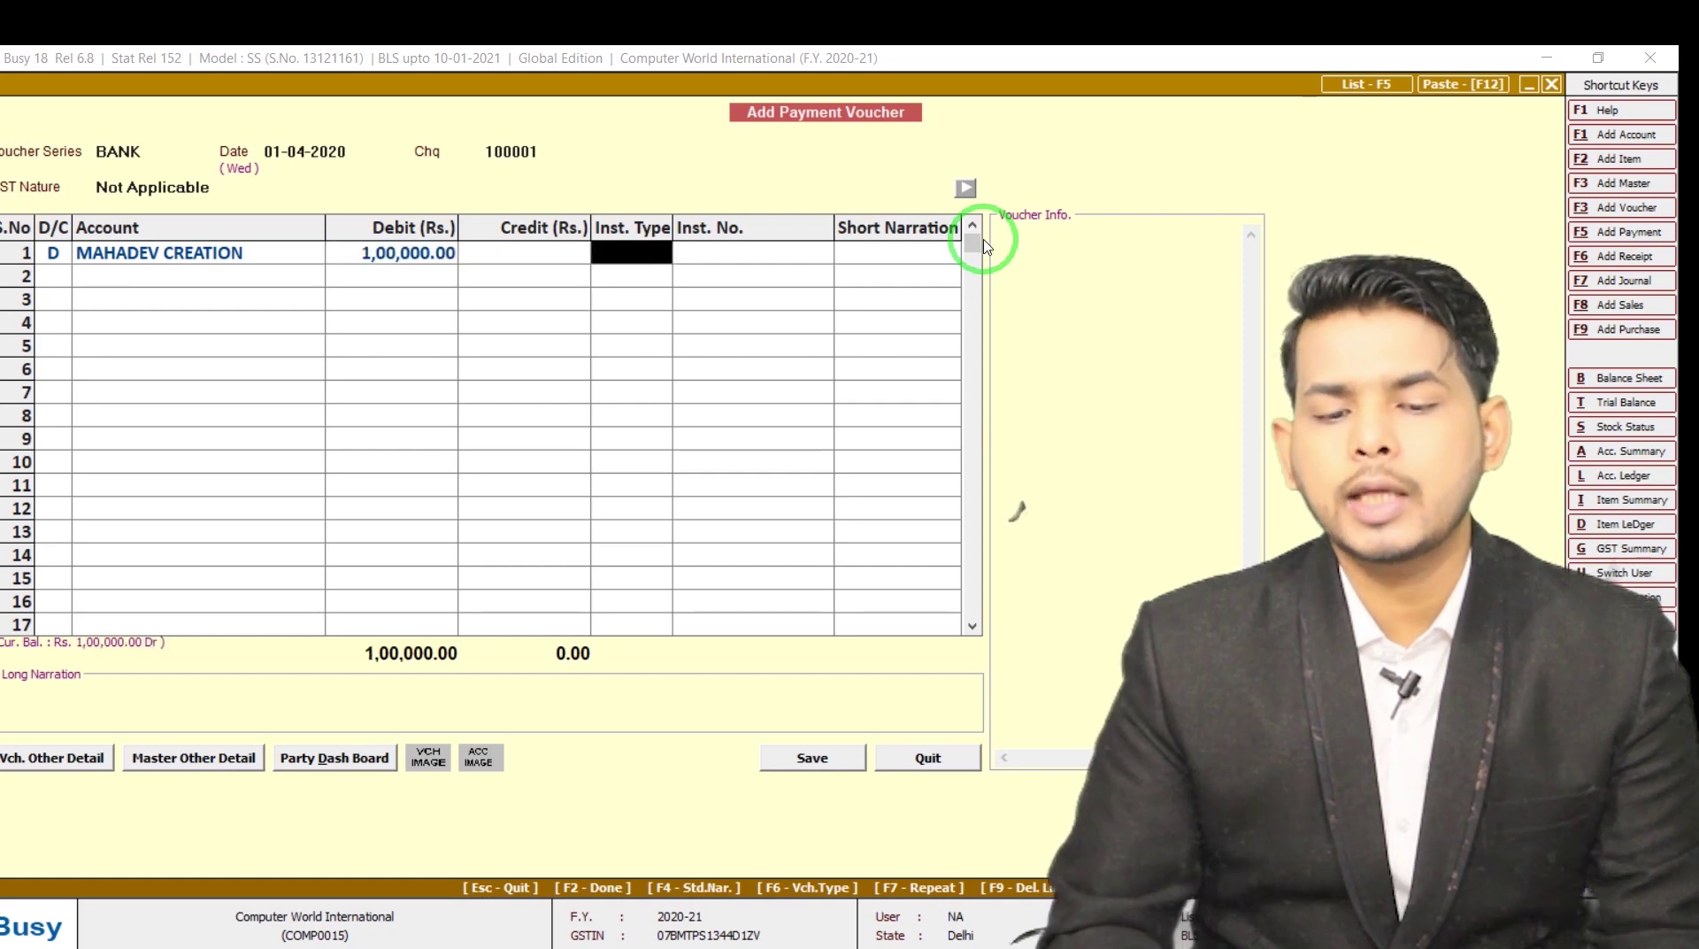
key(space)
key(alt+Tab)
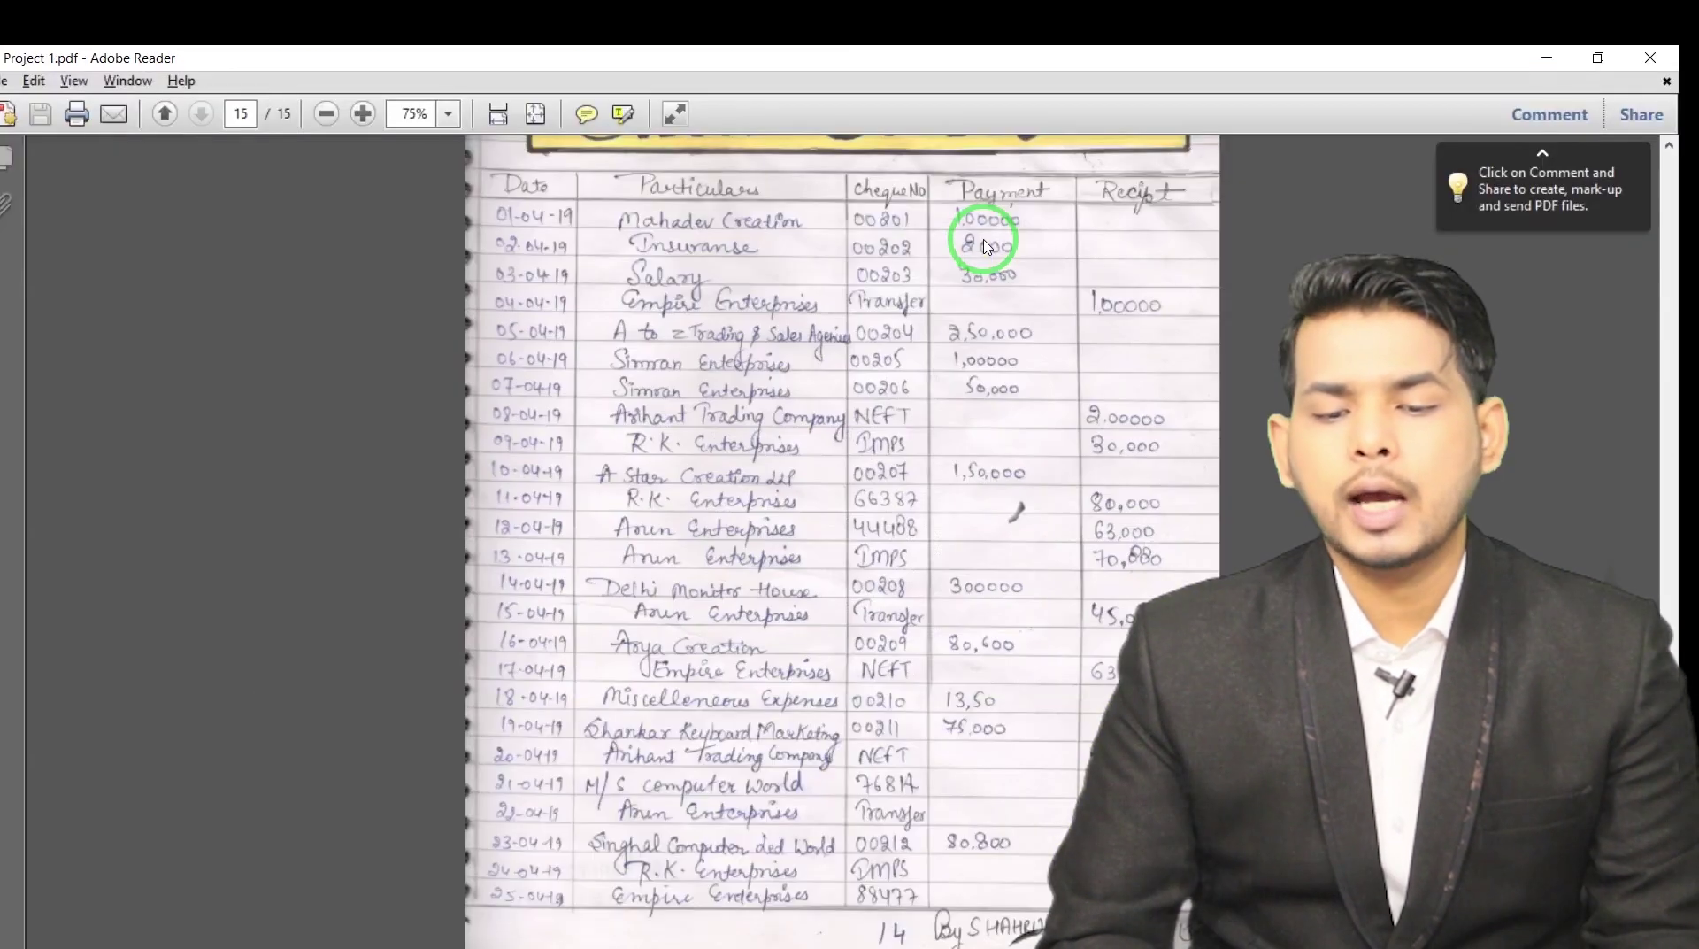
key(alt+Tab)
key(Down)
key(Down)
key(Down)
key(Return)
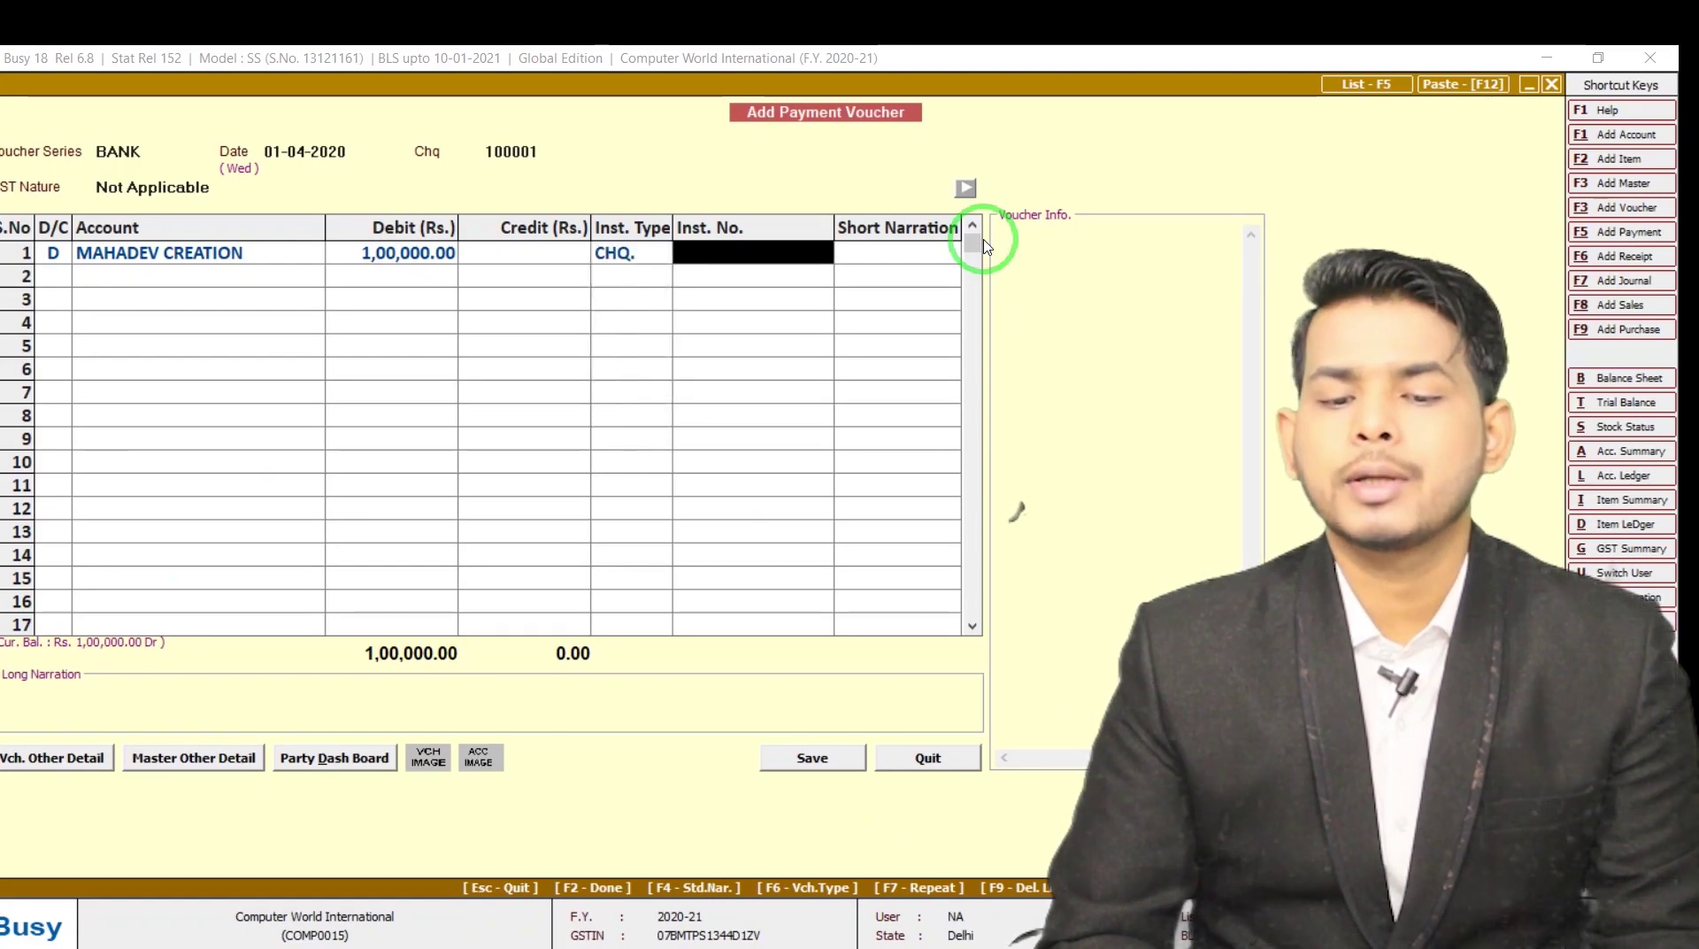
Enter cheque number 00201, then begin a new Uco Bank account including its account number
key(alt+Tab)
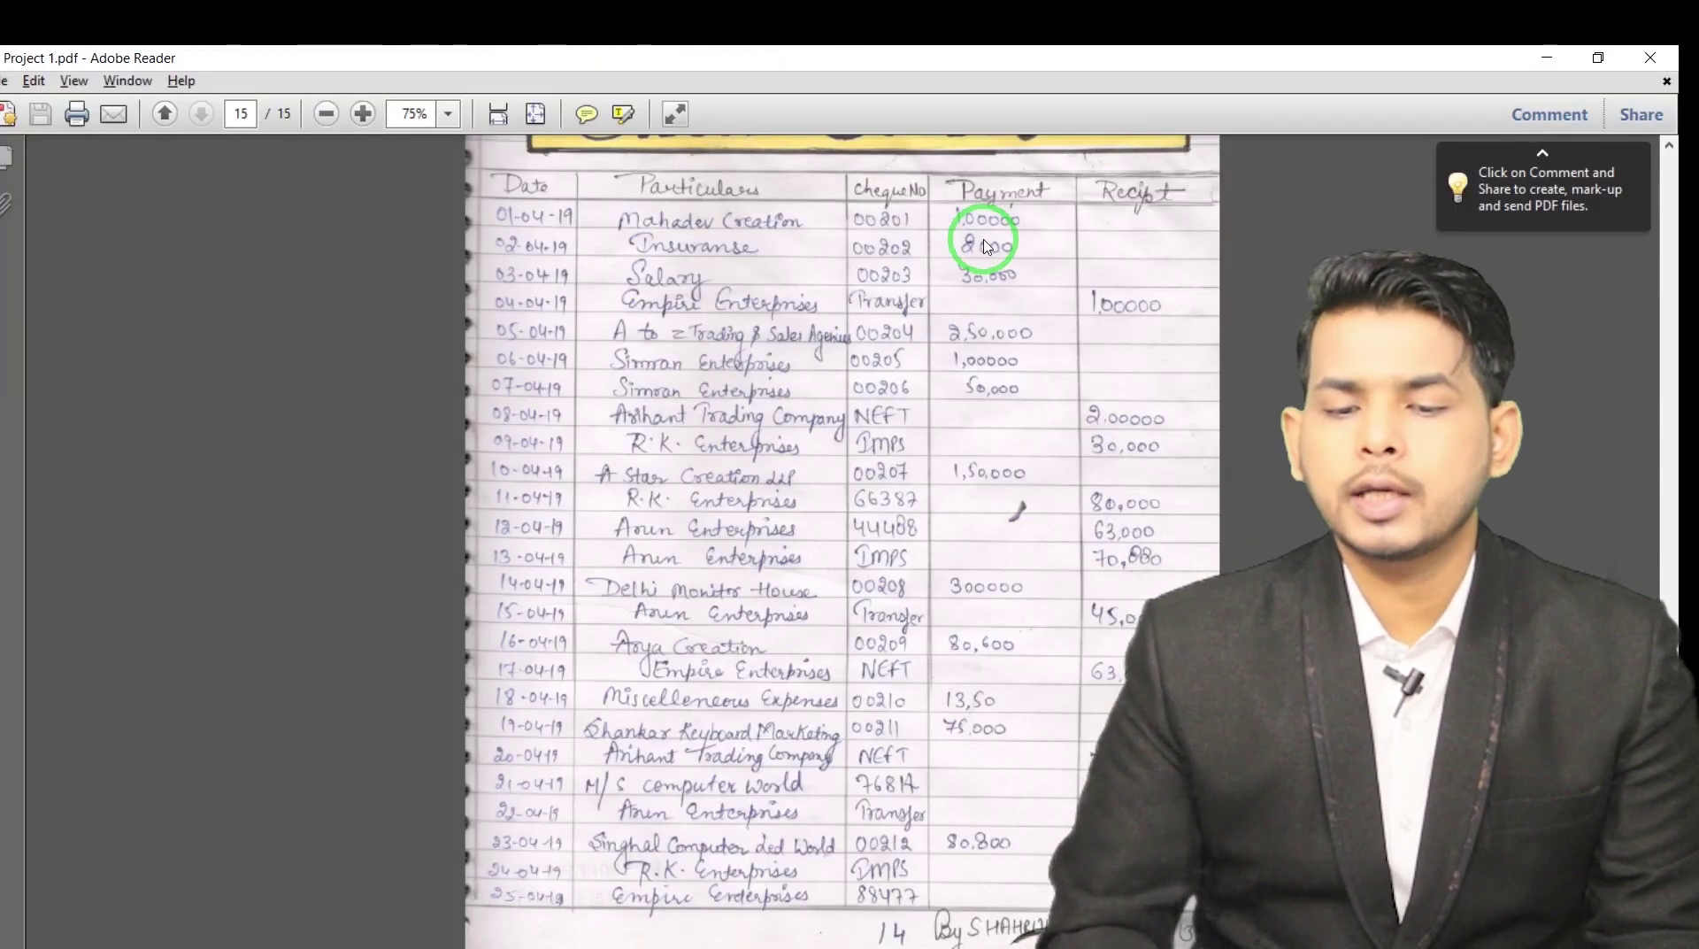
key(alt+Tab)
text(00201)
key(Return)
key(Return)
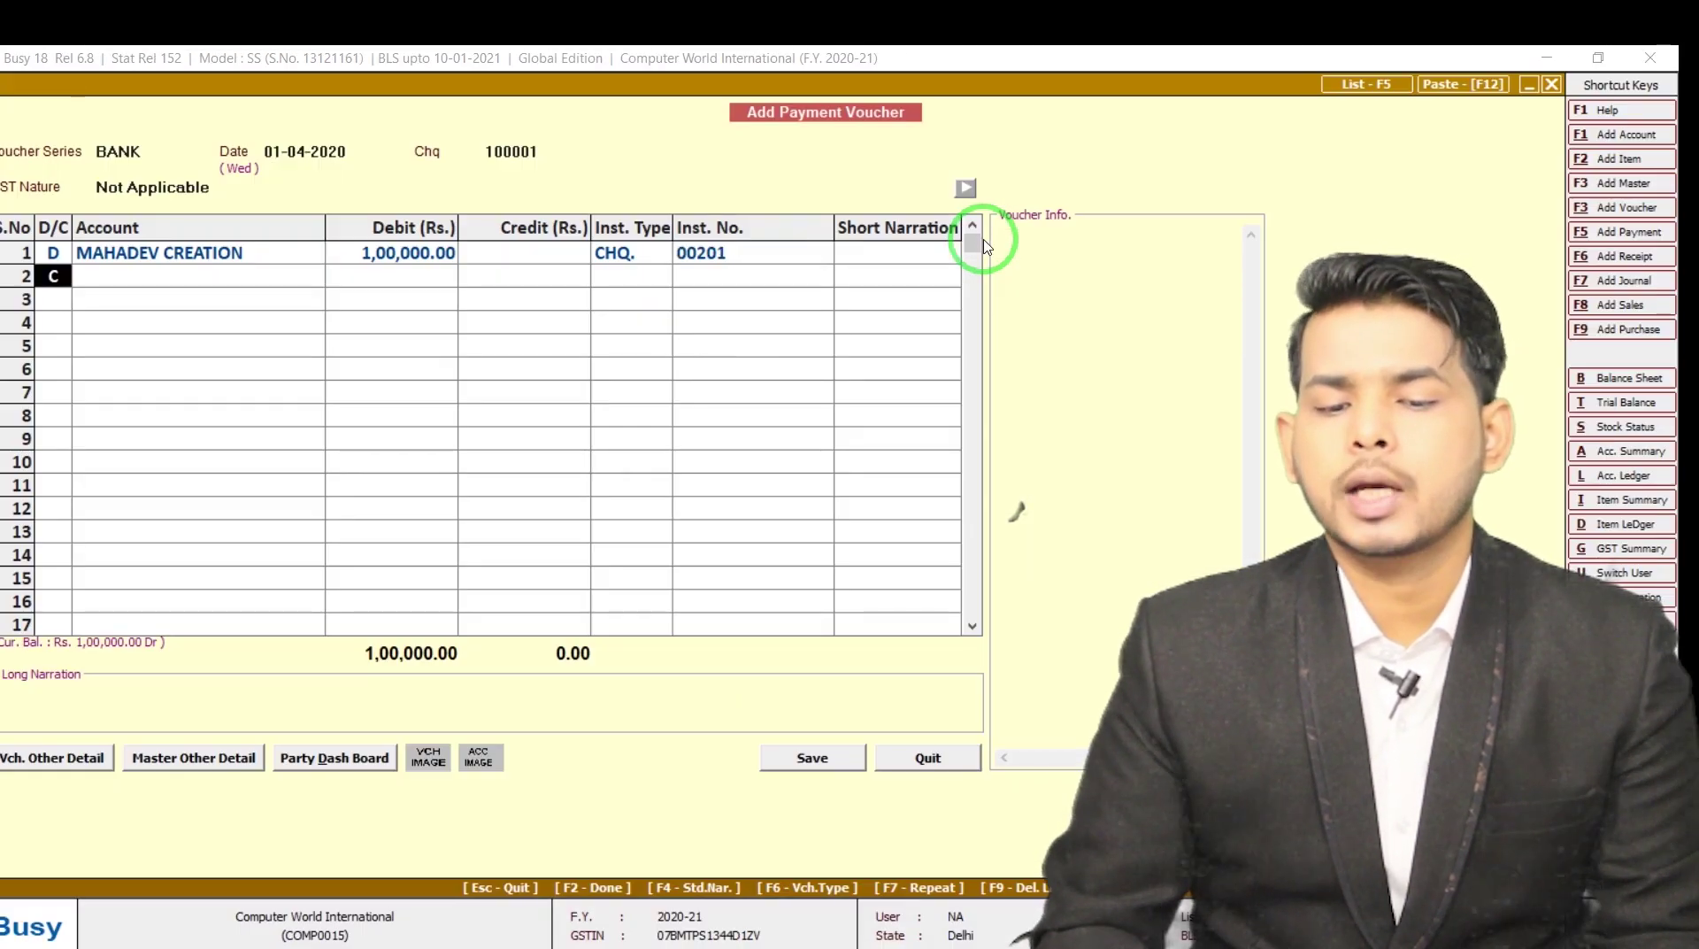
key(Return)
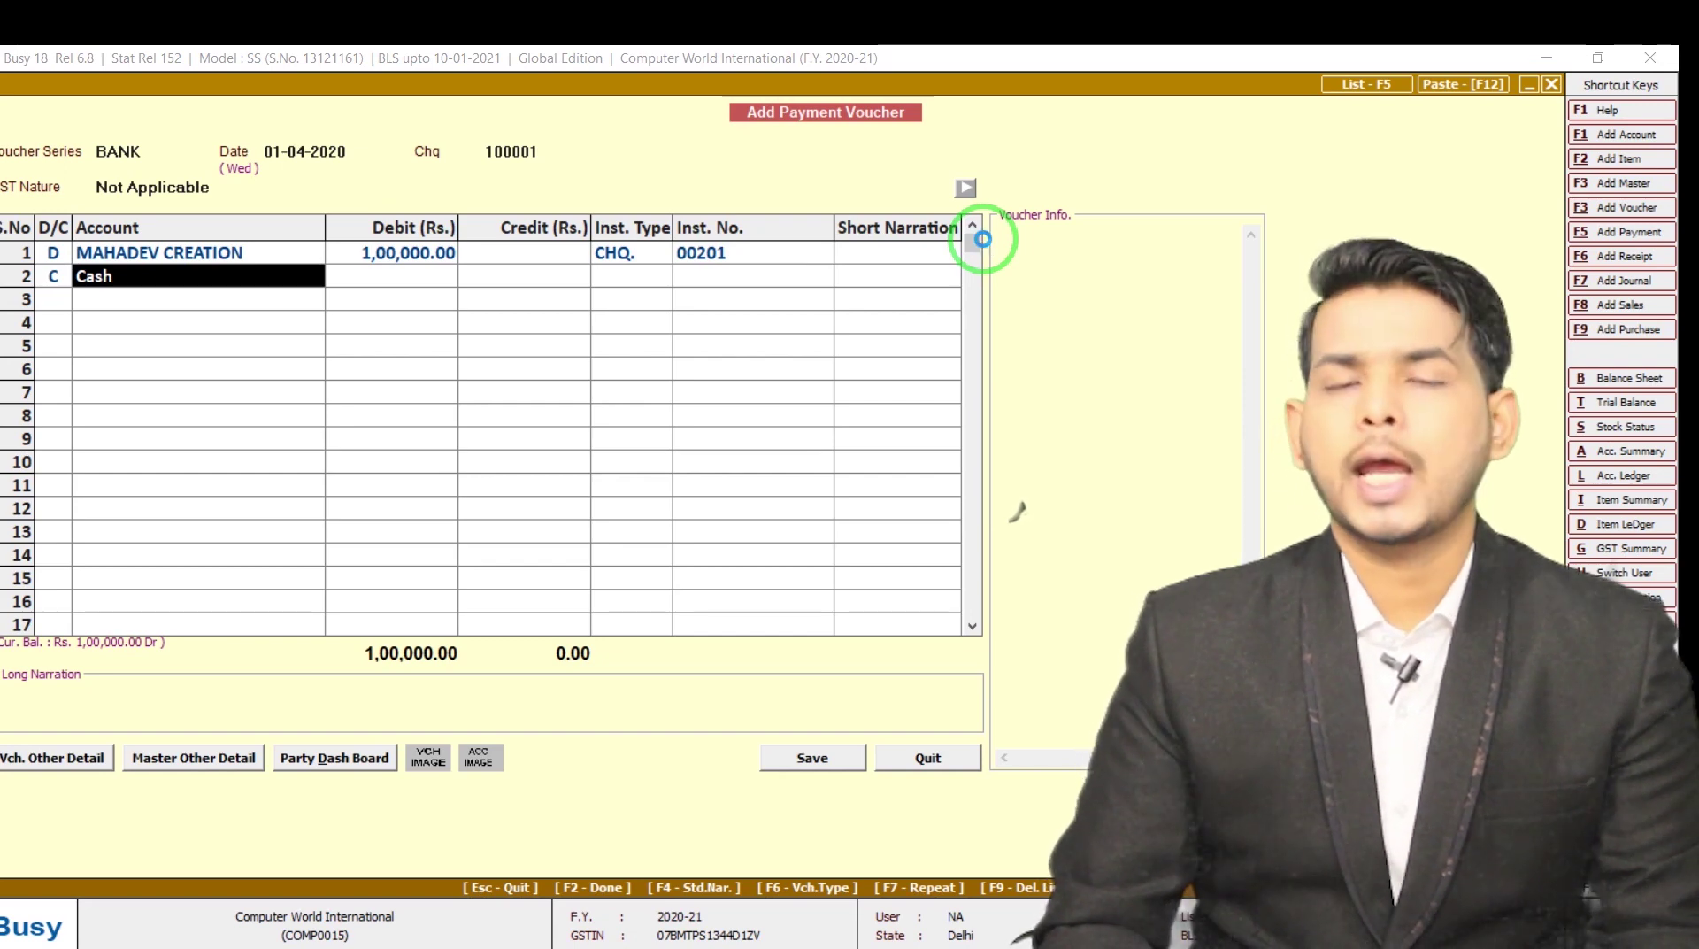
key(F3)
text(u)
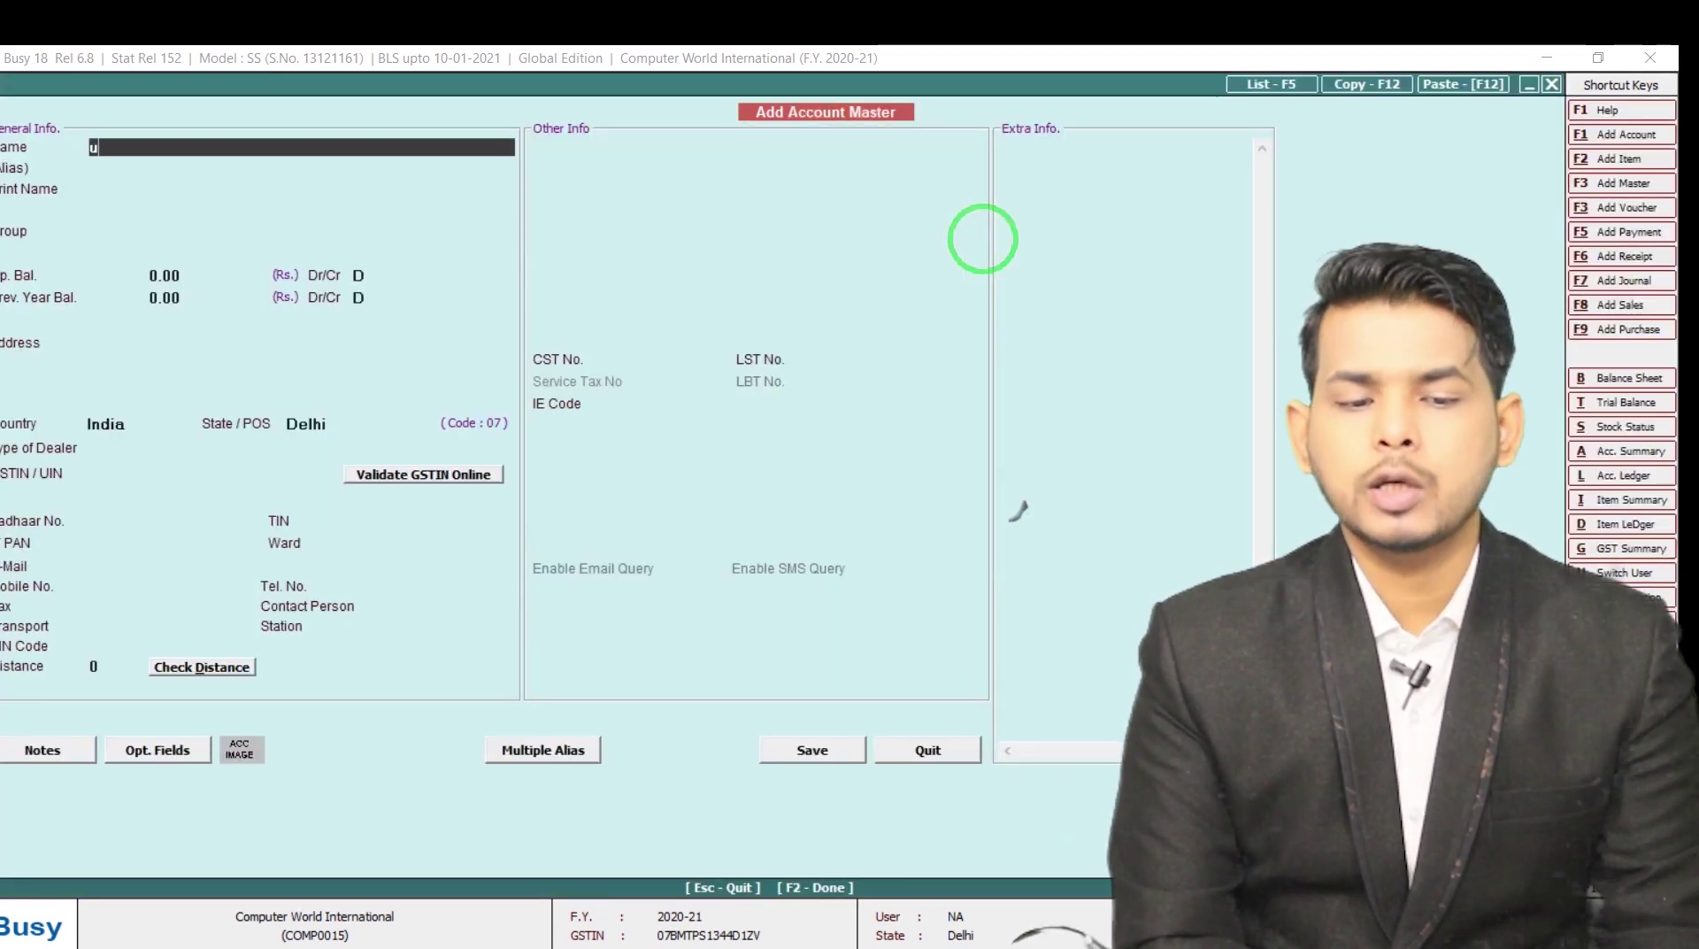
text(co bank)
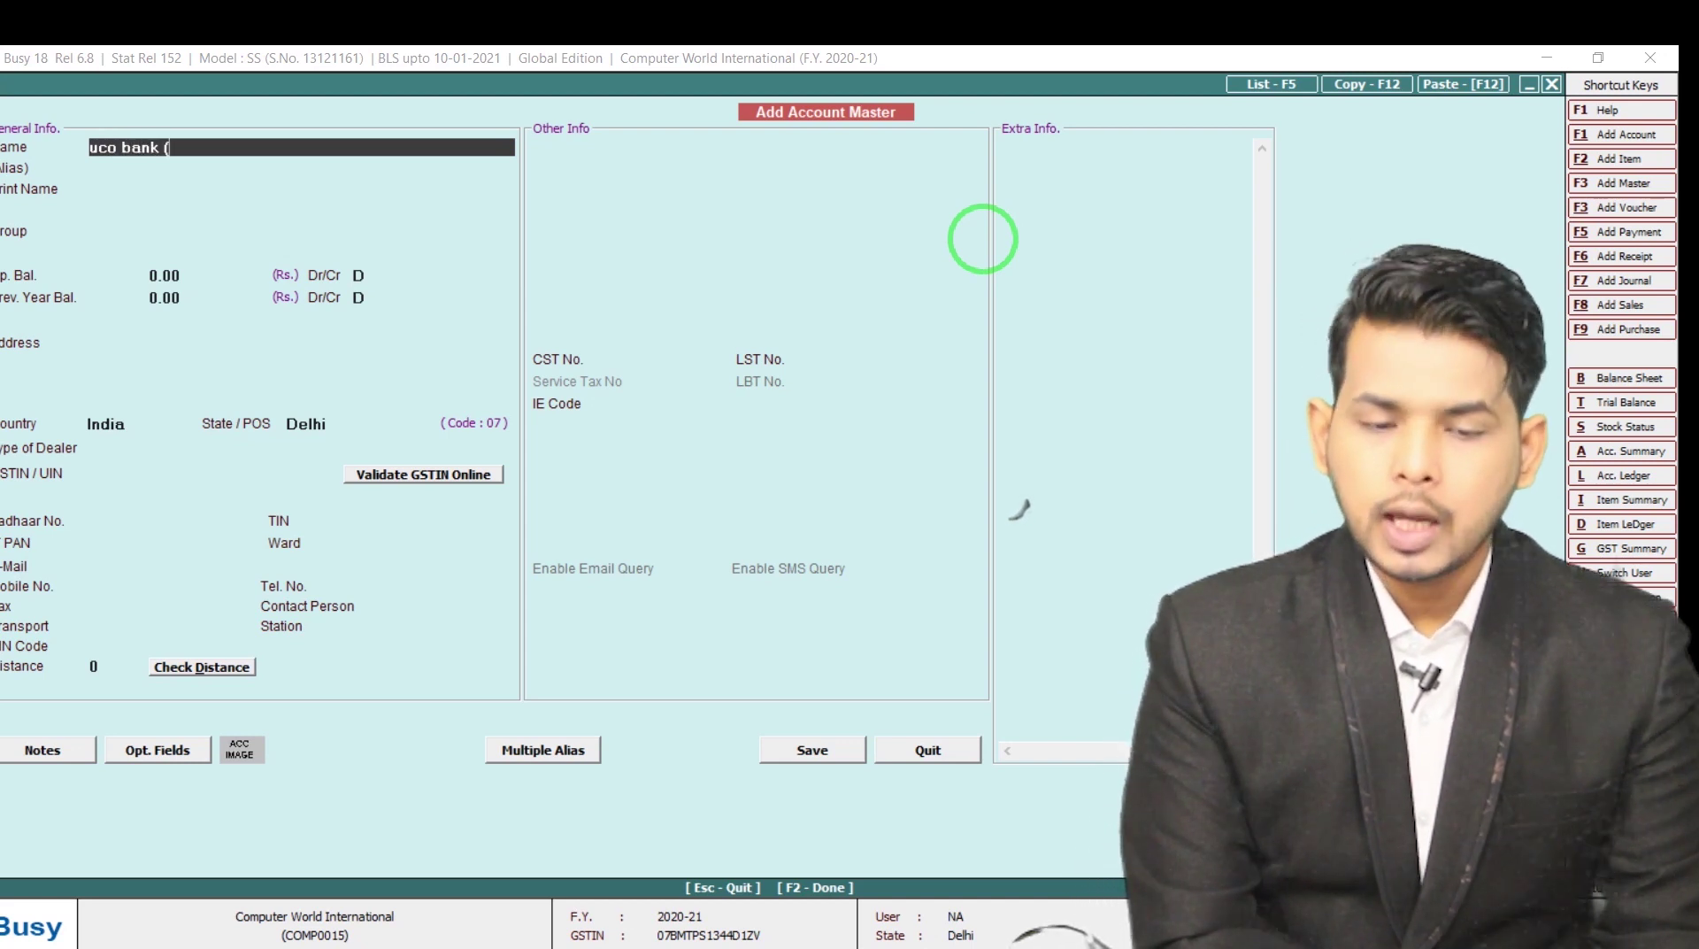
text( ()
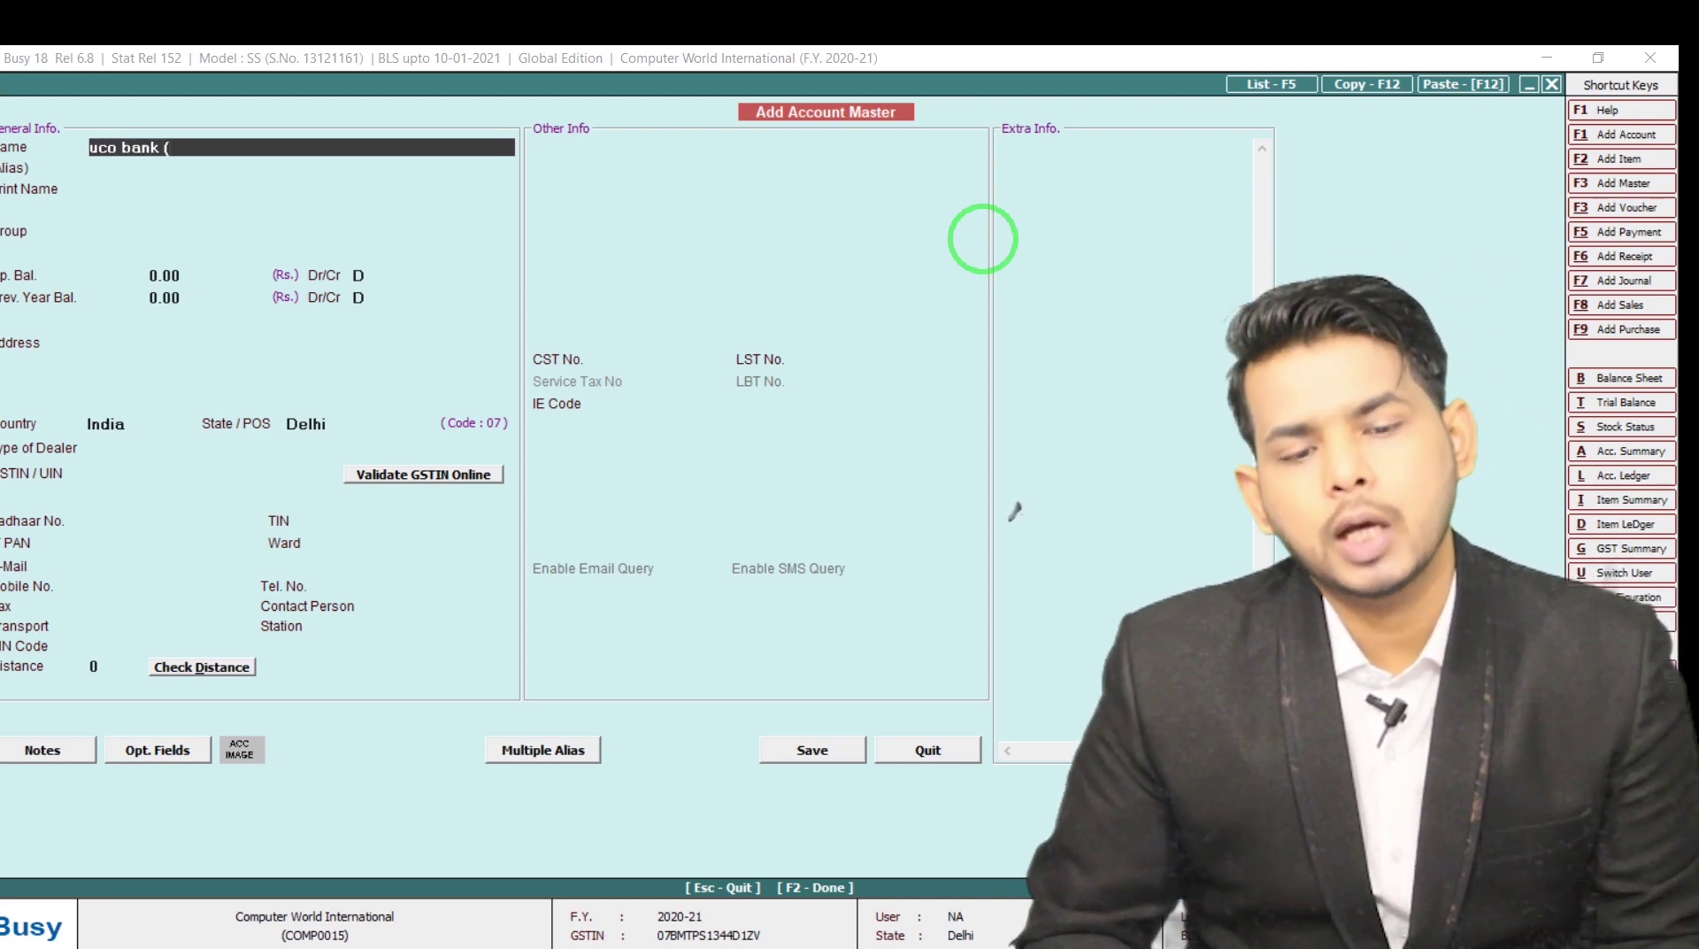
text(a/c)
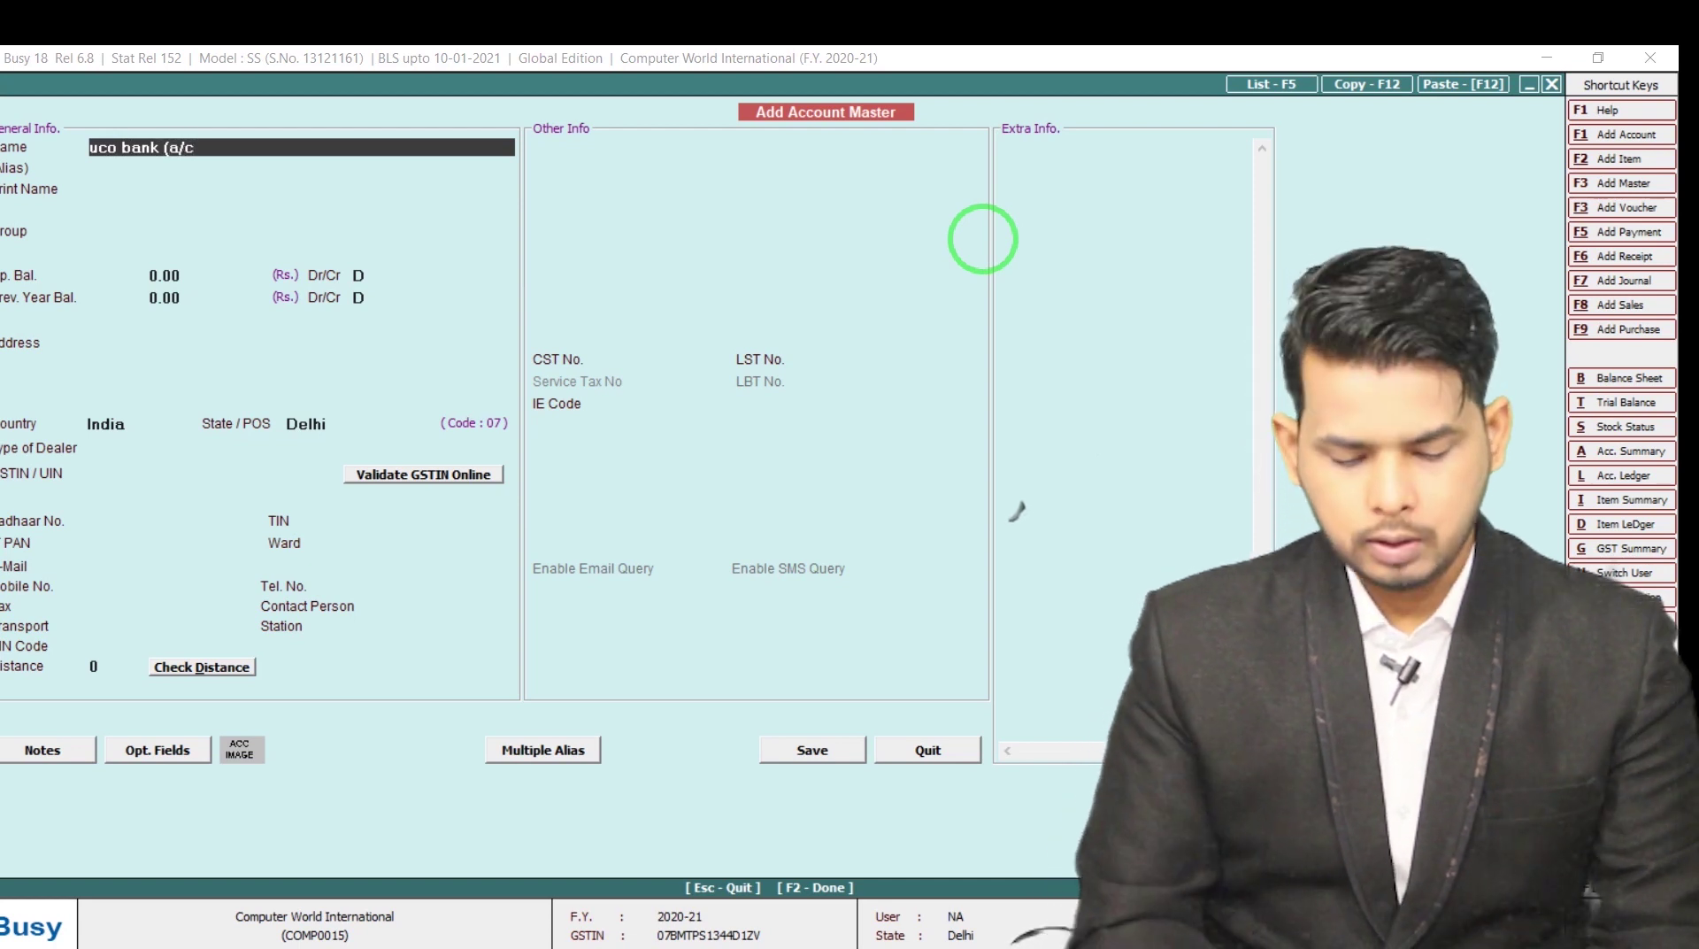
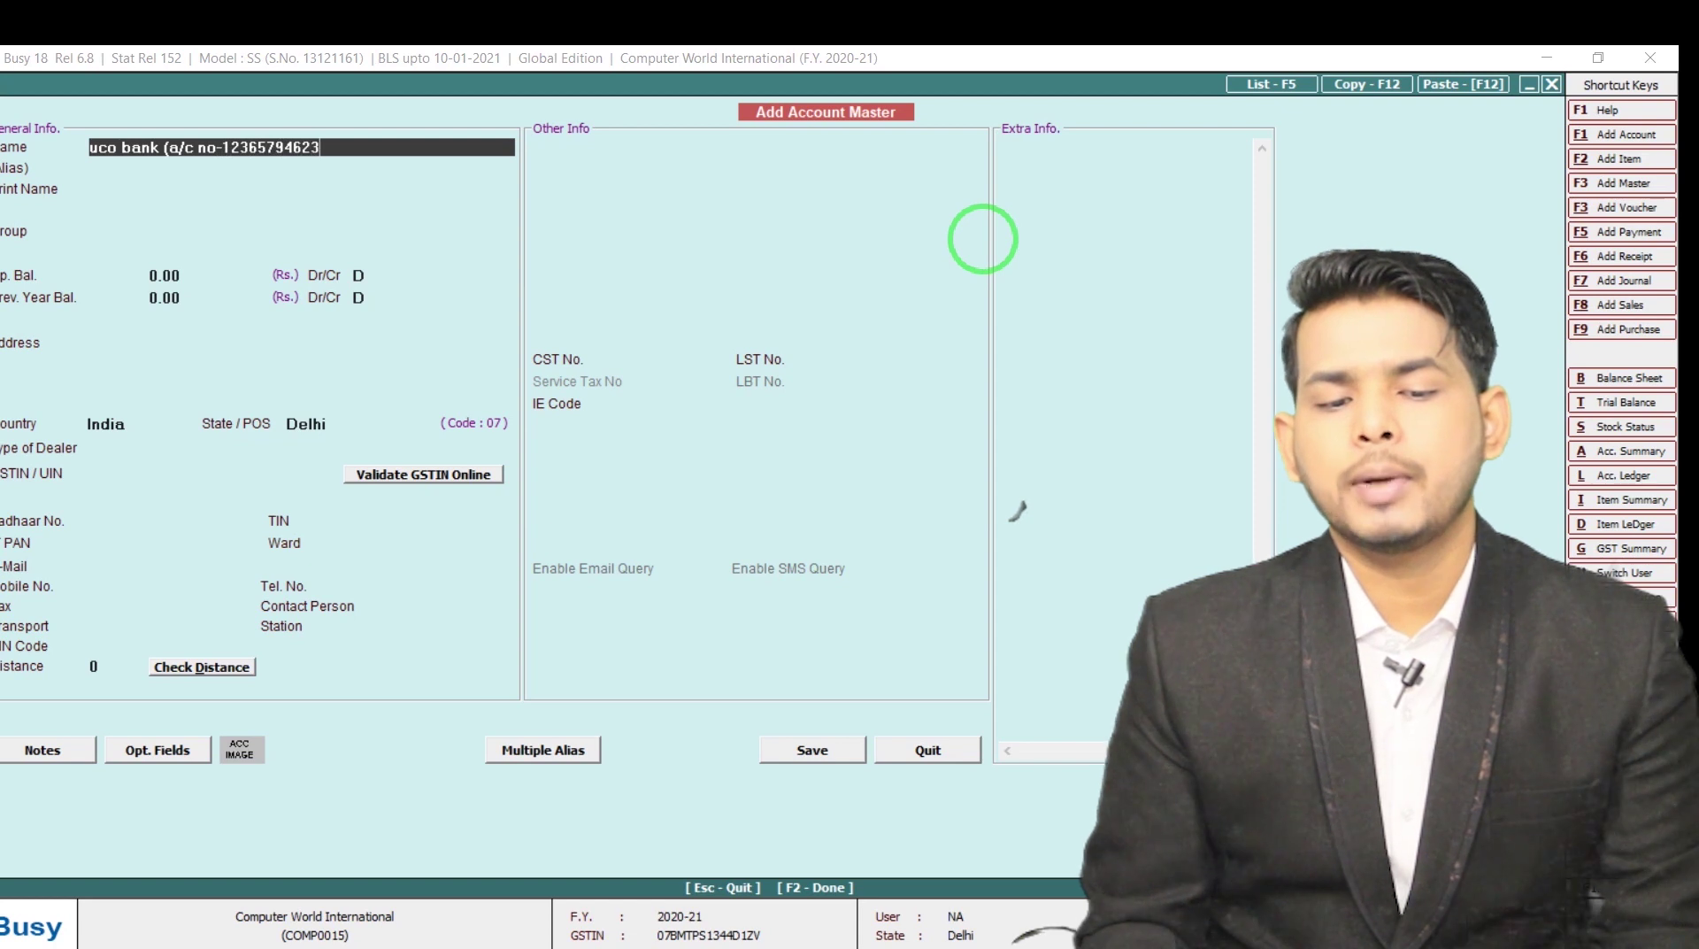
Complete the Uco Bank account name and trim the print name to 'Uco Bank'
key(Return)
key(Up)
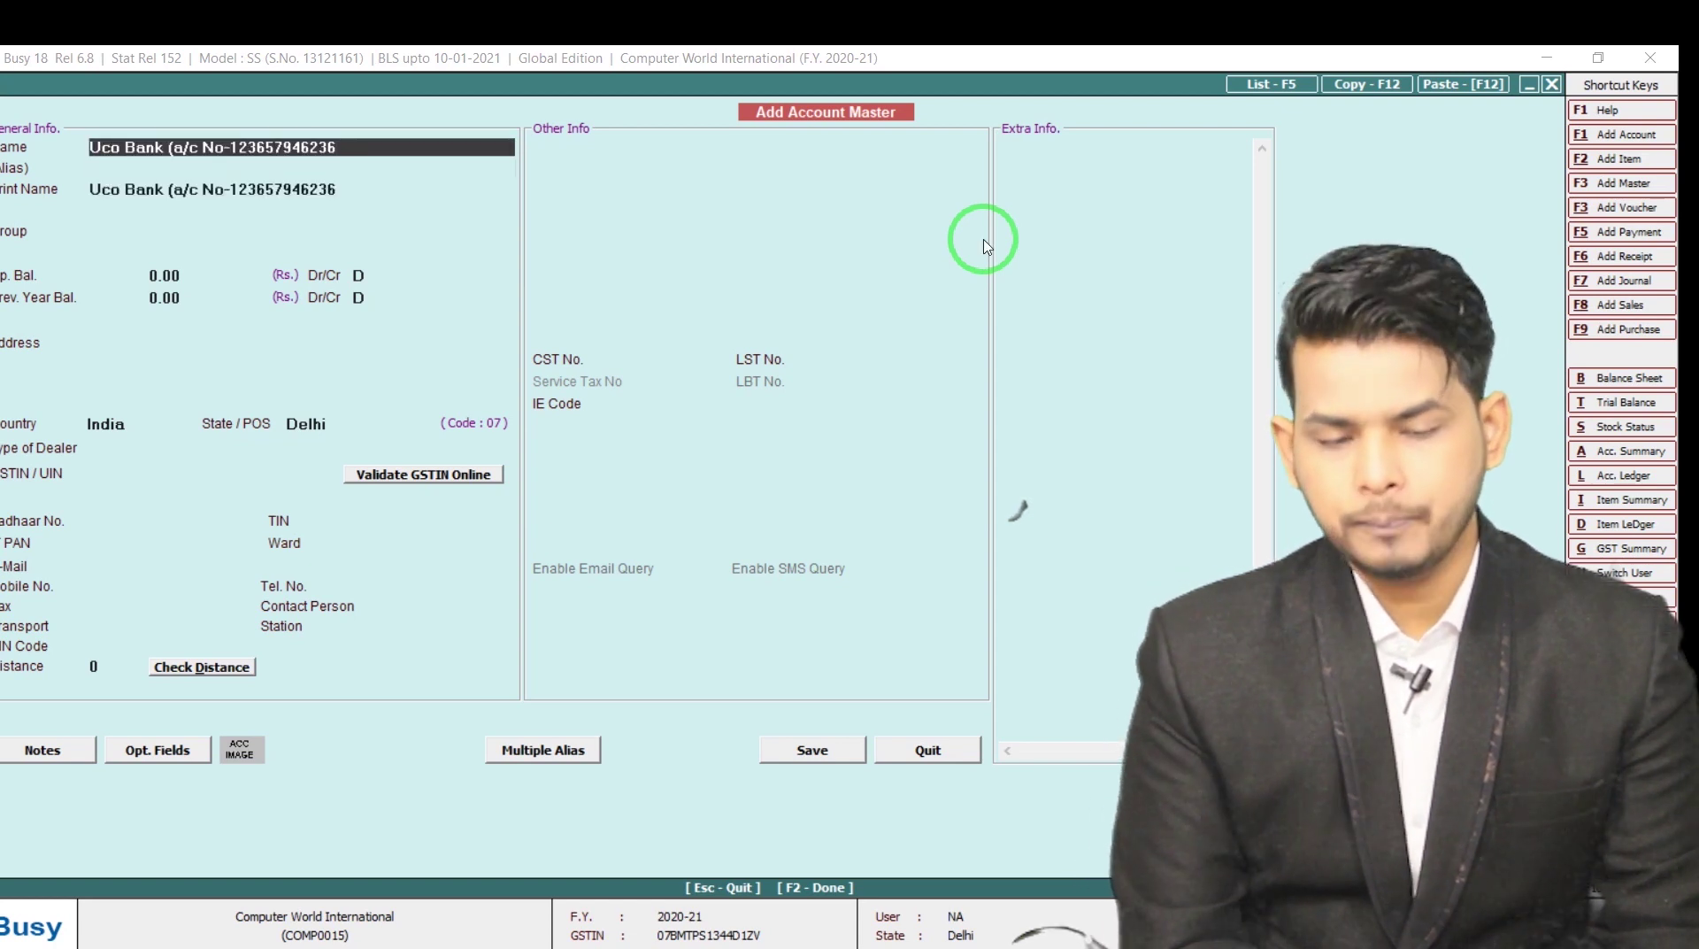
text())
key(Return)
key(Return)
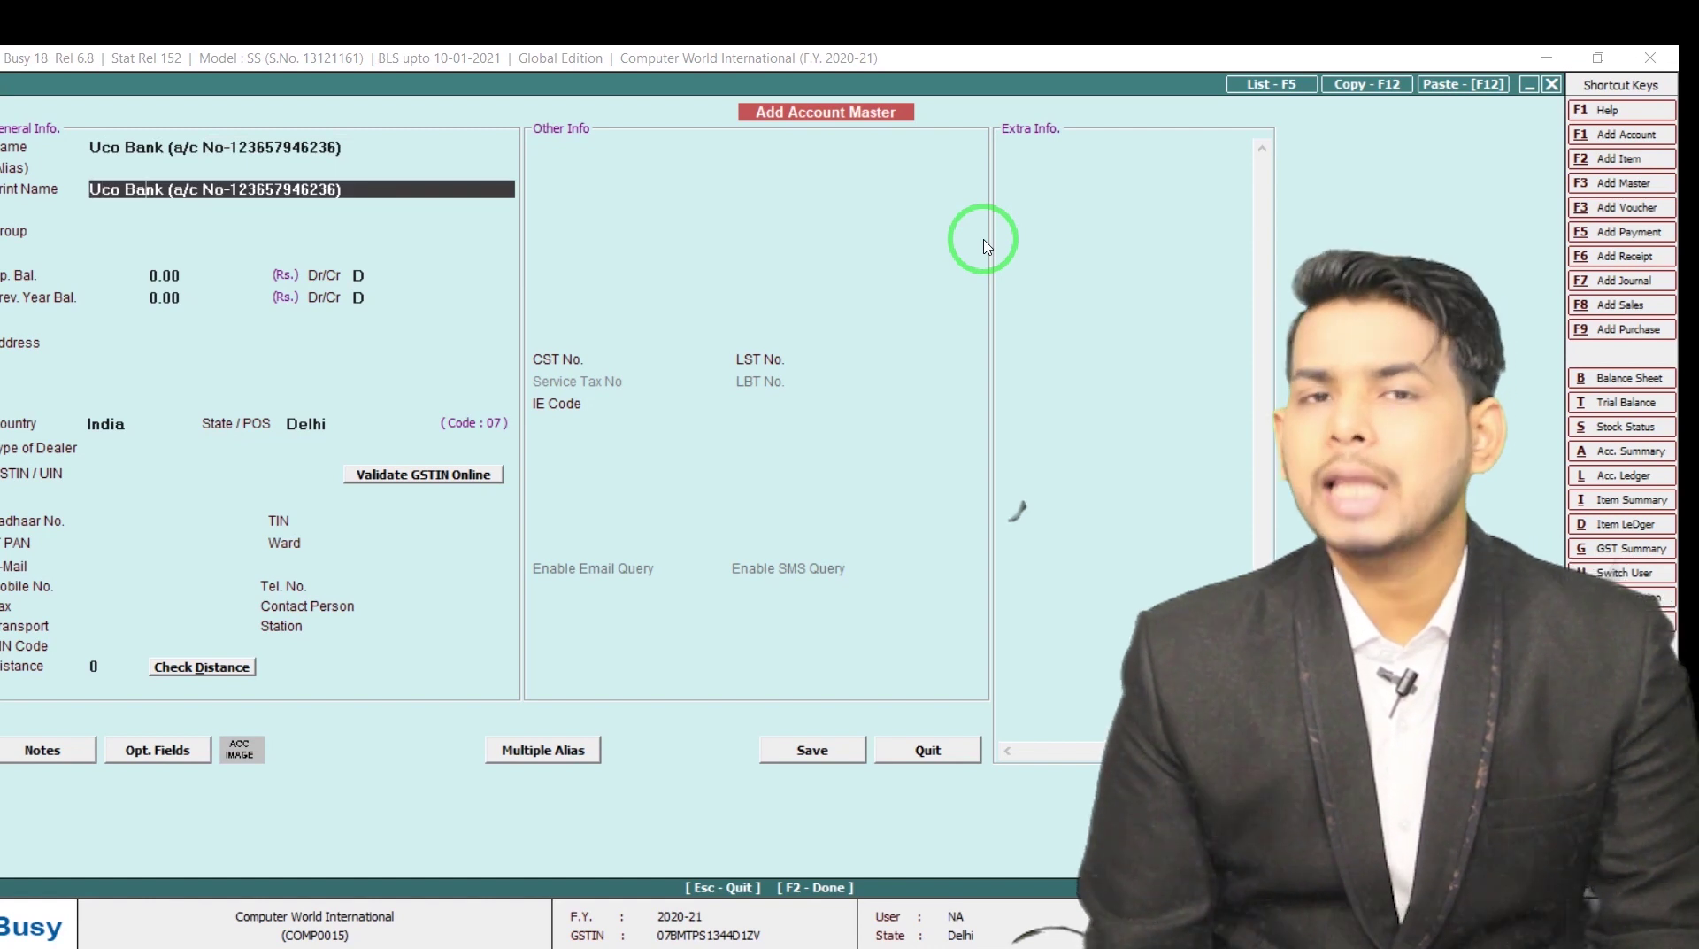
key(Right)
key(Right)
key(Right)
key(Right)
key(Right)
key(Right)
key(Right)
key(Right)
key(Right)
key(Right)
key(Right)
key(Right)
key(Right)
key(Right)
key(Right)
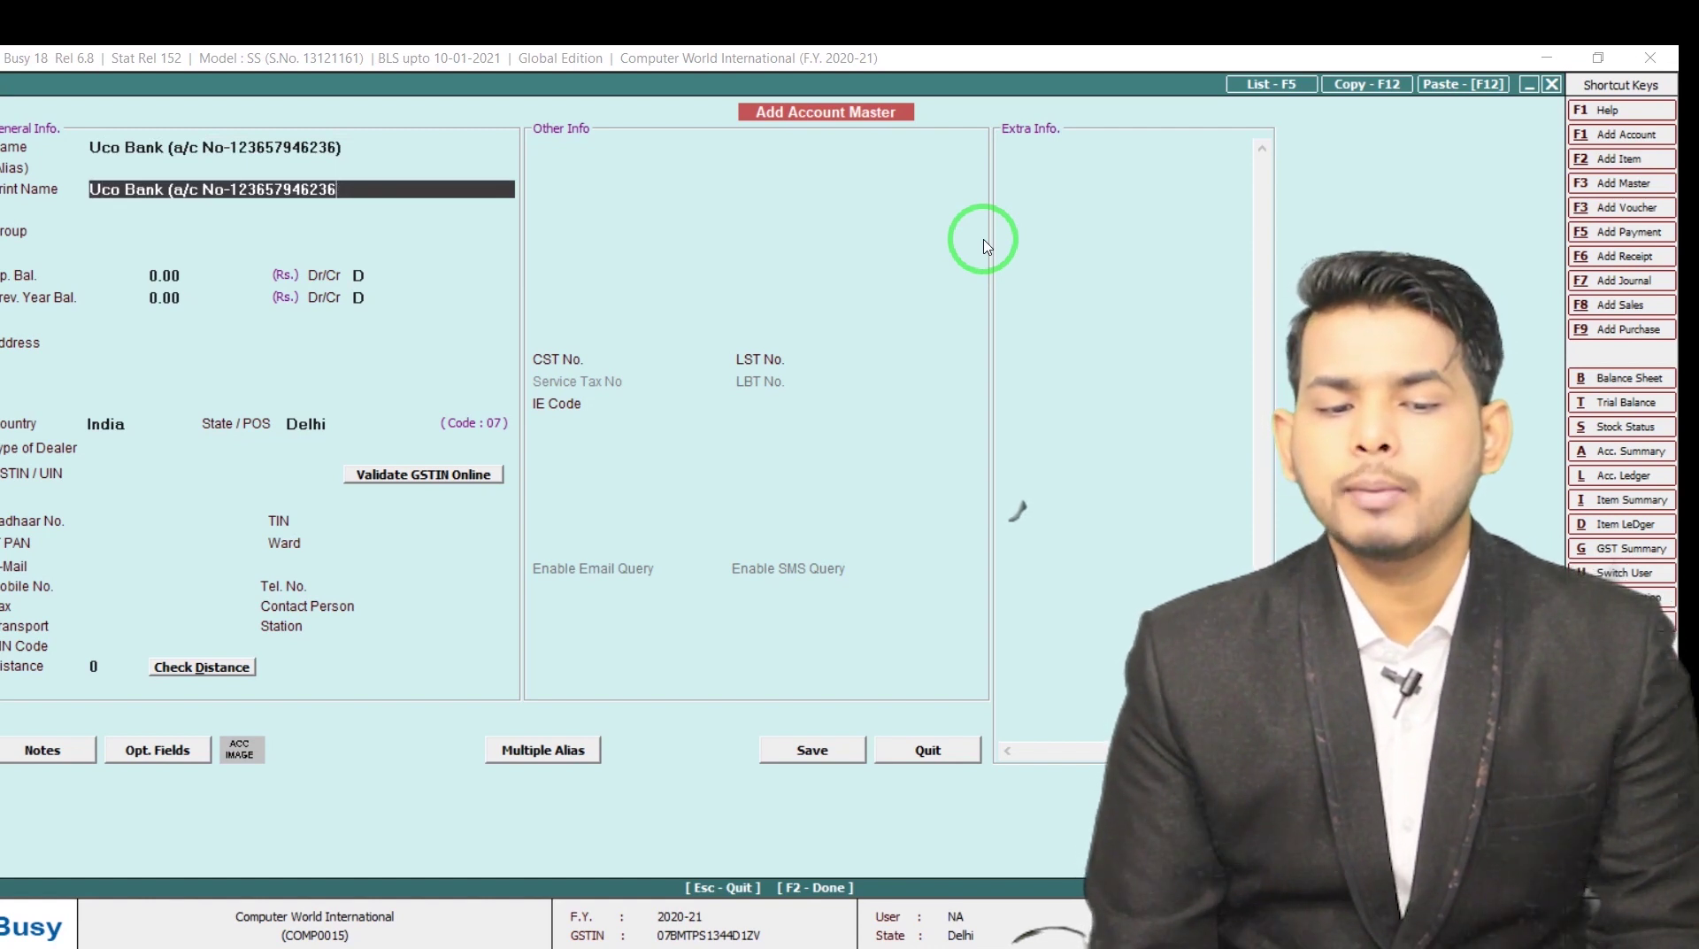
key(BackSpace)
key(BackSpace)
key(BackSpace)
key(BackSpace)
key(BackSpace)
key(BackSpace)
key(BackSpace)
key(BackSpace)
key(BackSpace)
key(BackSpace)
key(BackSpace)
key(BackSpace)
key(BackSpace)
key(BackSpace)
key(BackSpace)
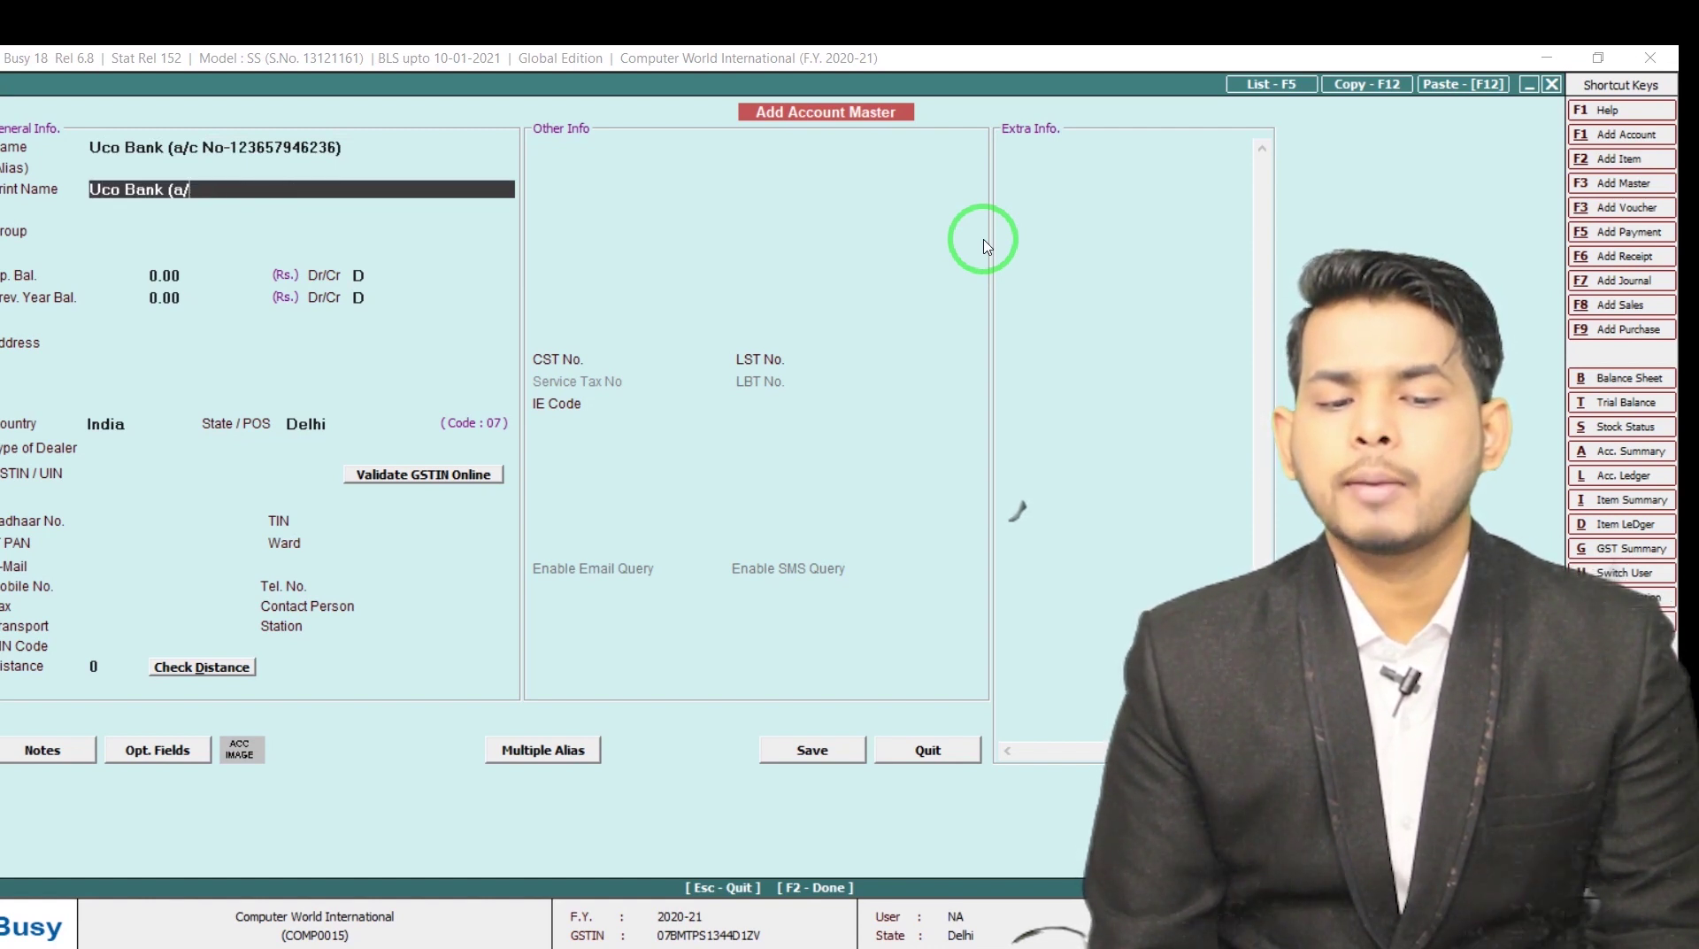
key(BackSpace)
key(BackSpace)
key(Return)
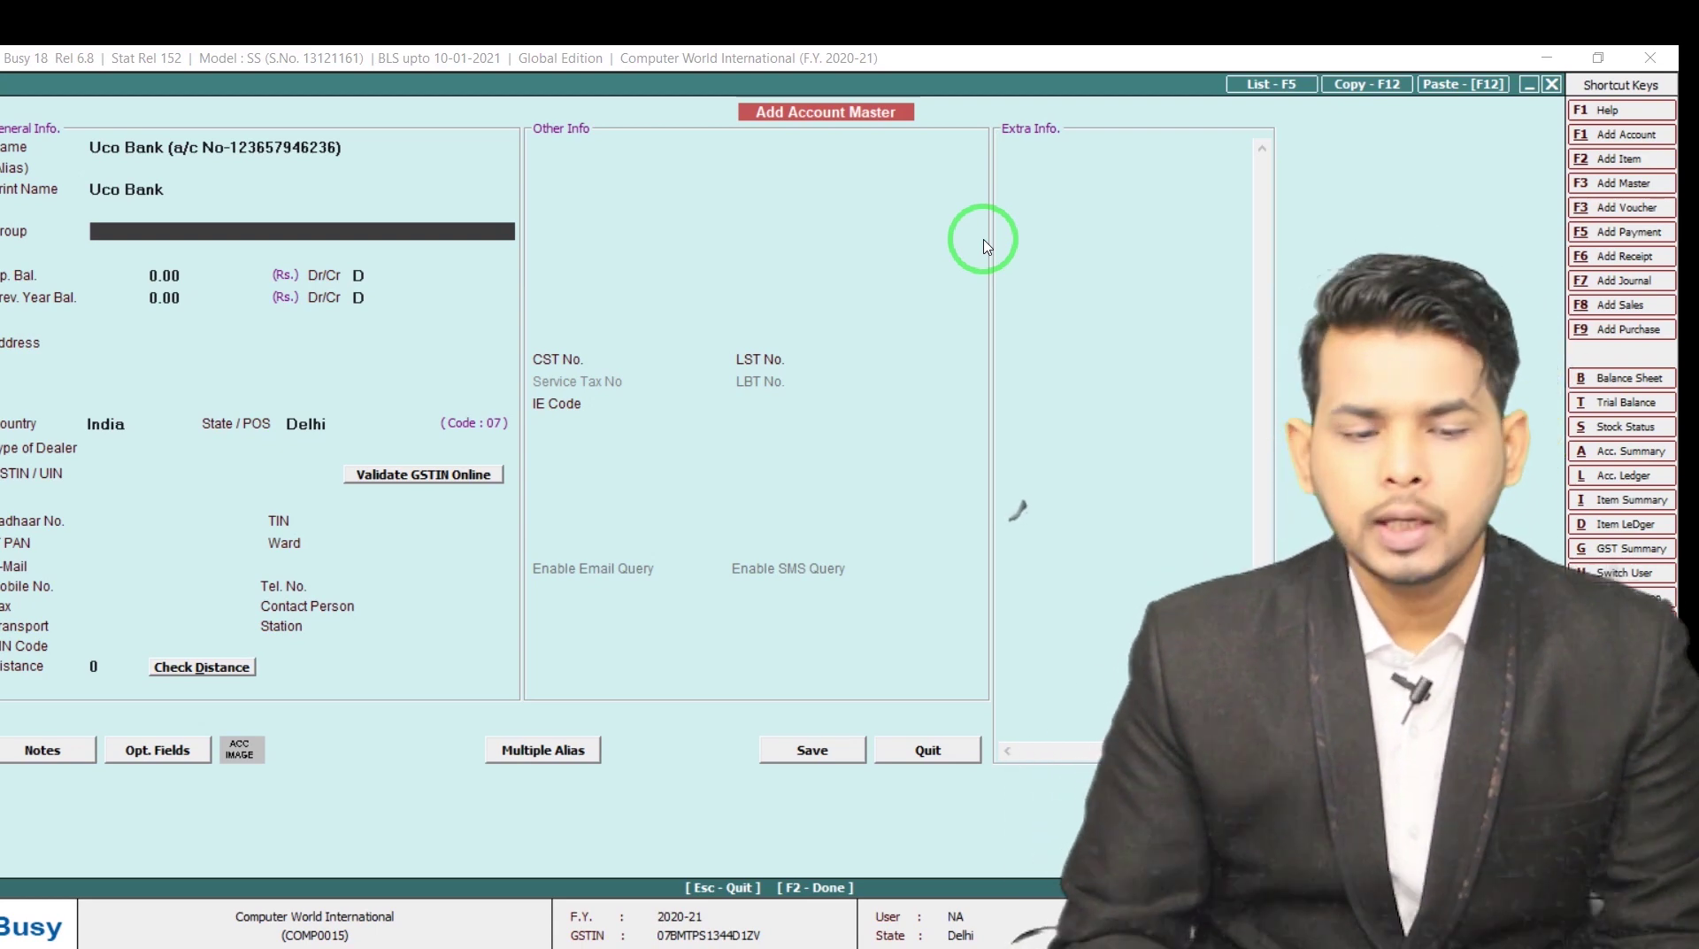
Place the account in the Bank Accounts group and save it
text(ban)
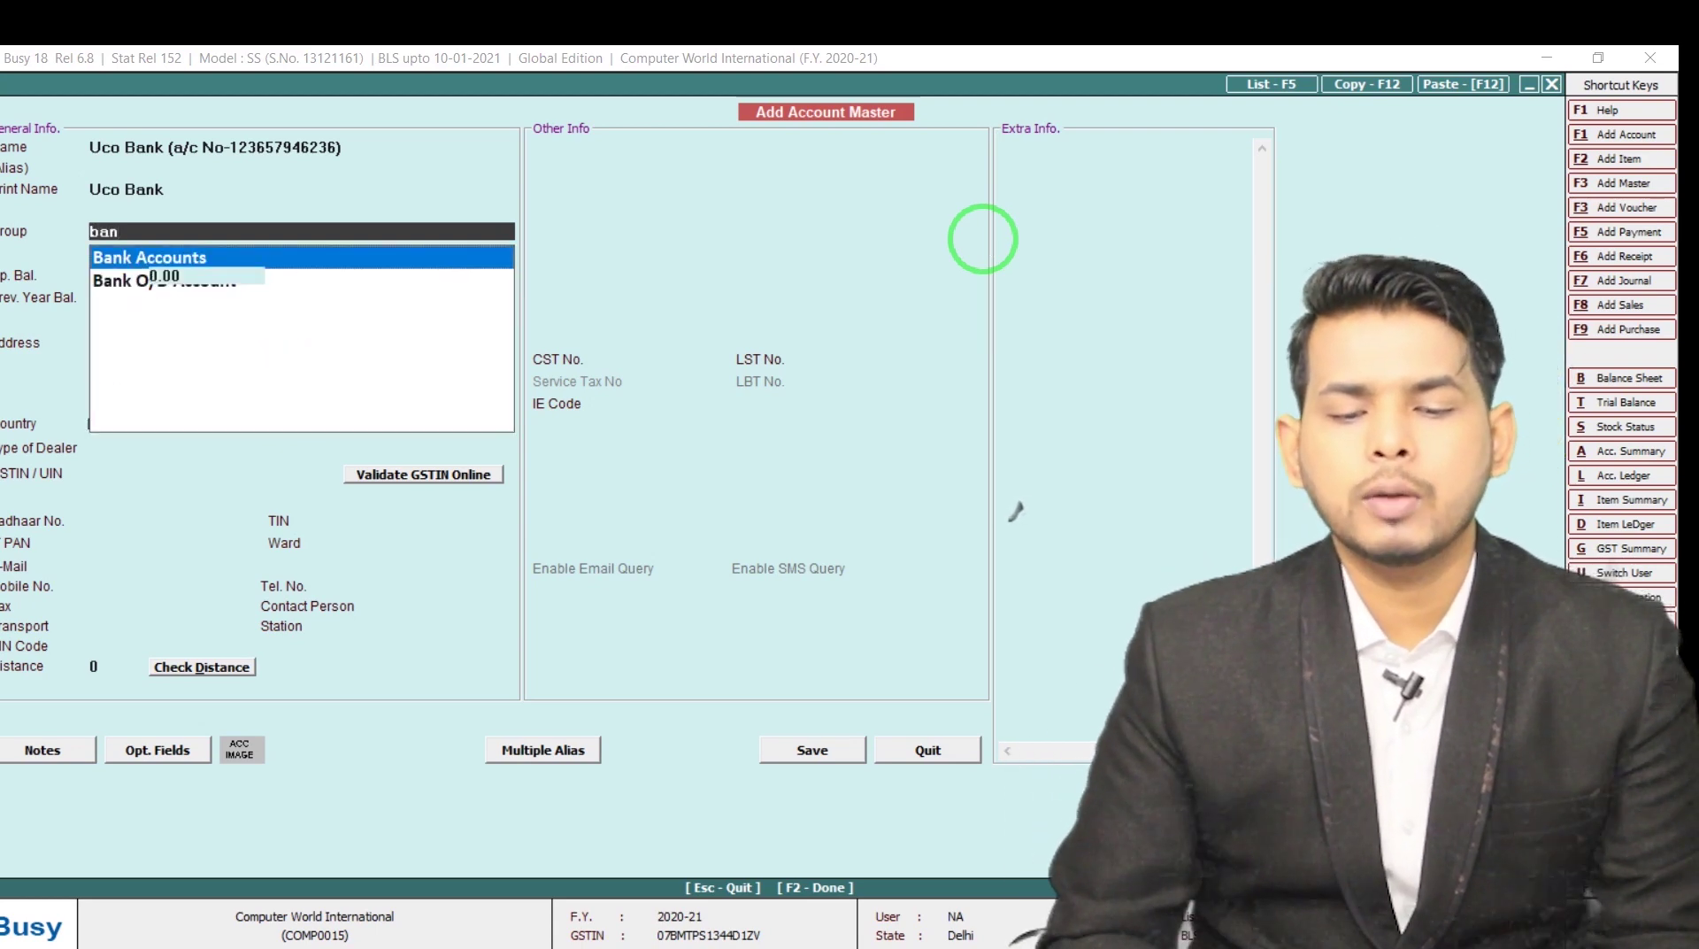
key(Return)
key(Return)
key(Return)
key(Return)
key(Return)
key(Return)
key(Return)
key(Return)
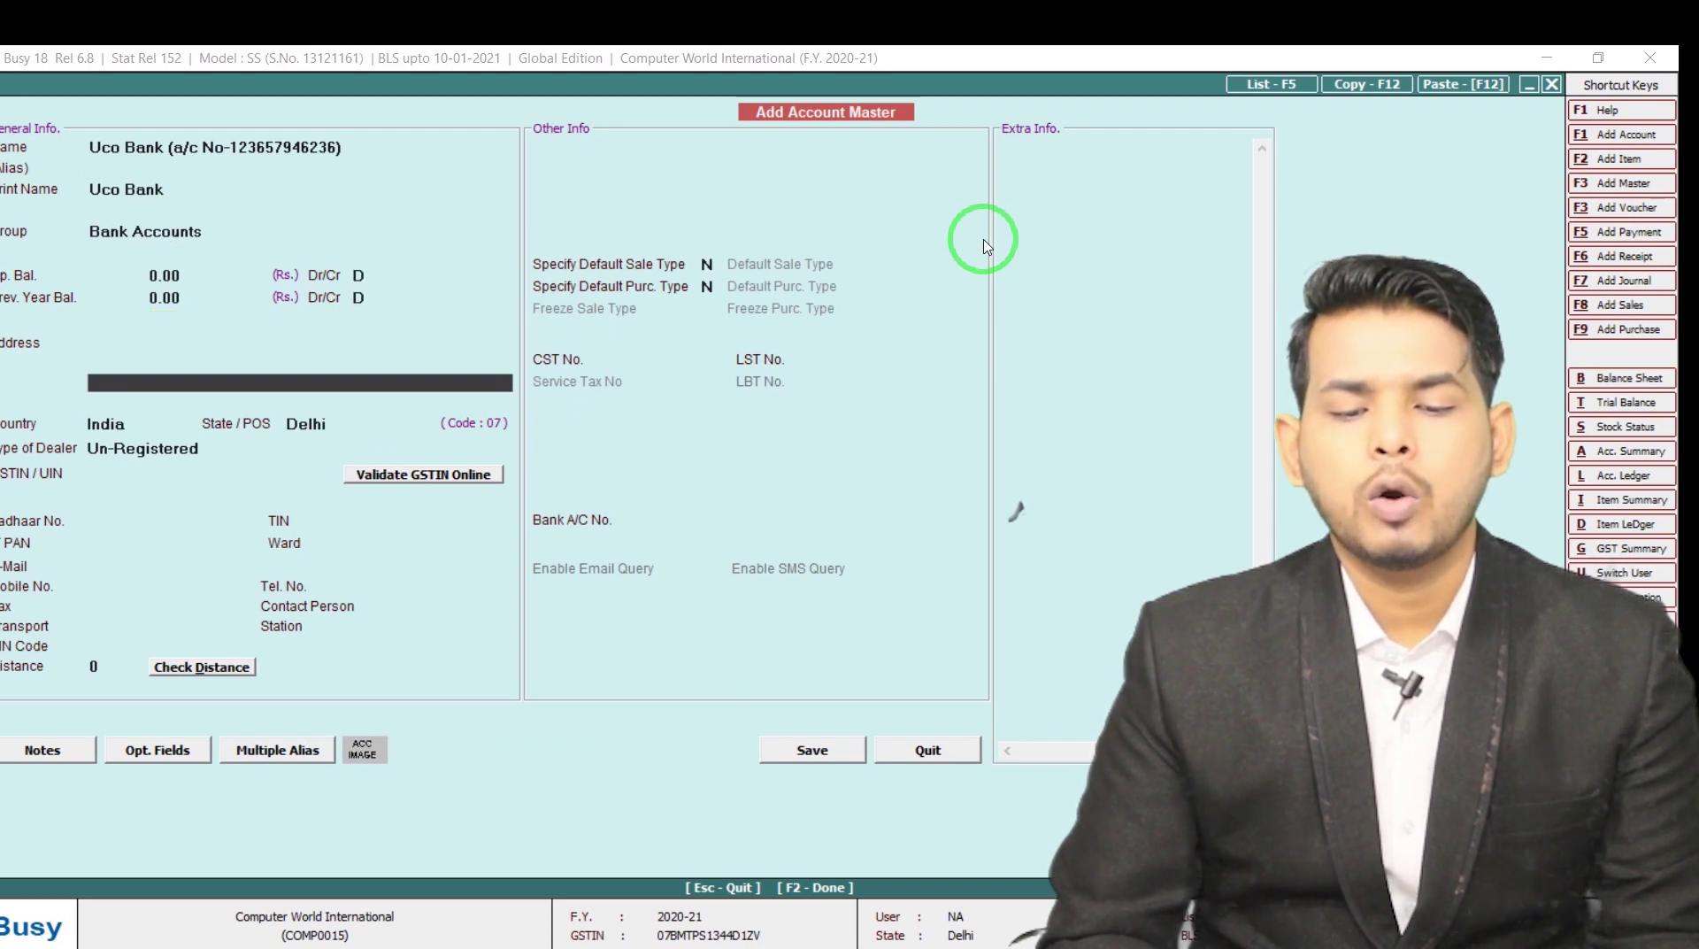
key(F2)
key(Return)
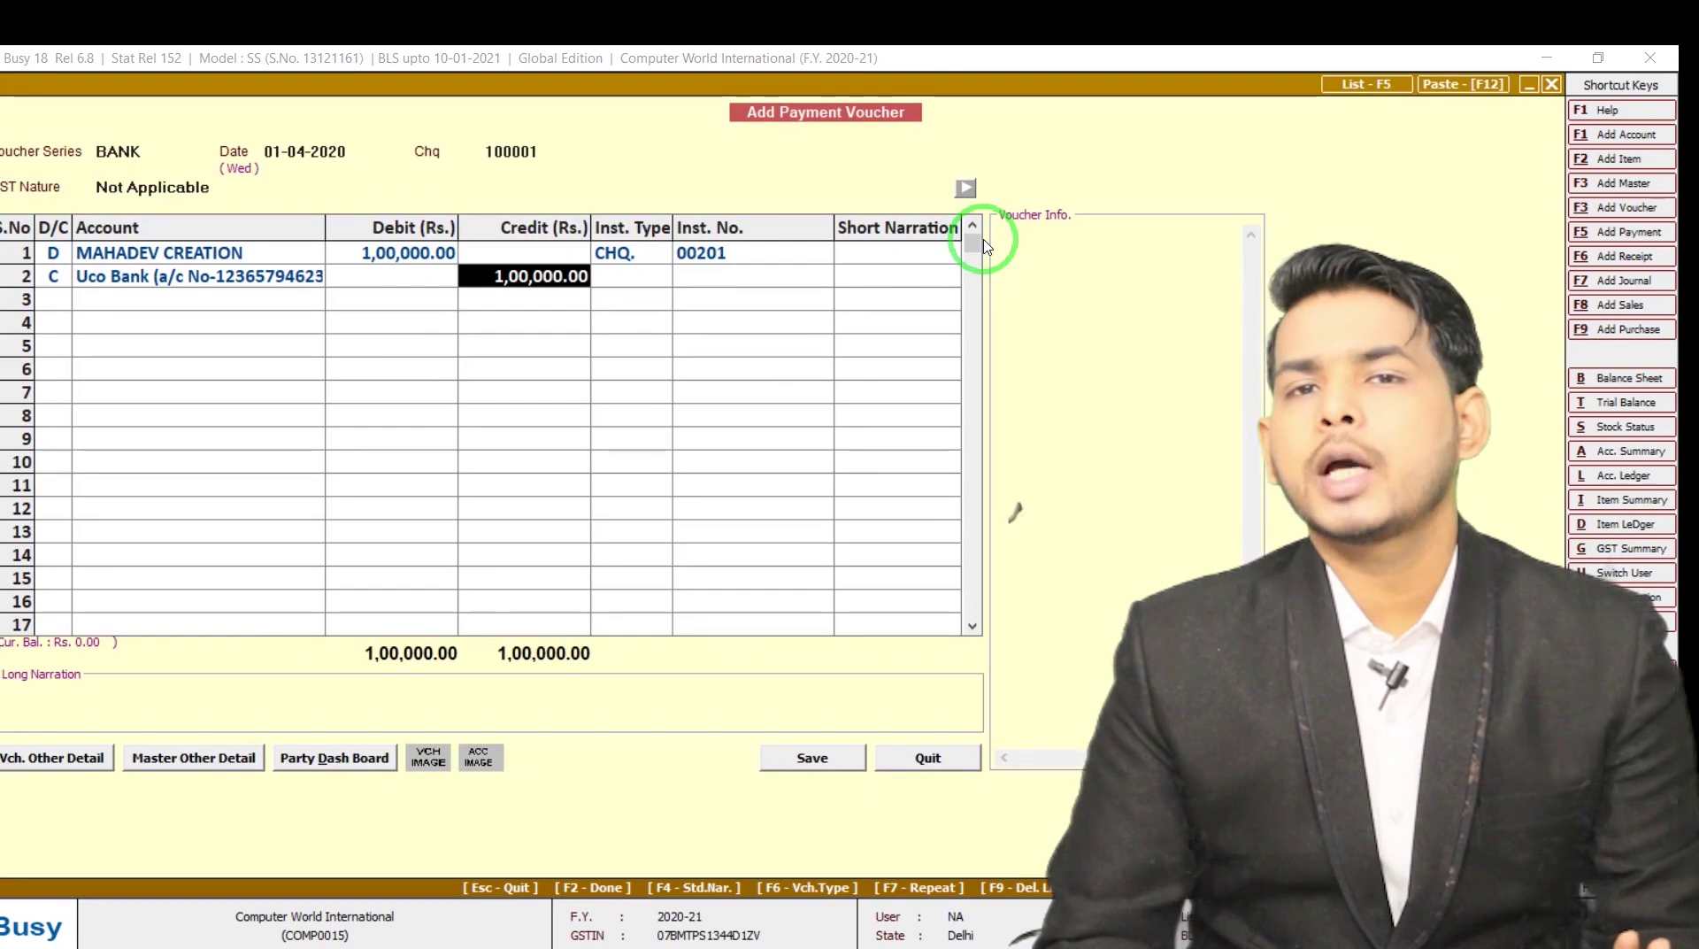
Save voucher 100001, check the transaction PDF, and start BANK voucher 100002 dated 02-04-2020
key(Return)
key(Return)
key(Return)
key(Return)
key(Return)
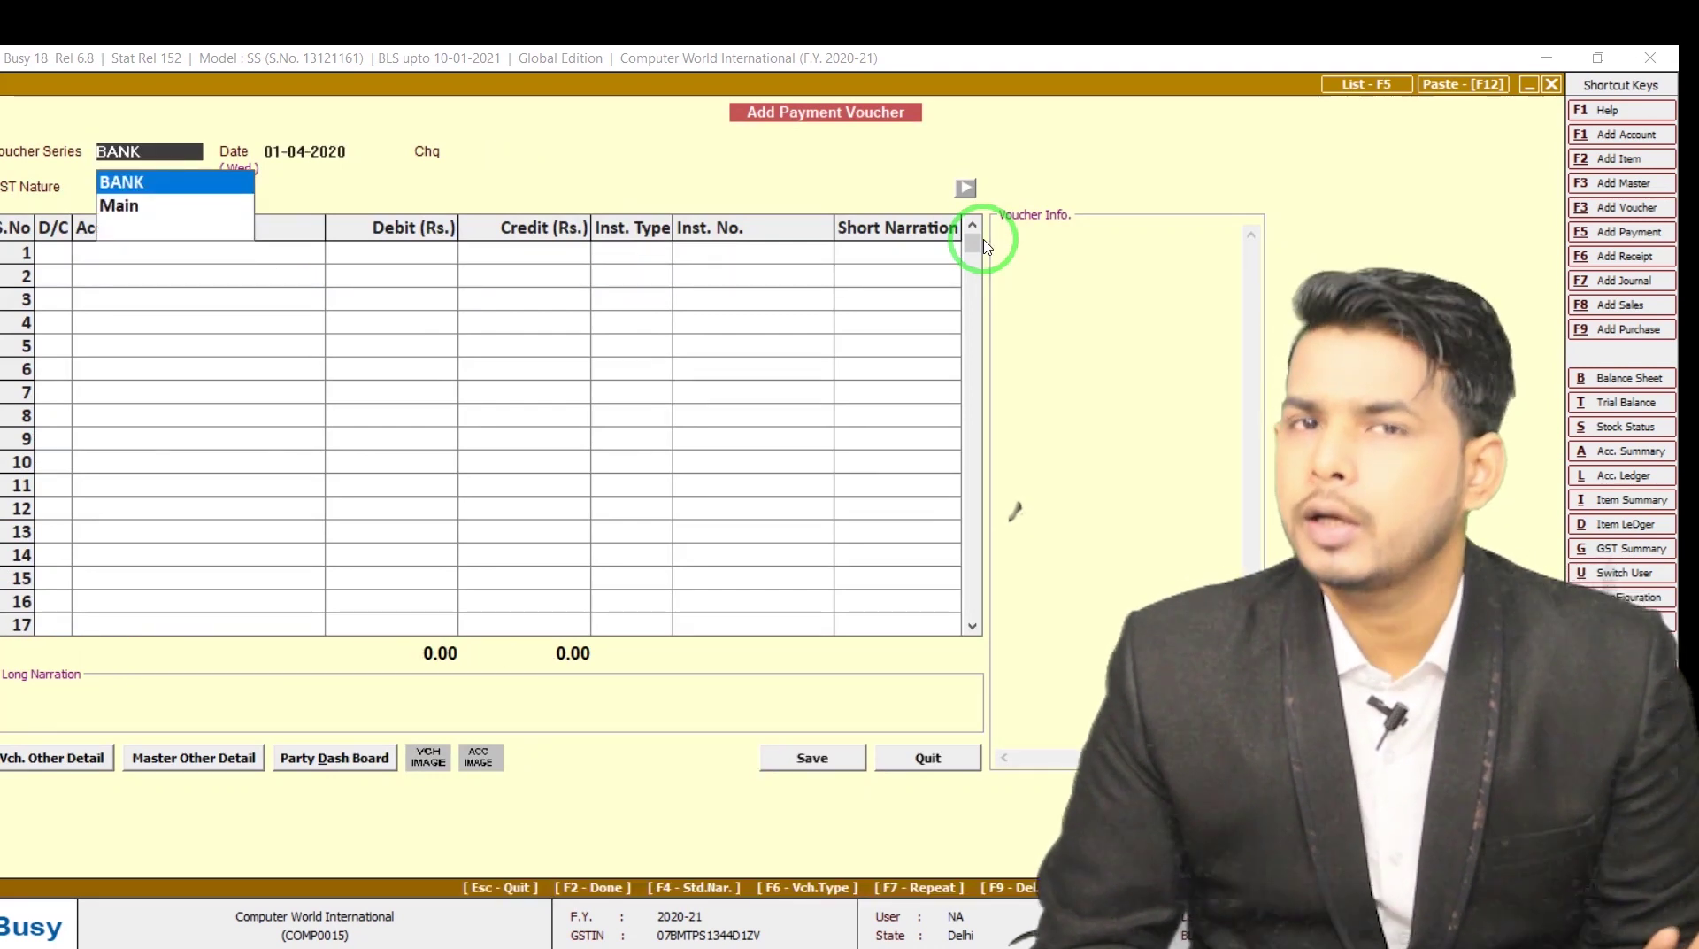
key(alt+Tab)
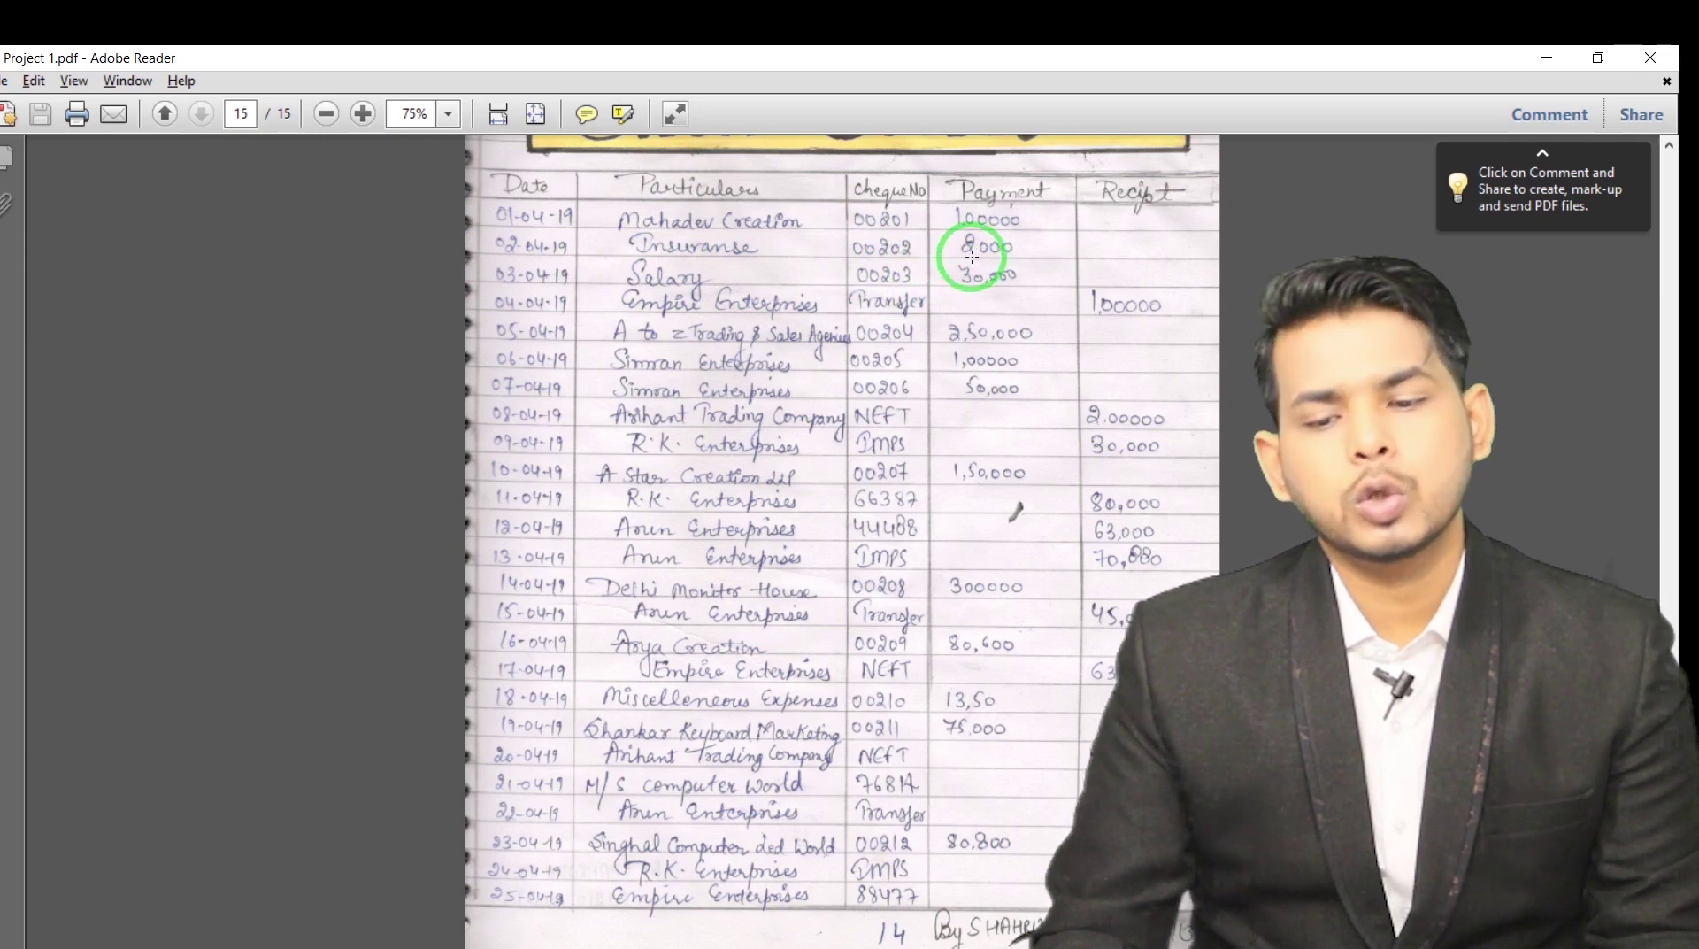
key(alt+Tab)
key(Return)
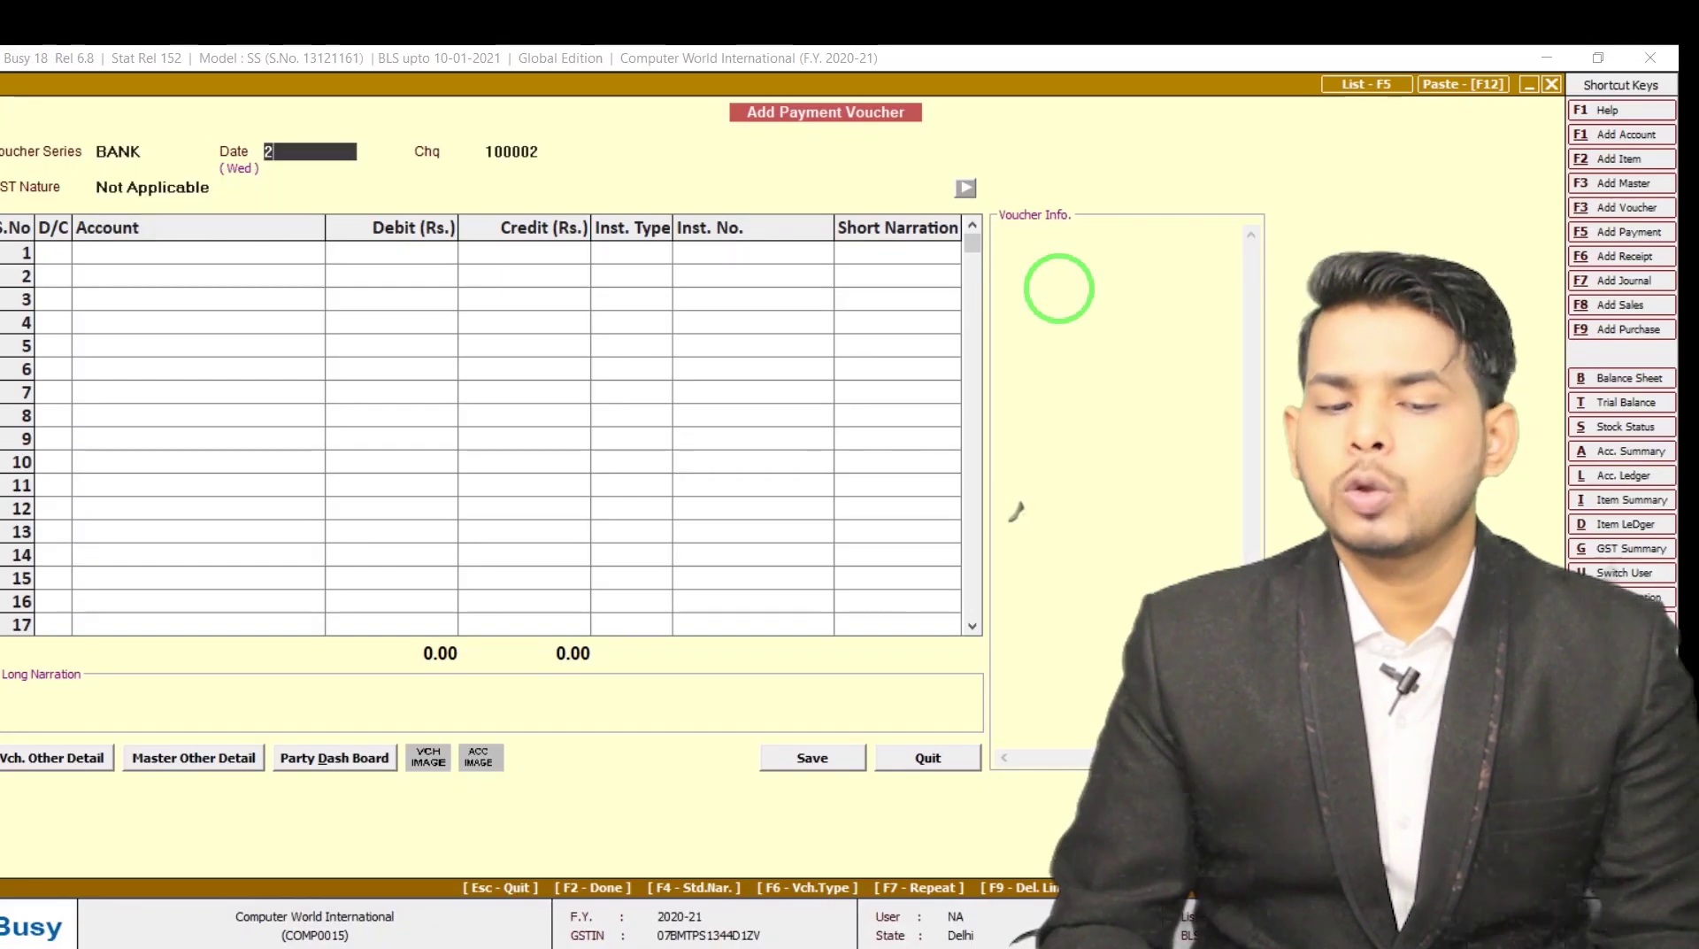
text(2)
key(Return)
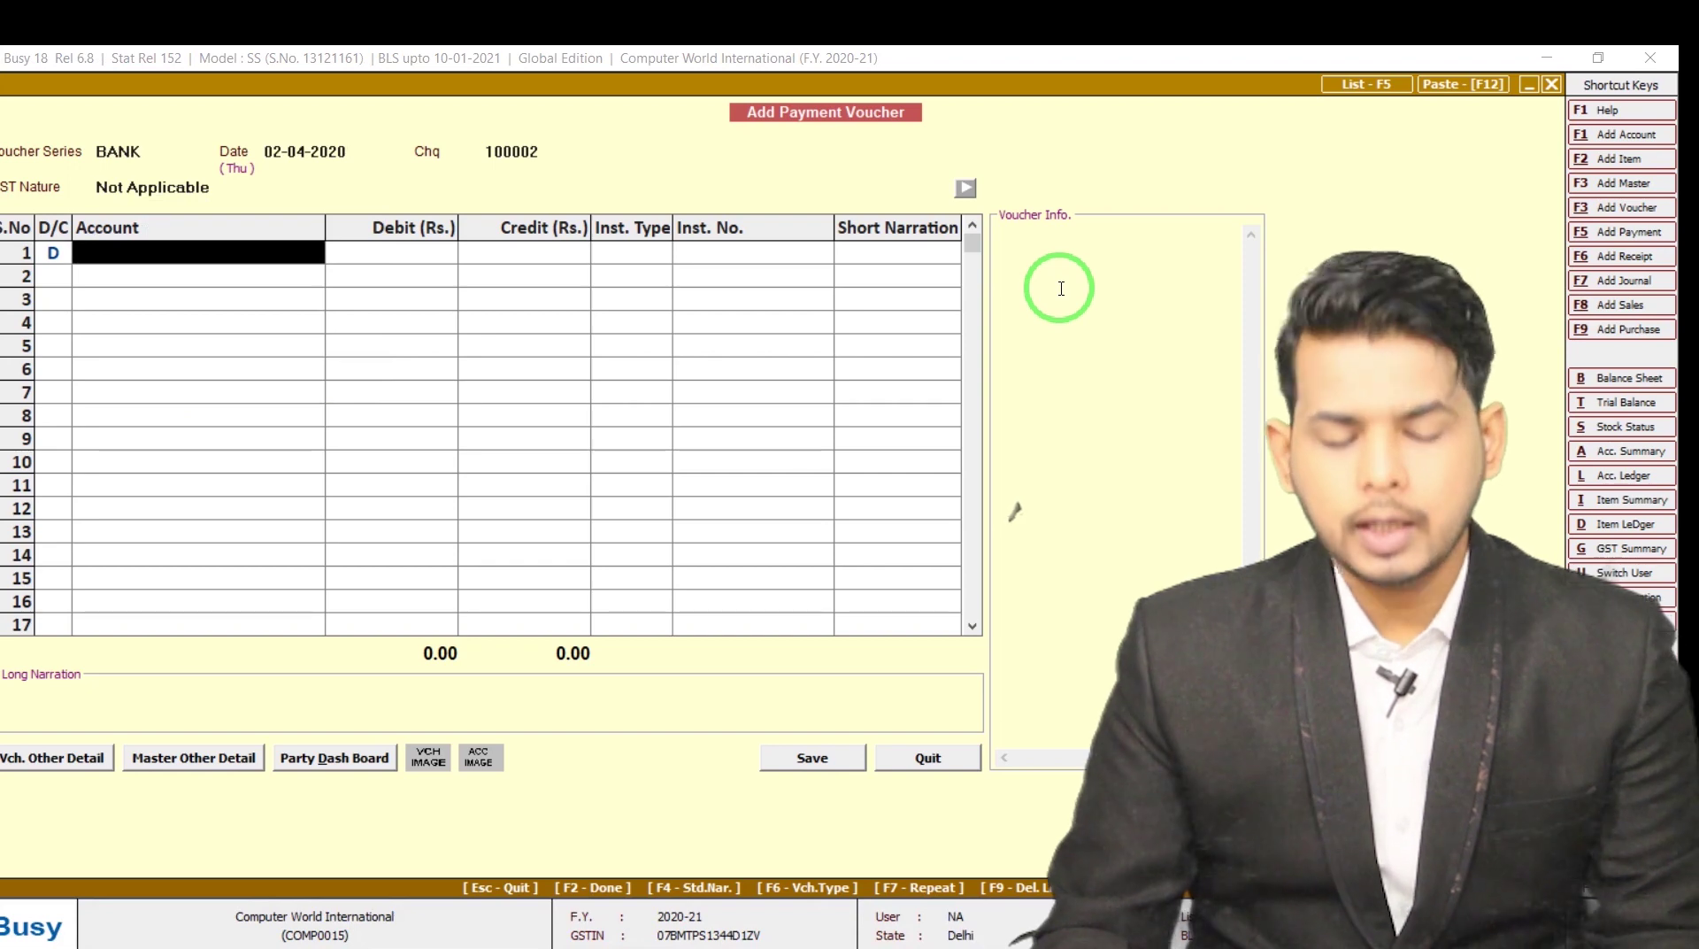
Create an Insurance account under Expenses (Indirect/Admn.) with GST Not Applicable
key(alt+c)
text(insurance)
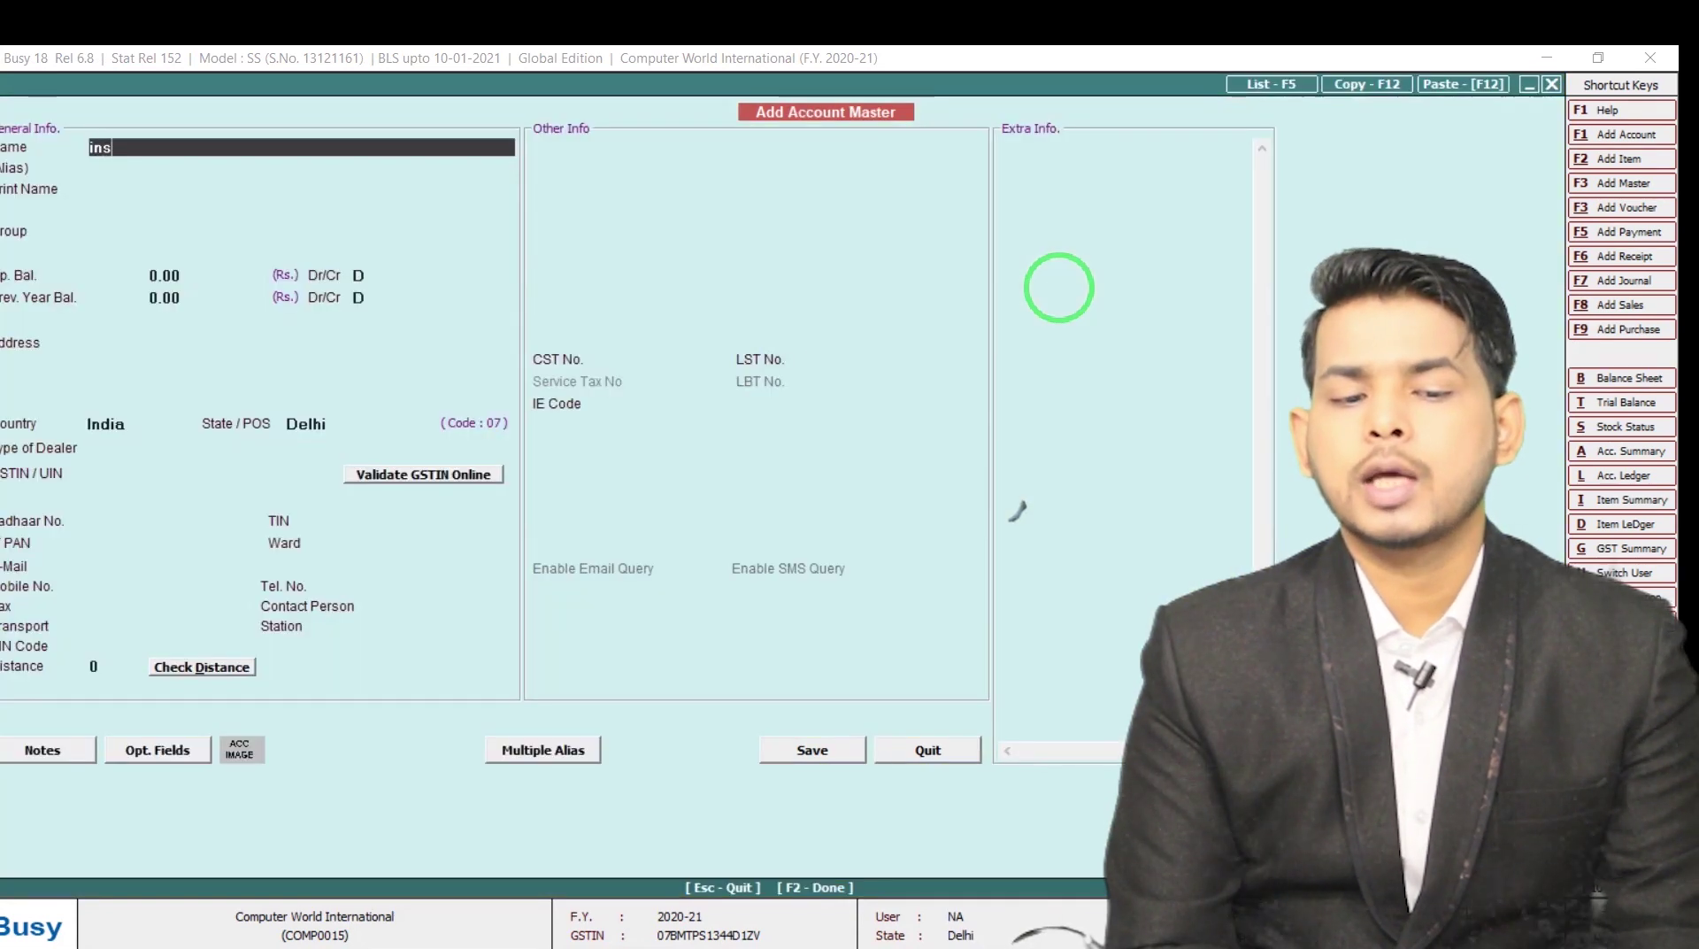
key(Return)
key(Return)
key(Return)
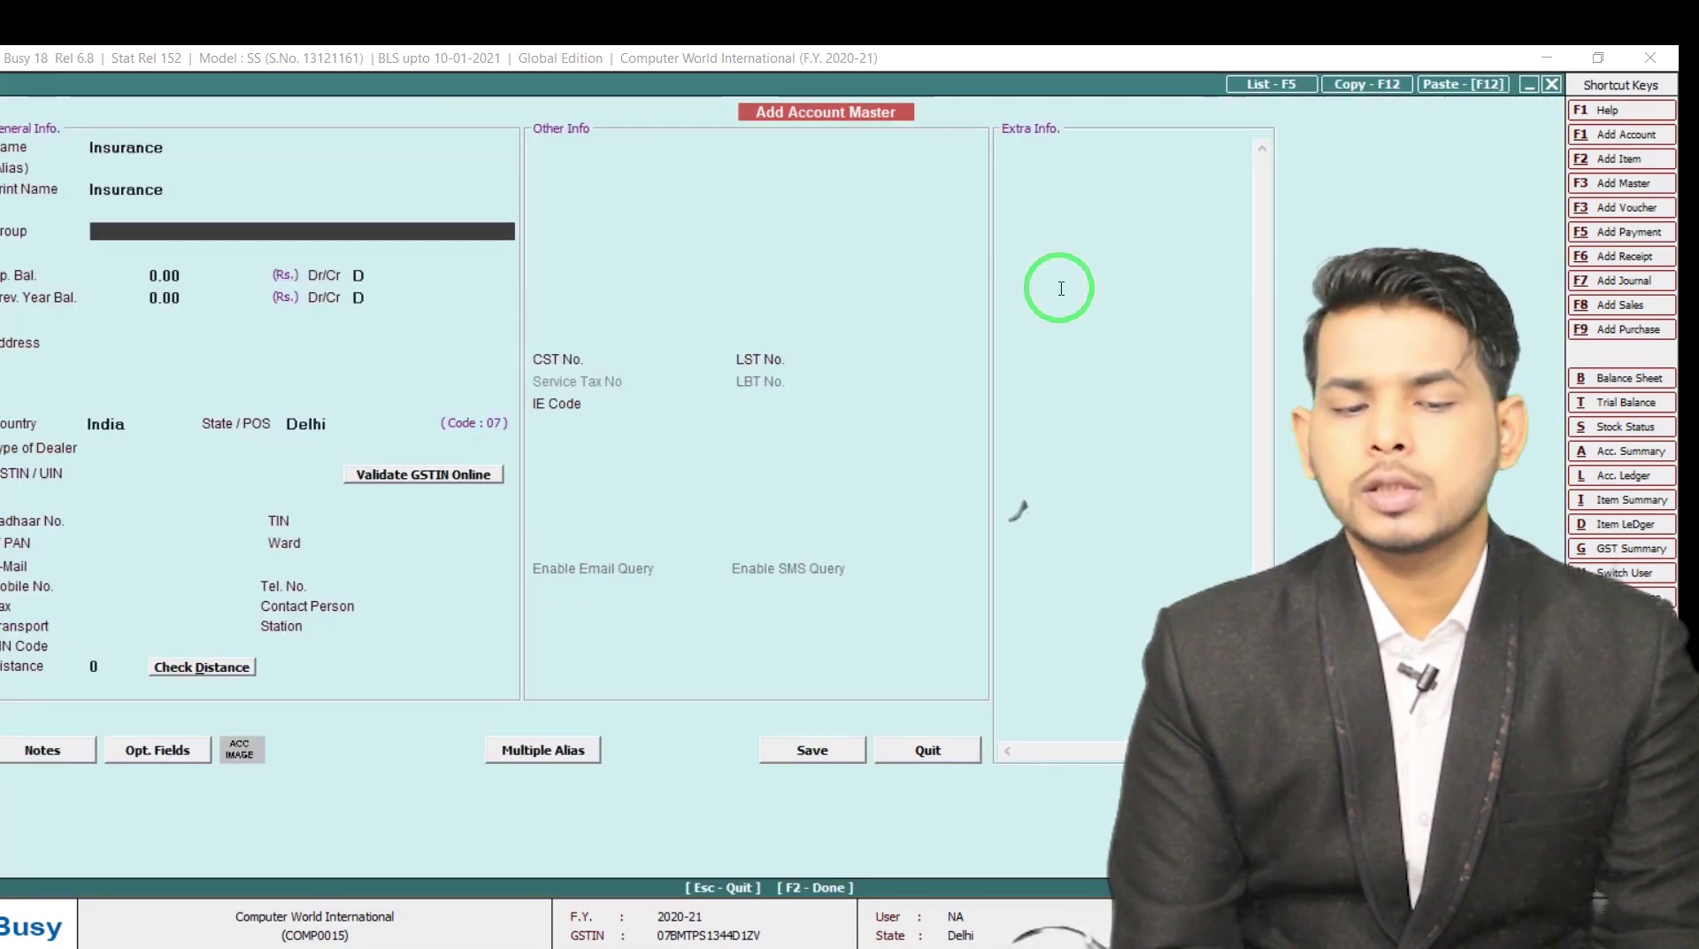
text(i)
key(BackSpace)
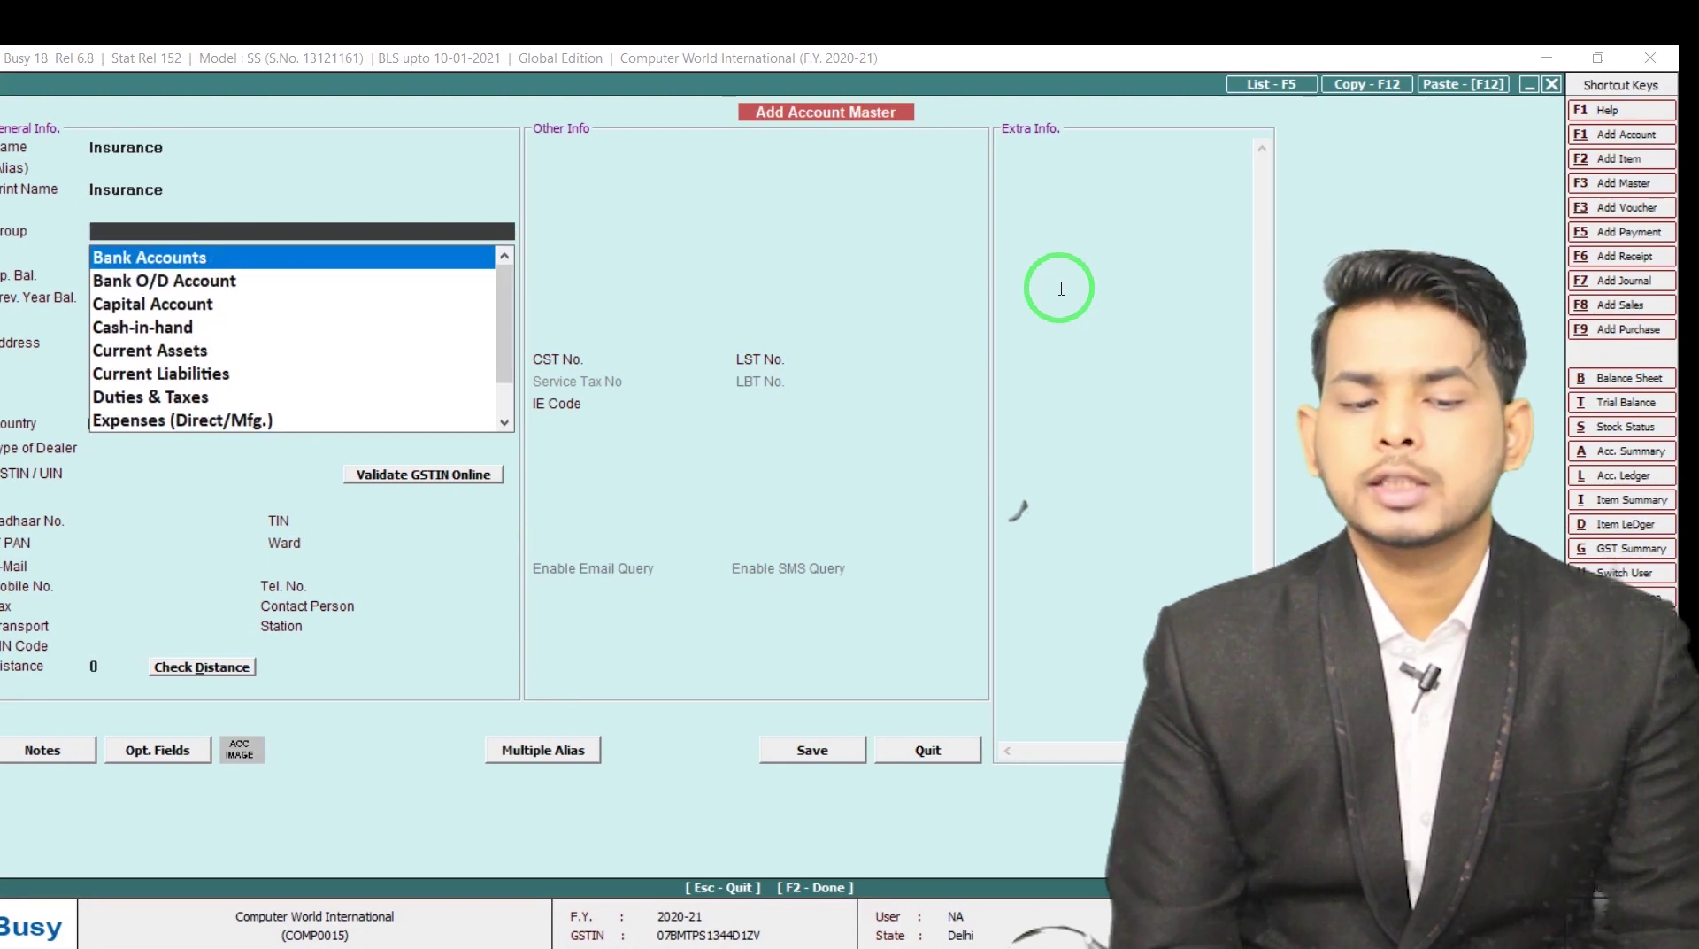
text(e)
key(Down)
key(Return)
key(Return)
key(Return)
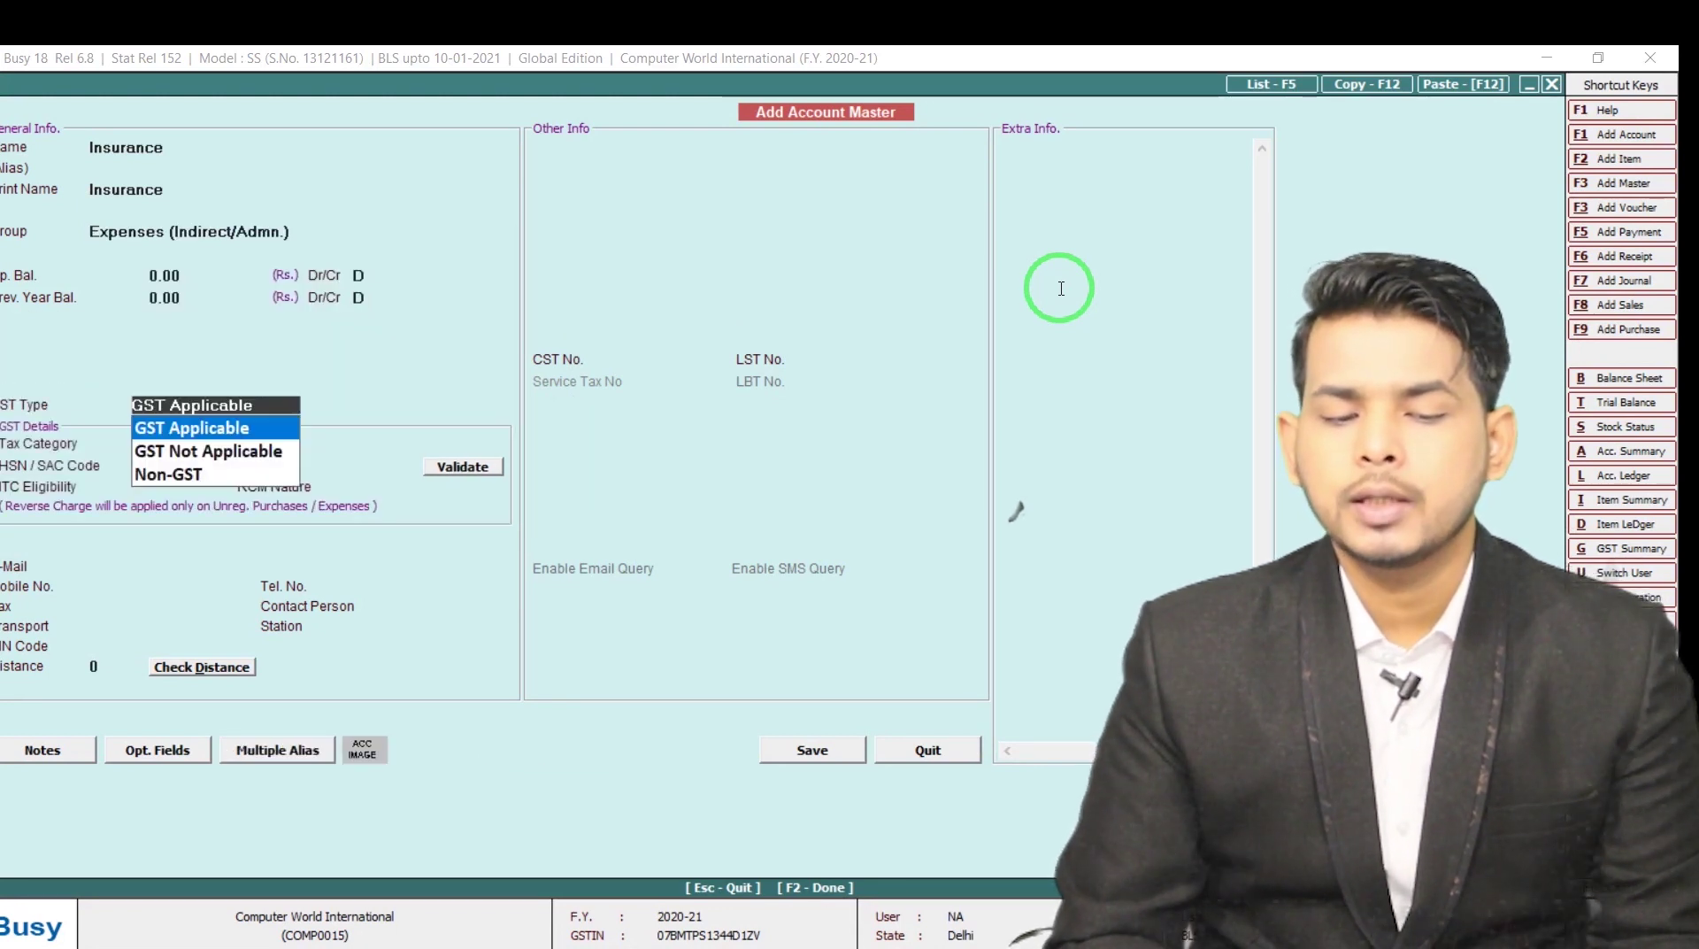
key(Return)
key(Escape)
key(Down)
key(Return)
key(F2)
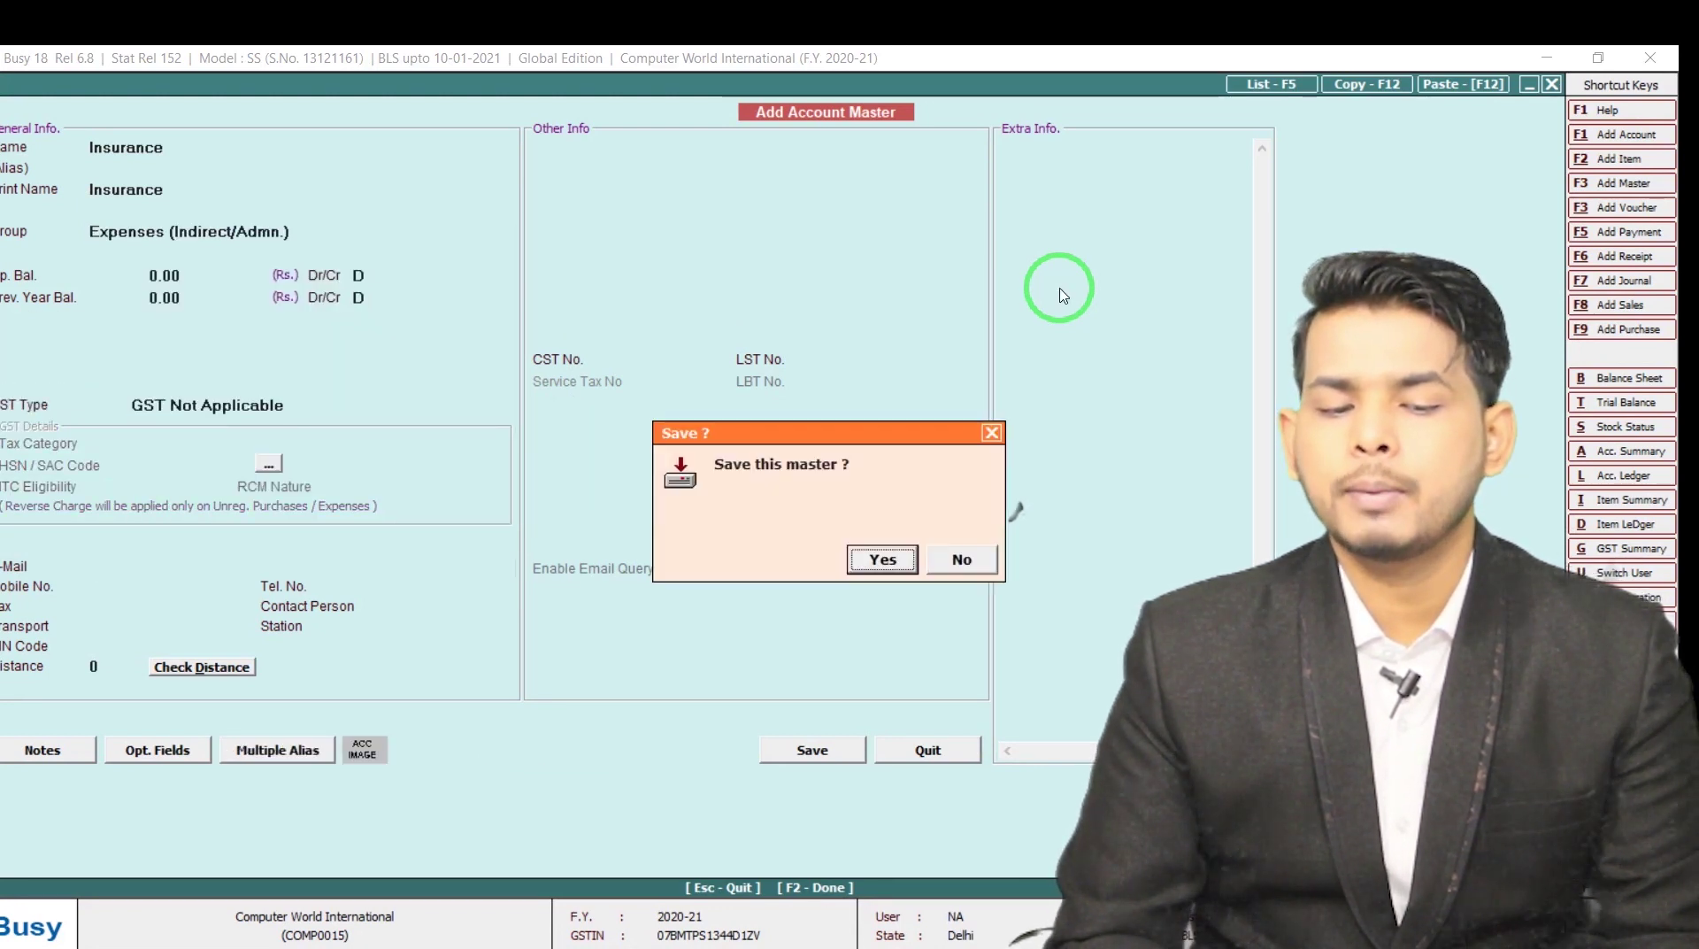
key(Return)
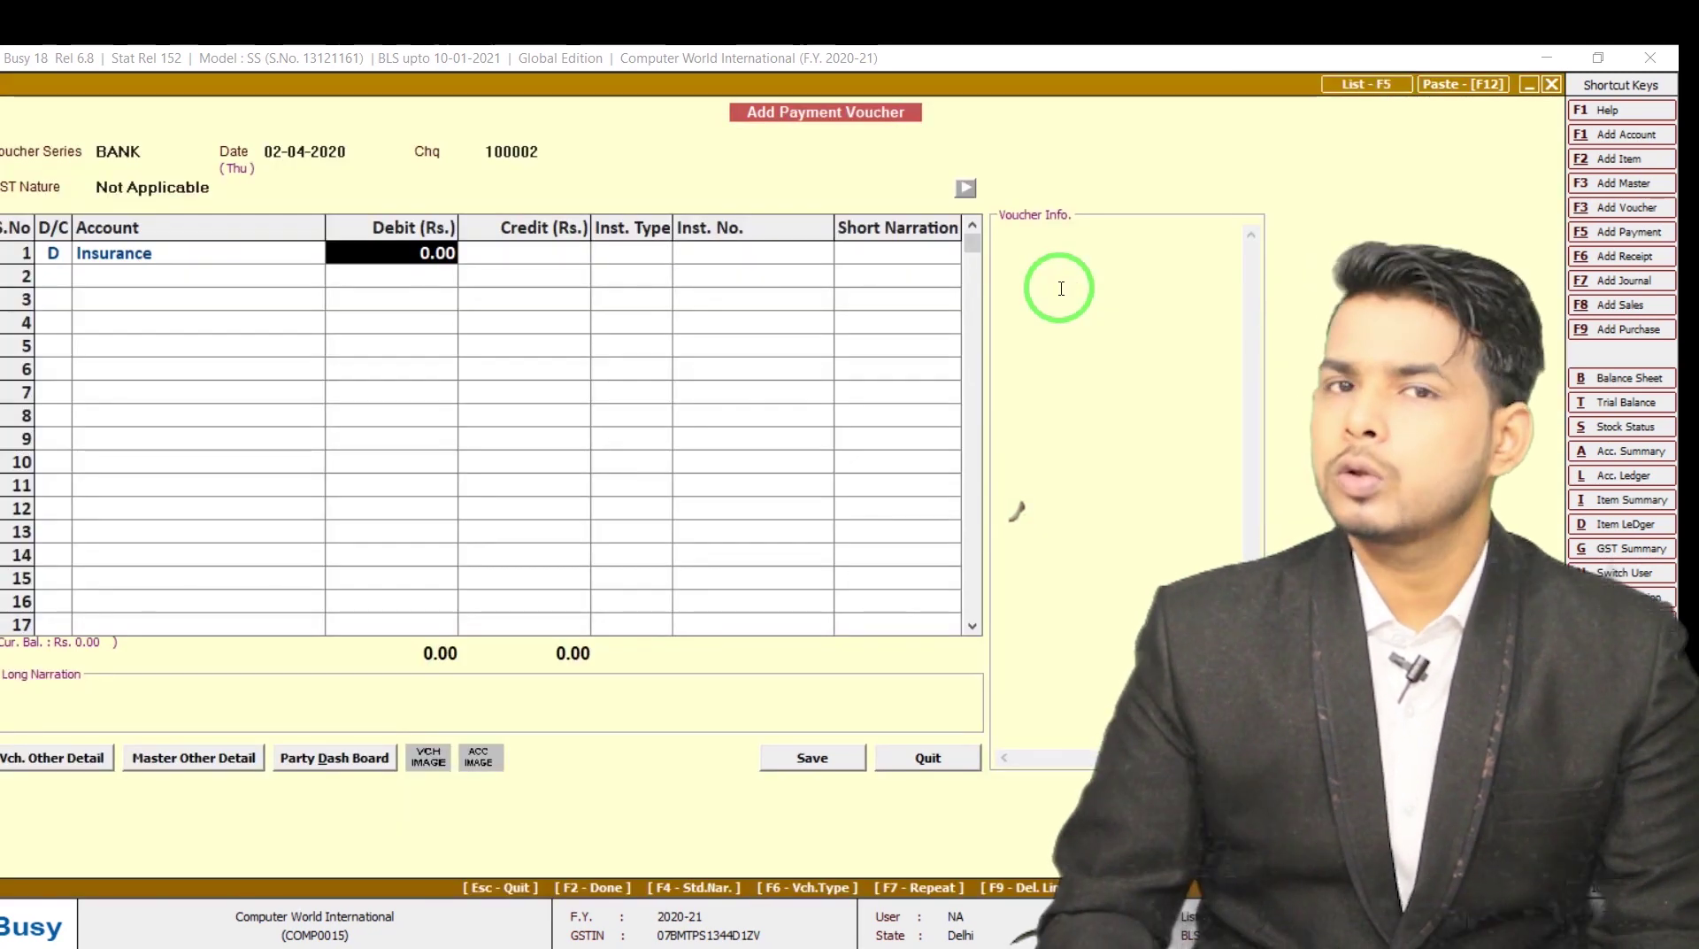
Debit Insurance 2,000 by cheque, credit Uco Bank, and save voucher 100002
text(2000)
key(Return)
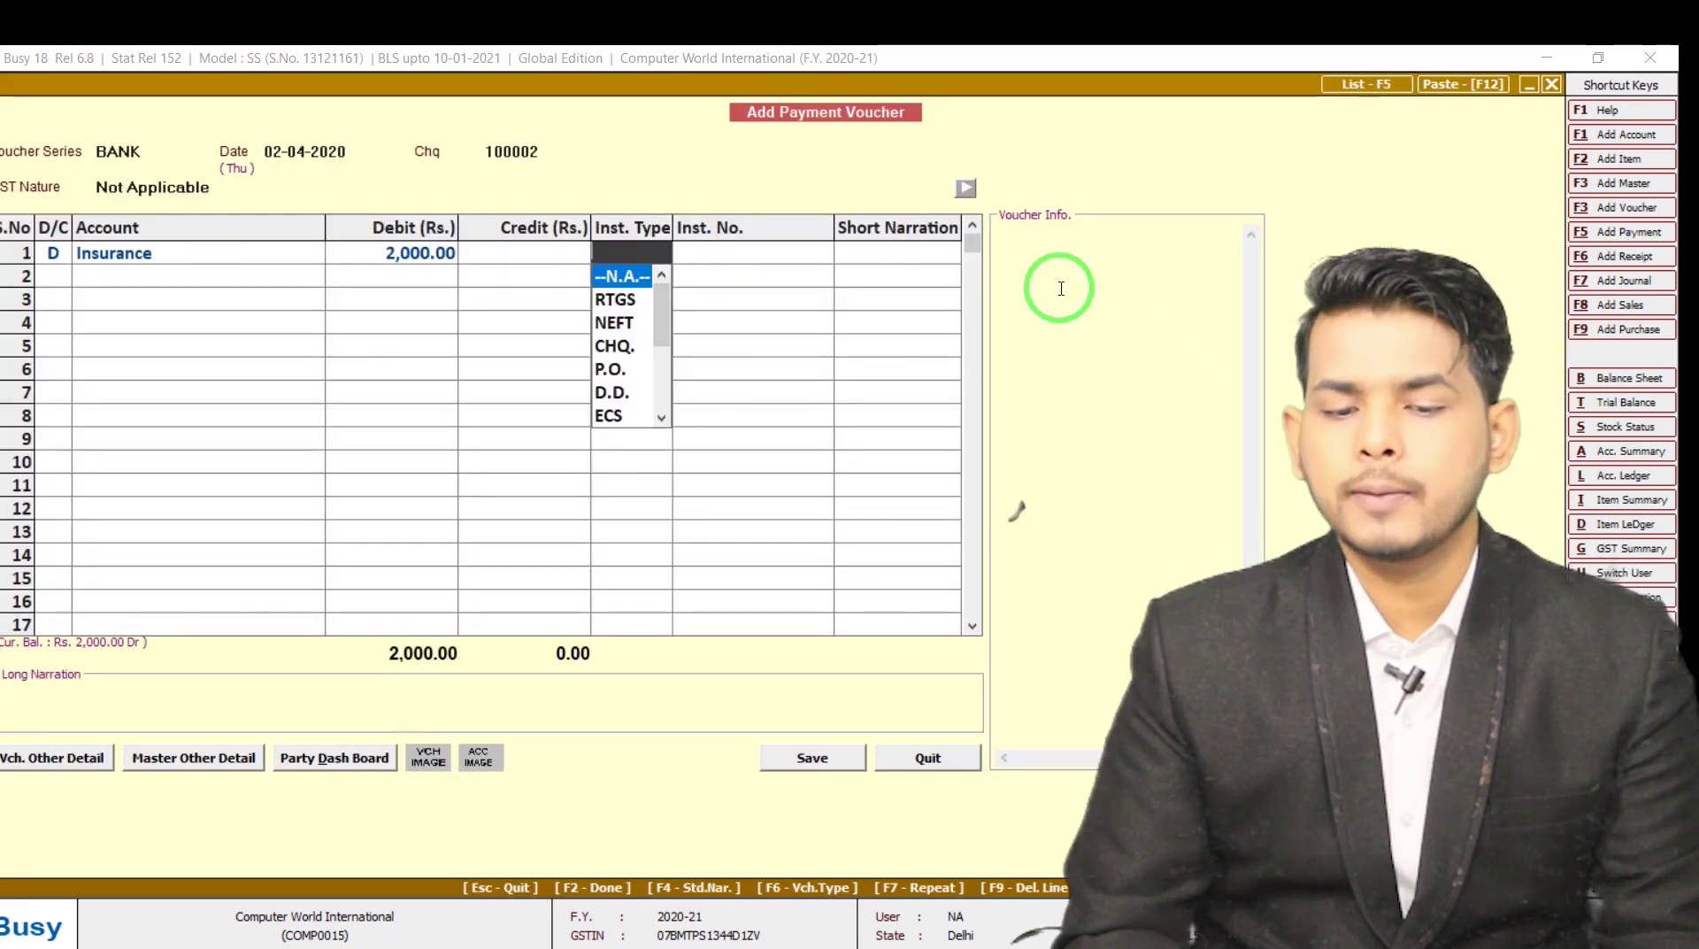
key(Down)
key(Down)
key(Down)
key(Return)
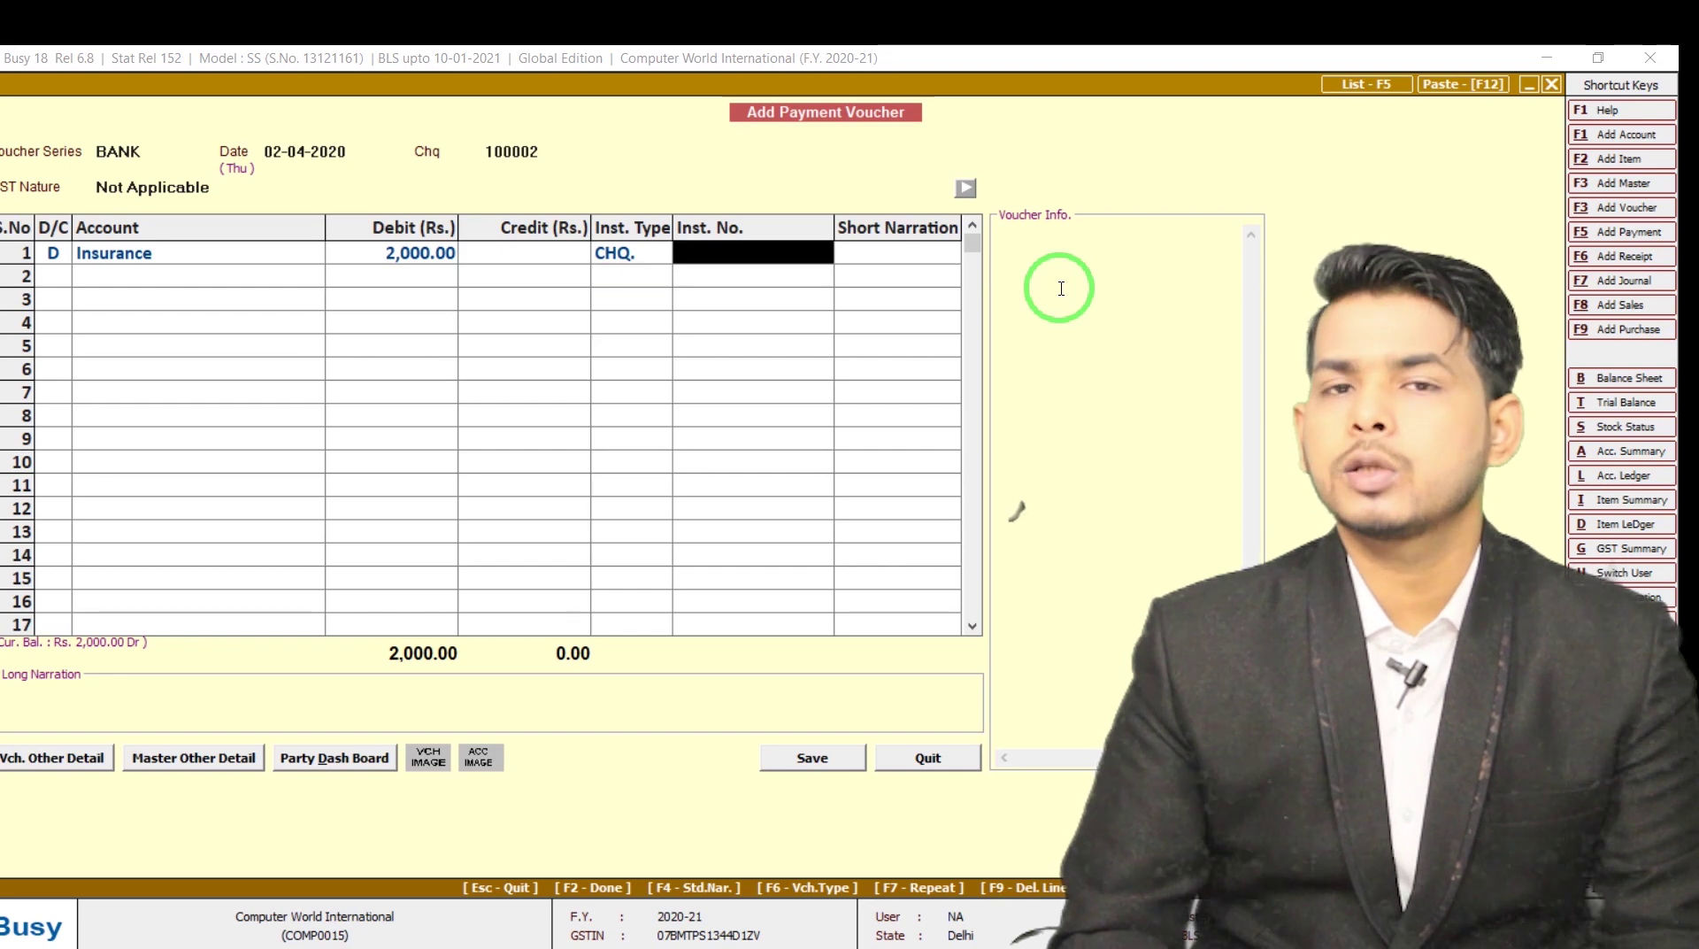
key(Return)
key(Return)
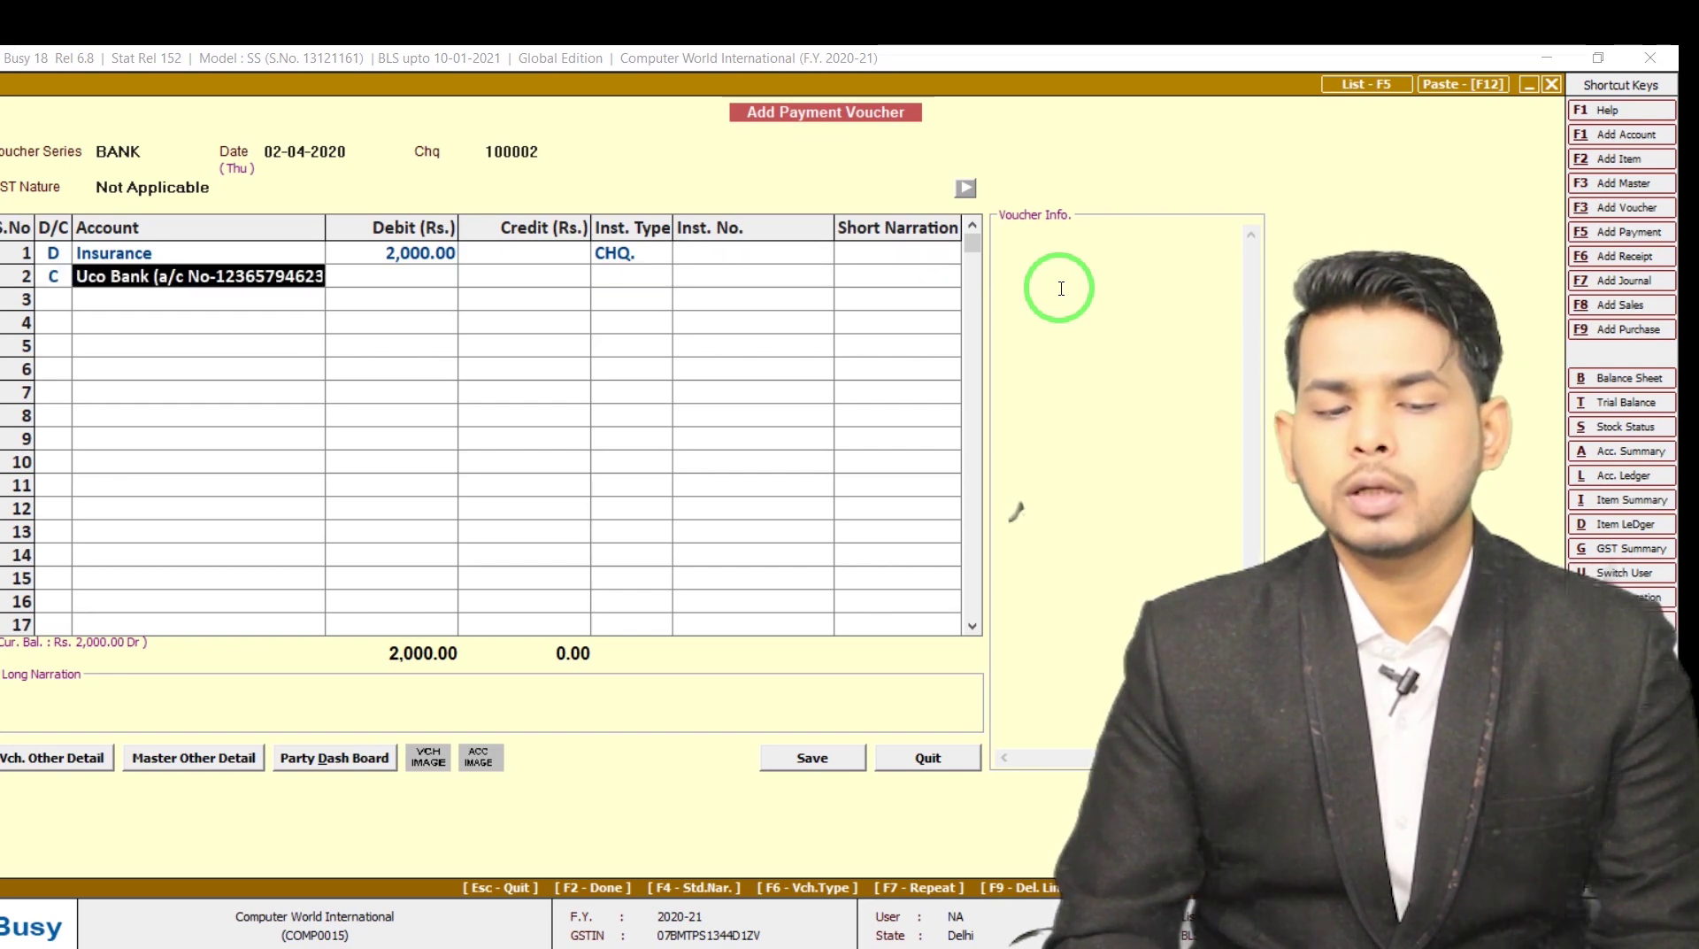
key(Return)
key(Return)
key(Return)
key(Return)
key(Return)
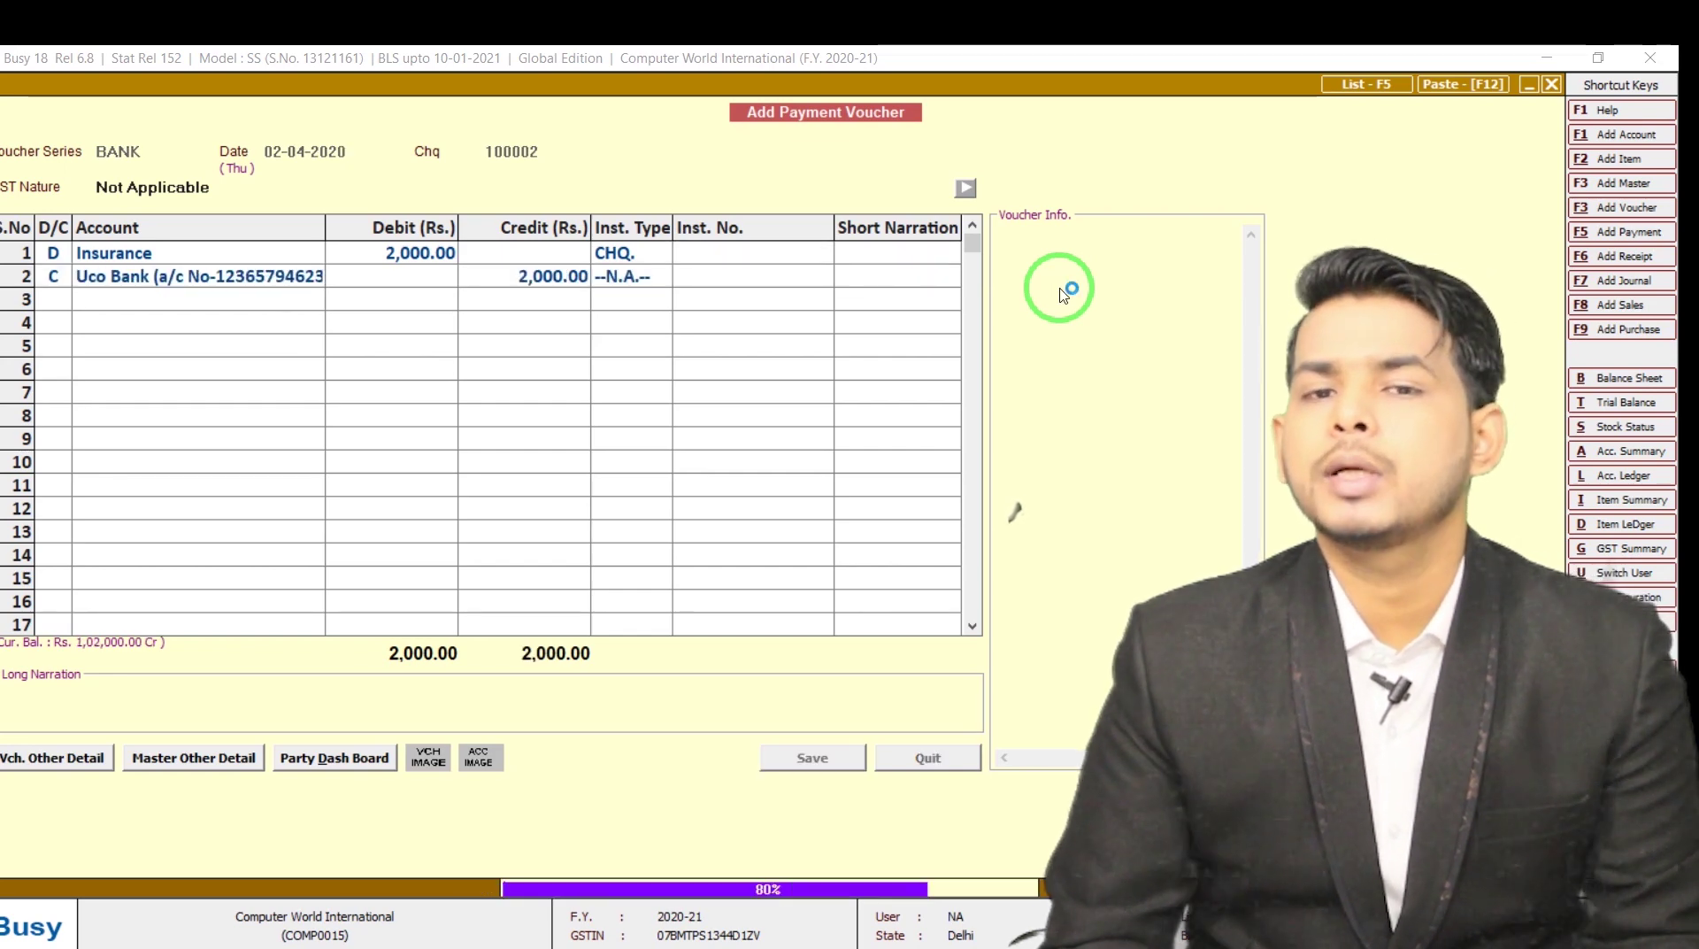
key(alt+Tab)
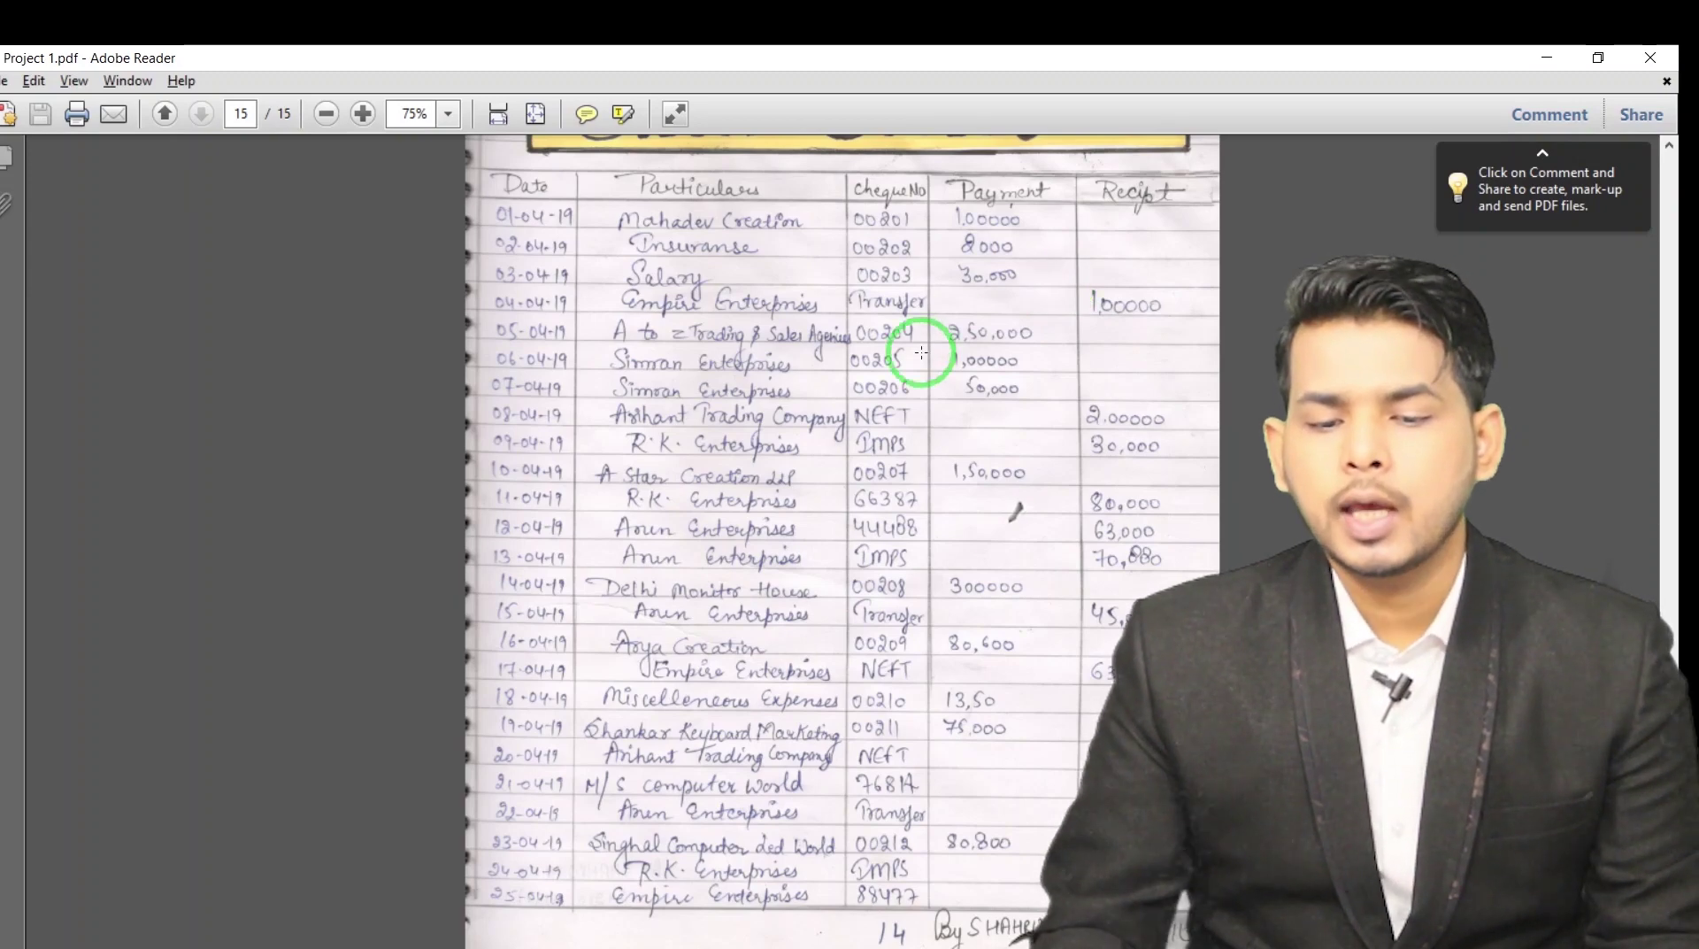
key(Return)
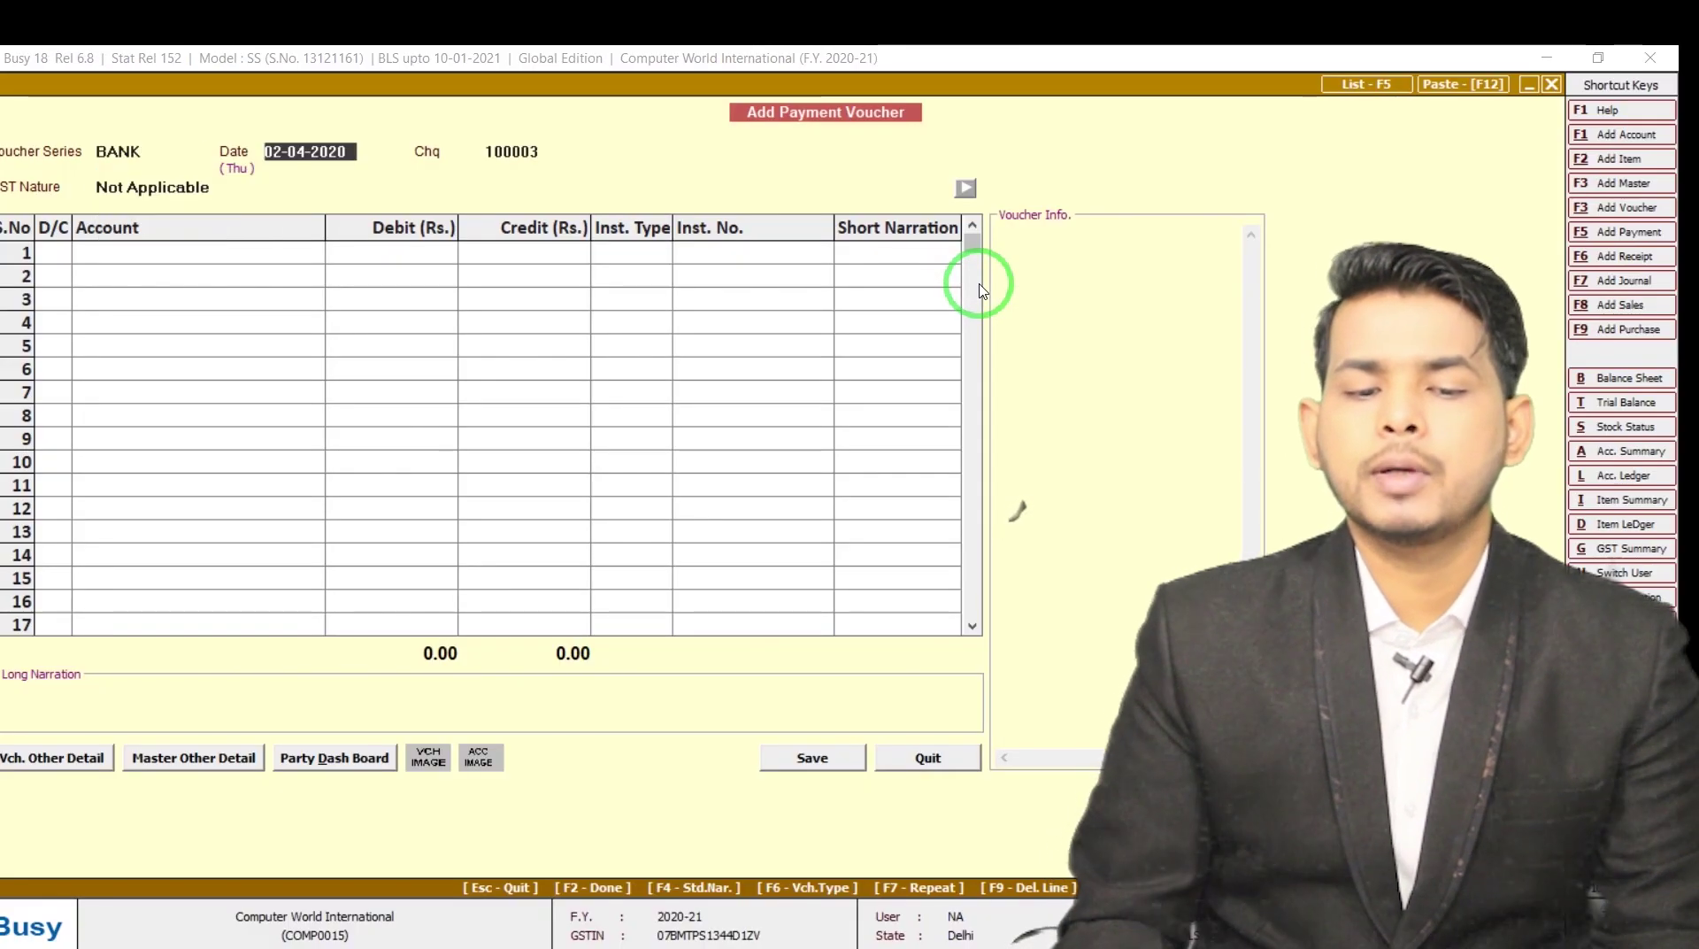
Date the voucher 03-04-2020 and debit Salary 30,000
text(3)
key(Return)
key(Return)
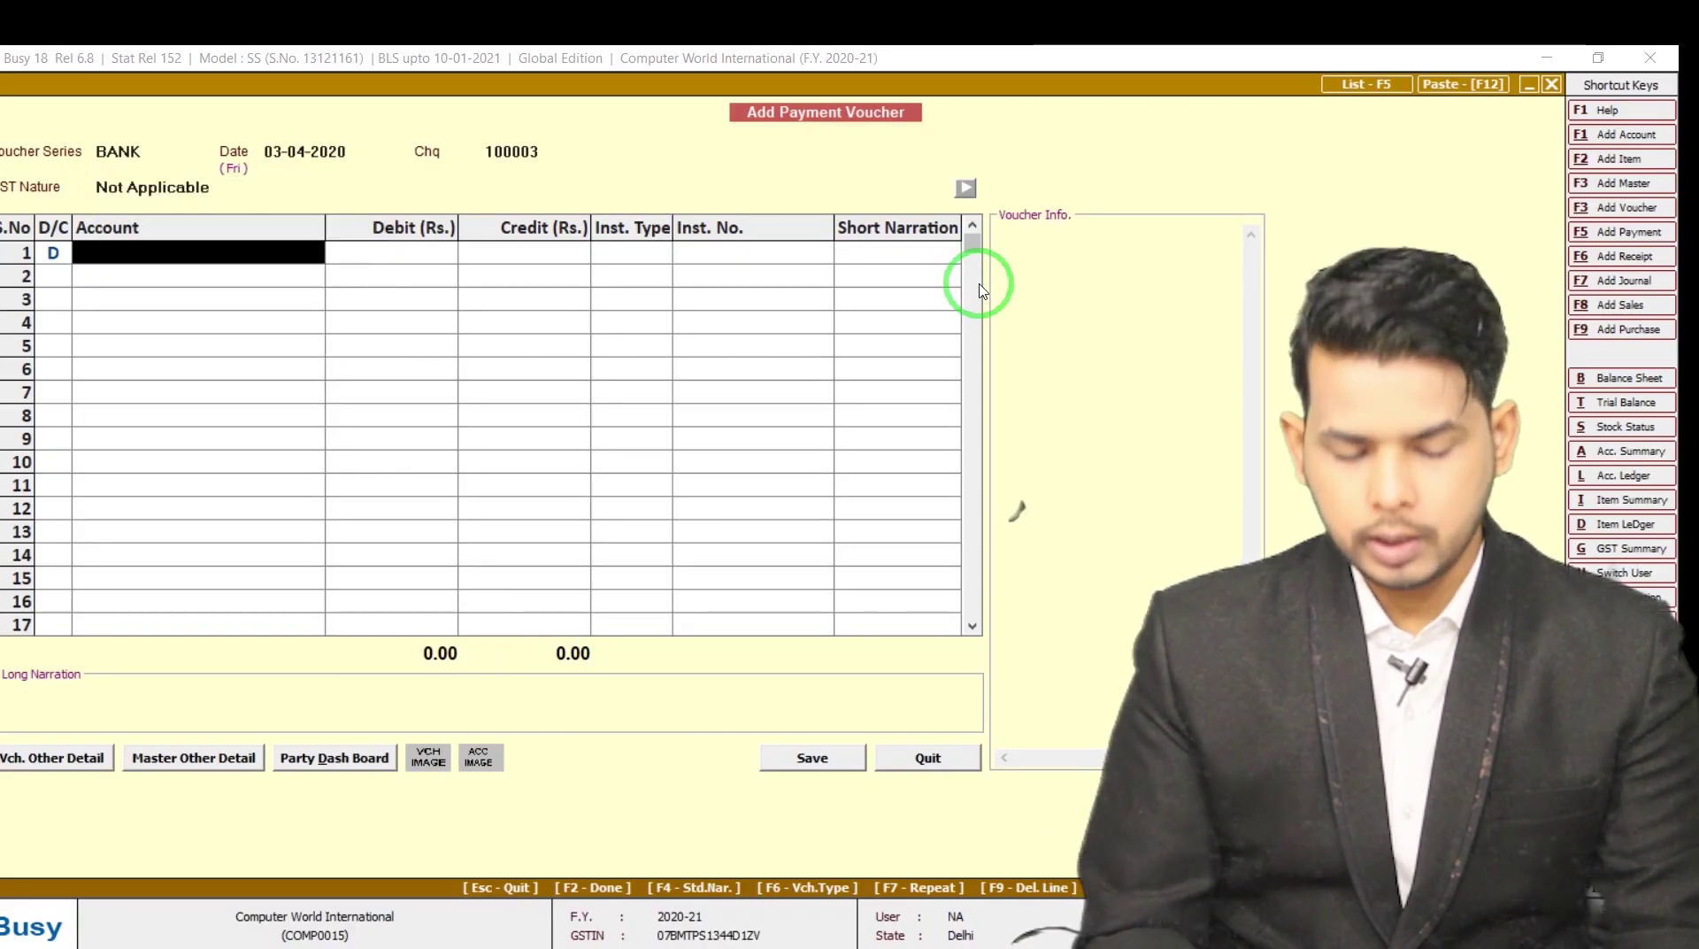
text(salar)
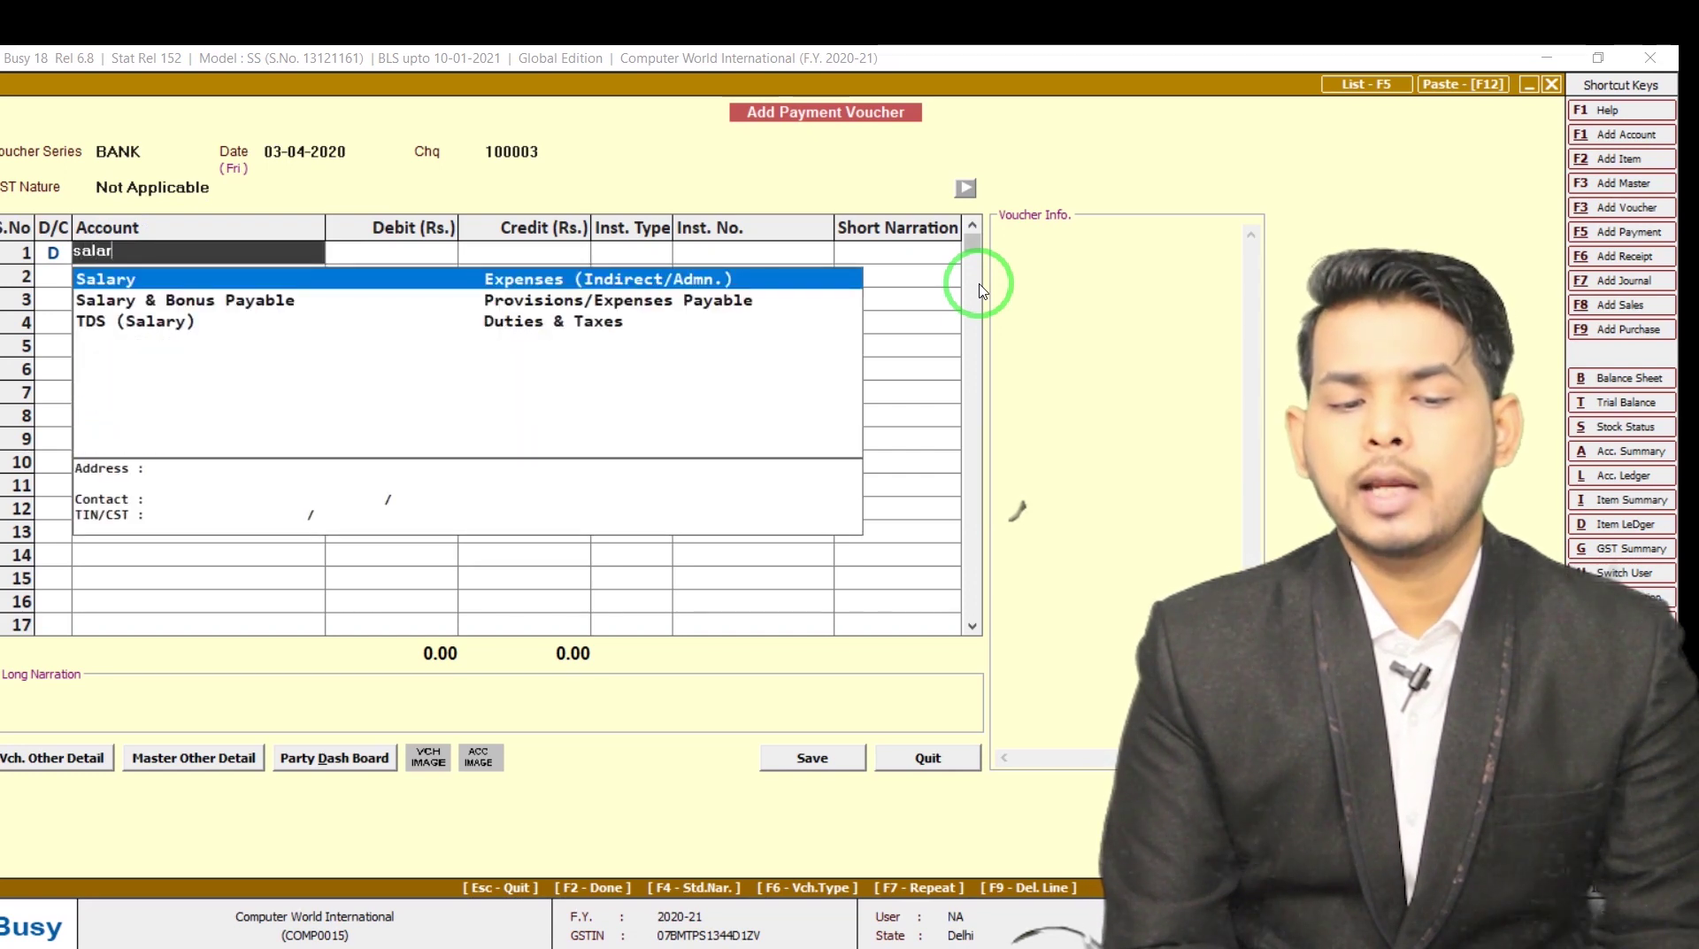
key(Return)
text(30,000)
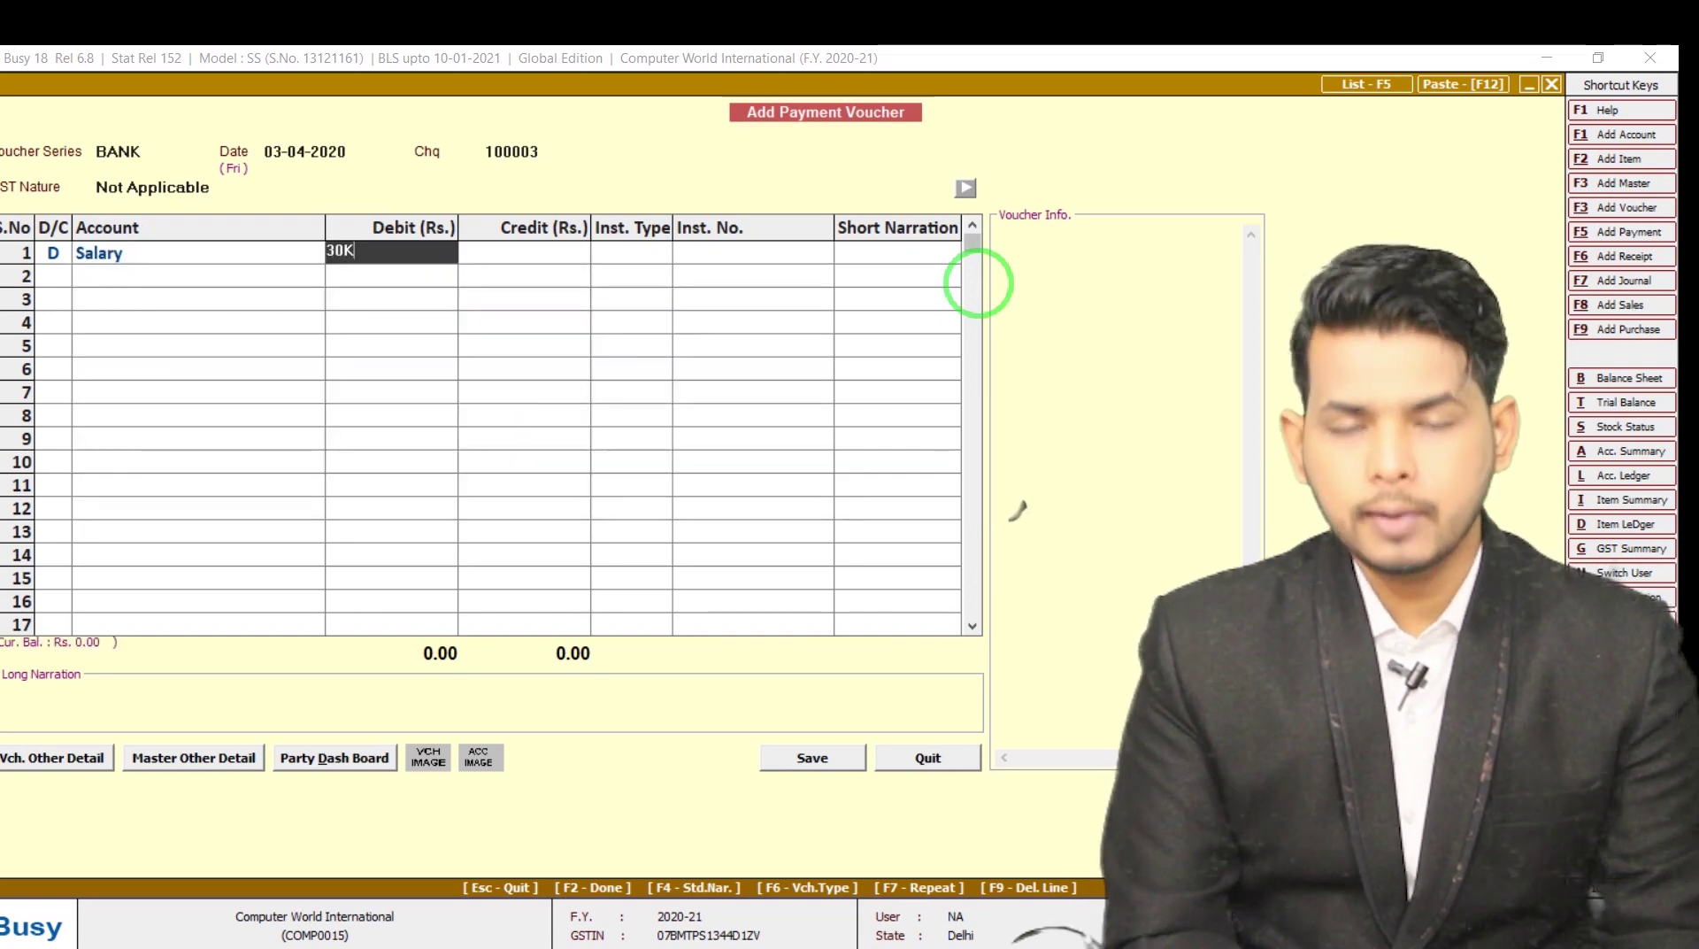
key(Return)
key(Return)
key(Return)
key(Return)
key(Return)
key(Return)
key(Return)
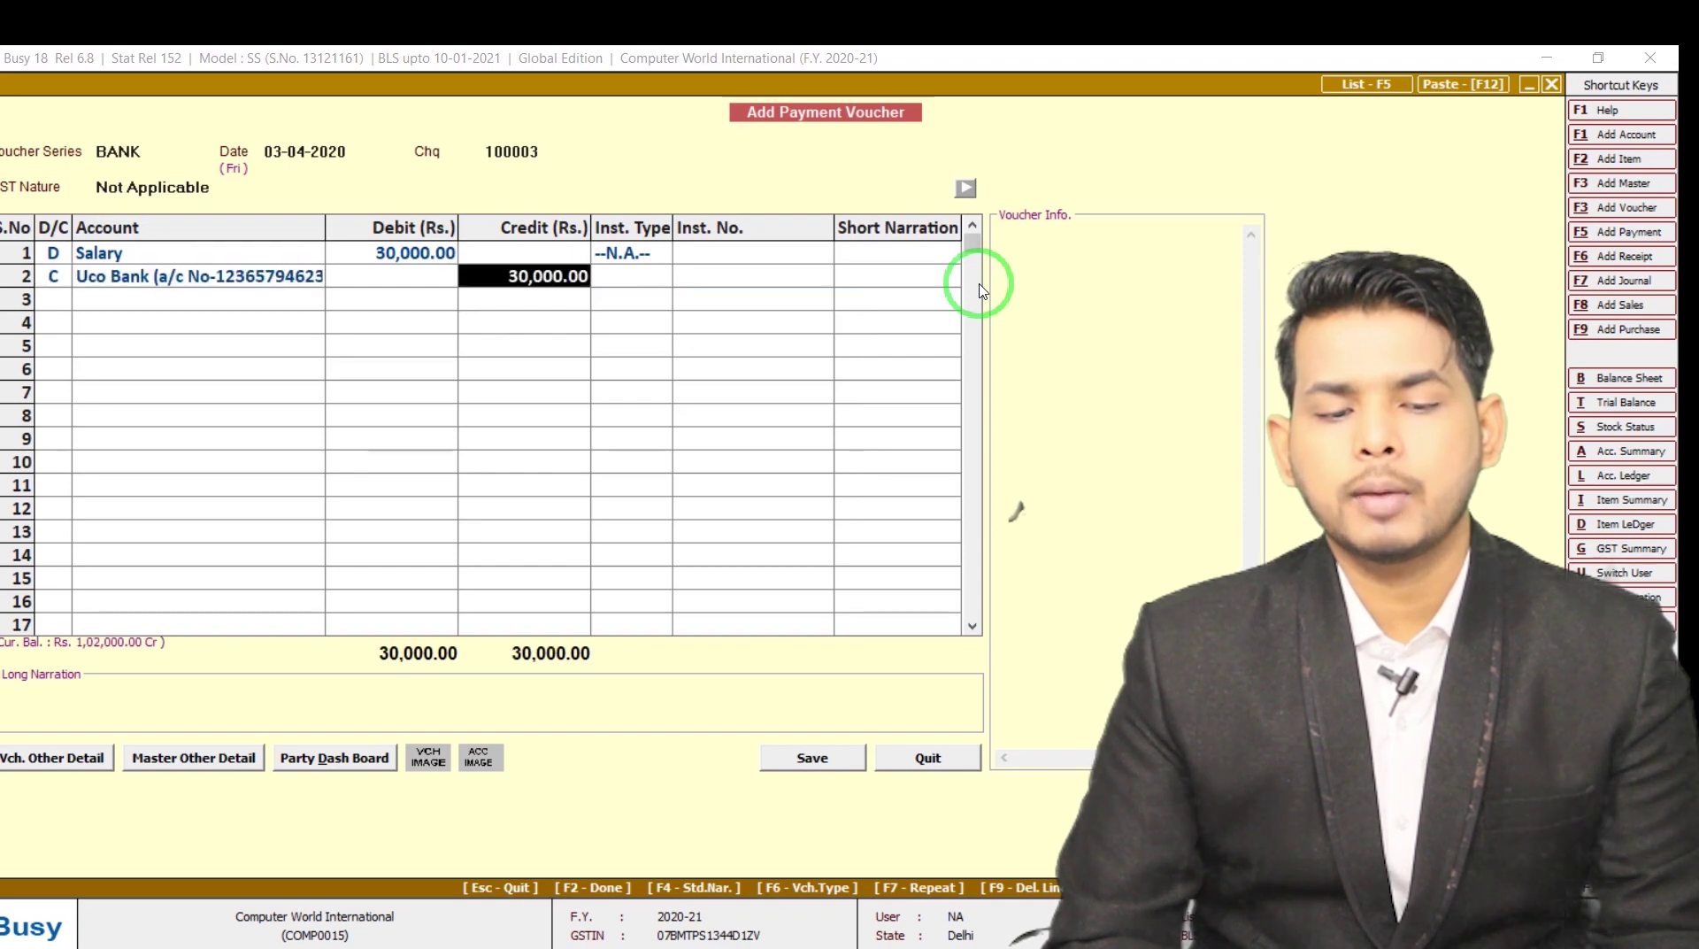
Record cheque 00203 against the Uco Bank credit, save voucher 100003, and close payment entry
key(Up)
key(Up)
text(c)
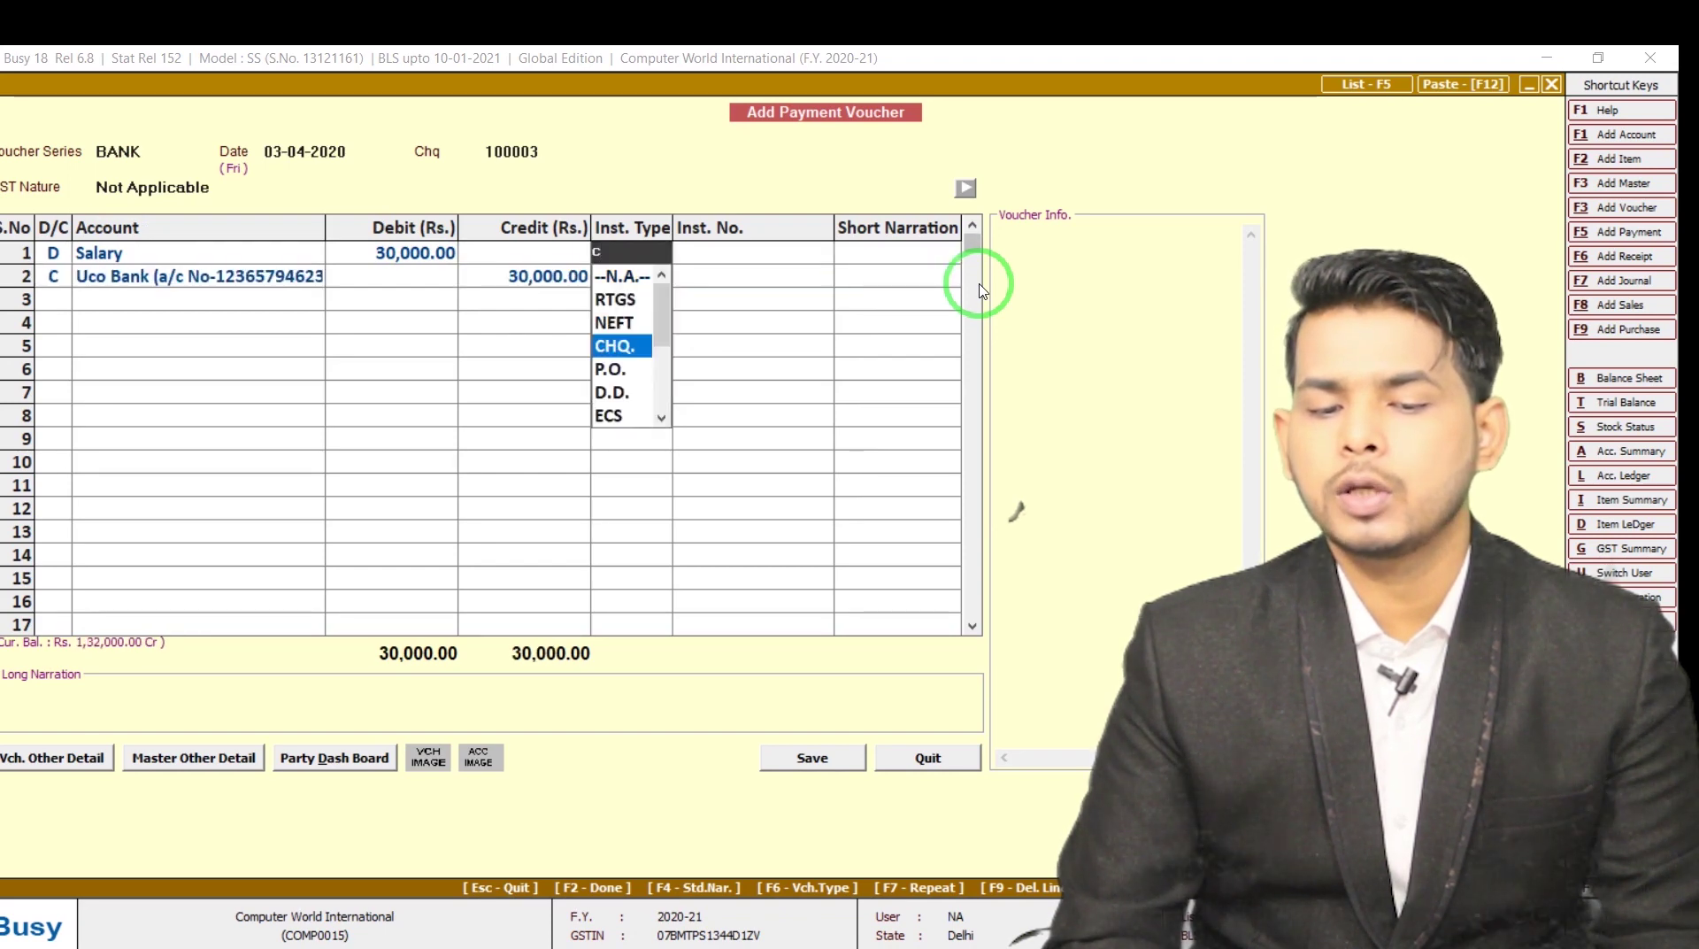
key(Return)
key(alt+Tab)
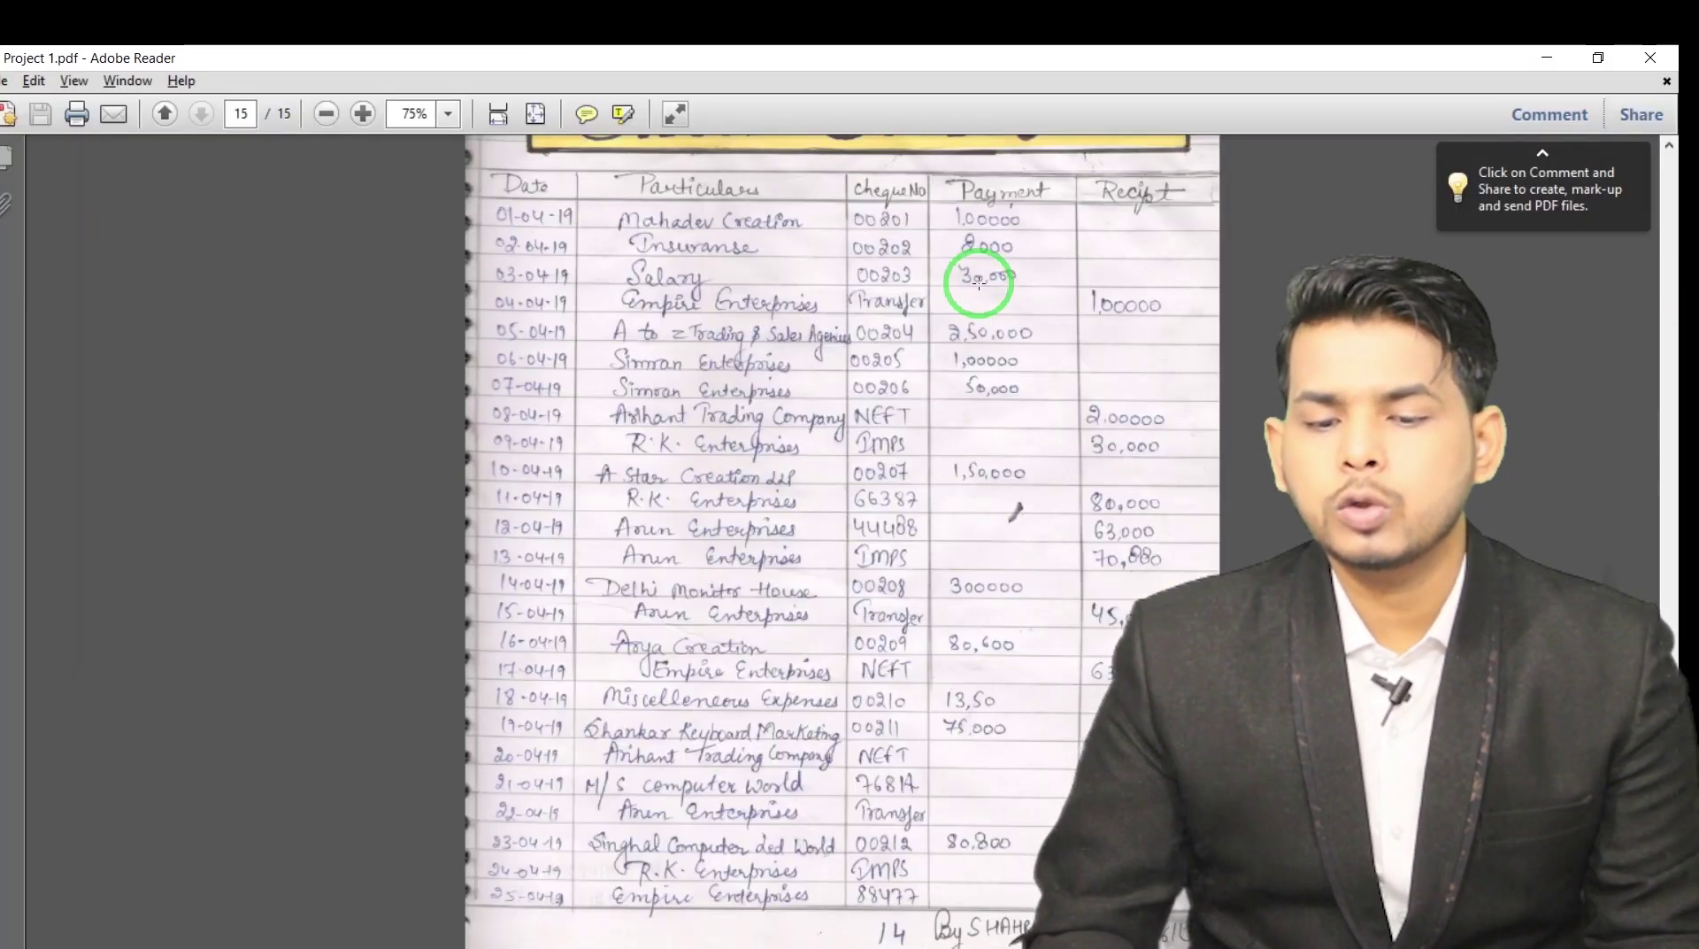
key(alt+Tab)
text(00203)
key(Return)
key(Return)
key(Return)
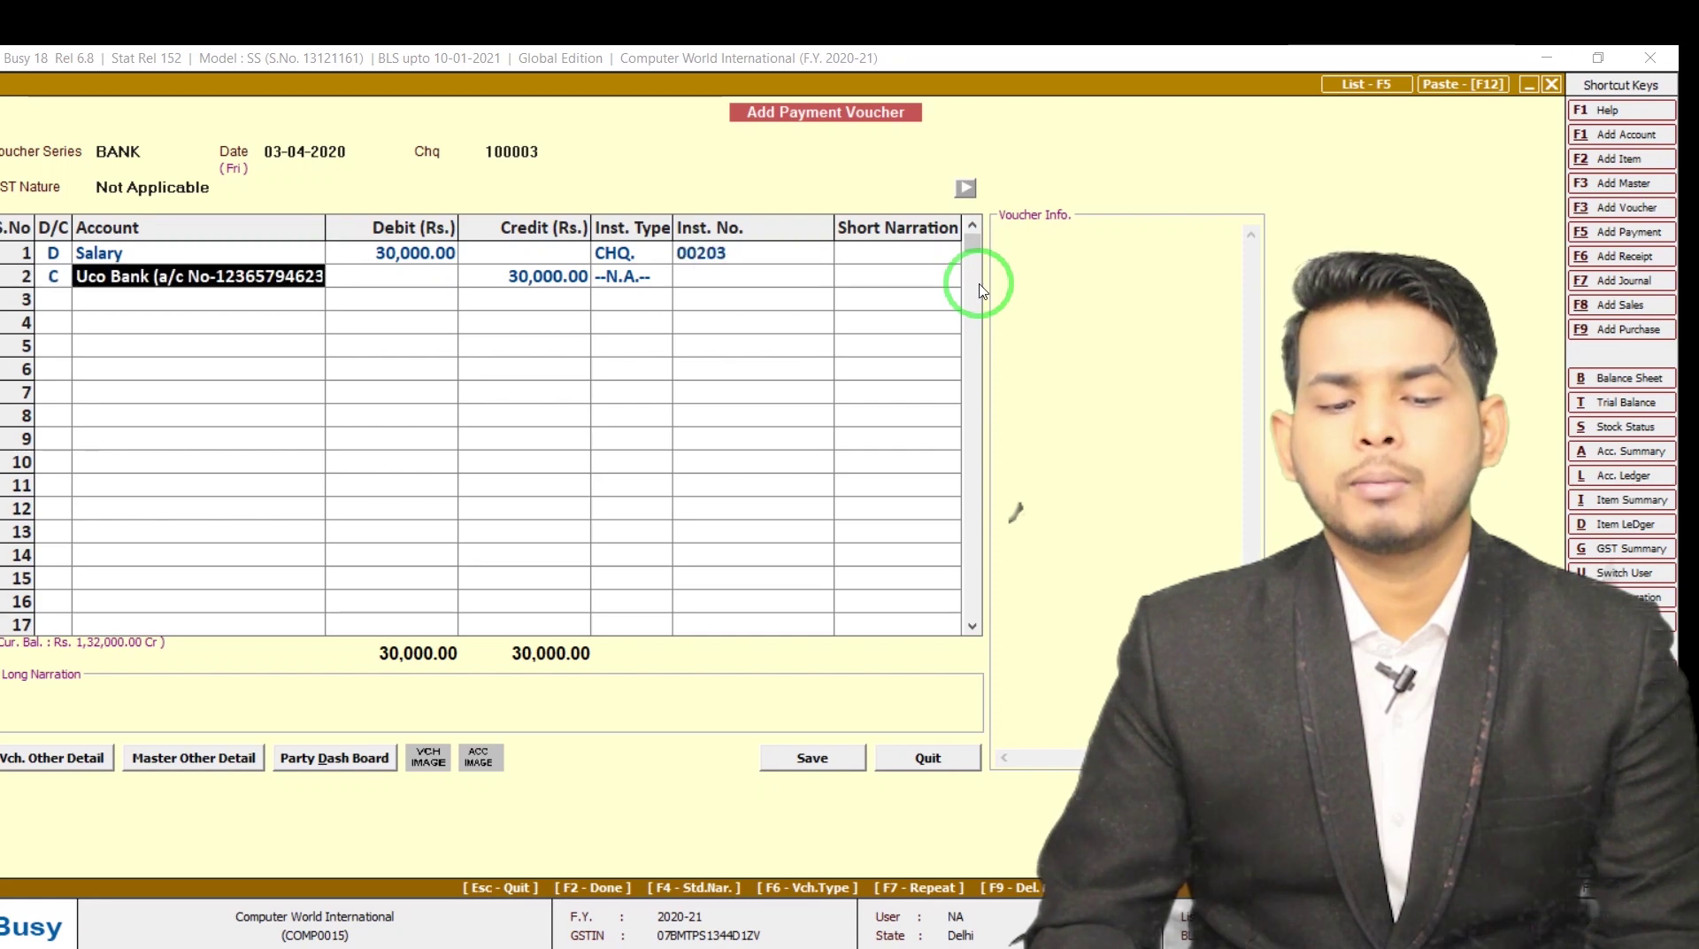
key(Return)
key(Return)
key(Return)
key(Return)
key(Return)
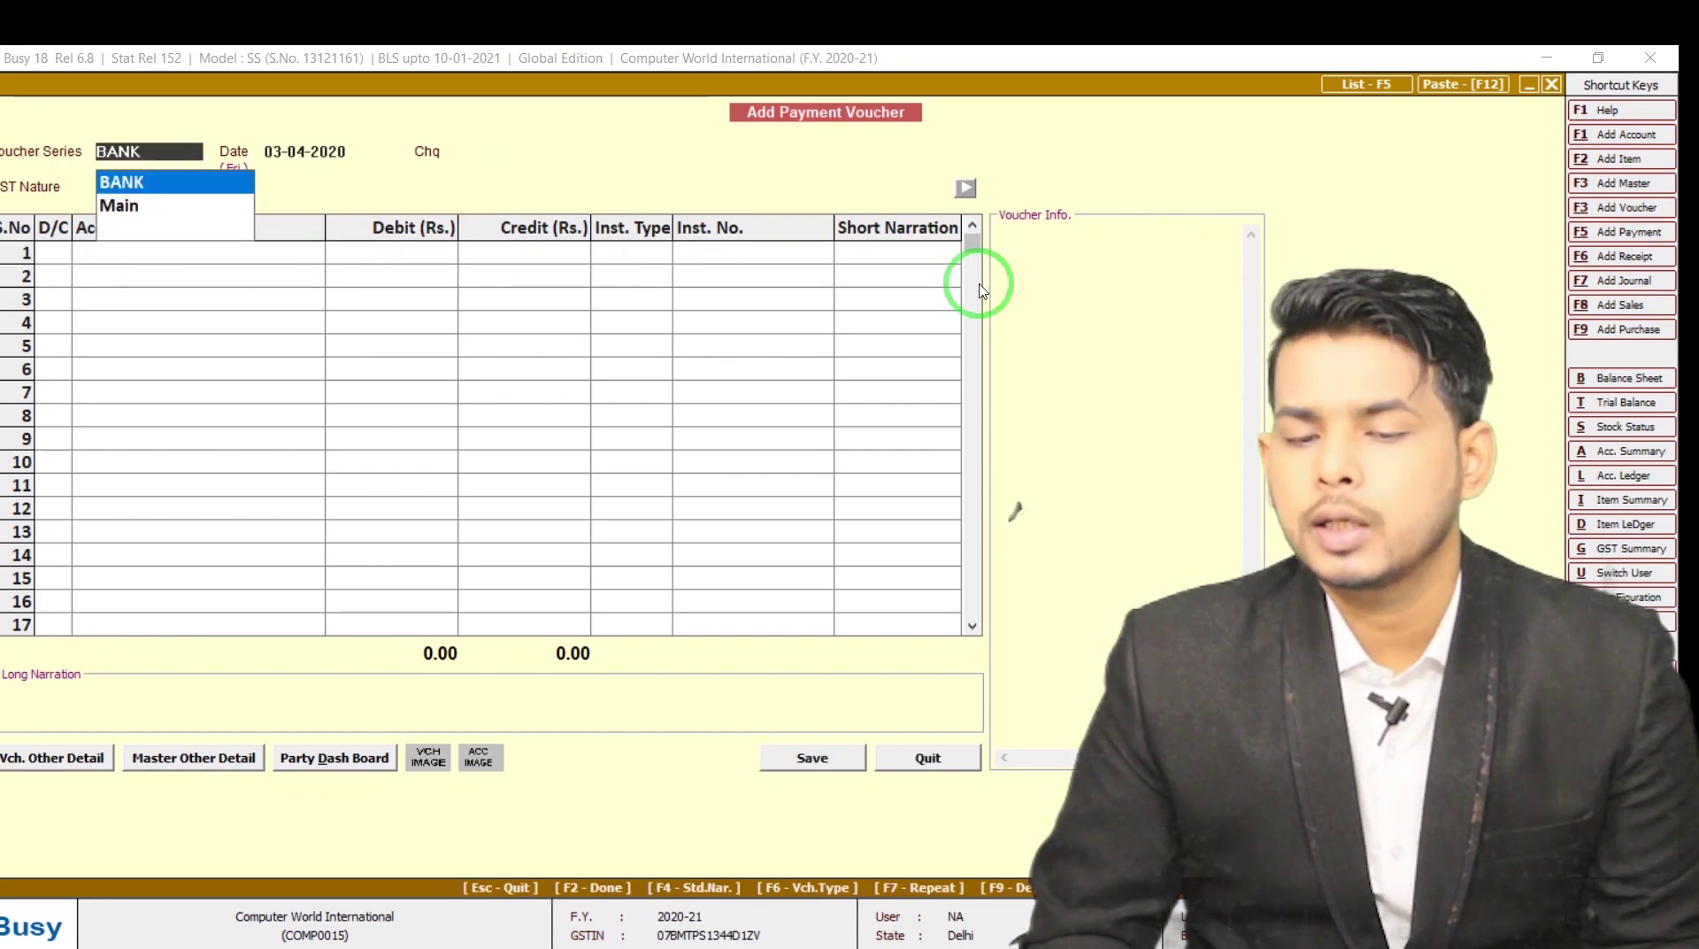
key(alt+Tab)
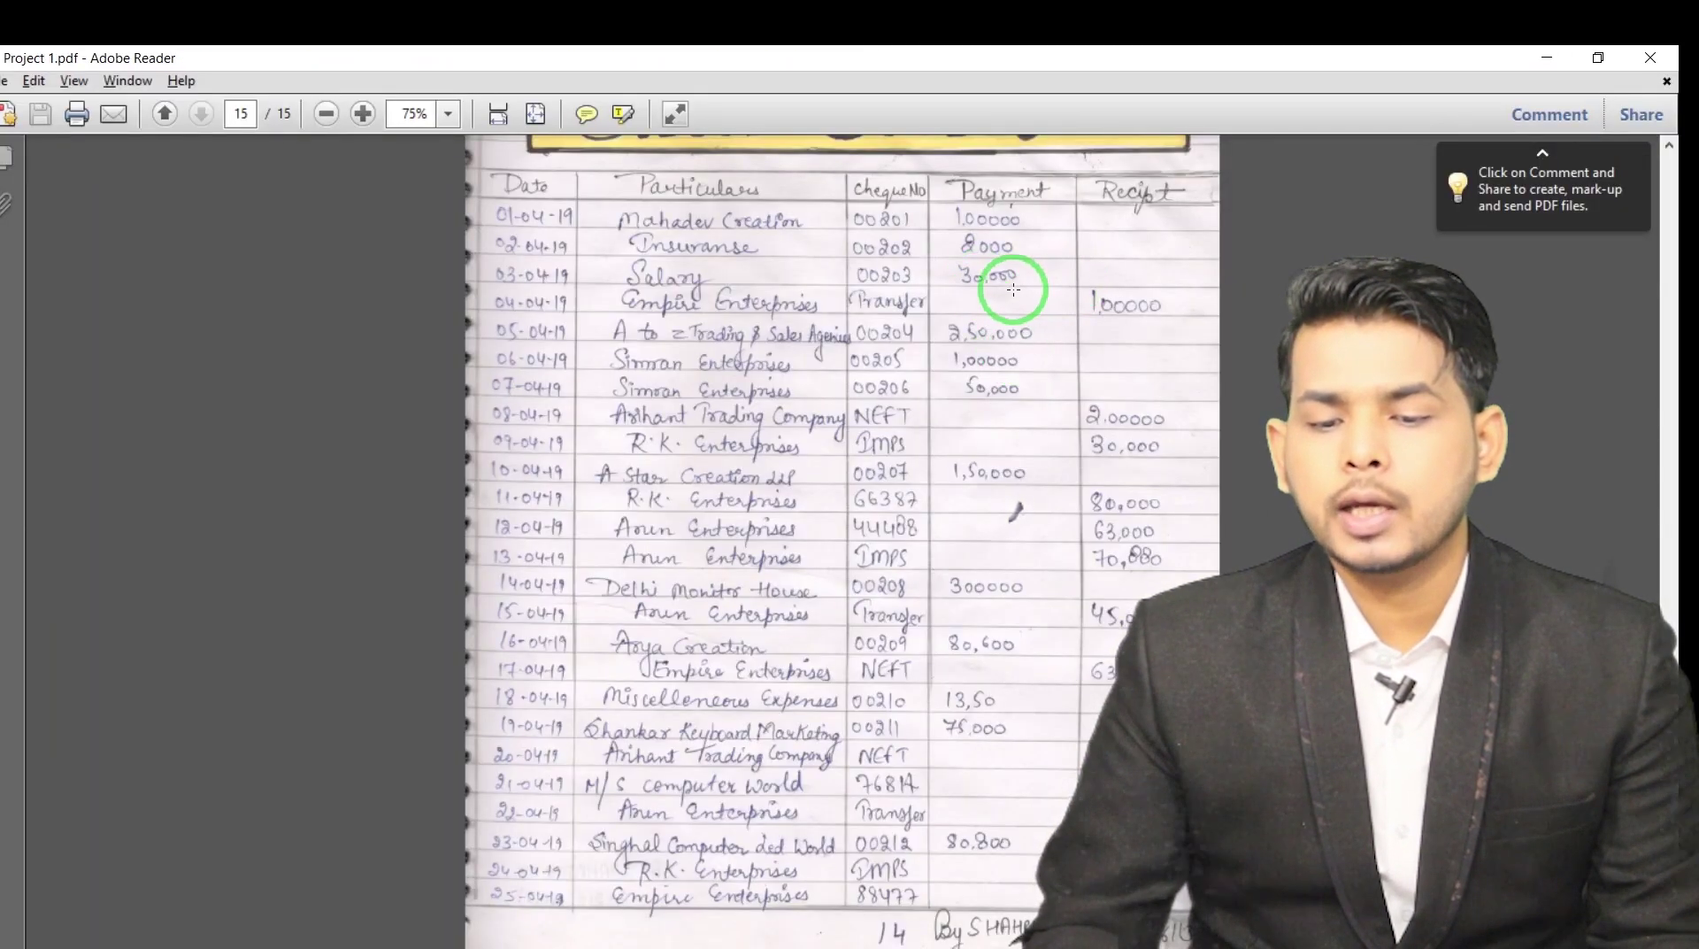
key(alt+Tab)
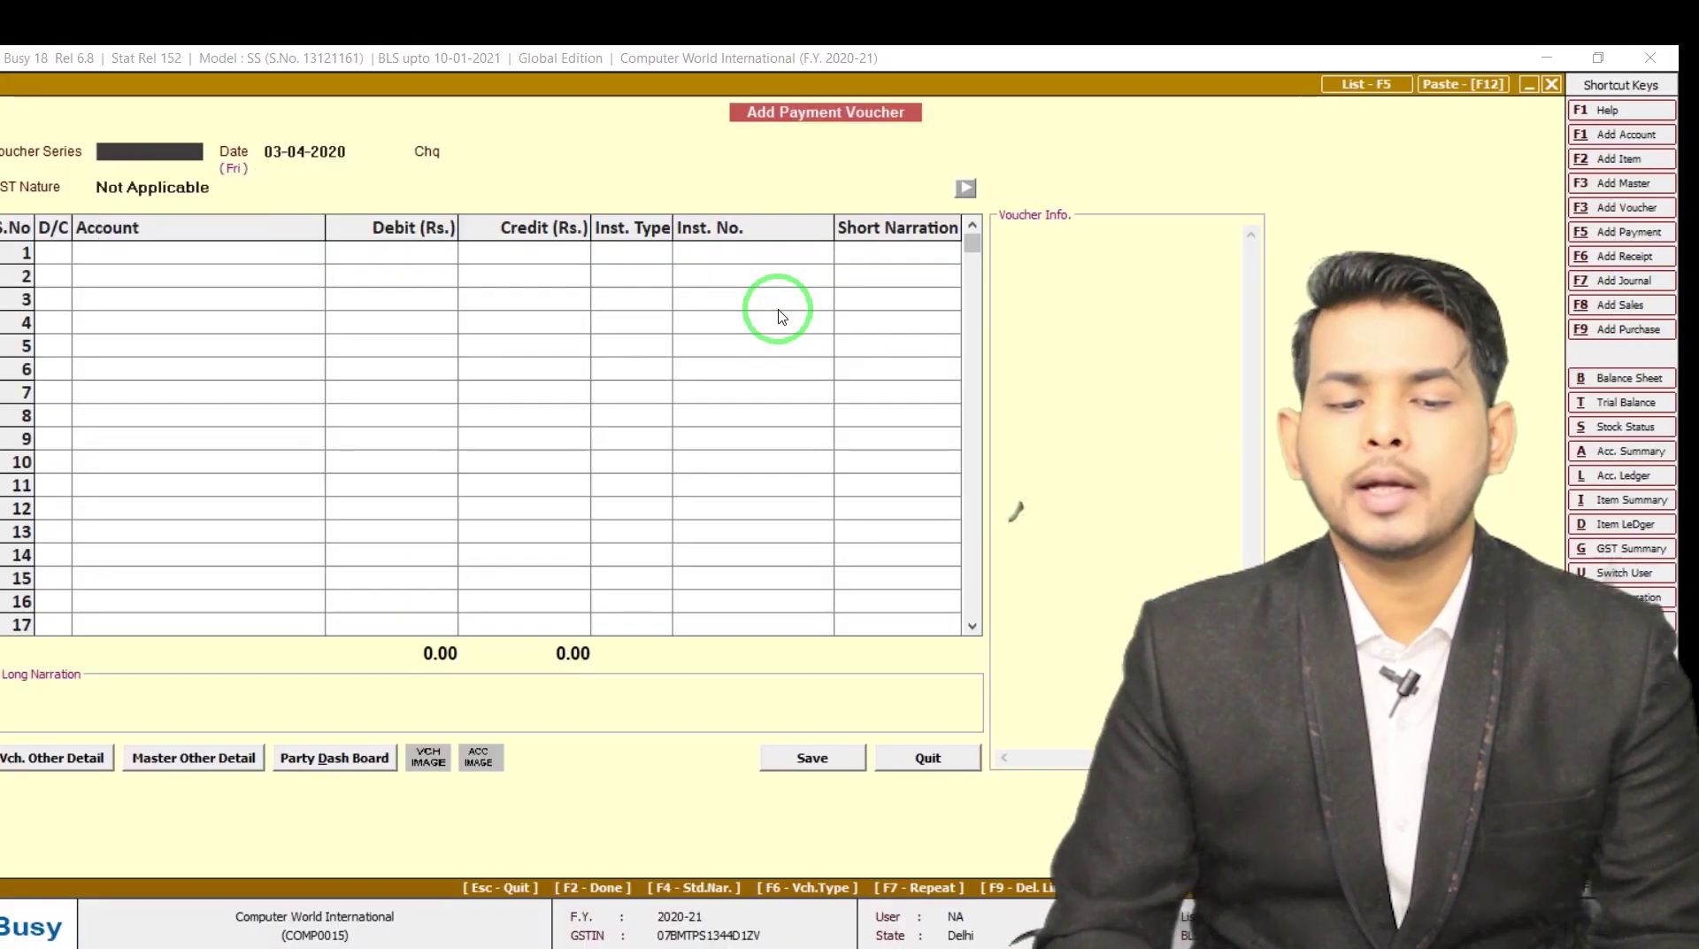
key(Escape)
key(Down)
key(Down)
key(Down)
Start a new BANK-series receipt dated 04-04-2020 with GST nature Not Applicable
key(Return)
key(Down)
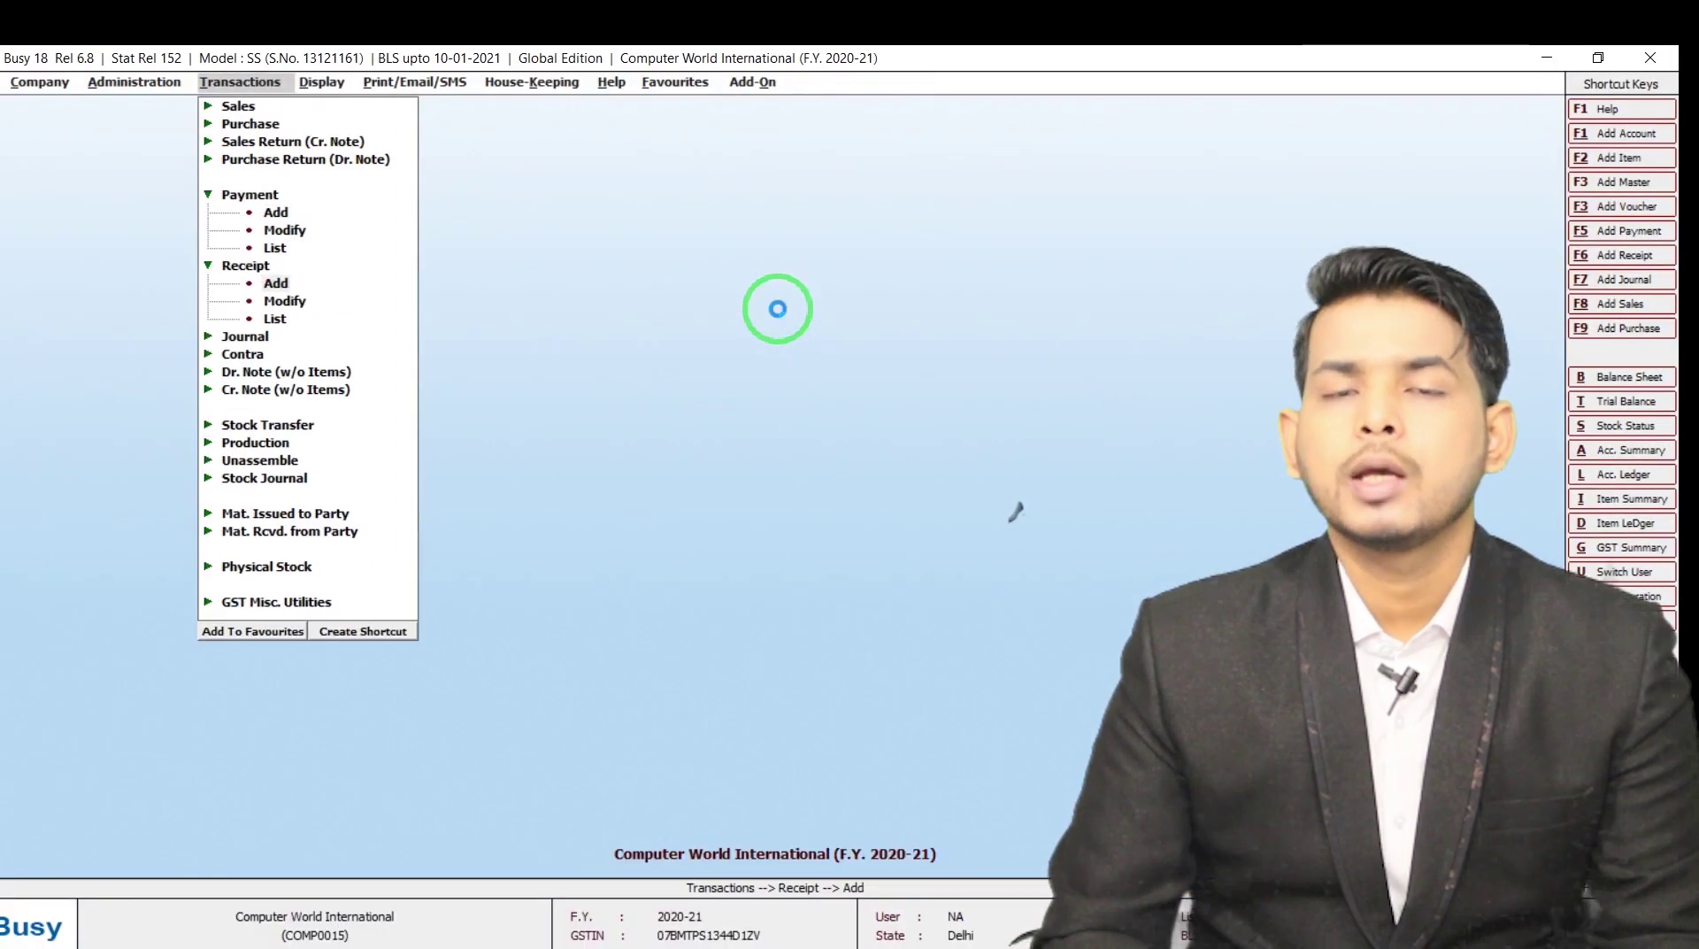
key(Up)
key(Return)
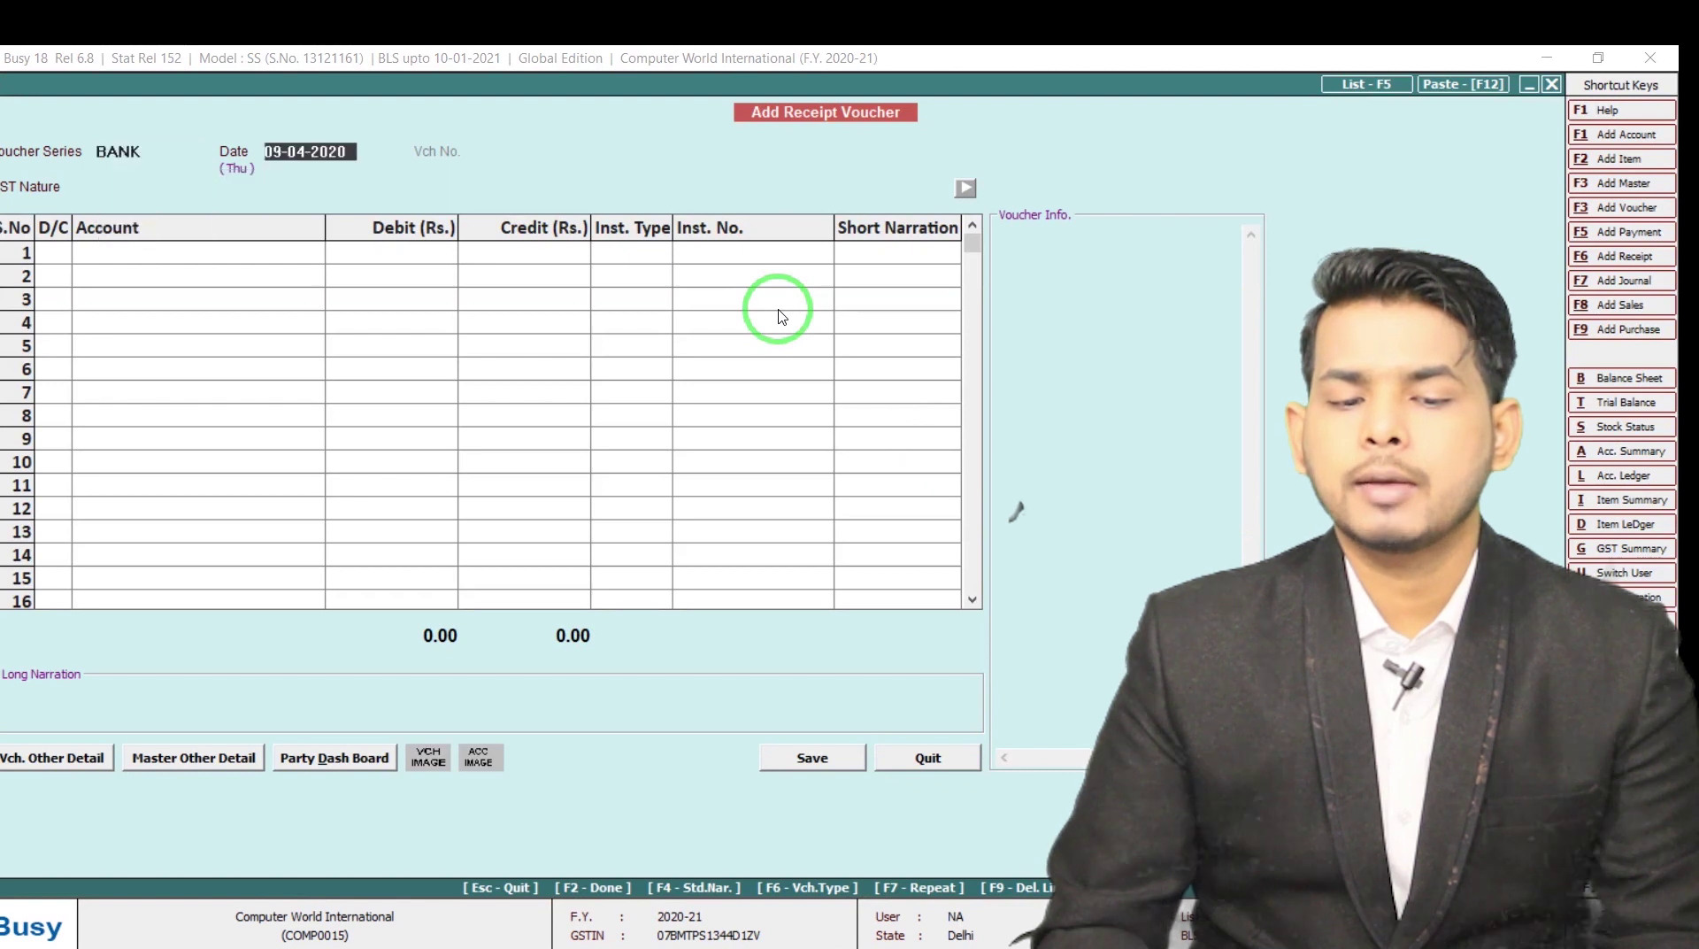
text(4-4)
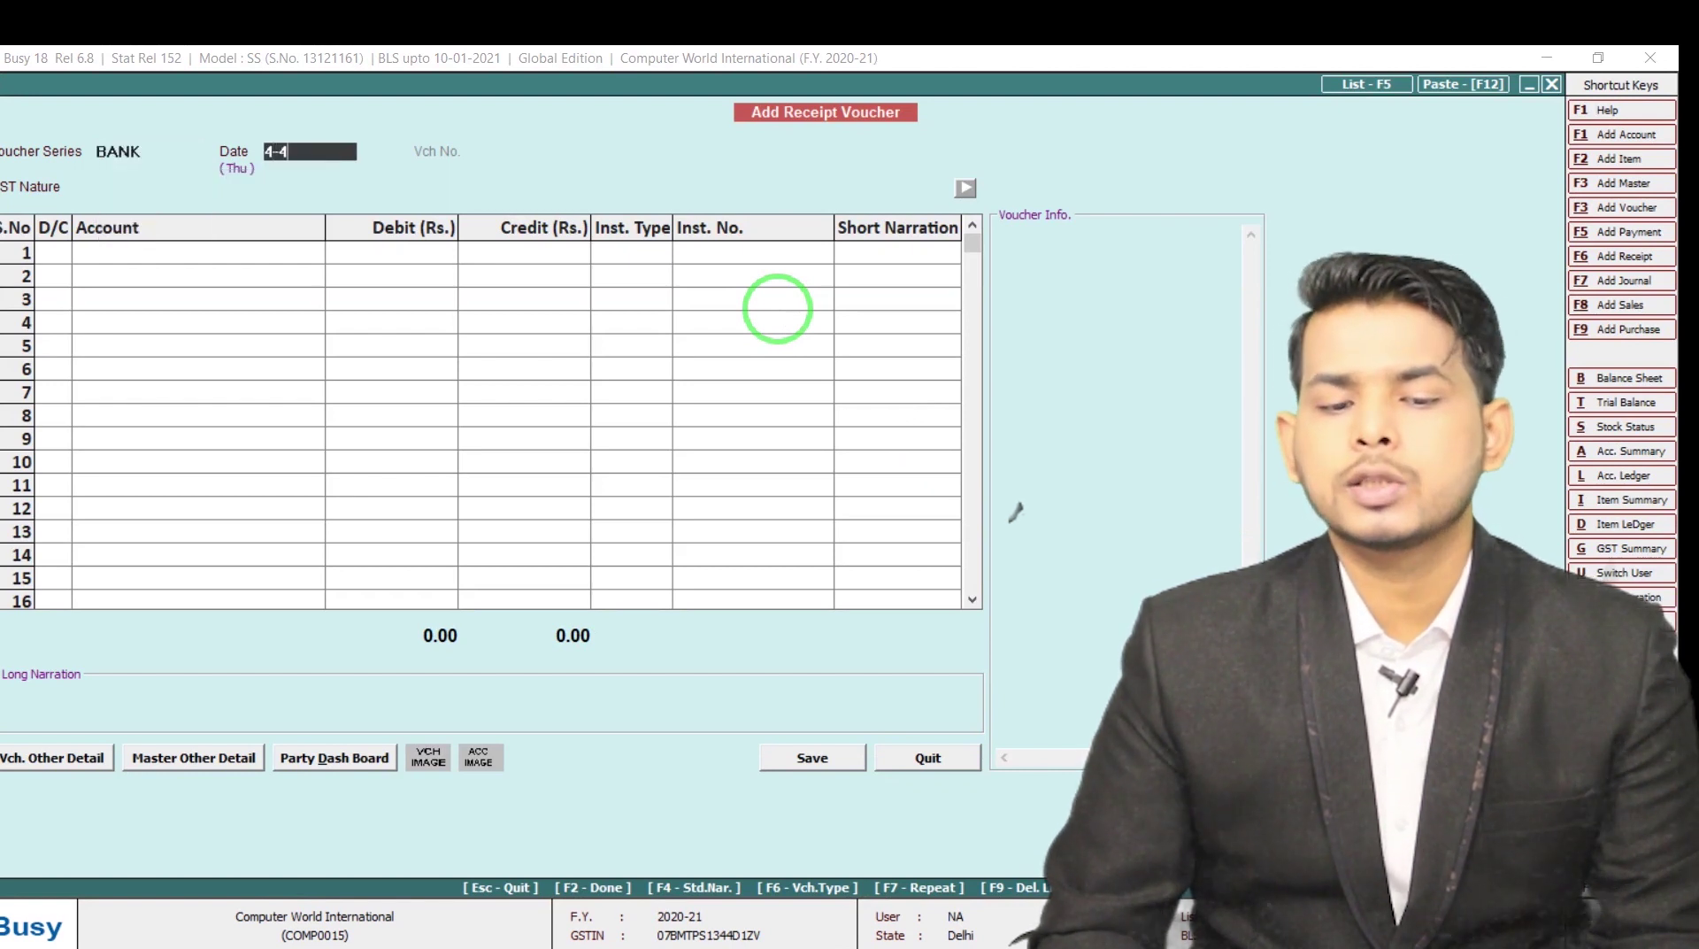
key(Return)
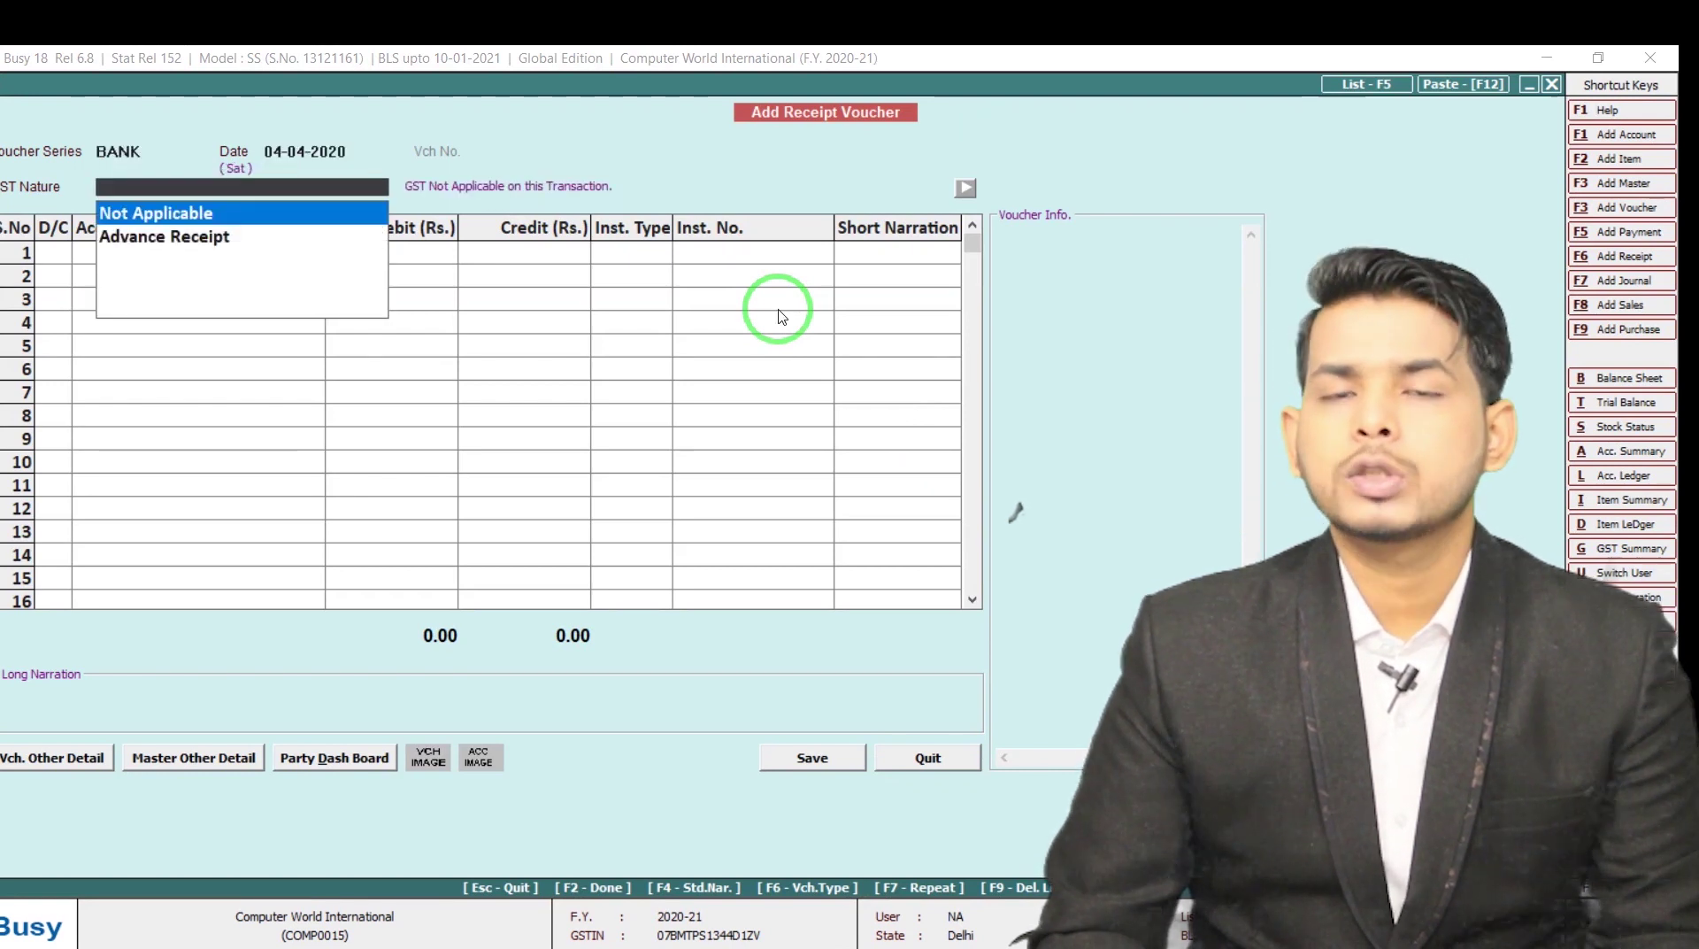
key(Return)
Credit Empire Enterprise 1,00,000.00 as a Transfer with instrument number RTGS
key(Return)
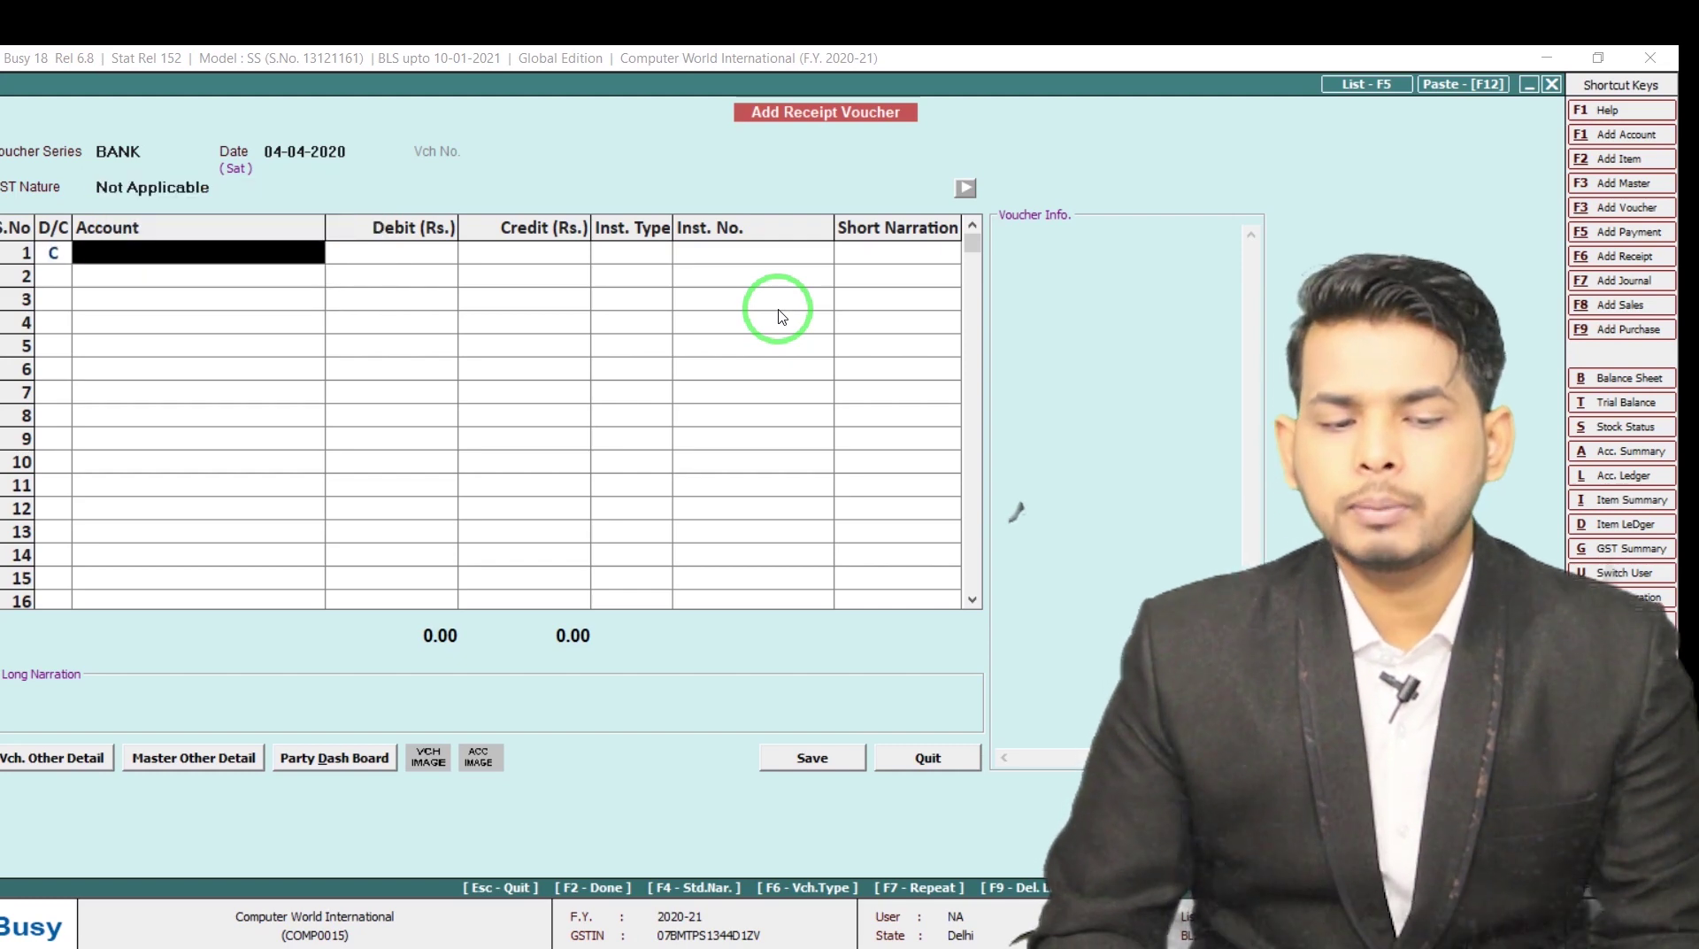
text(Empi)
key(Return)
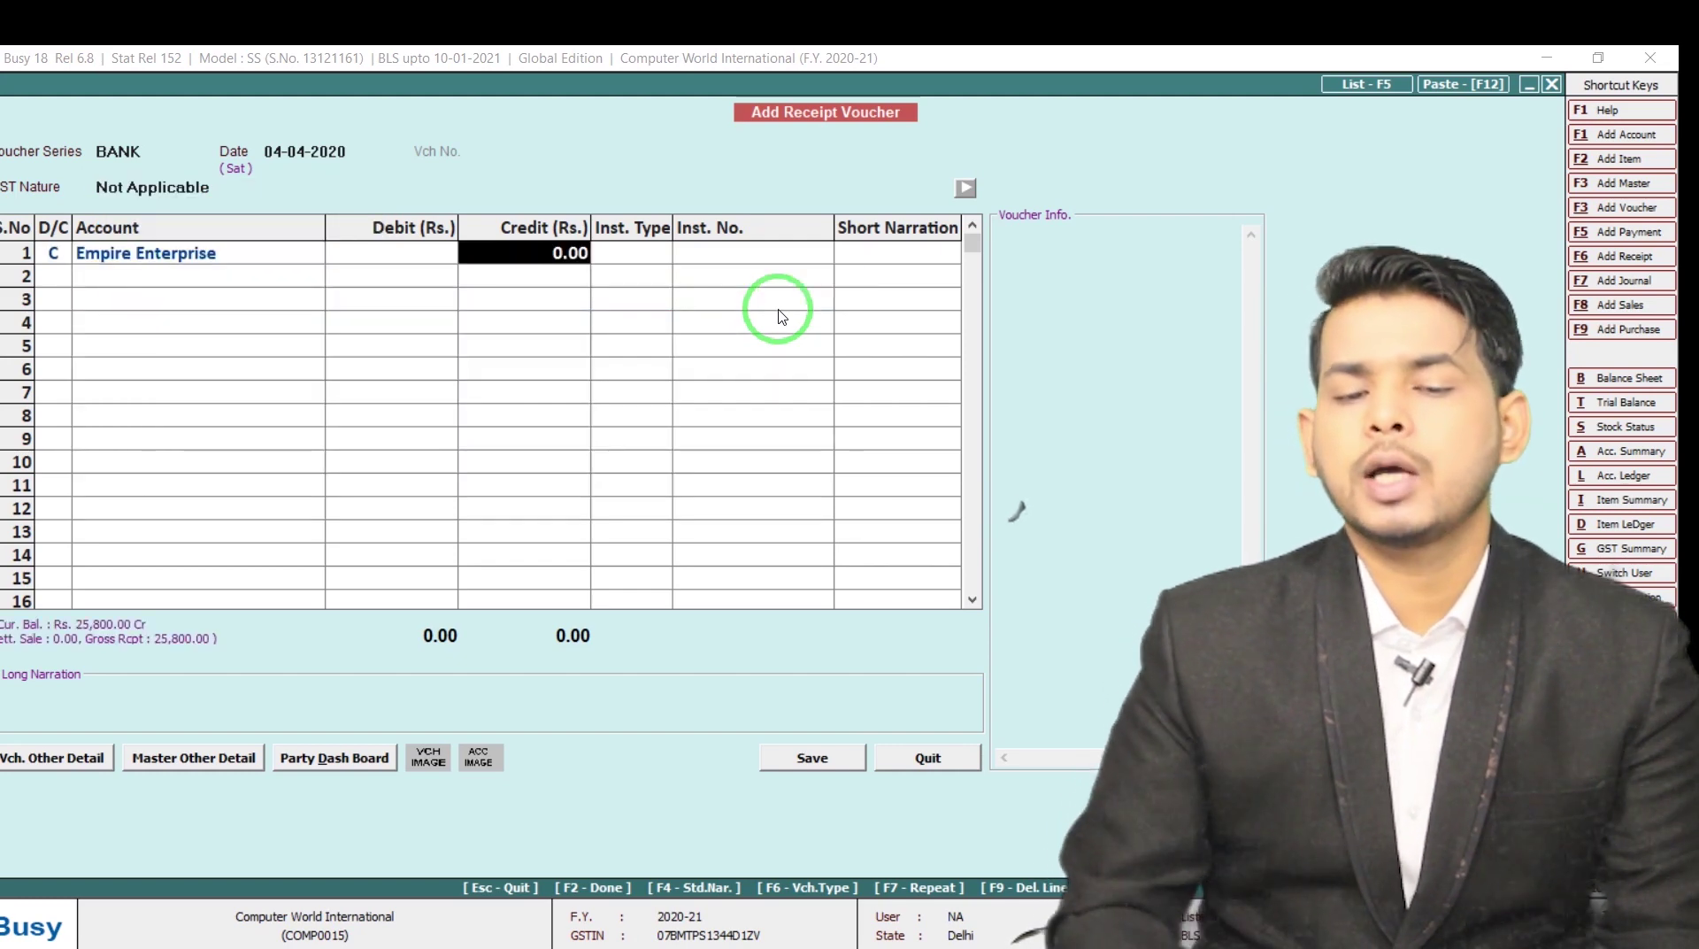
text(100000)
key(Return)
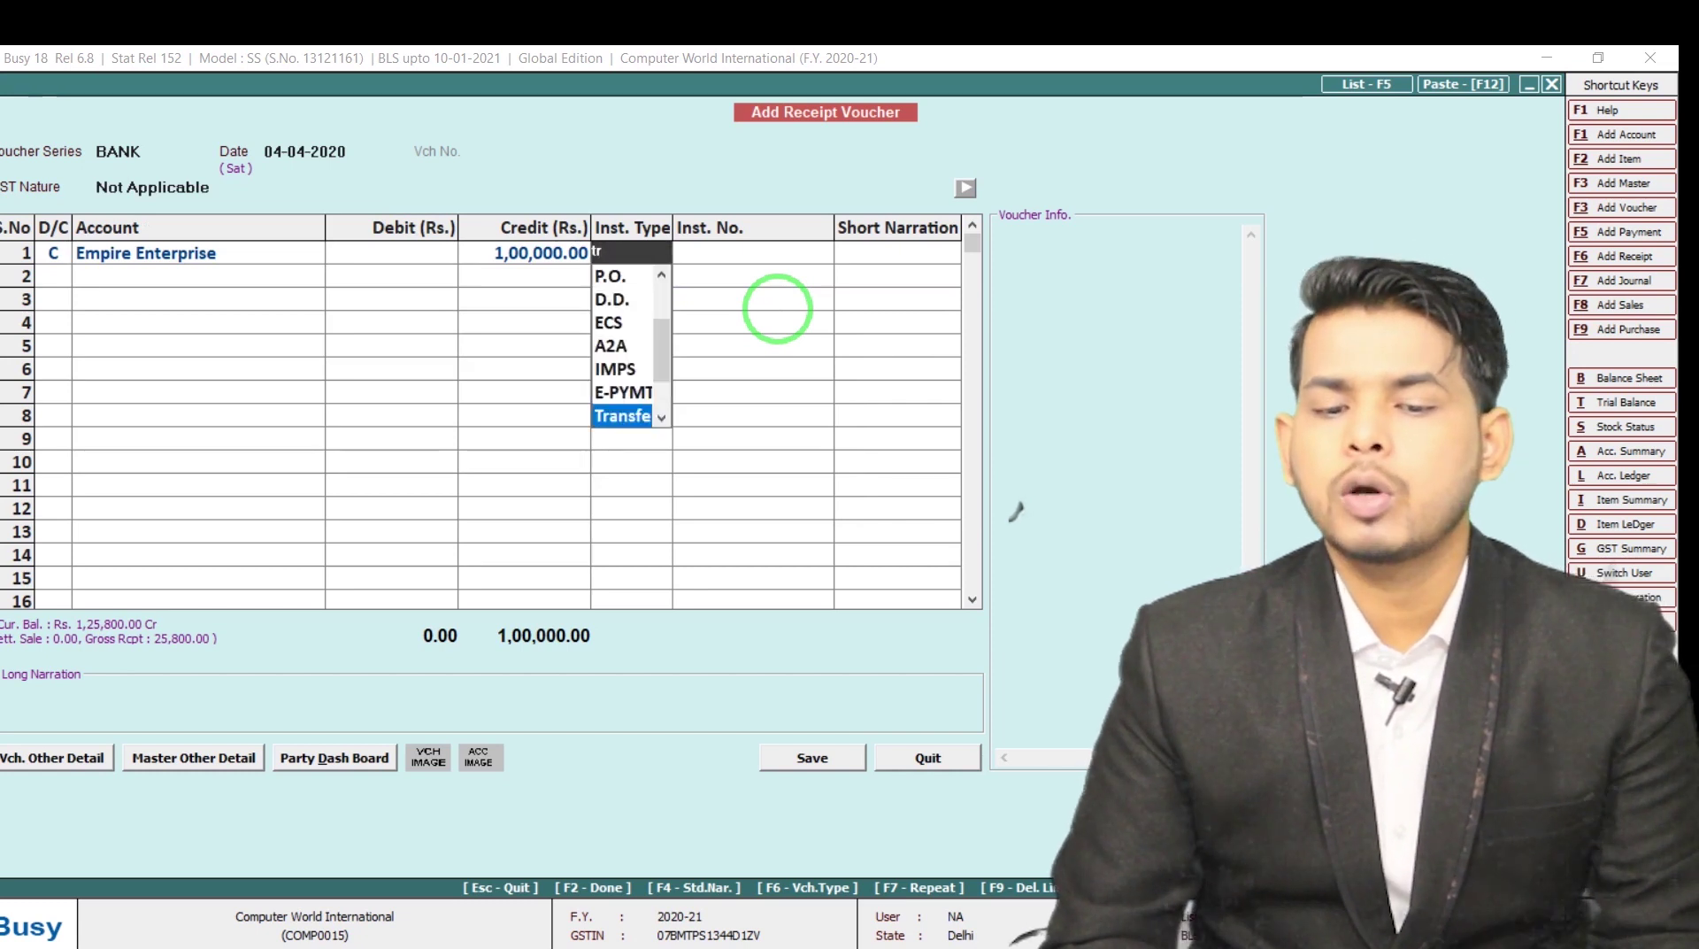
key(Return)
key(Caps_Lock)
text(R)
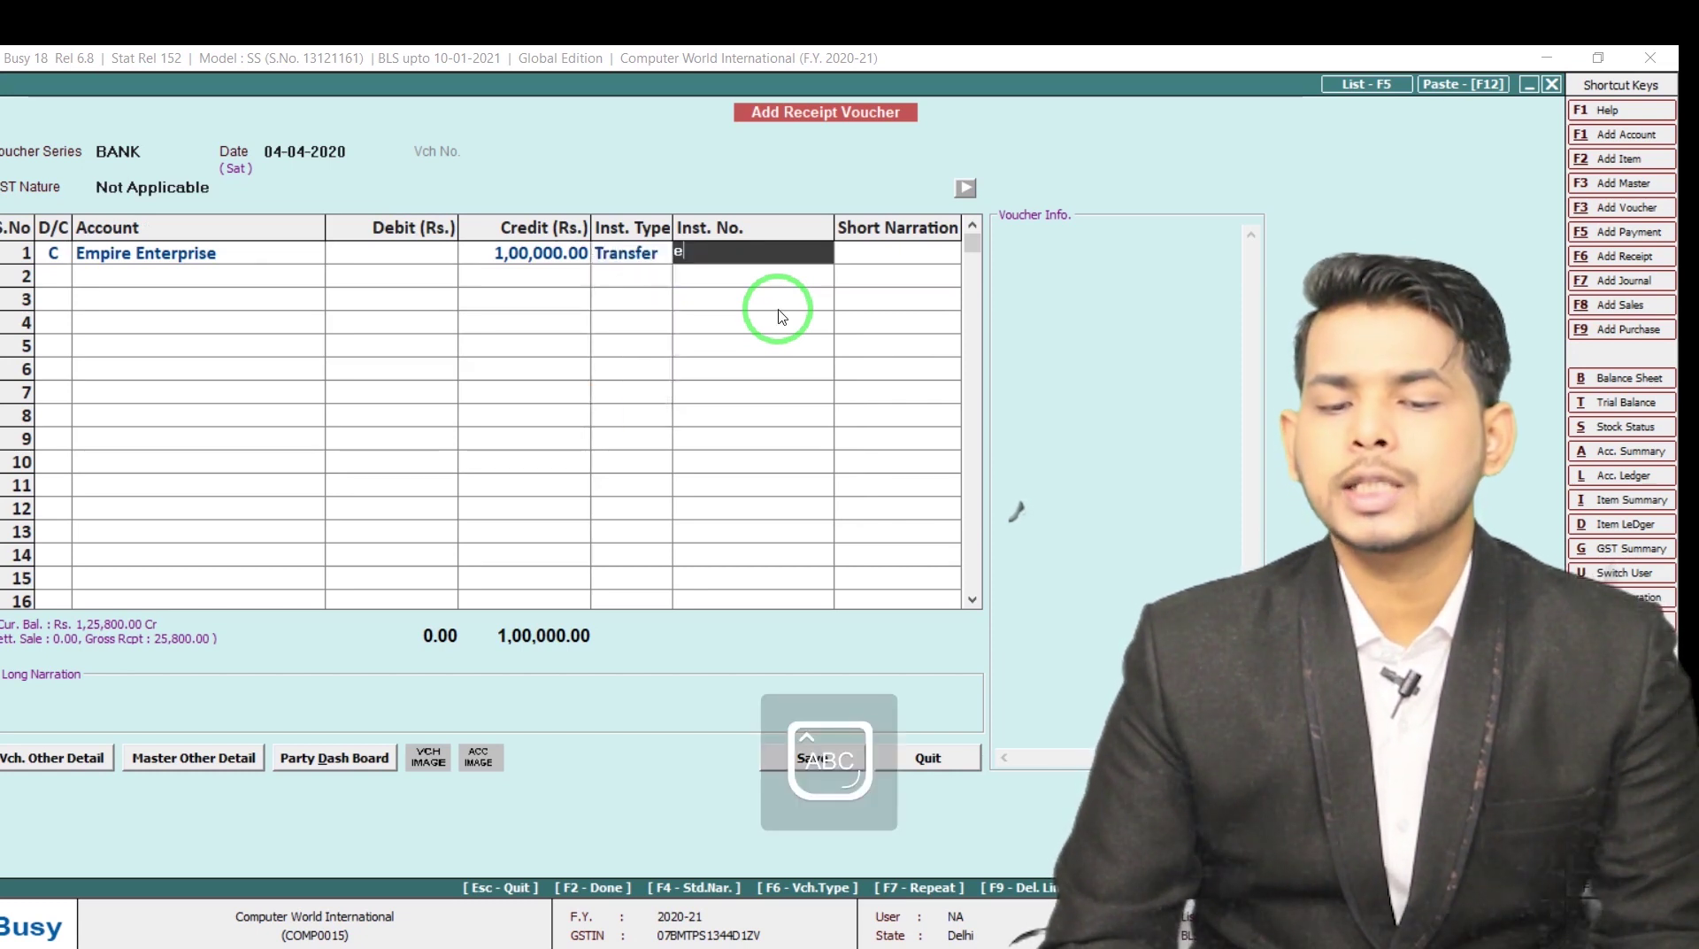
text(TGS)
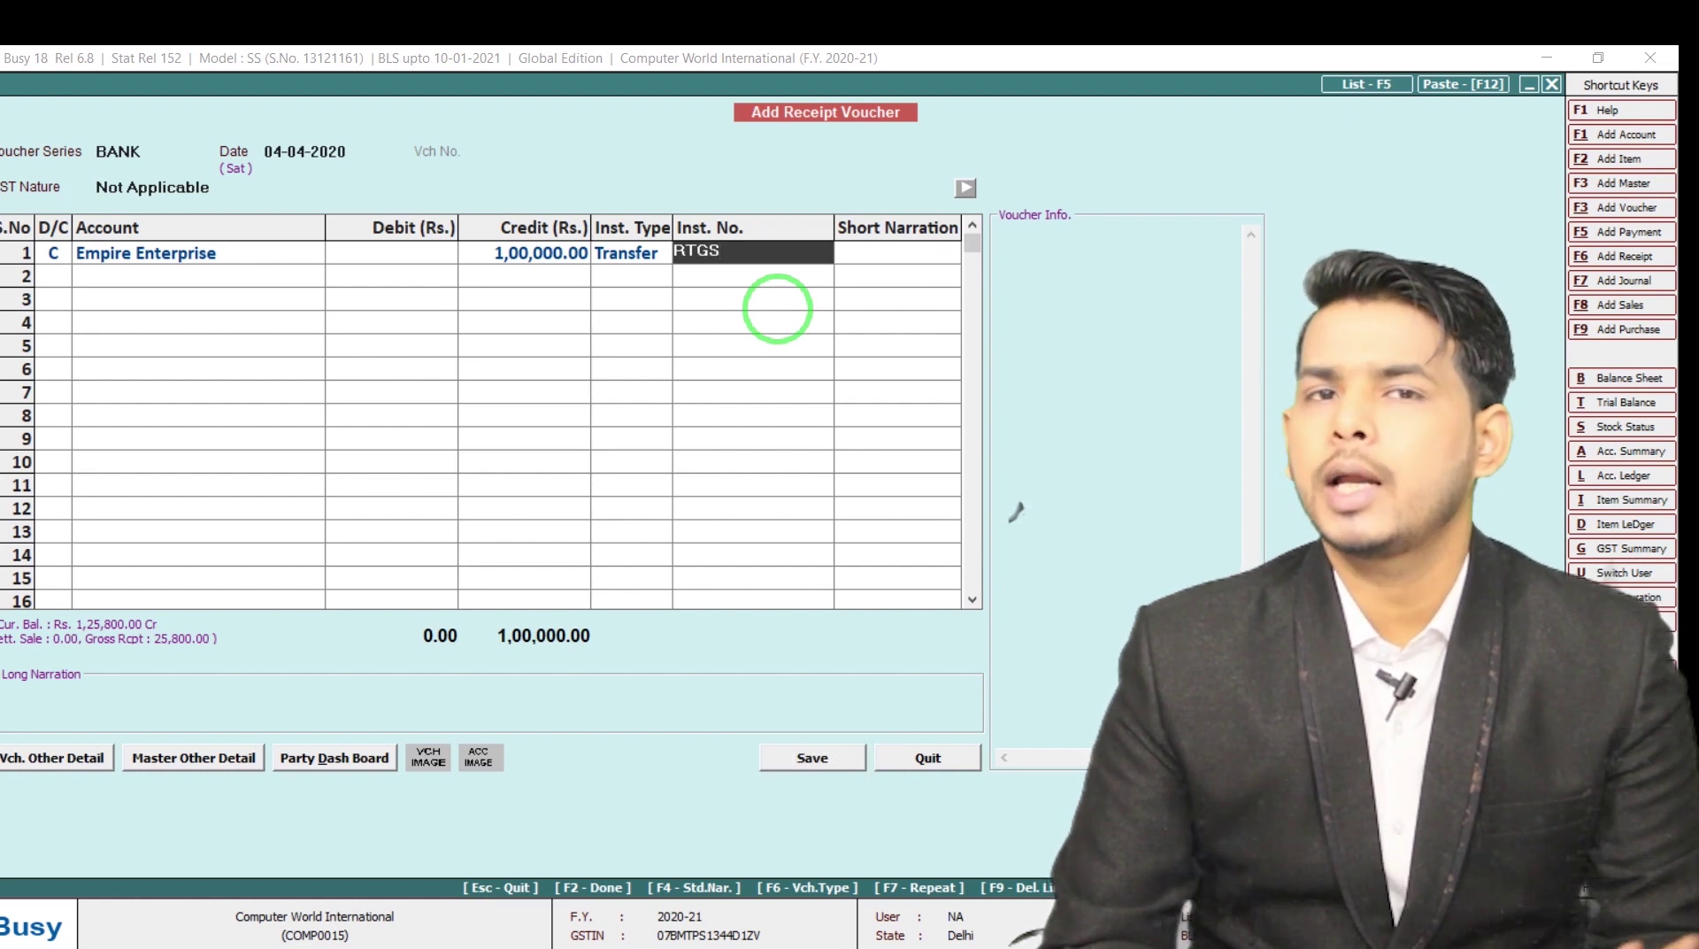
key(Return)
Debit Uco Bank 1,00,000.00 and save the receipt voucher
key(Return)
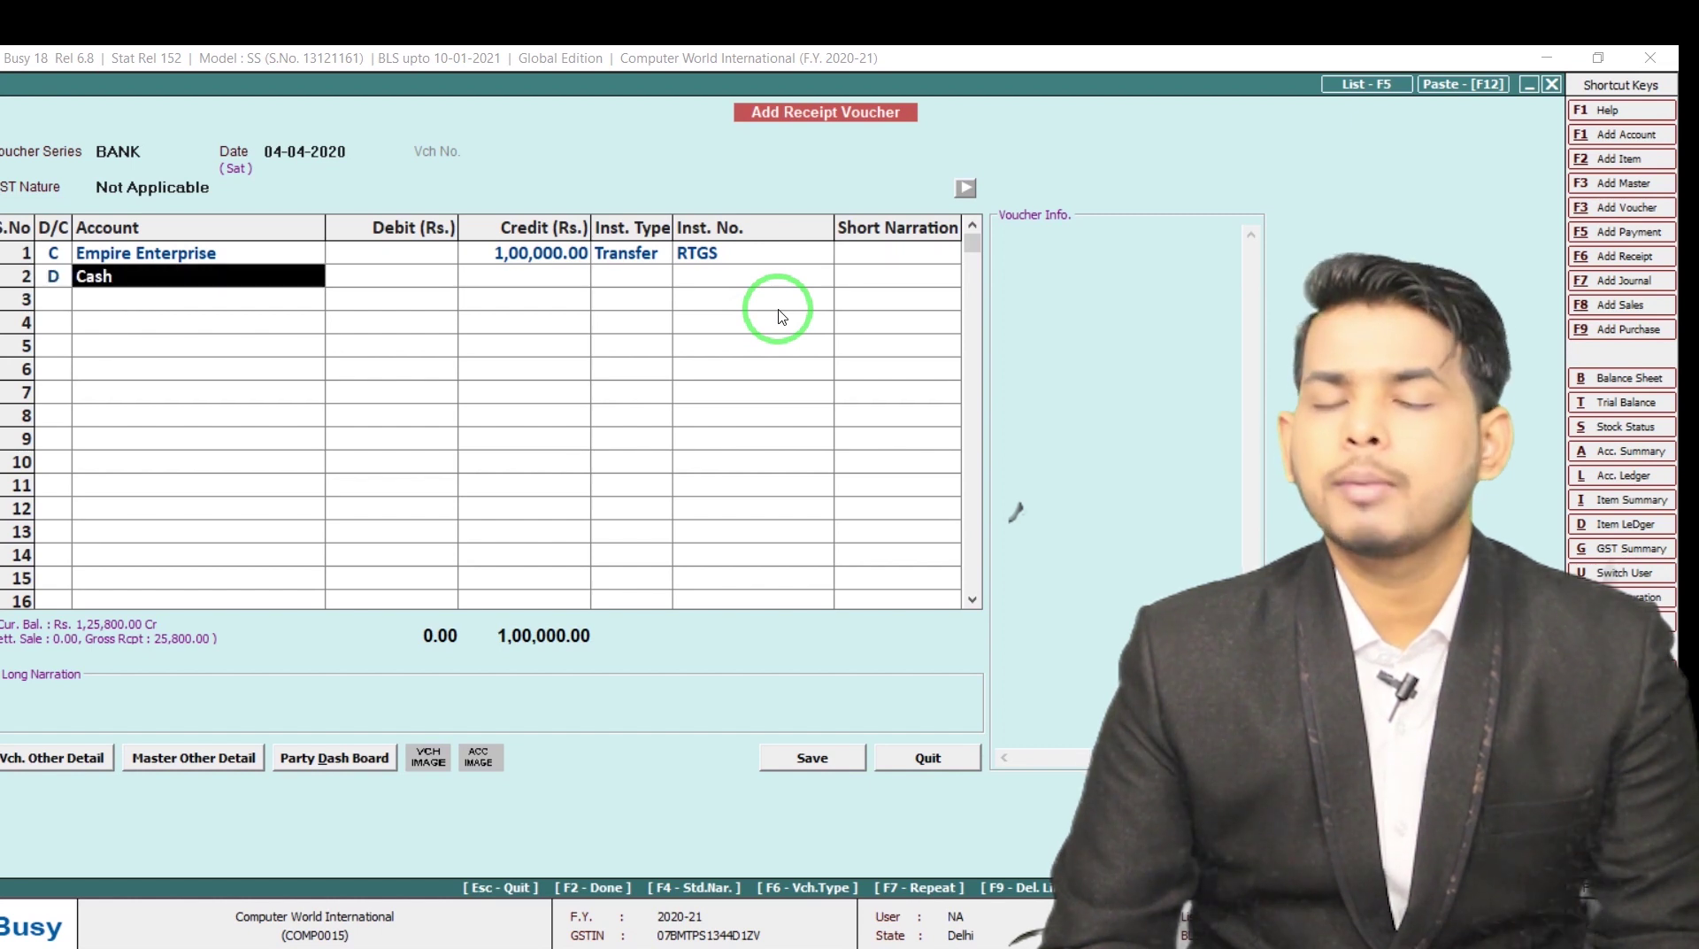
text(U)
key(Return)
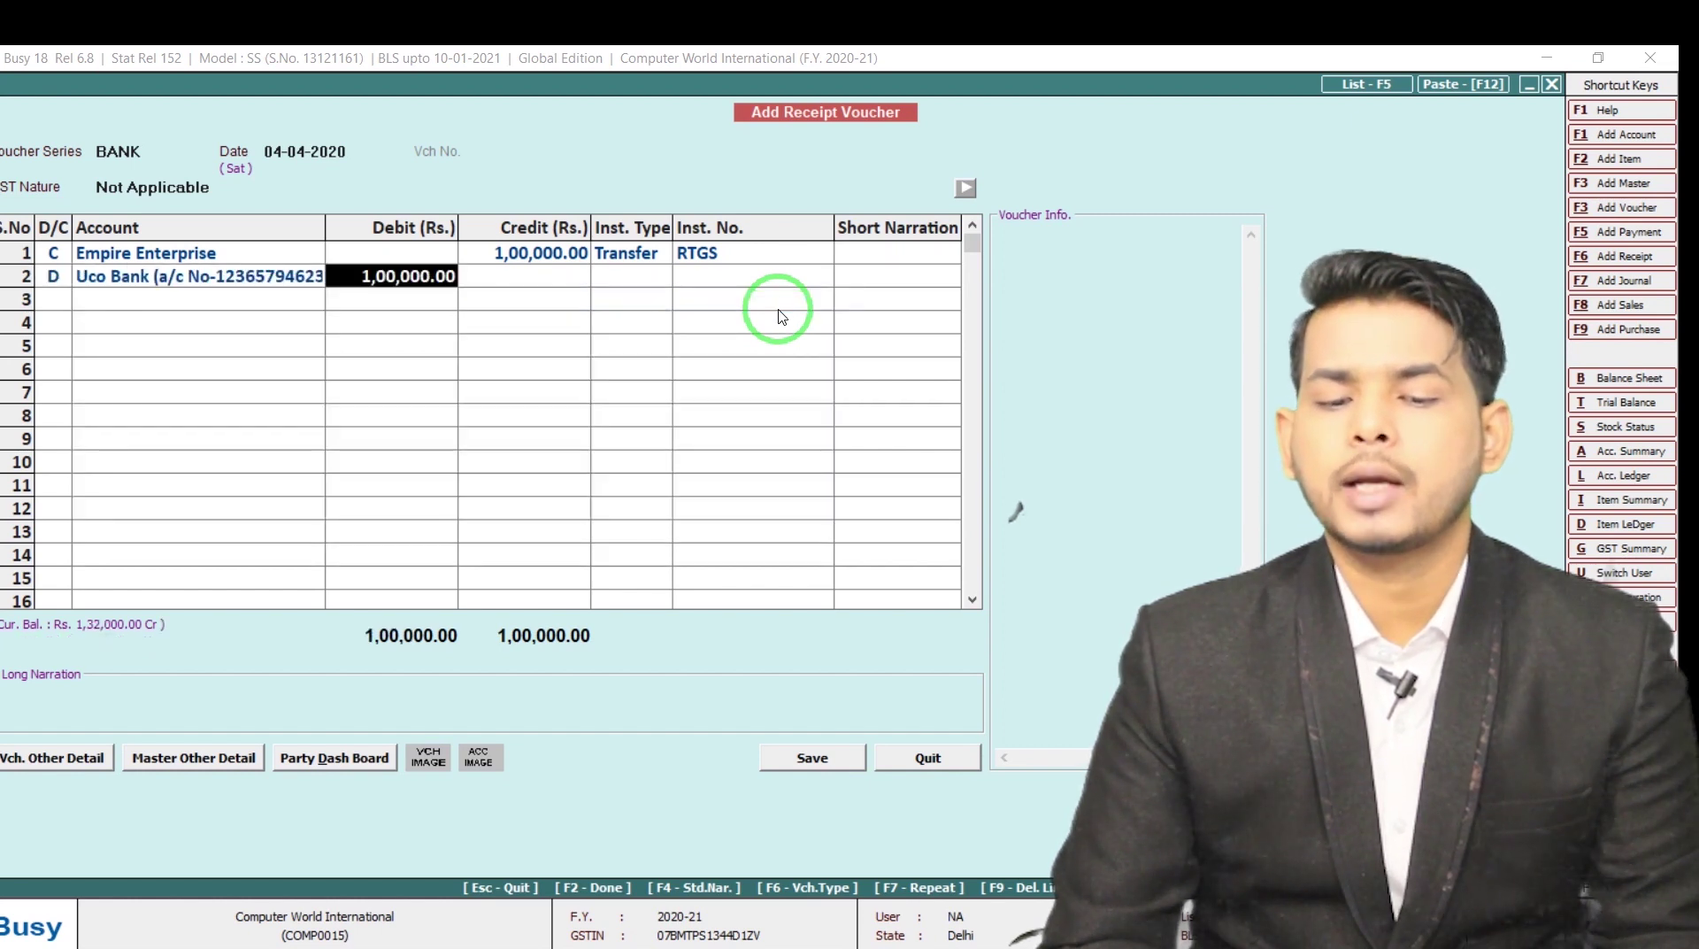
key(Return)
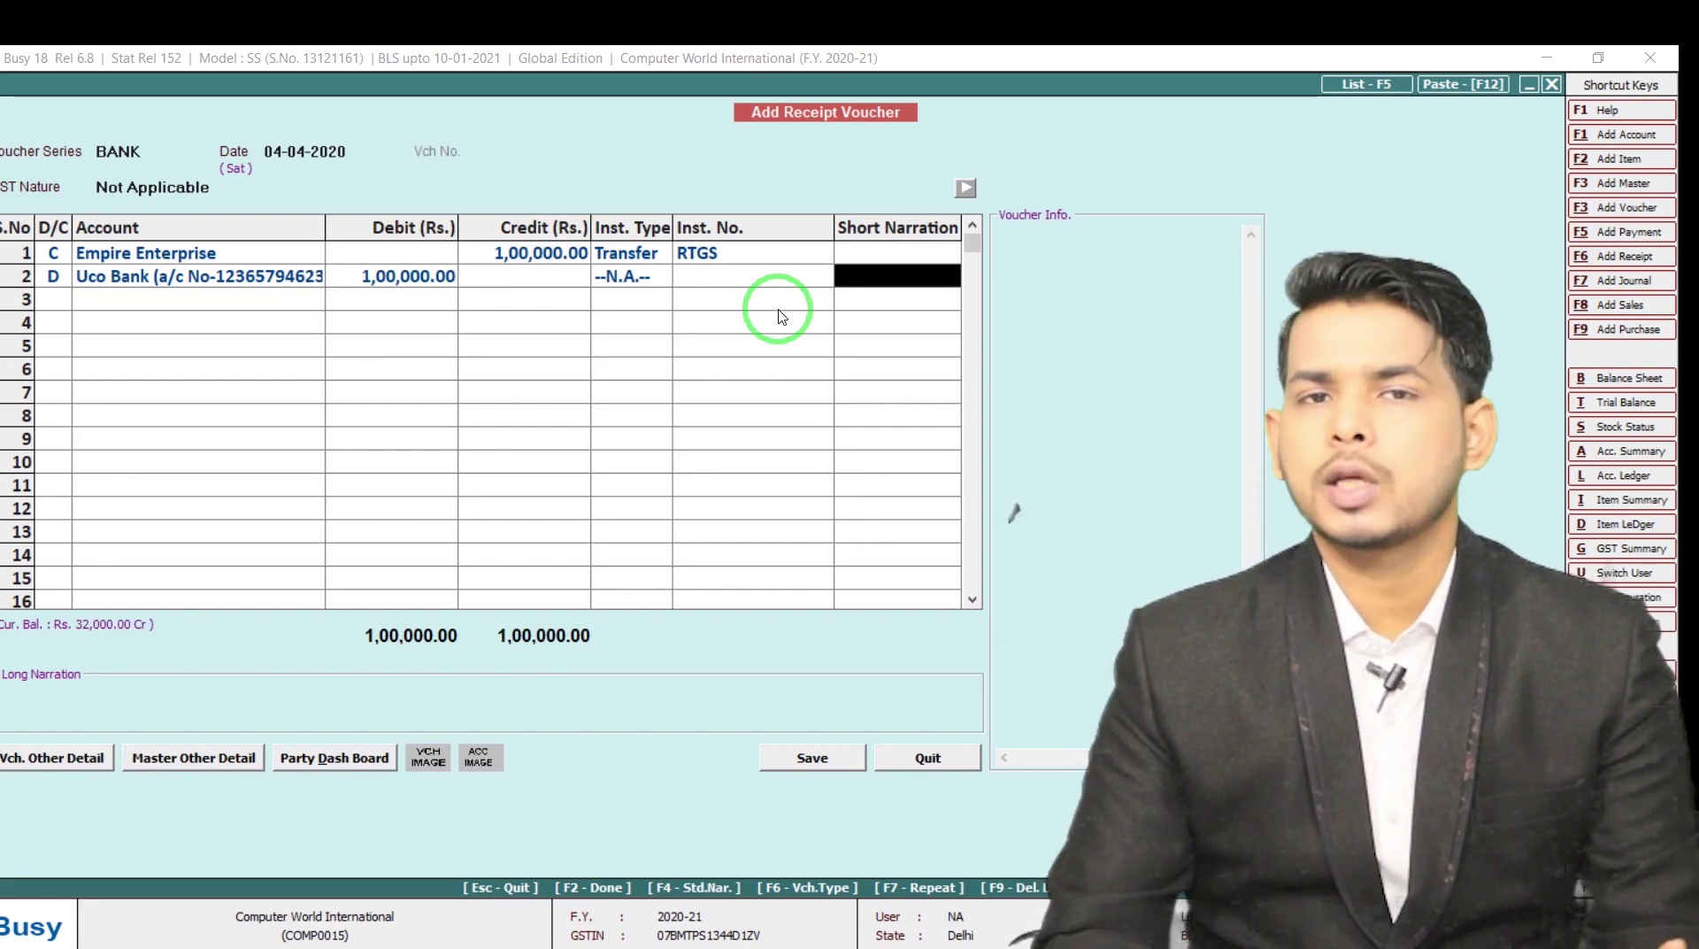
key(Return)
key(Return)
key(Return)
key(Return)
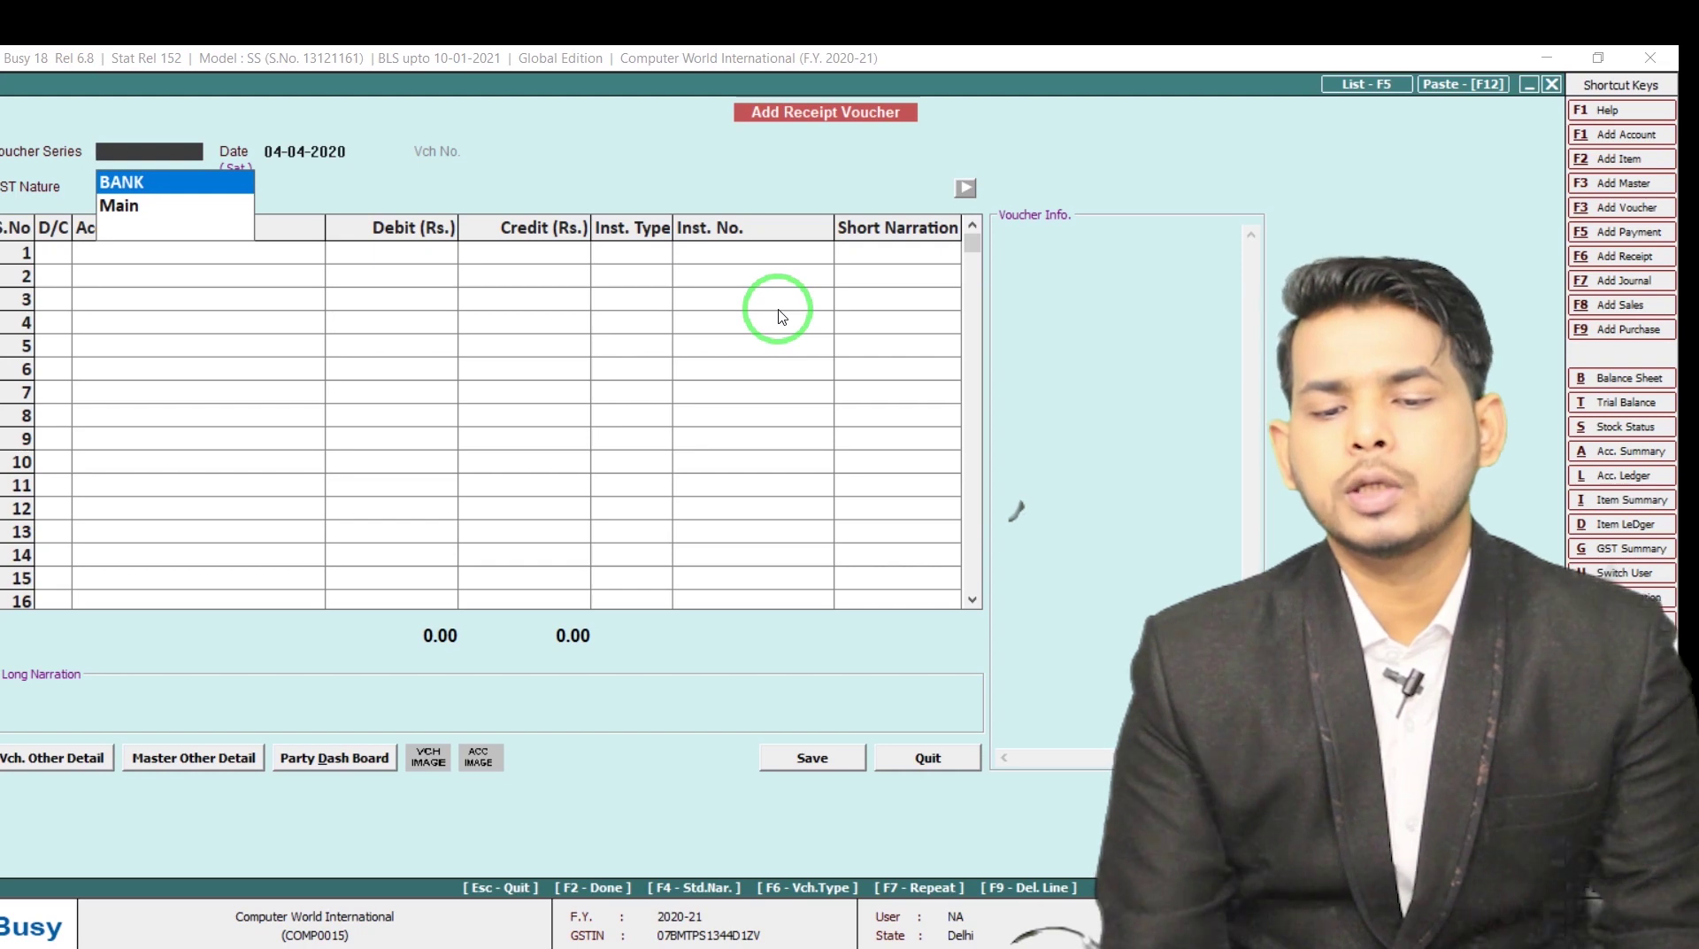
click(779, 309)
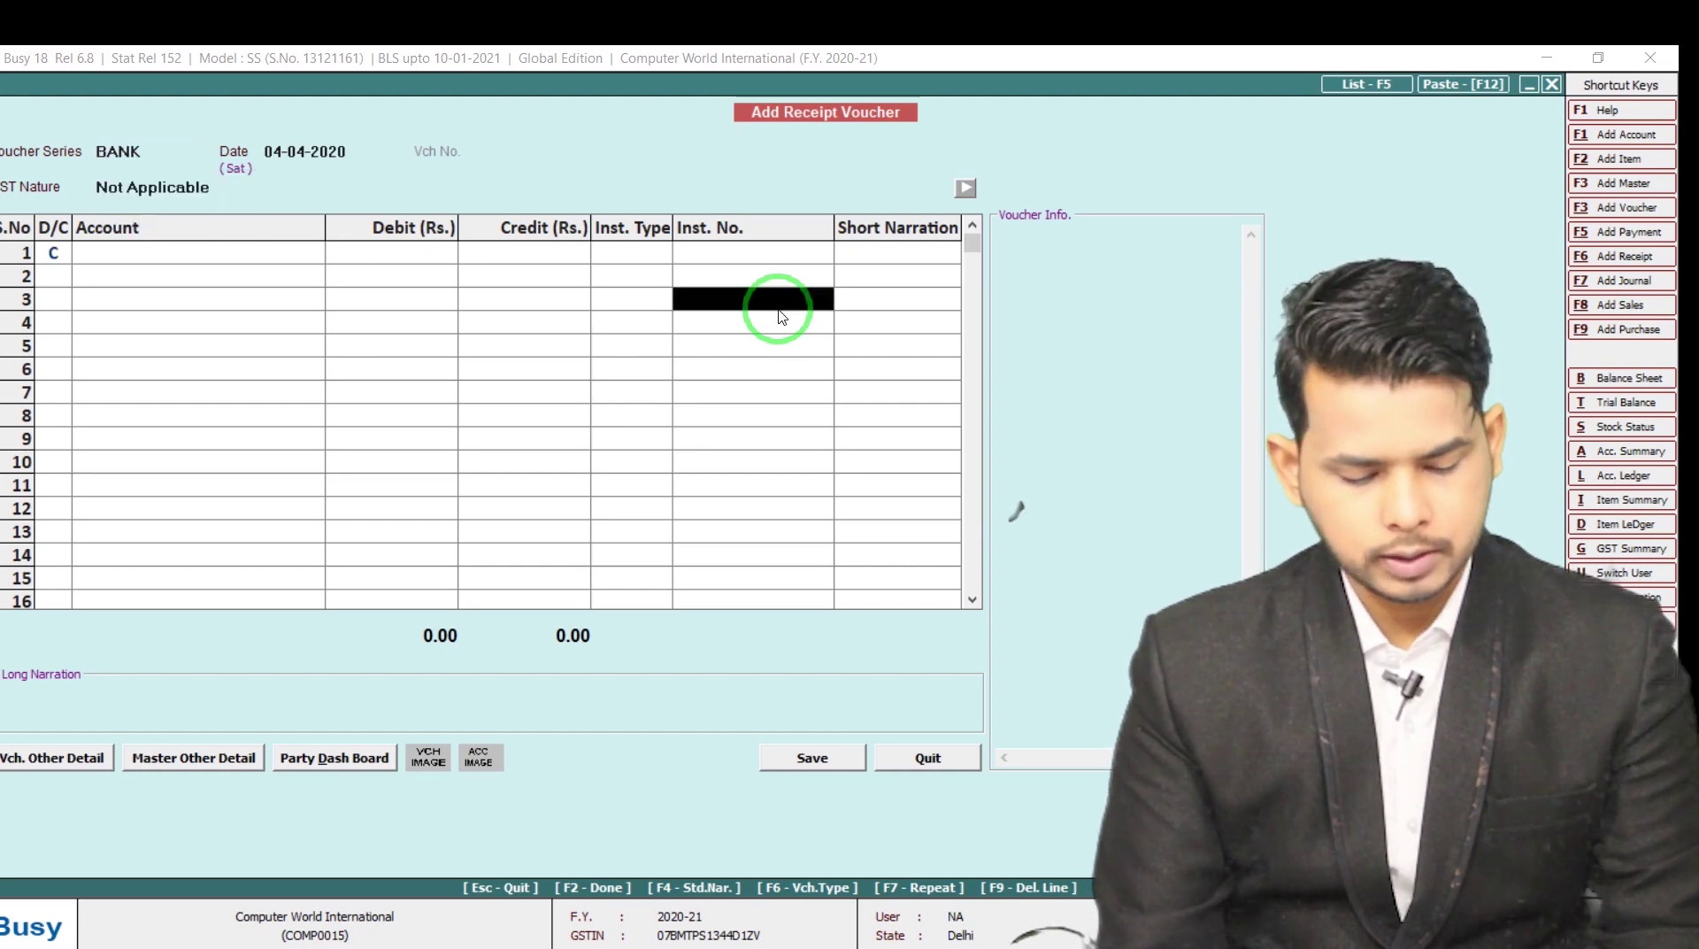
Display the Uco Bank account ledger showing its four entries, closing at 32,000.00 Cr
key(alt+l)
text(u)
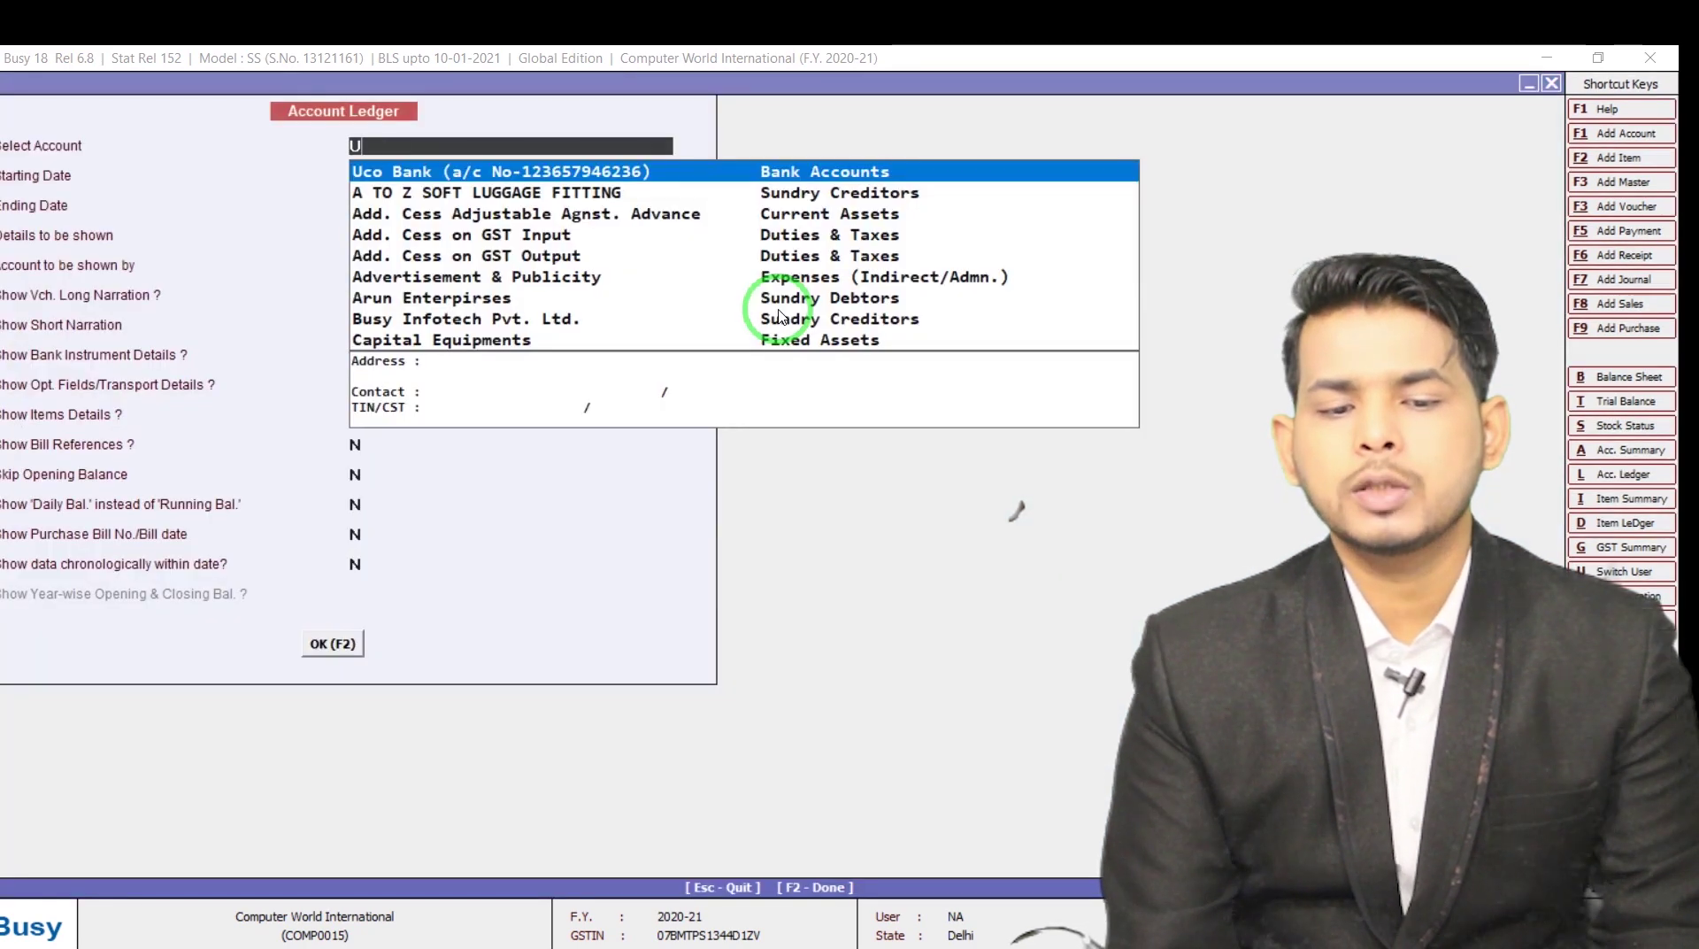
key(Return)
key(Up)
key(F2)
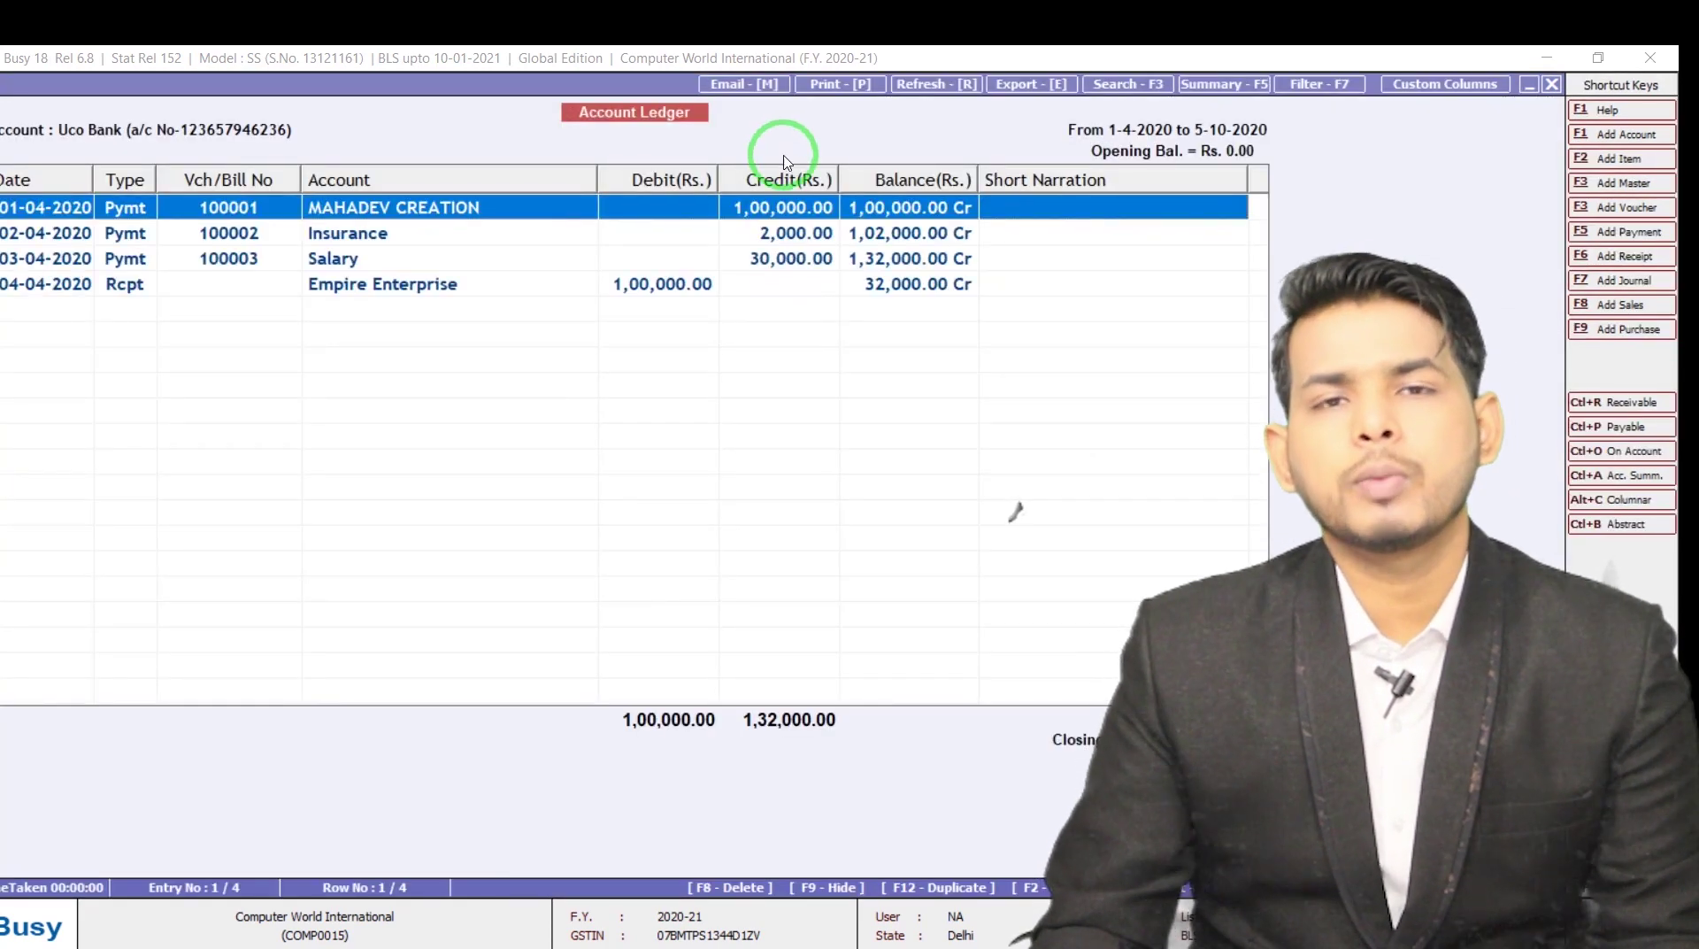
Switch the account ledger to Cash for 01-04-2020 to 05-10-2020
key(Escape)
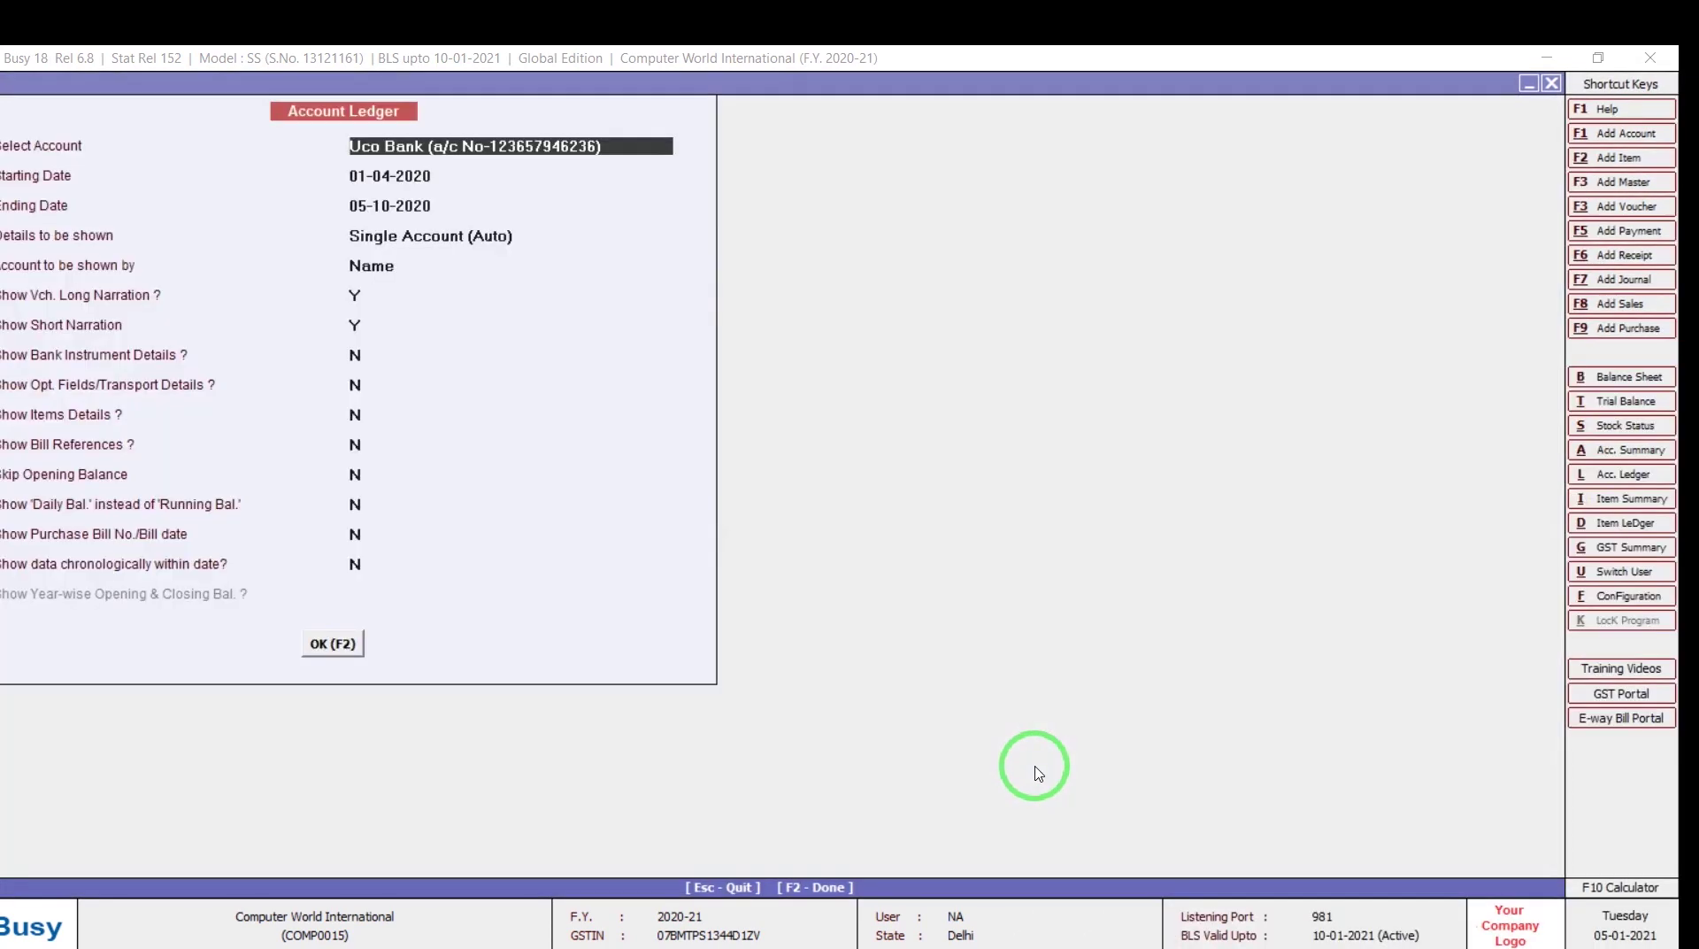
key(BackSpace)
text(cash)
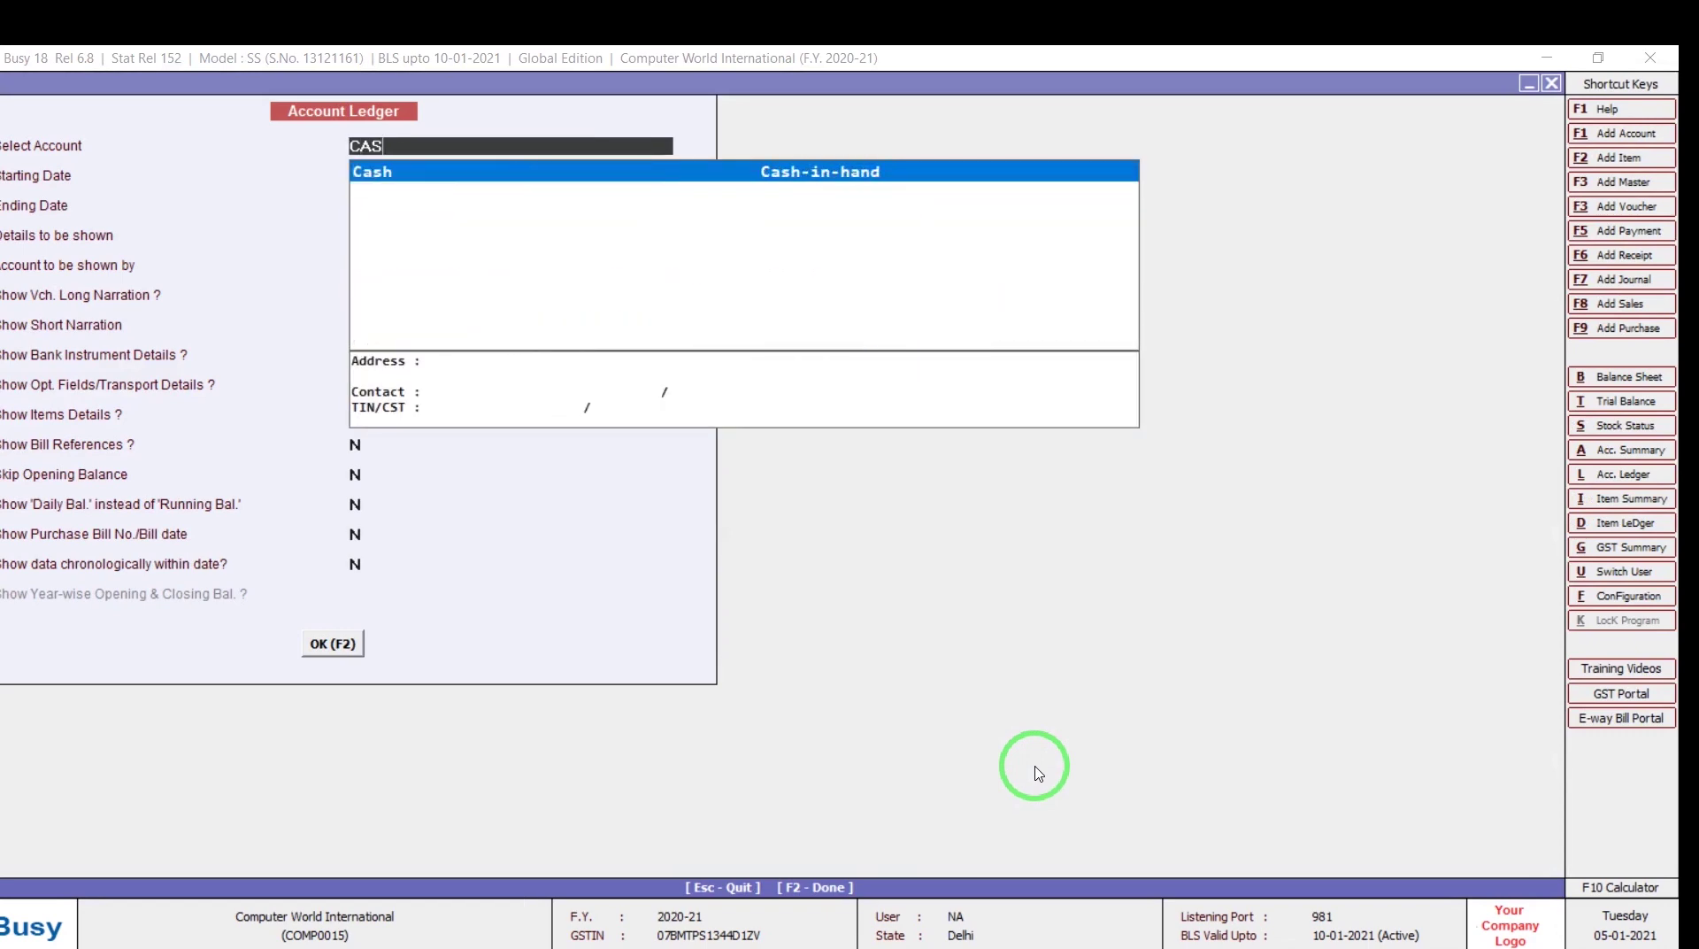
key(Return)
key(F2)
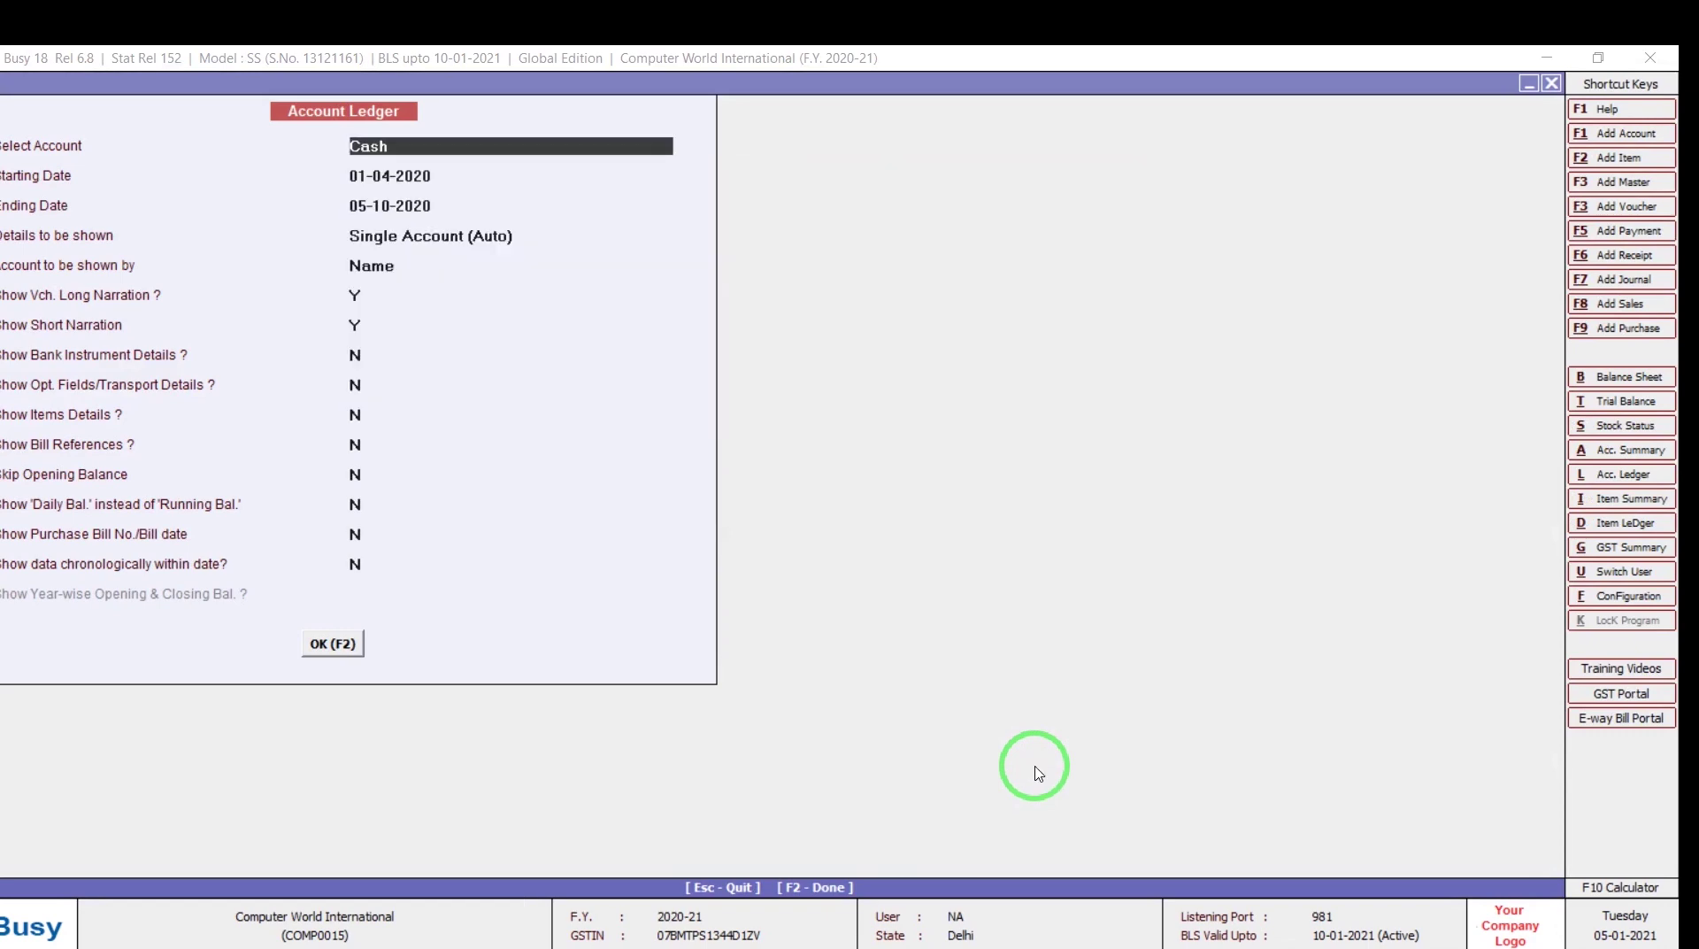